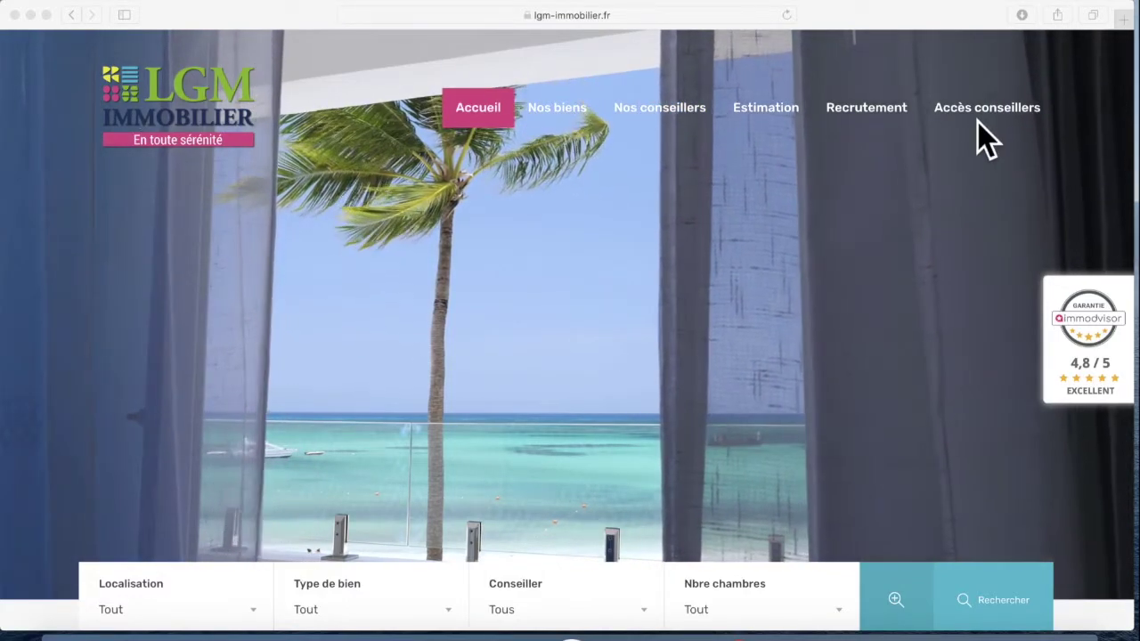
From LGM Immobilier's Accès conseillers page, launch the Hektor real-estate software in a new tab
{"action": "left_click", "coordinate": [958, 114]}
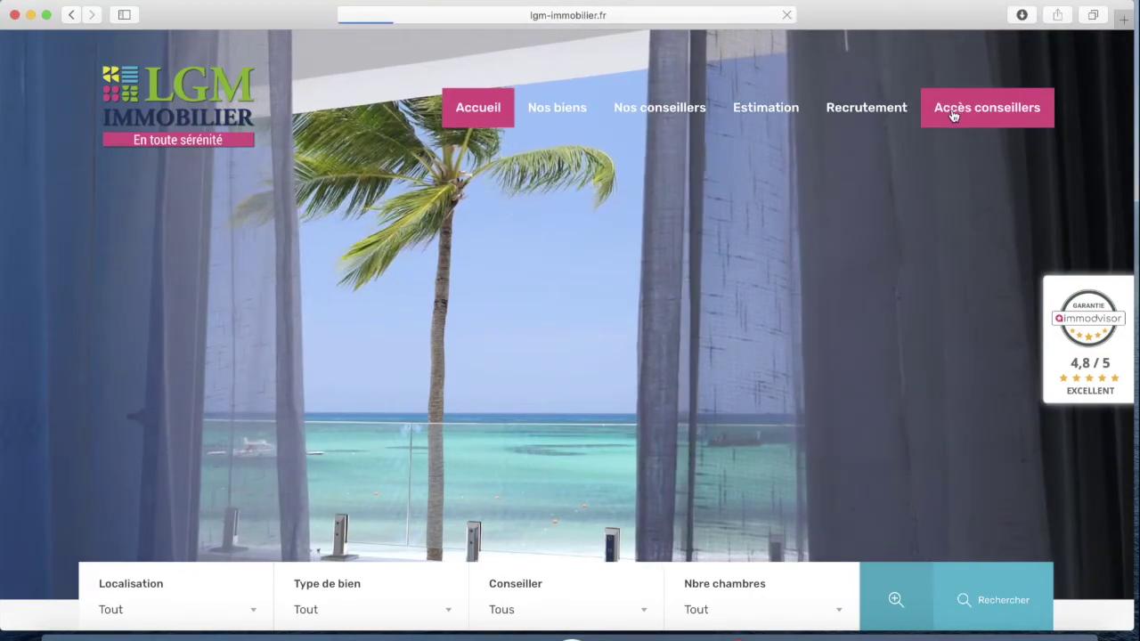
{"action": "scroll", "coordinate": [169, 267], "scroll_direction": "down", "scroll_amount": 3}
{"action": "scroll", "coordinate": [176, 276], "scroll_direction": "down", "scroll_amount": 5}
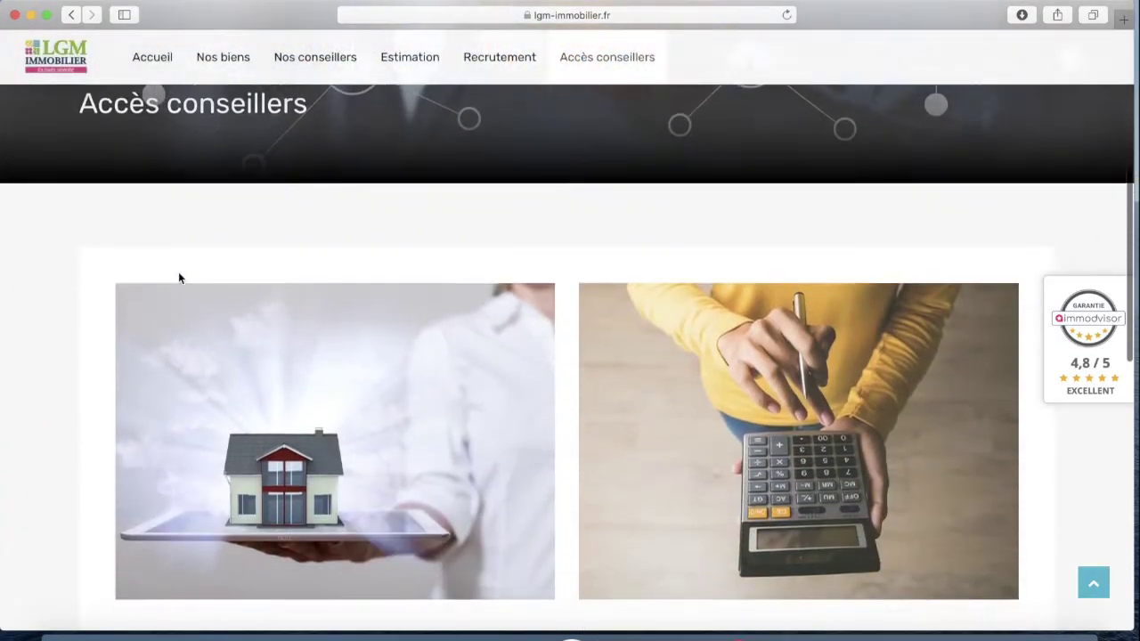
{"action": "scroll", "coordinate": [334, 267], "scroll_direction": "down", "scroll_amount": 1}
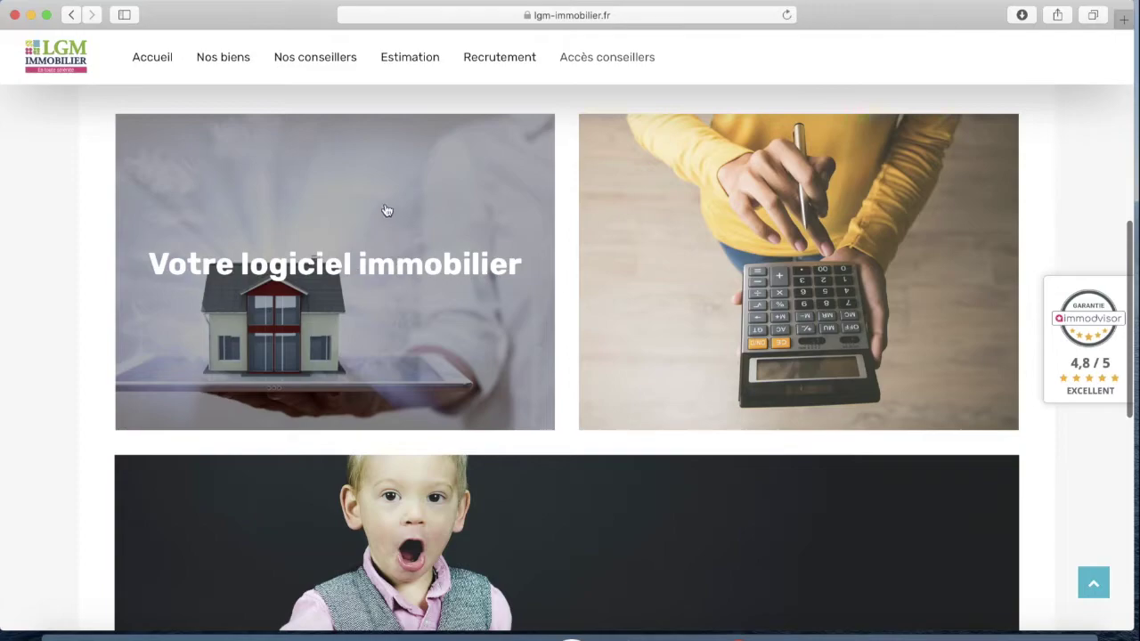
{"action": "left_click", "coordinate": [334, 256]}
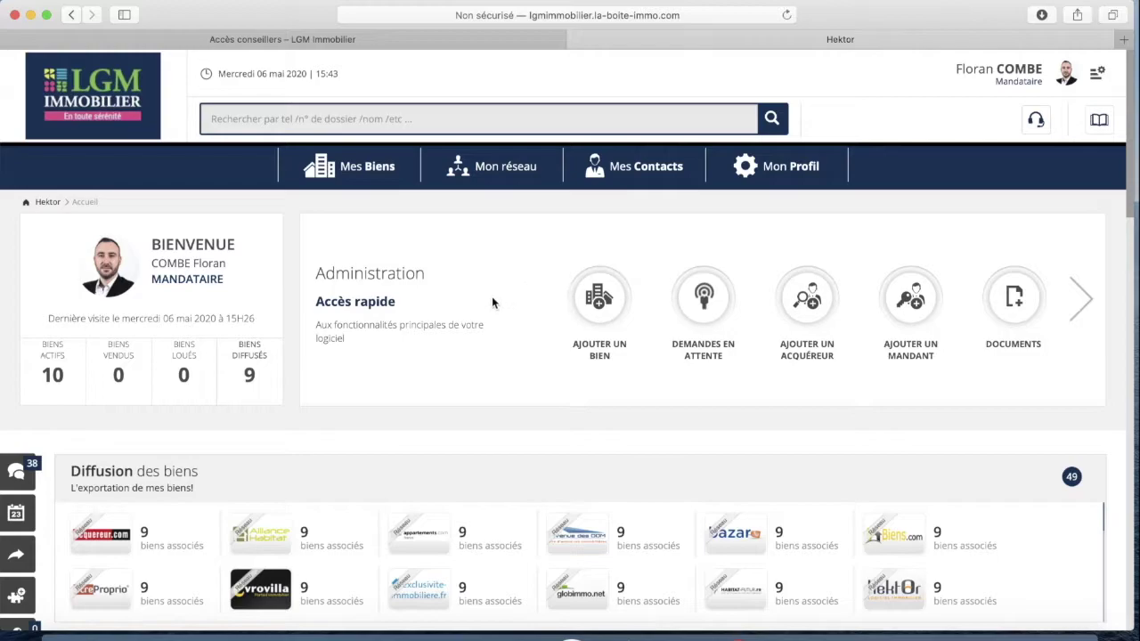
{"action": "scroll", "coordinate": [360, 312], "scroll_direction": "down", "scroll_amount": 6}
{"action": "scroll", "coordinate": [360, 312], "scroll_direction": "down", "scroll_amount": 7}
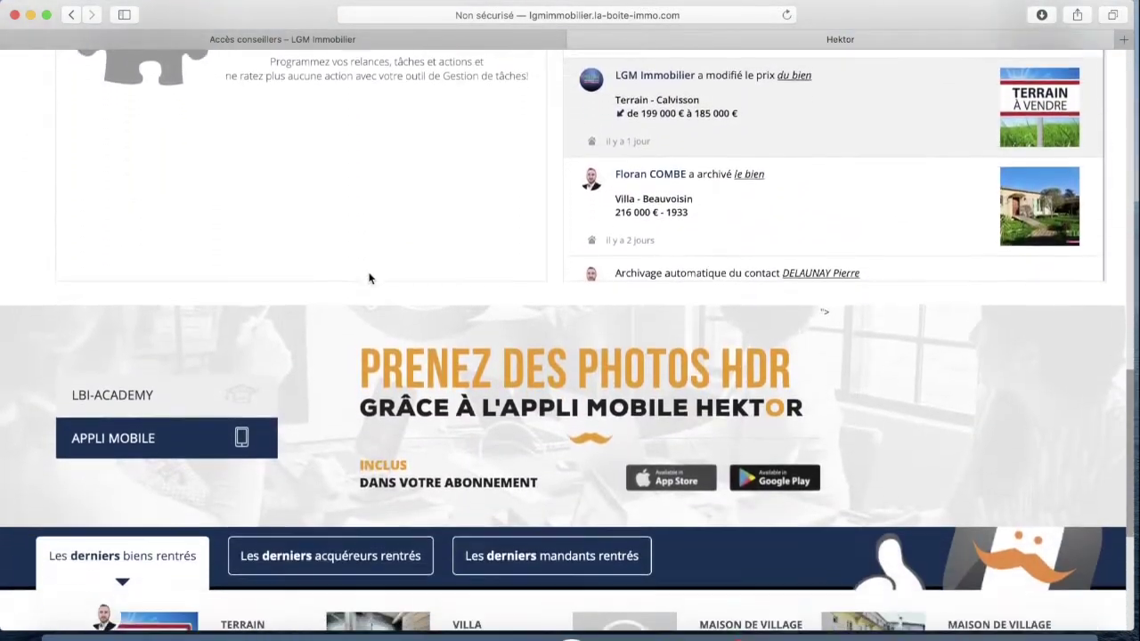
{"action": "scroll", "coordinate": [369, 279], "scroll_direction": "up", "scroll_amount": 11}
{"action": "scroll", "coordinate": [368, 278], "scroll_direction": "up", "scroll_amount": 3}
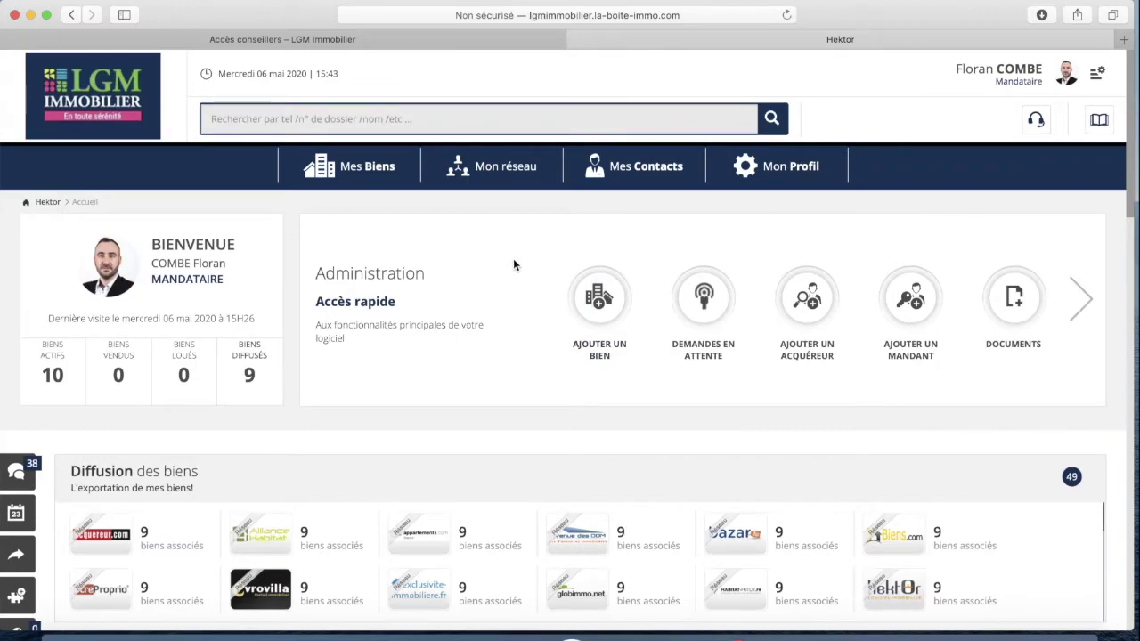
{"action": "scroll", "coordinate": [368, 169], "scroll_direction": "down", "scroll_amount": 1}
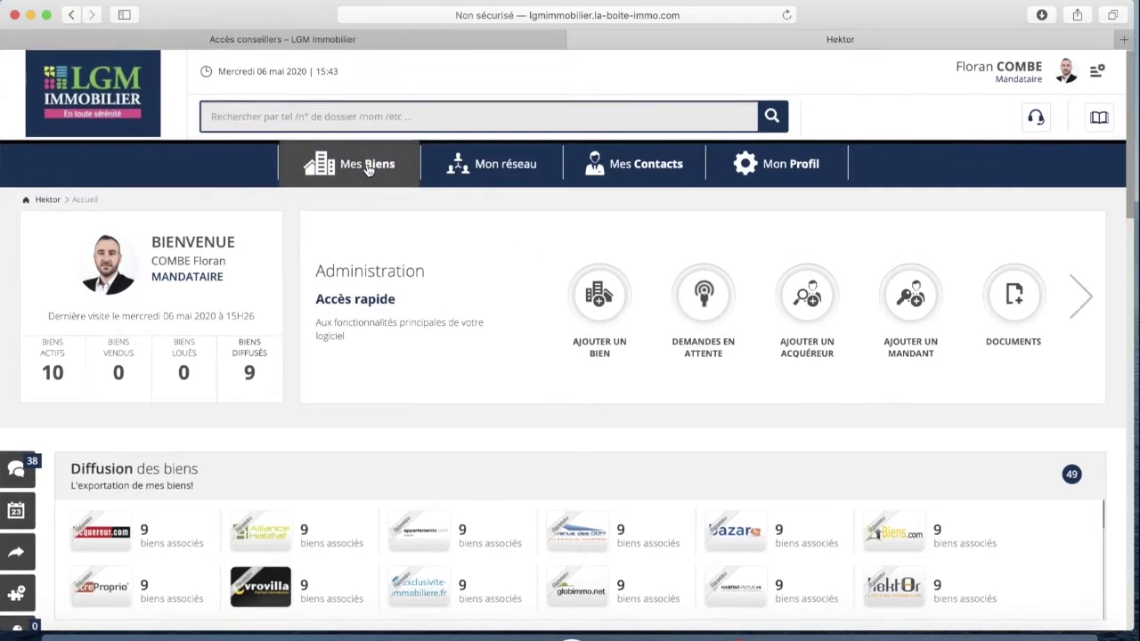
{"action": "scroll", "coordinate": [368, 170], "scroll_direction": "up", "scroll_amount": 1}
{"action": "left_click", "coordinate": [382, 174]}
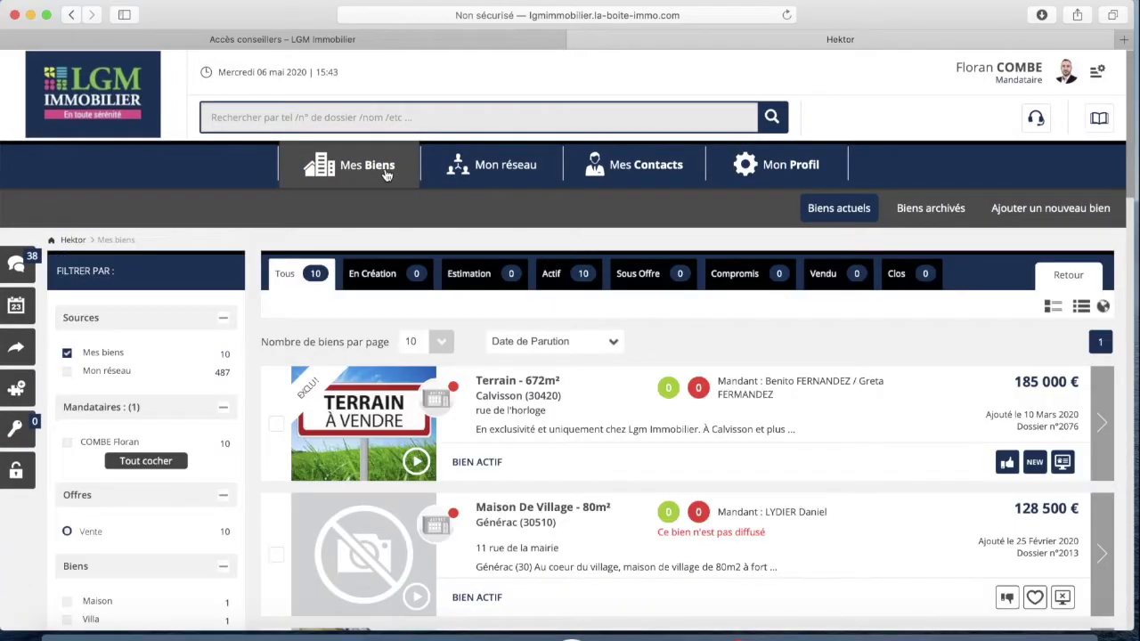
{"action": "scroll", "coordinate": [611, 399], "scroll_direction": "down", "scroll_amount": 10}
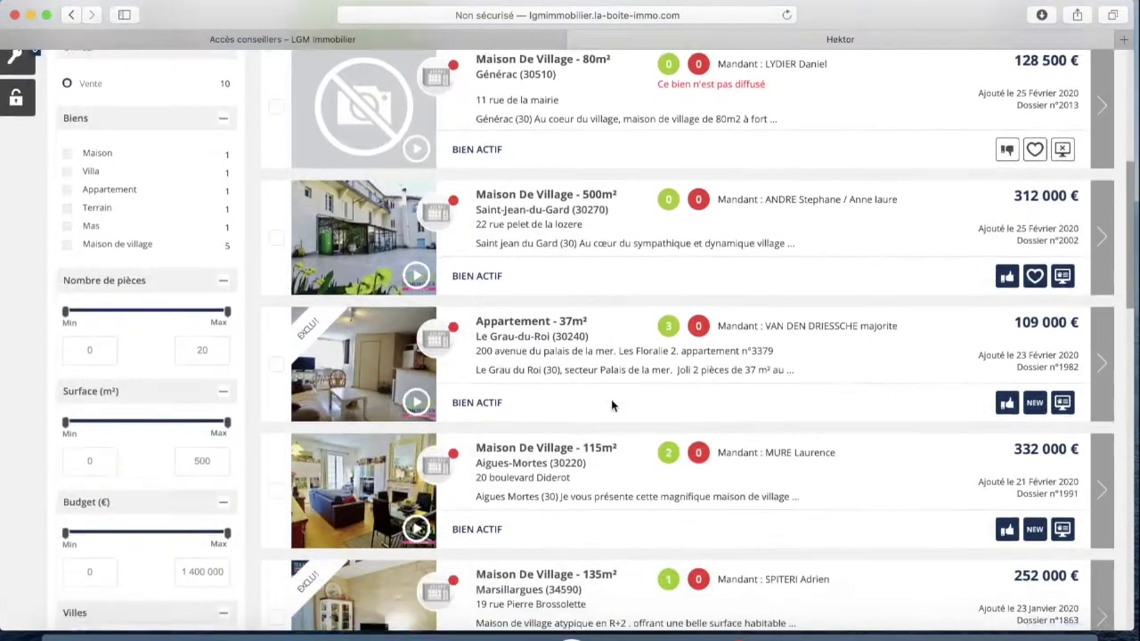
{"action": "scroll", "coordinate": [568, 323], "scroll_direction": "up", "scroll_amount": 10}
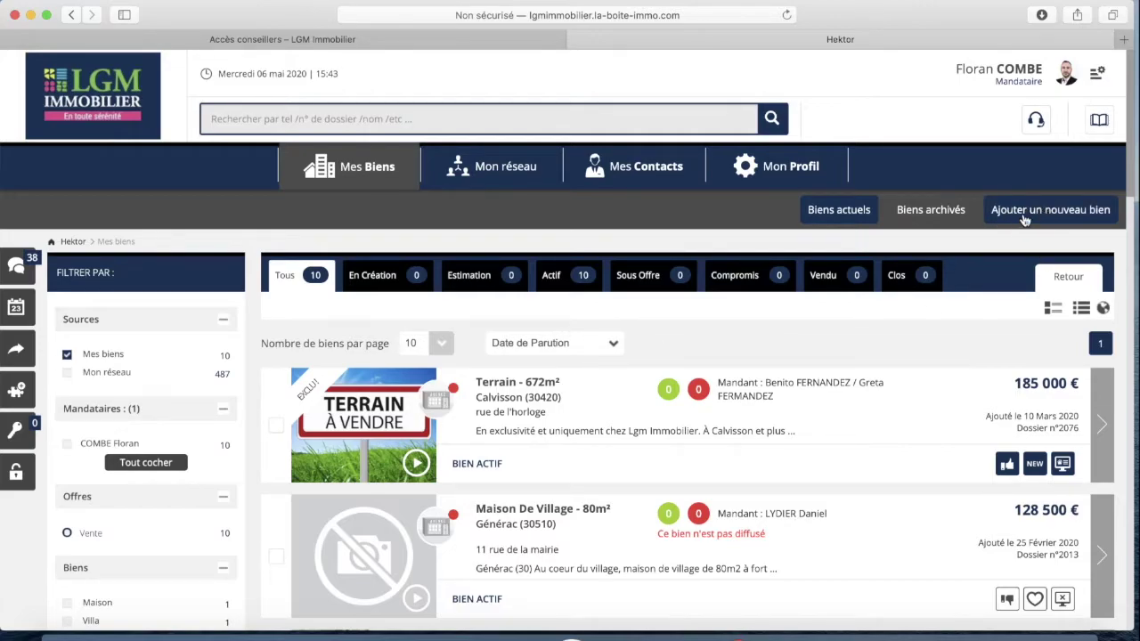
{"action": "left_click", "coordinate": [100, 101]}
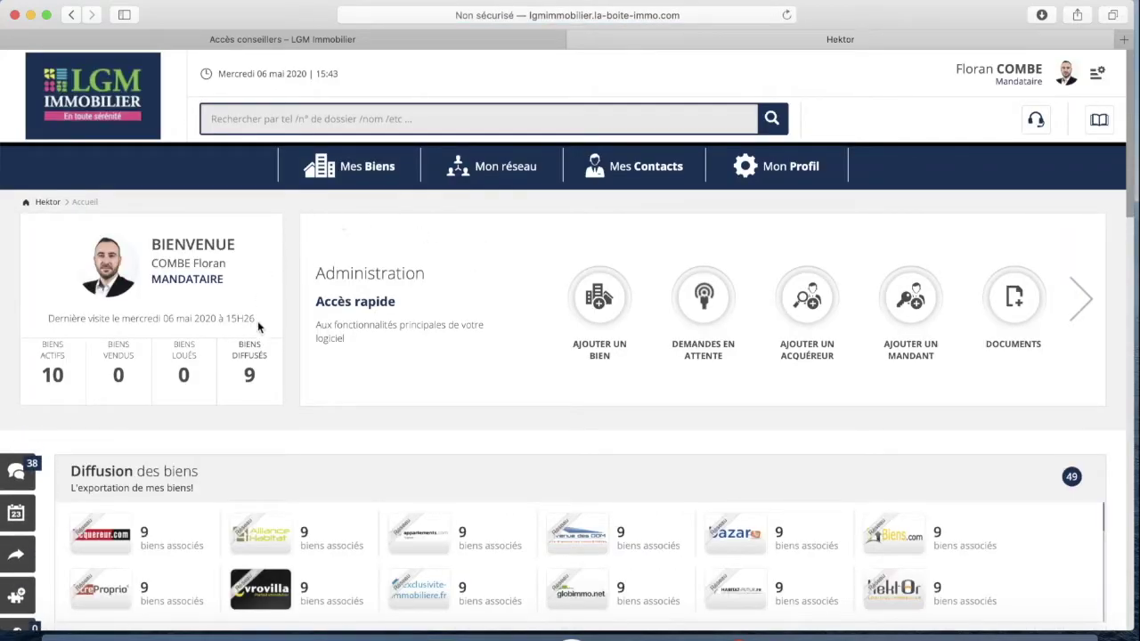
Start a new property via Ajouter un bien and set its Statut du bien to Actif
{"action": "left_click", "coordinate": [600, 298]}
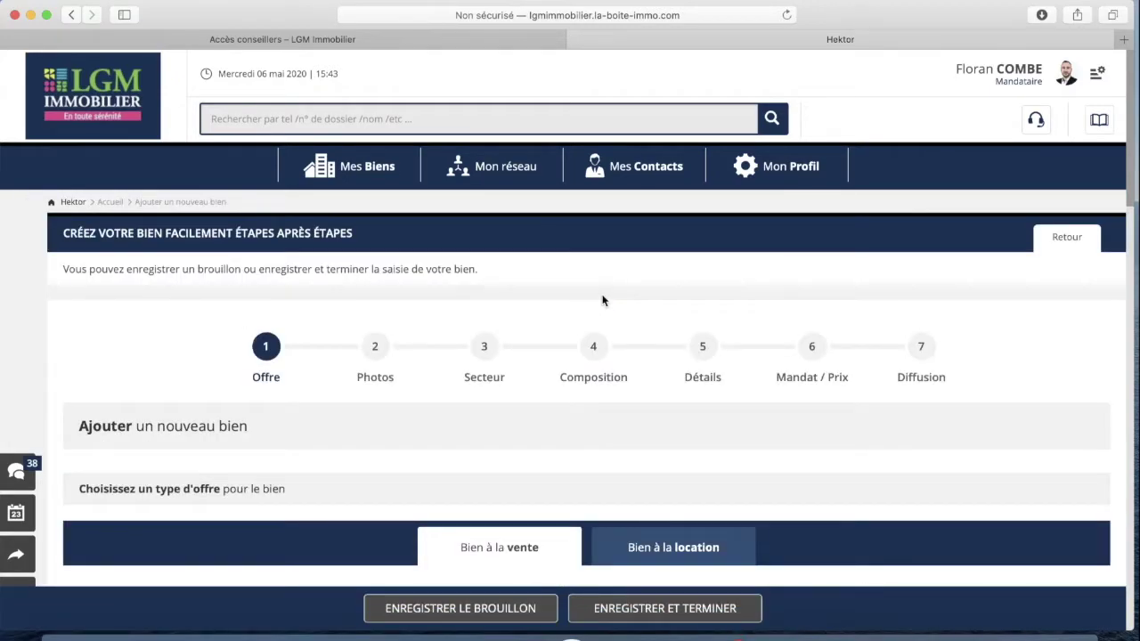
{"action": "scroll", "coordinate": [527, 287], "scroll_direction": "down", "scroll_amount": 1}
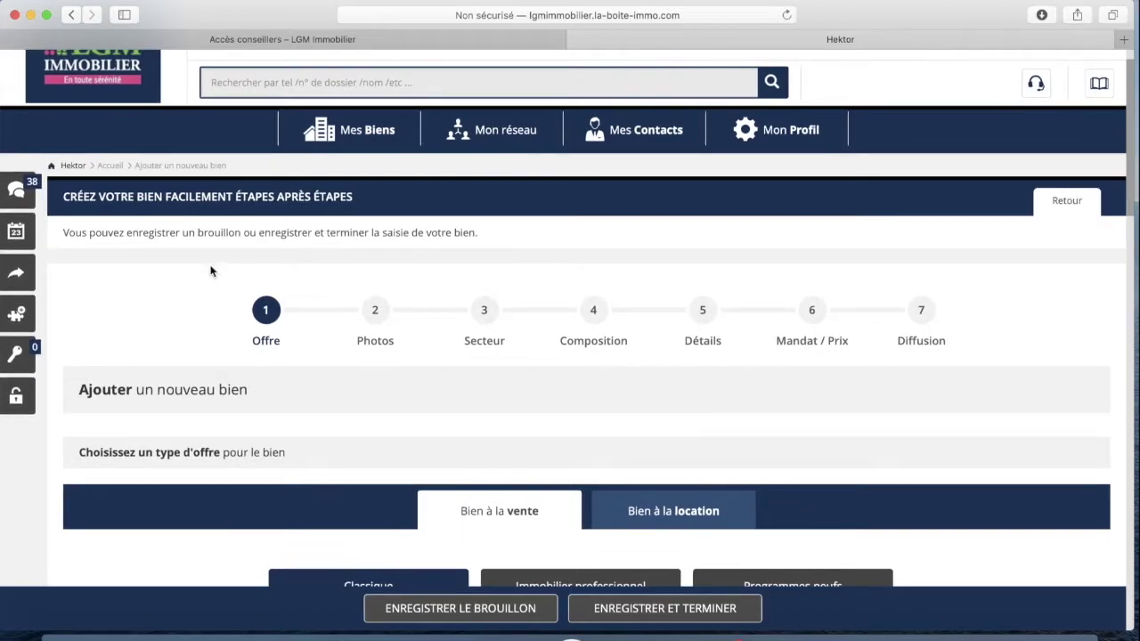
{"action": "scroll", "coordinate": [180, 307], "scroll_direction": "down", "scroll_amount": 1}
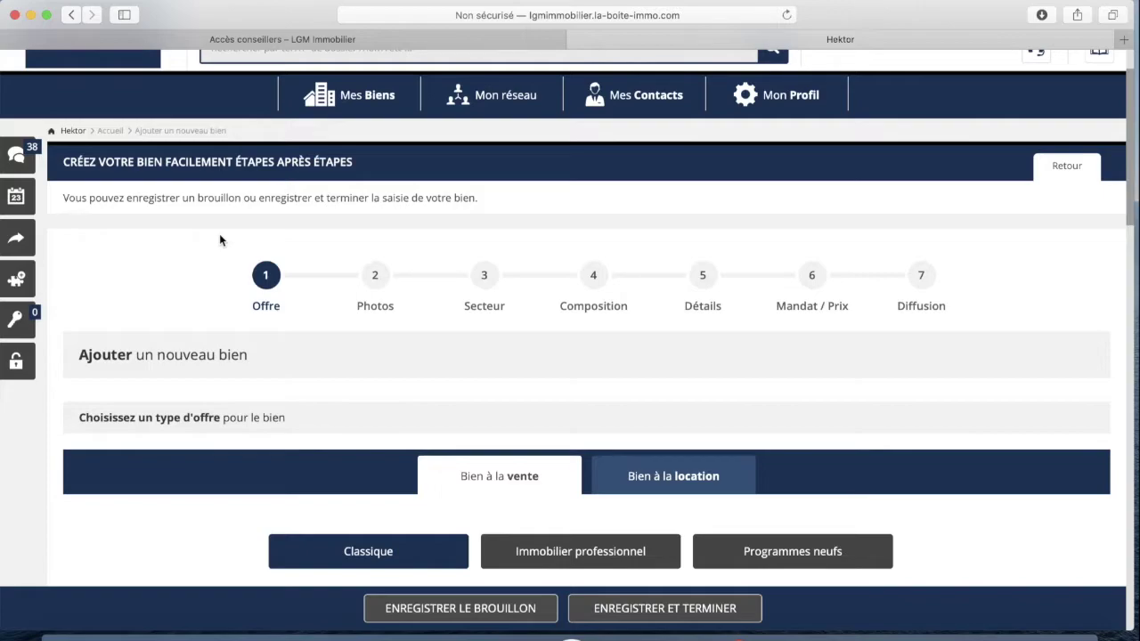
{"action": "scroll", "coordinate": [199, 258], "scroll_direction": "down", "scroll_amount": 3}
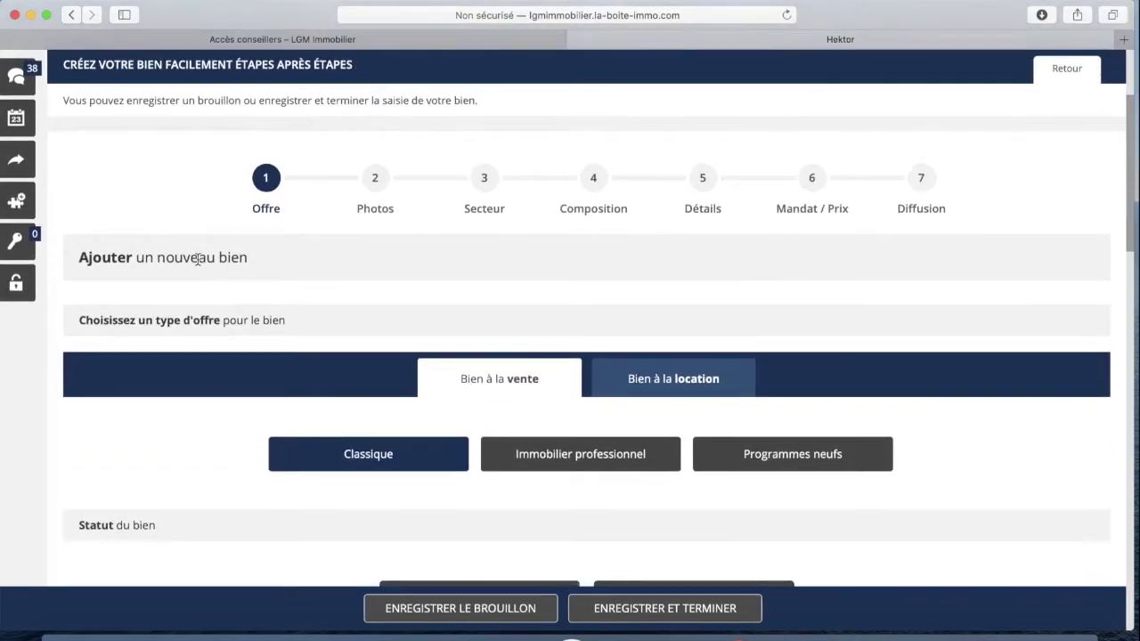
{"action": "scroll", "coordinate": [198, 259], "scroll_direction": "down", "scroll_amount": 6}
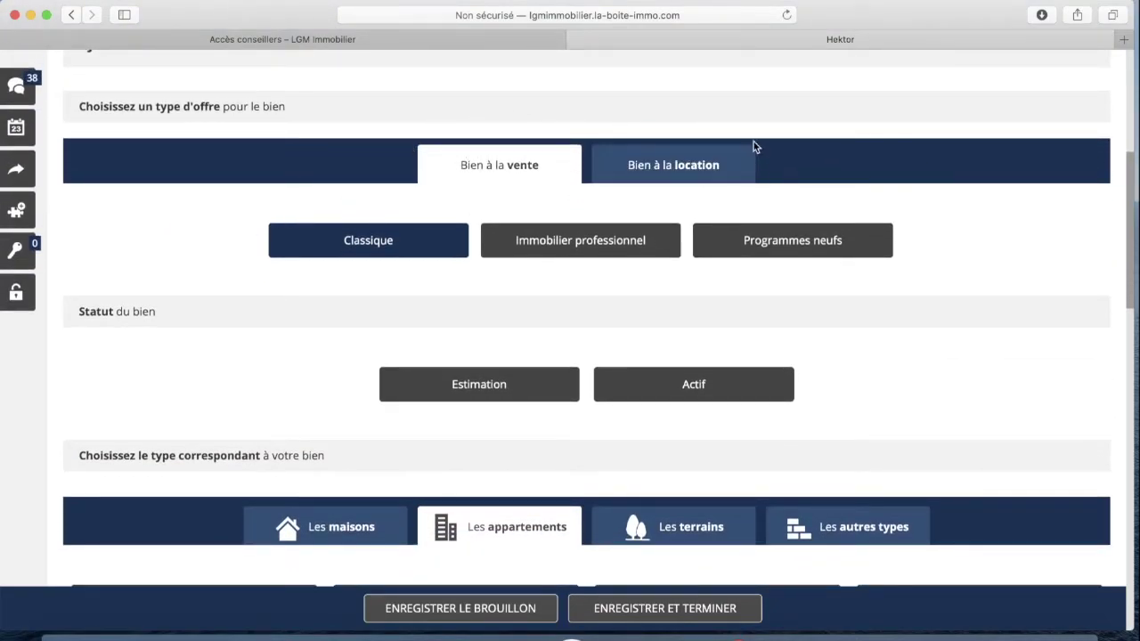
{"action": "scroll", "coordinate": [185, 185], "scroll_direction": "down", "scroll_amount": 3}
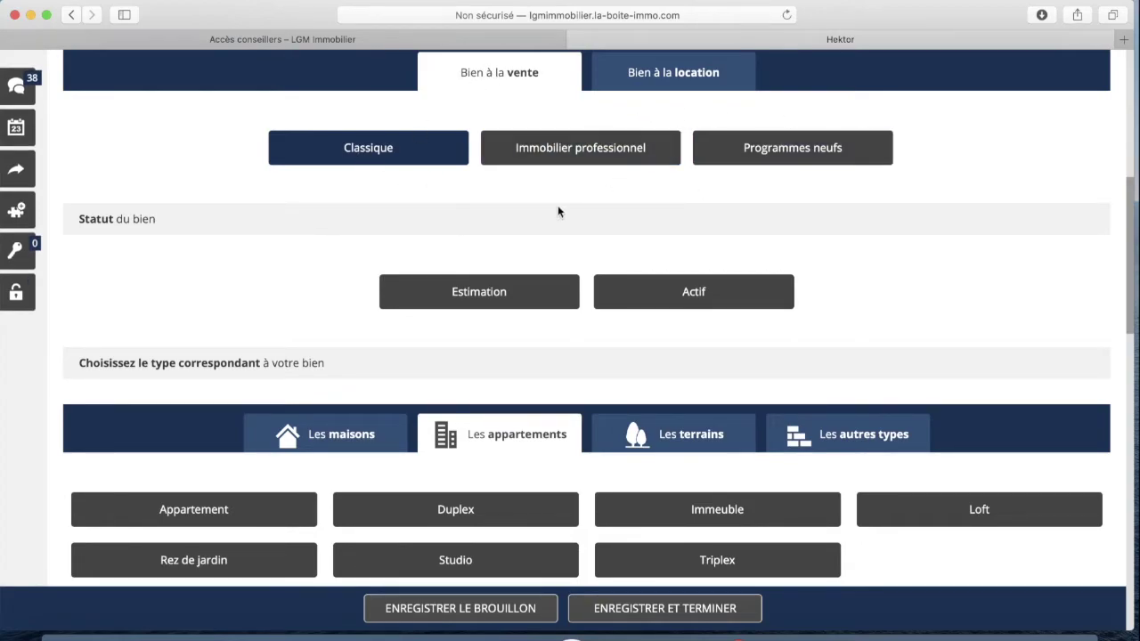
{"action": "scroll", "coordinate": [290, 206], "scroll_direction": "down", "scroll_amount": 1}
{"action": "scroll", "coordinate": [291, 204], "scroll_direction": "down", "scroll_amount": 3}
{"action": "scroll", "coordinate": [863, 220], "scroll_direction": "up", "scroll_amount": 1}
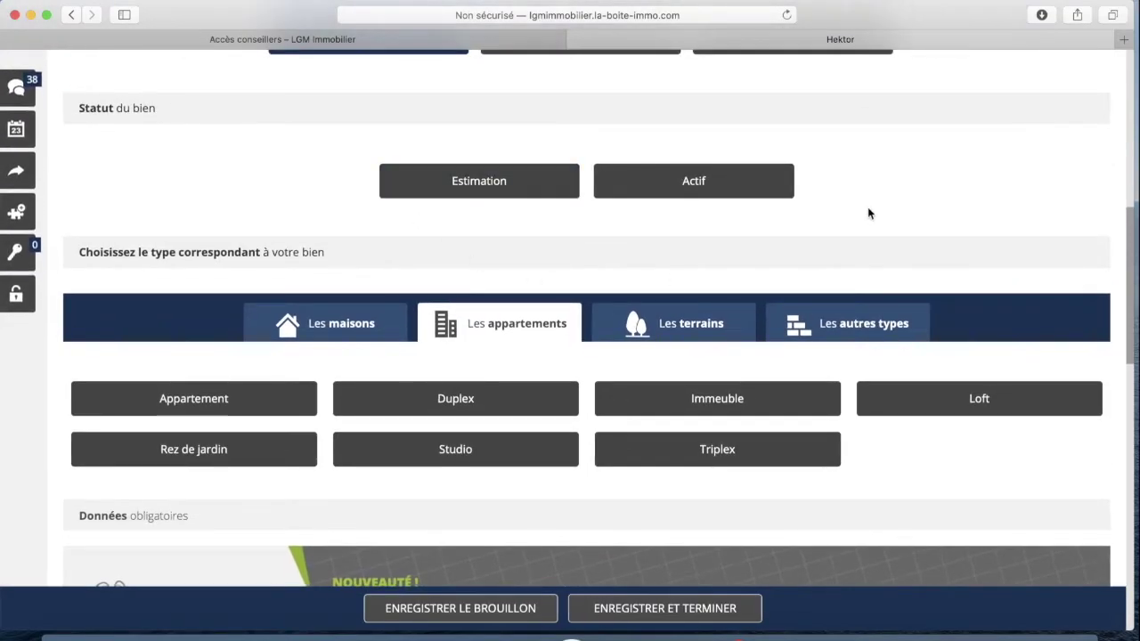
{"action": "left_click", "coordinate": [701, 182]}
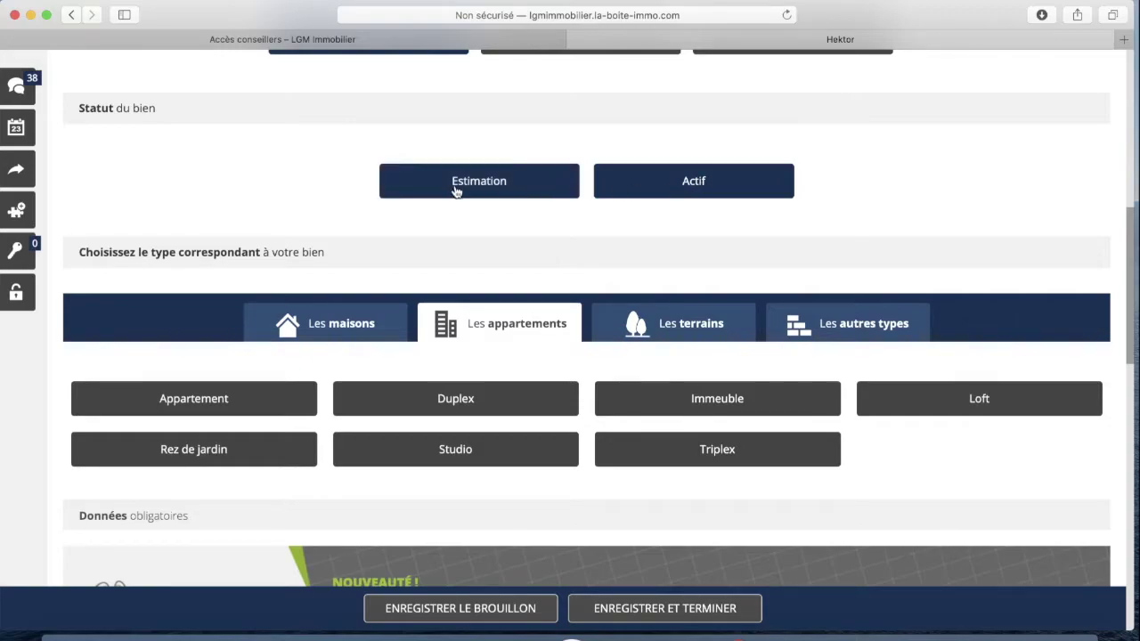
{"action": "scroll", "coordinate": [260, 198], "scroll_direction": "down", "scroll_amount": 2}
{"action": "scroll", "coordinate": [222, 201], "scroll_direction": "down", "scroll_amount": 1}
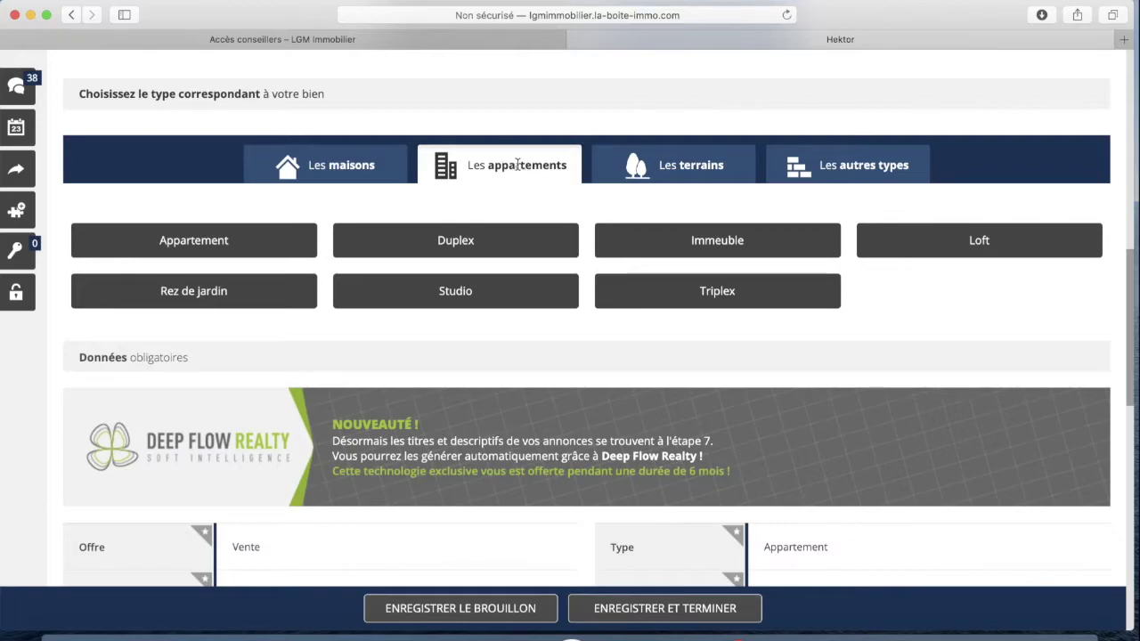
{"action": "scroll", "coordinate": [255, 196], "scroll_direction": "down", "scroll_amount": 2}
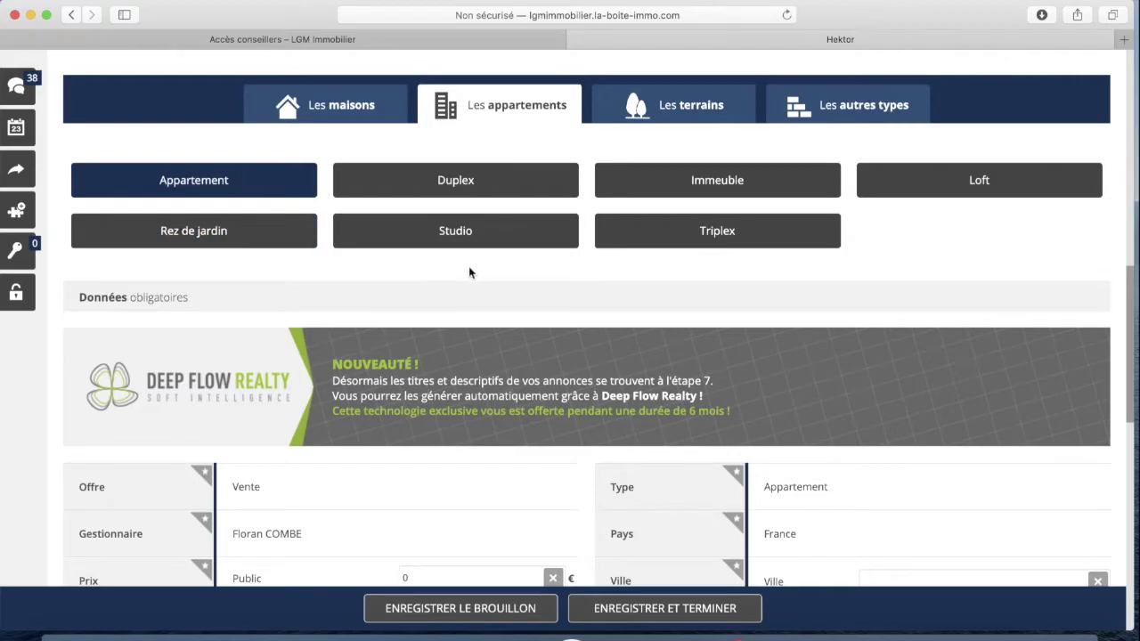
{"action": "scroll", "coordinate": [321, 272], "scroll_direction": "down", "scroll_amount": 4}
{"action": "scroll", "coordinate": [318, 271], "scroll_direction": "down", "scroll_amount": 1}
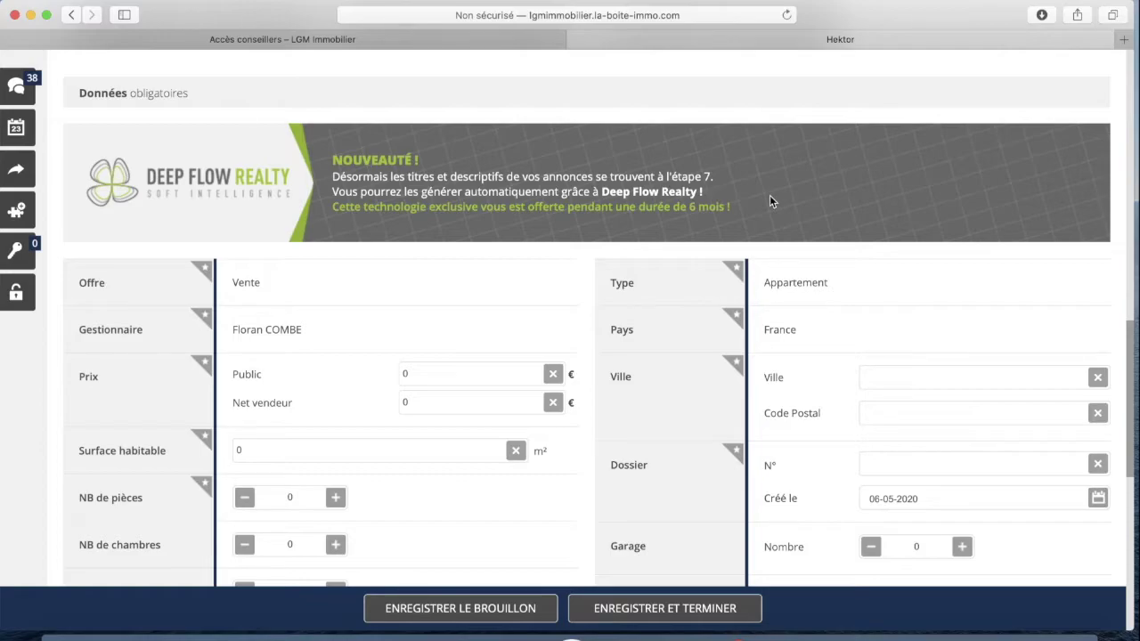
{"action": "scroll", "coordinate": [483, 364], "scroll_direction": "down", "scroll_amount": 4}
{"action": "scroll", "coordinate": [479, 376], "scroll_direction": "up", "scroll_amount": 8}
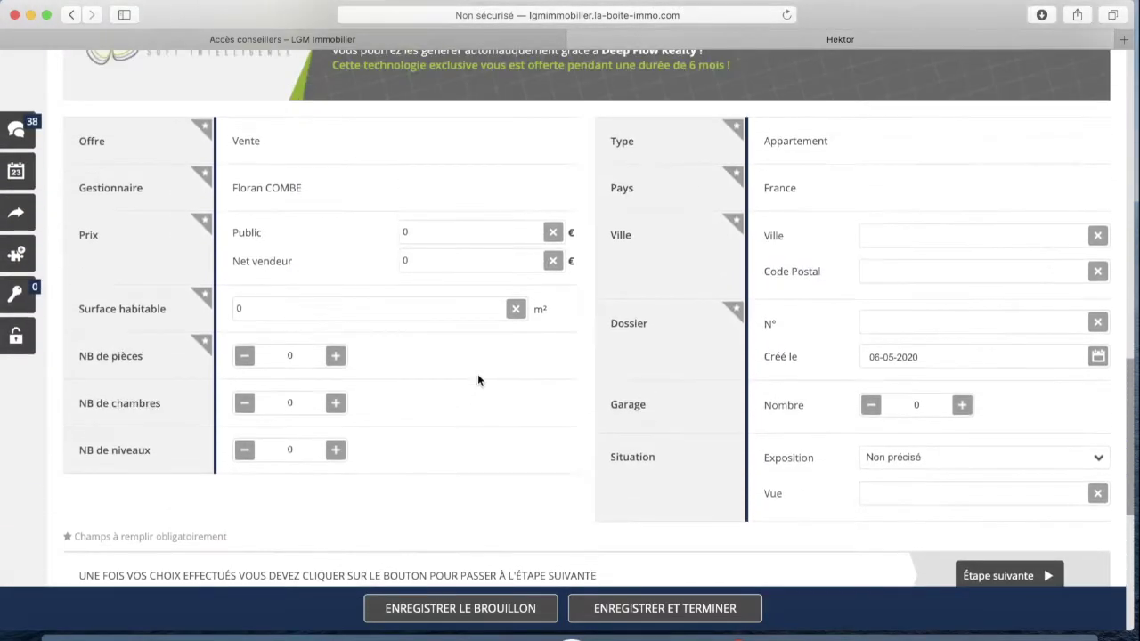
{"action": "scroll", "coordinate": [478, 381], "scroll_direction": "up", "scroll_amount": 2}
{"action": "scroll", "coordinate": [477, 382], "scroll_direction": "down", "scroll_amount": 1}
{"action": "scroll", "coordinate": [477, 381], "scroll_direction": "up", "scroll_amount": 5}
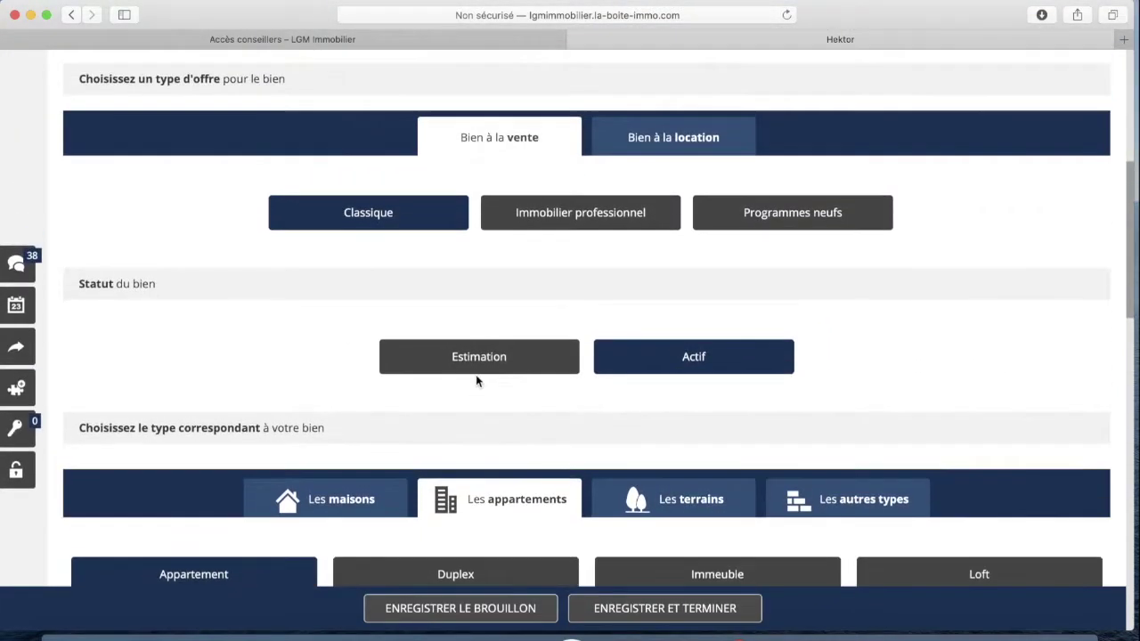
{"action": "scroll", "coordinate": [475, 381], "scroll_direction": "up", "scroll_amount": 1}
{"action": "scroll", "coordinate": [476, 379], "scroll_direction": "down", "scroll_amount": 9}
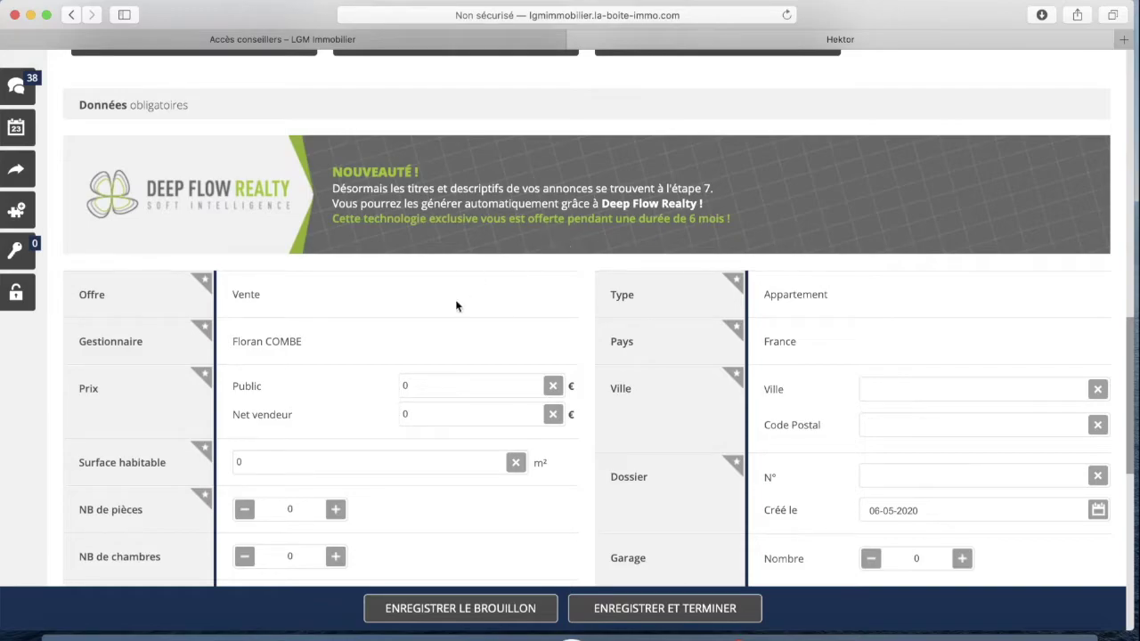
{"action": "scroll", "coordinate": [342, 321], "scroll_direction": "down", "scroll_amount": 2}
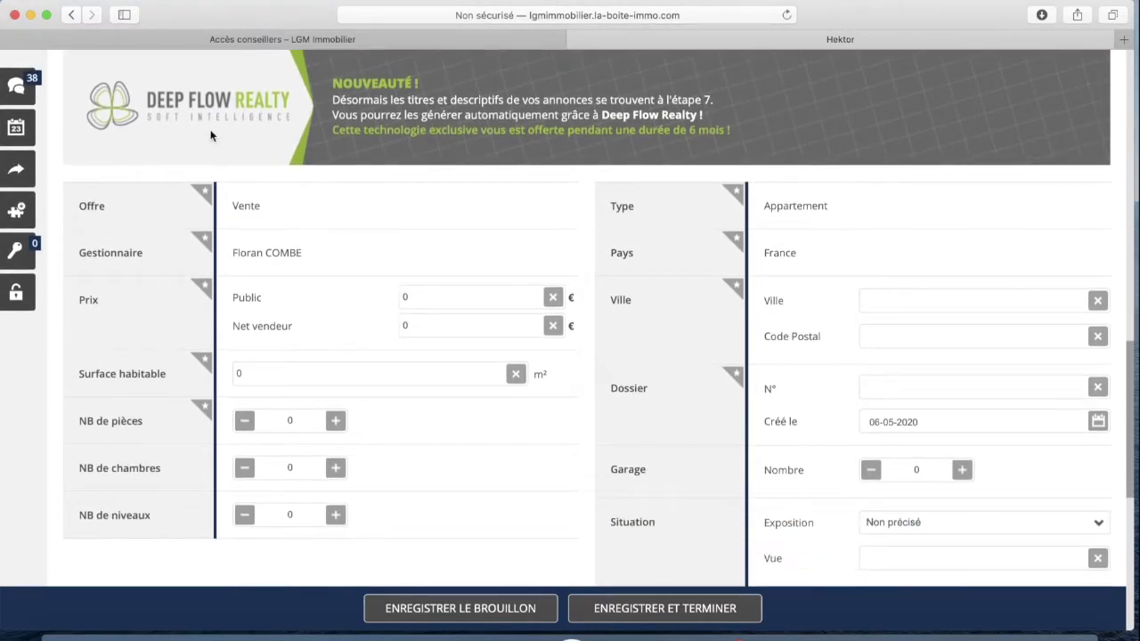
{"action": "scroll", "coordinate": [262, 254], "scroll_direction": "down", "scroll_amount": 2}
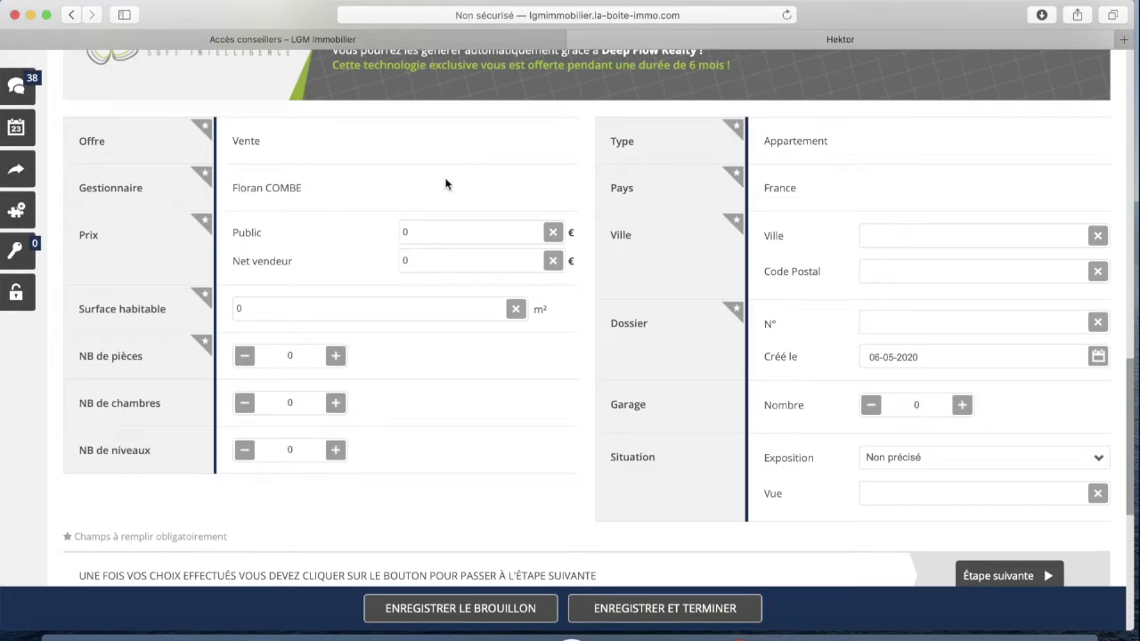
Enter a public price of 150000 € and a net seller price of 140000 €
{"action": "left_click", "coordinate": [428, 231]}
{"action": "type", "text": "150000"}
{"action": "left_click", "coordinate": [435, 261]}
{"action": "type", "text": "140000"}
Set the property's town to Aigues-mortes, 30220
{"action": "scroll", "coordinate": [433, 258], "scroll_direction": "down", "scroll_amount": 1}
{"action": "left_click", "coordinate": [920, 210]}
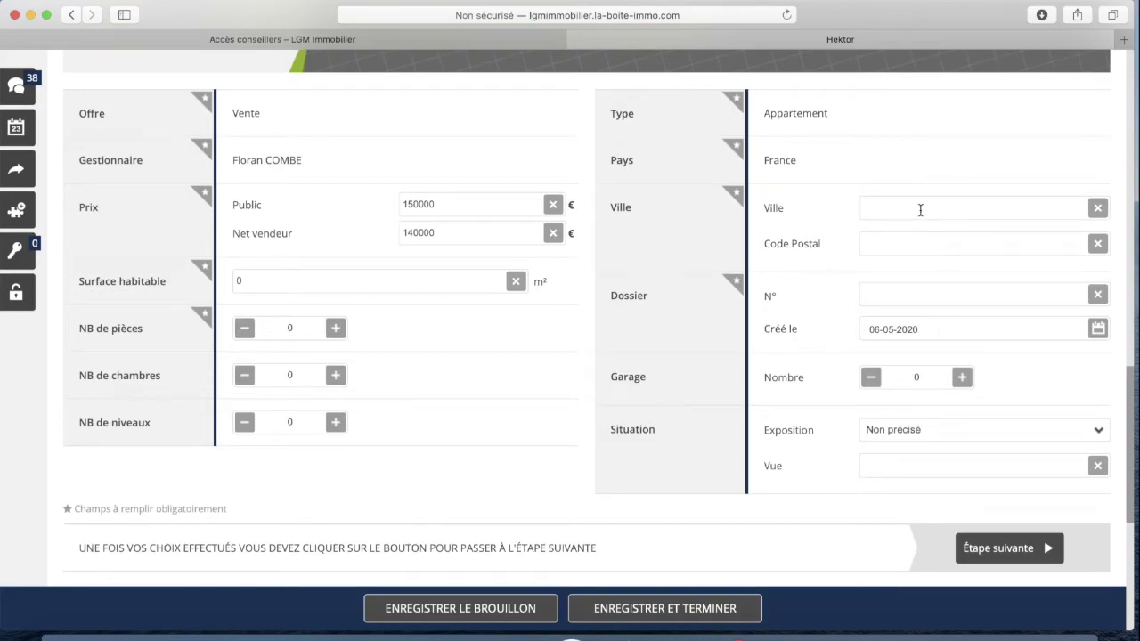
{"action": "type", "text": "aigues"}
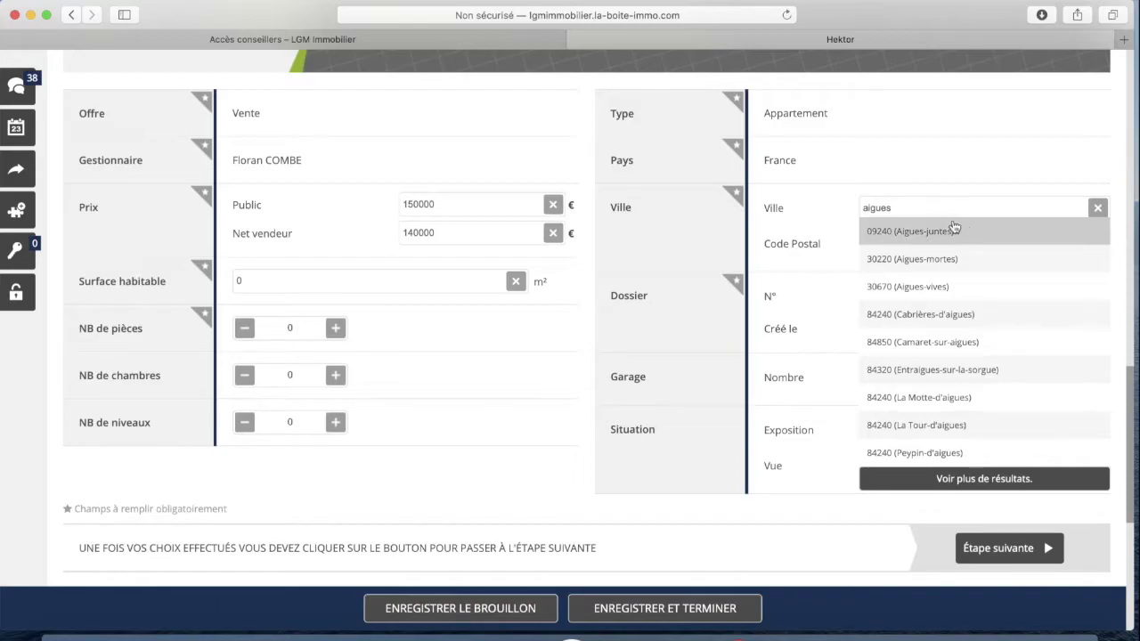
{"action": "left_click", "coordinate": [957, 258]}
{"action": "scroll", "coordinate": [877, 247], "scroll_direction": "down", "scroll_amount": 2}
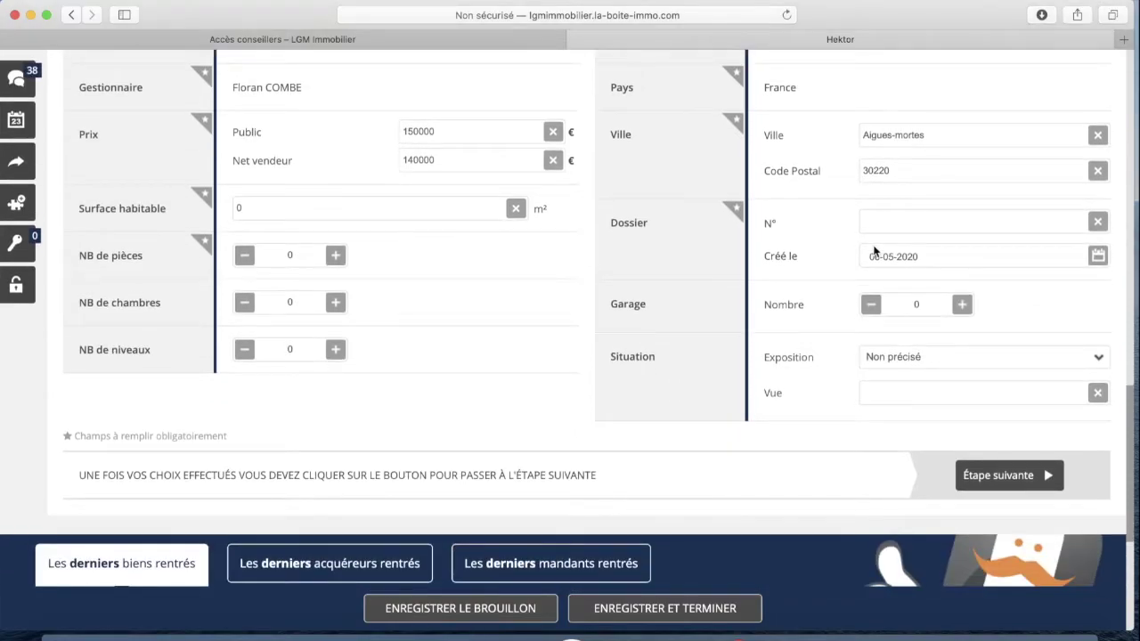
Enter dossier number 2080 and confirm it shows as Disponible
{"action": "left_click", "coordinate": [899, 267]}
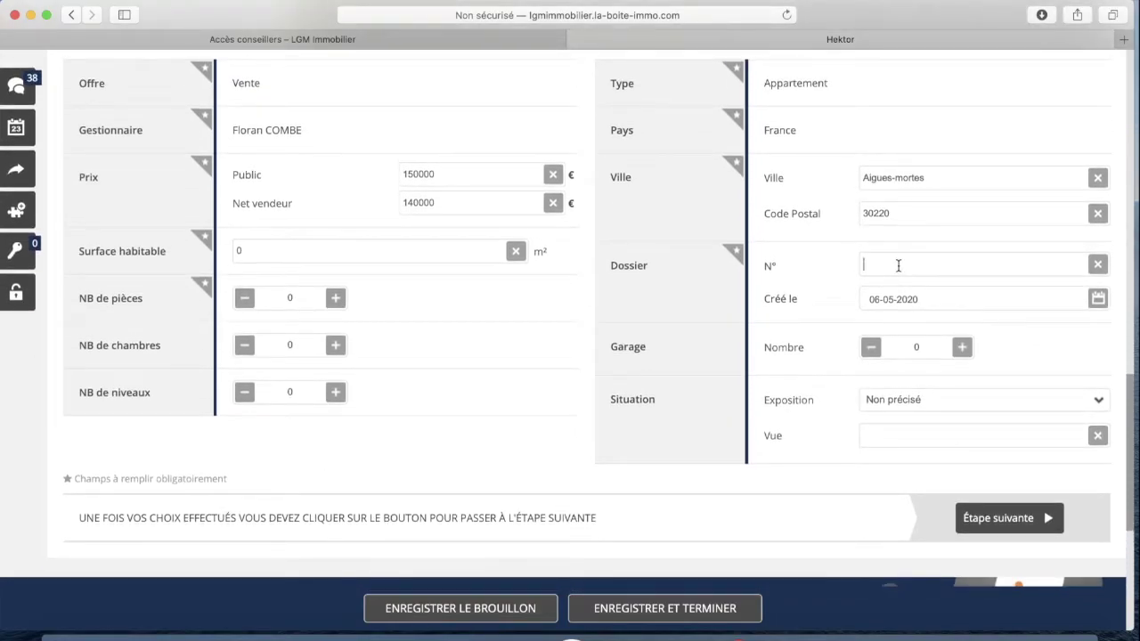
{"action": "type", "text": "2080"}
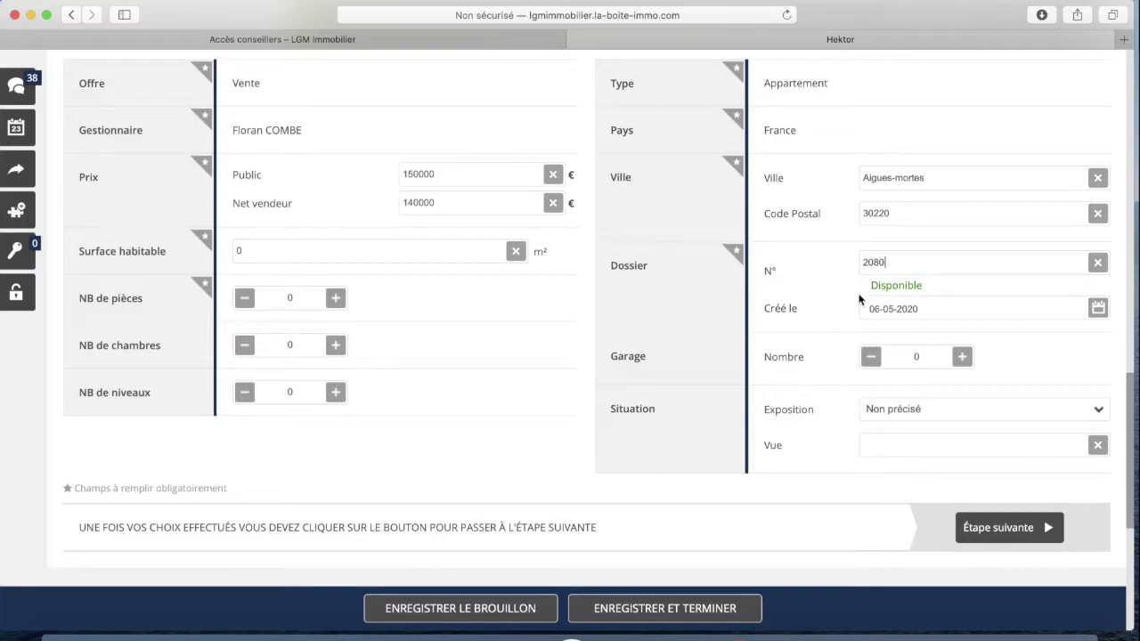
{"action": "scroll", "coordinate": [809, 297], "scroll_direction": "down", "scroll_amount": 1}
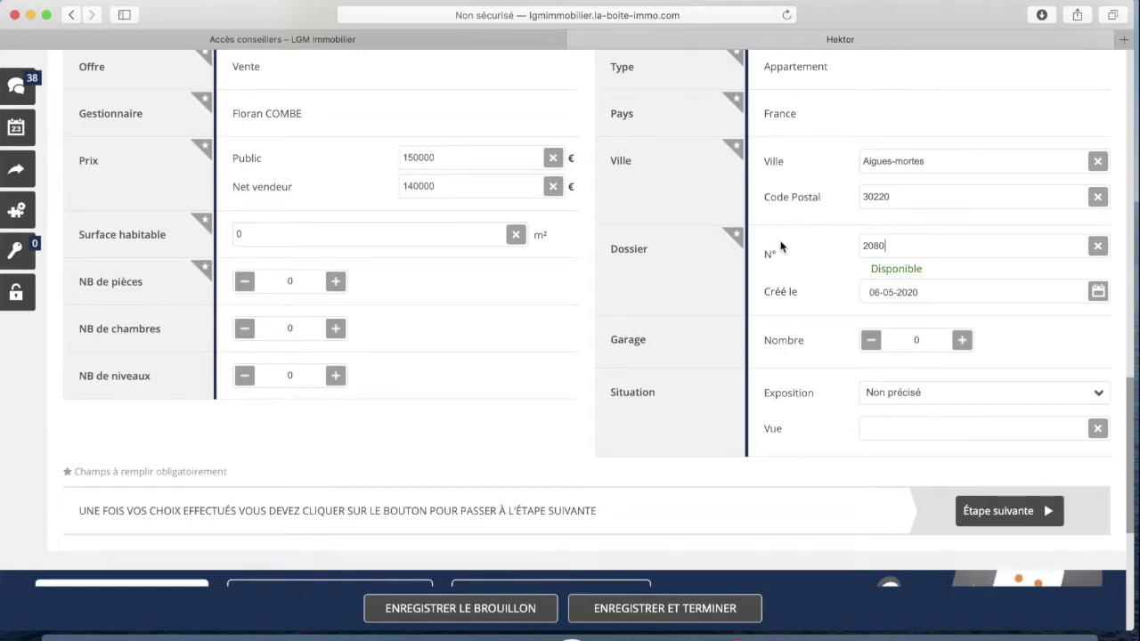
{"action": "scroll", "coordinate": [821, 258], "scroll_direction": "down", "scroll_amount": 2}
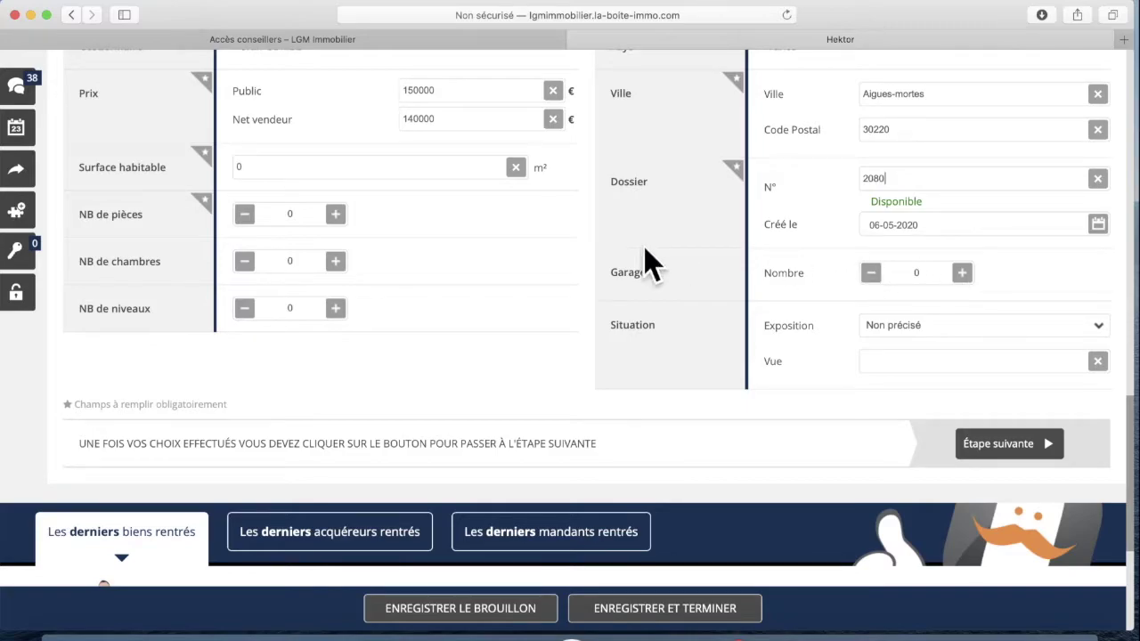
Set the exposure to Sud-Est and the view to 'sur la mer'
{"action": "left_click", "coordinate": [903, 327]}
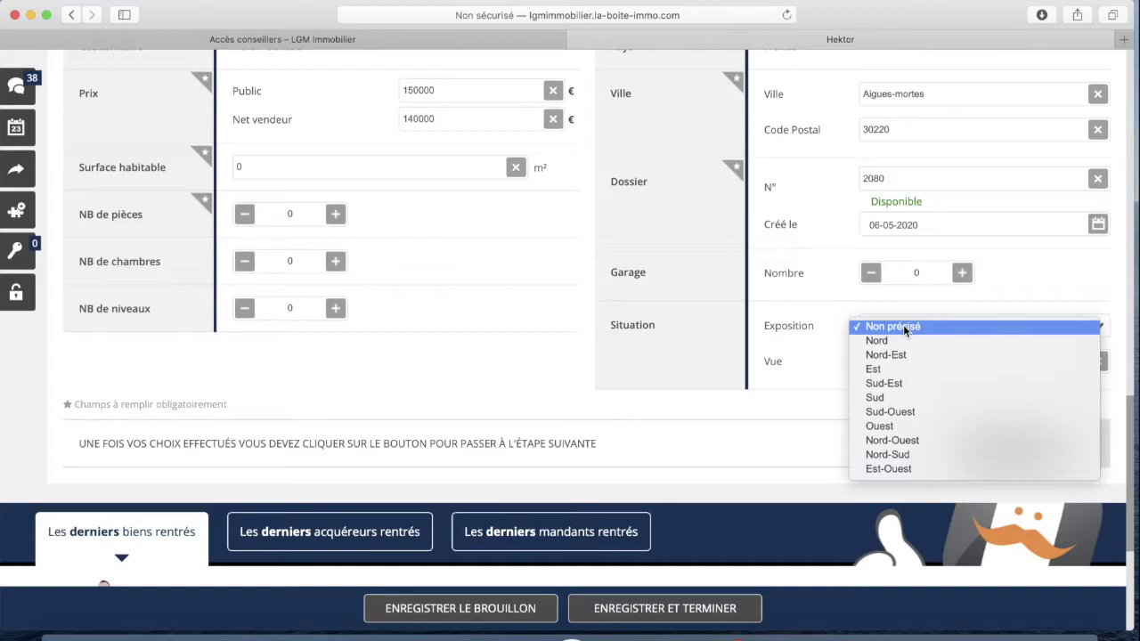
{"action": "left_click", "coordinate": [901, 384]}
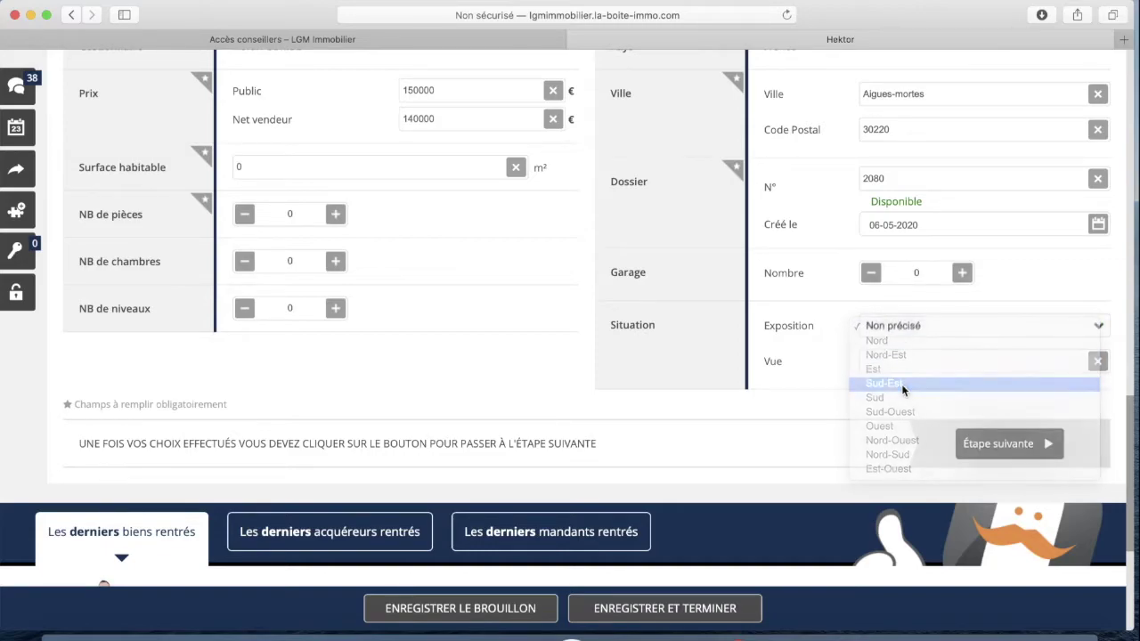
{"action": "left_click", "coordinate": [907, 361]}
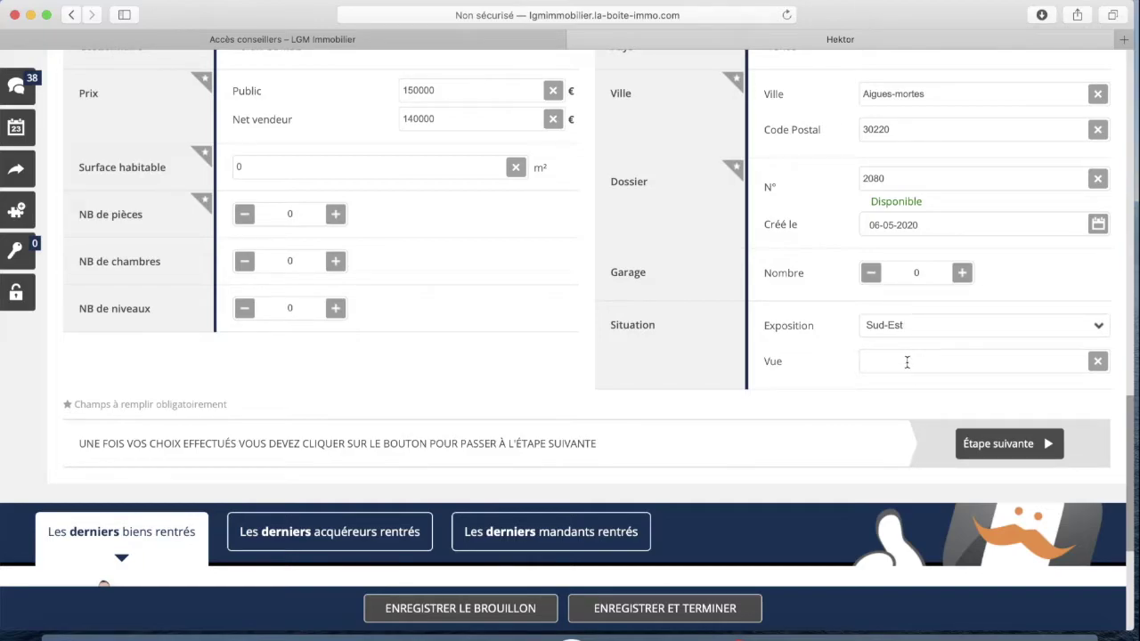
{"action": "type", "text": "sur la mer"}
{"action": "scroll", "coordinate": [414, 233], "scroll_direction": "up", "scroll_amount": 1}
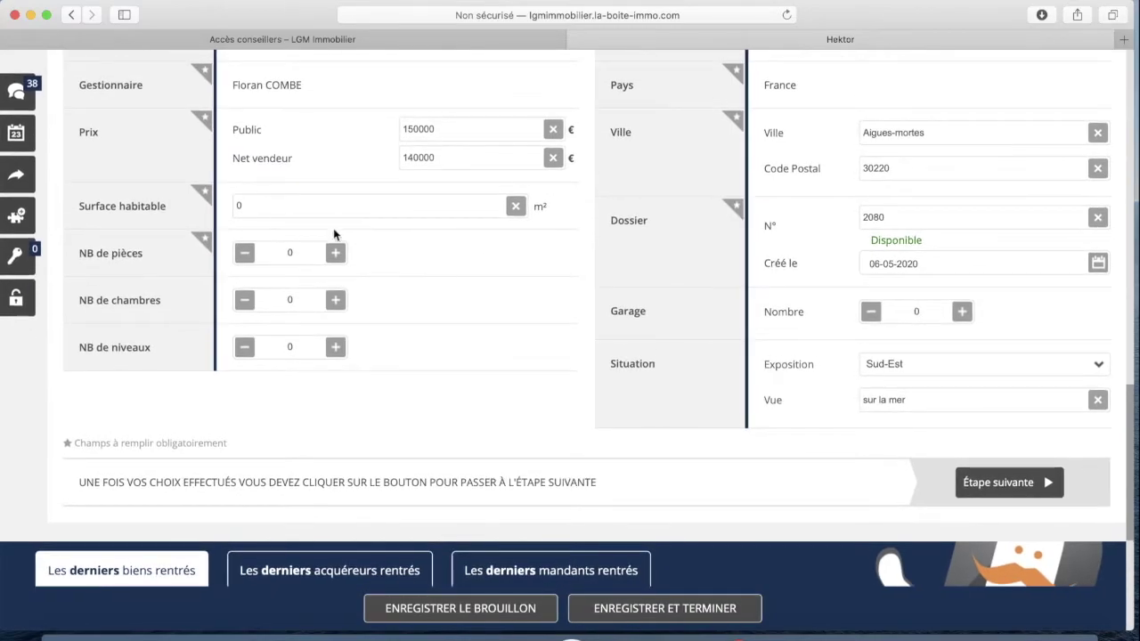
Set living area to 65 m² with 3 rooms, 2 bedrooms and 1 level
{"action": "left_click", "coordinate": [254, 209]}
{"action": "type", "text": "65"}
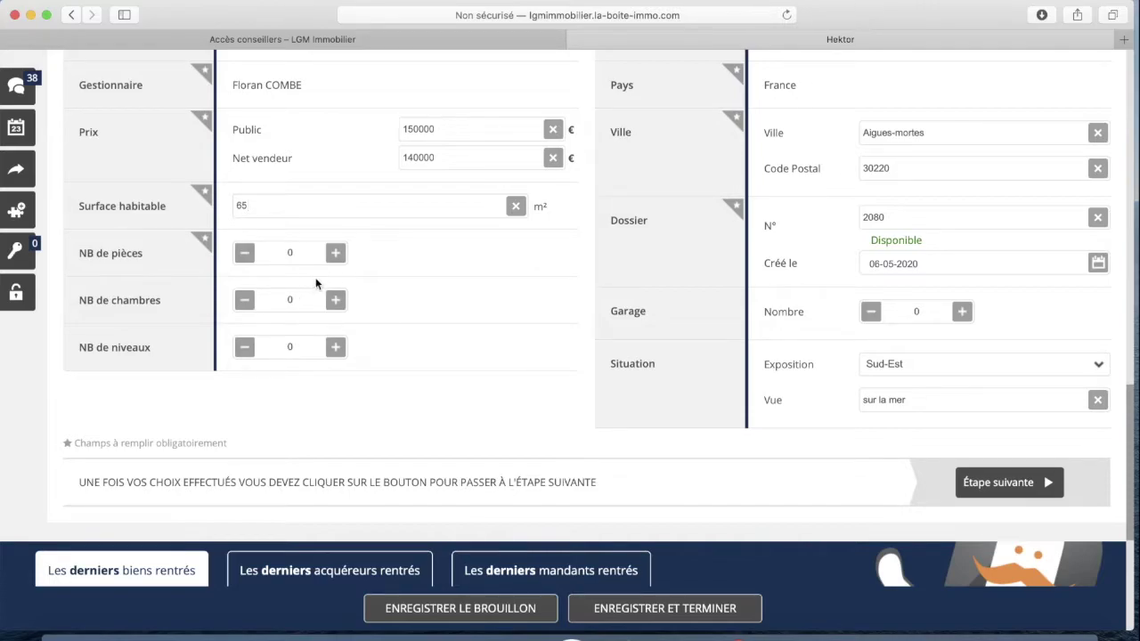
{"action": "left_click", "coordinate": [335, 254]}
{"action": "left_click", "coordinate": [336, 254]}
{"action": "left_click", "coordinate": [337, 301]}
{"action": "scroll", "coordinate": [341, 304], "scroll_direction": "down", "scroll_amount": 2}
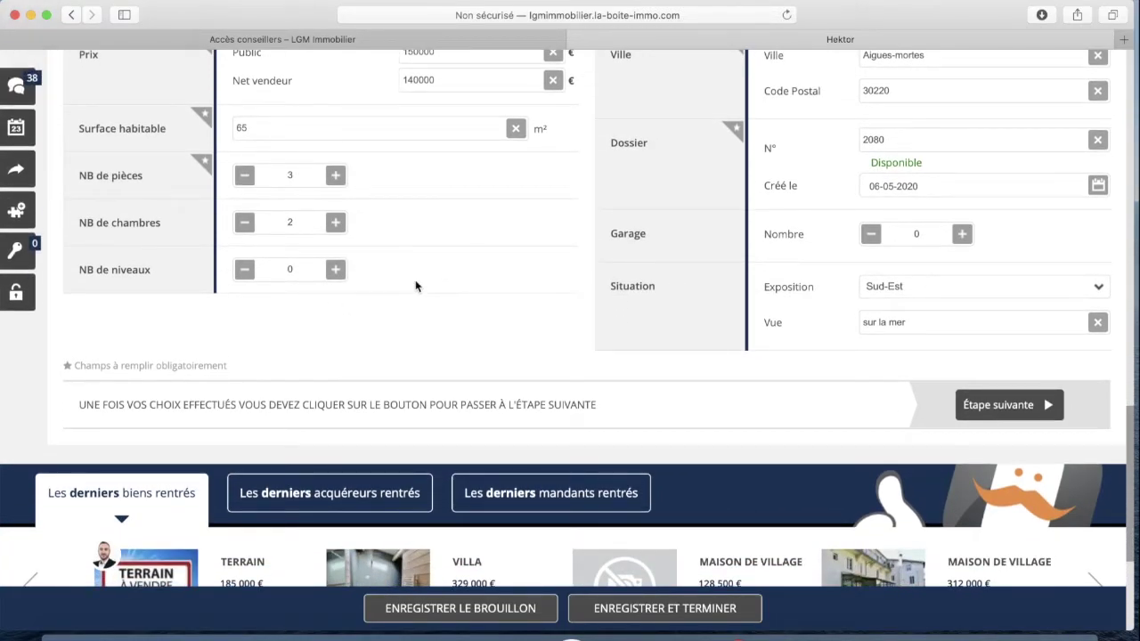
{"action": "left_click", "coordinate": [336, 269]}
{"action": "scroll", "coordinate": [450, 255], "scroll_direction": "up", "scroll_amount": 5}
{"action": "scroll", "coordinate": [496, 272], "scroll_direction": "down", "scroll_amount": 8}
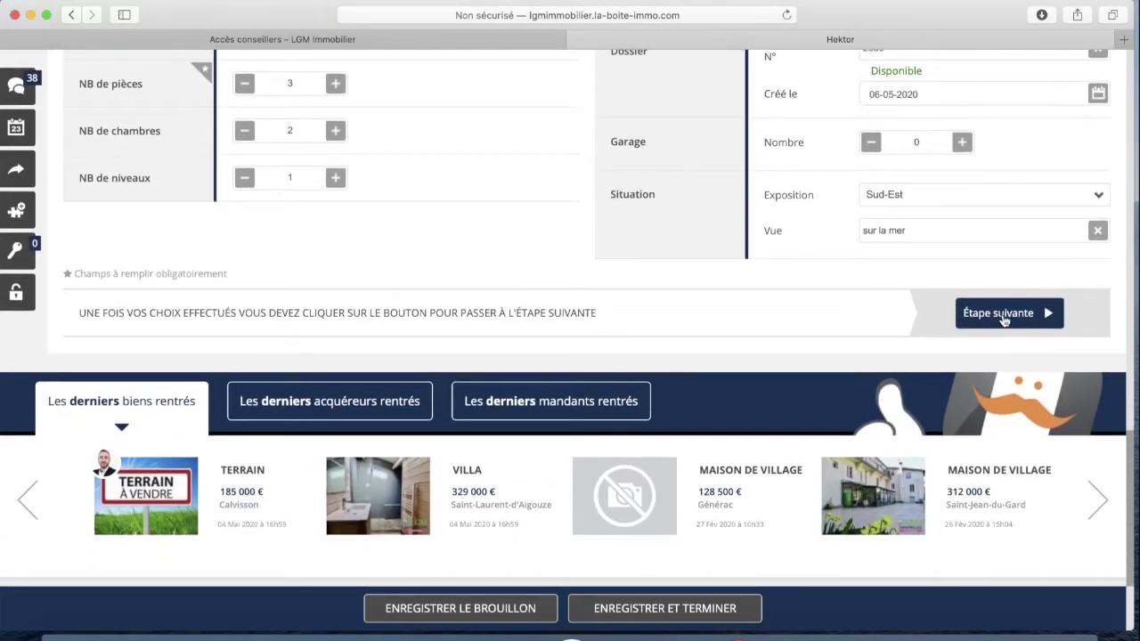
Go to wizard step 2, Photos / médias, and review the empty Photos visibles section
{"action": "left_click", "coordinate": [998, 313]}
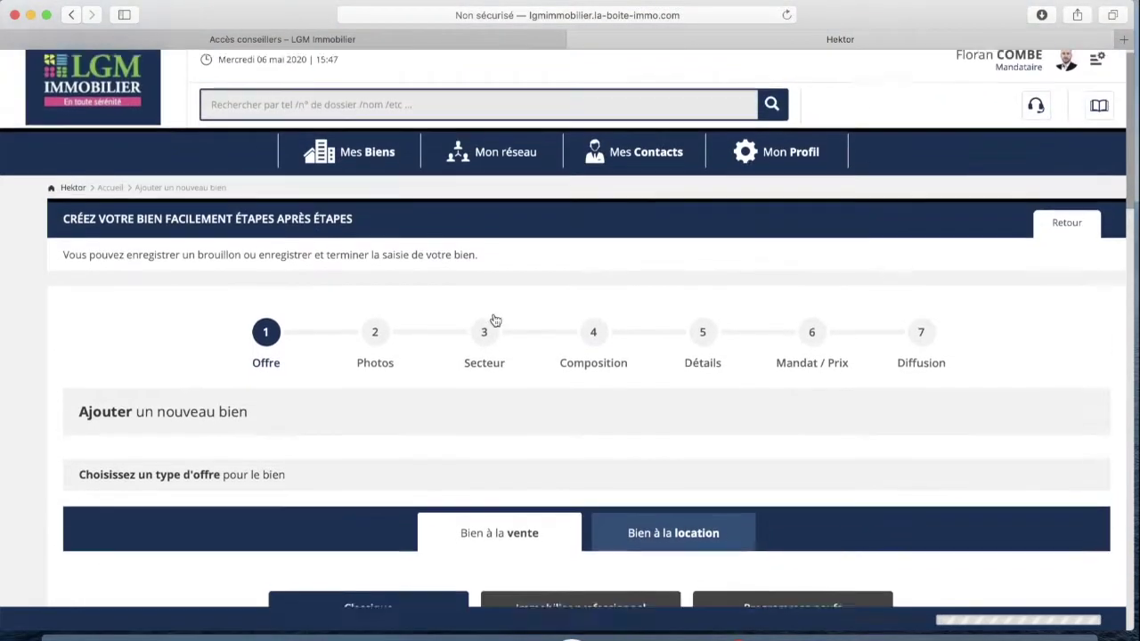
{"action": "scroll", "coordinate": [433, 336], "scroll_direction": "down", "scroll_amount": 8}
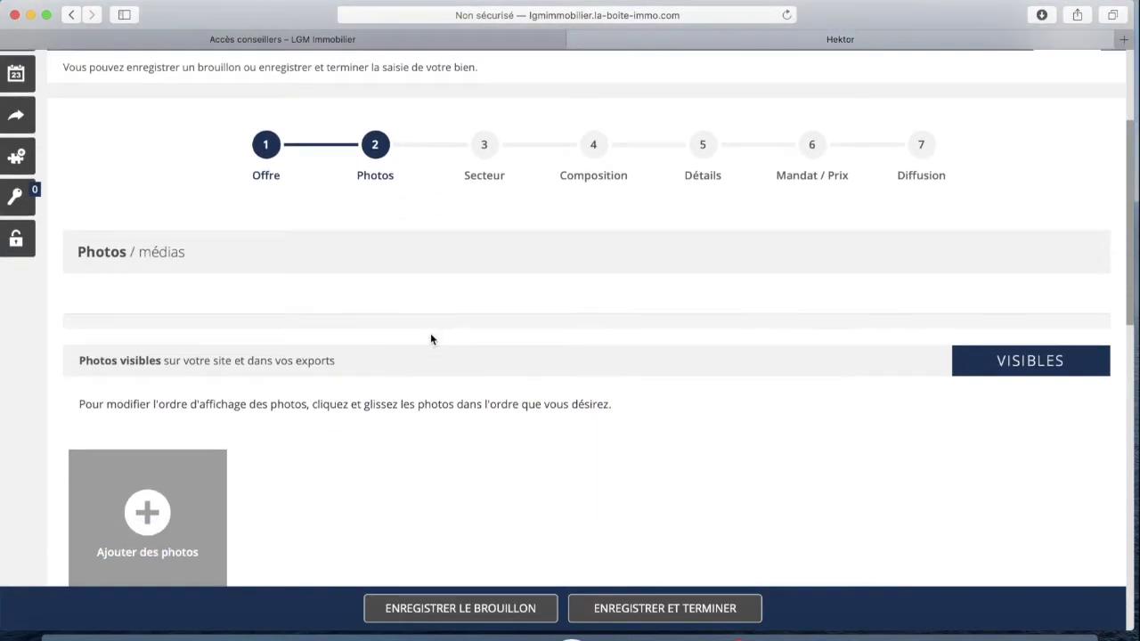
{"action": "scroll", "coordinate": [522, 278], "scroll_direction": "up", "scroll_amount": 3}
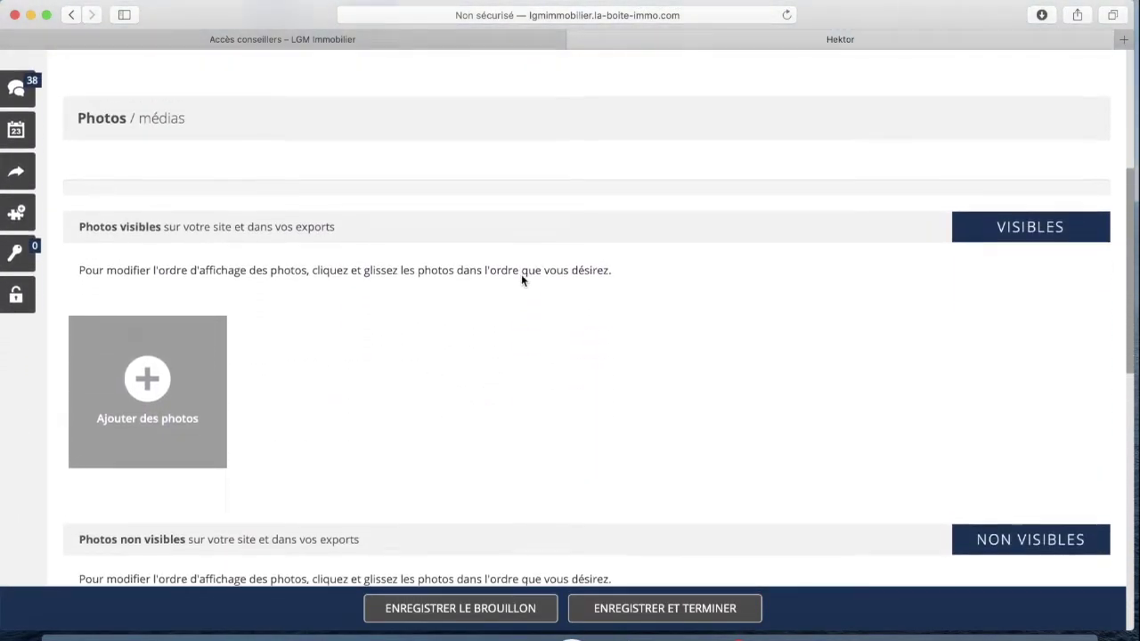
{"action": "scroll", "coordinate": [668, 306], "scroll_direction": "up", "scroll_amount": 1}
{"action": "scroll", "coordinate": [667, 308], "scroll_direction": "down", "scroll_amount": 1}
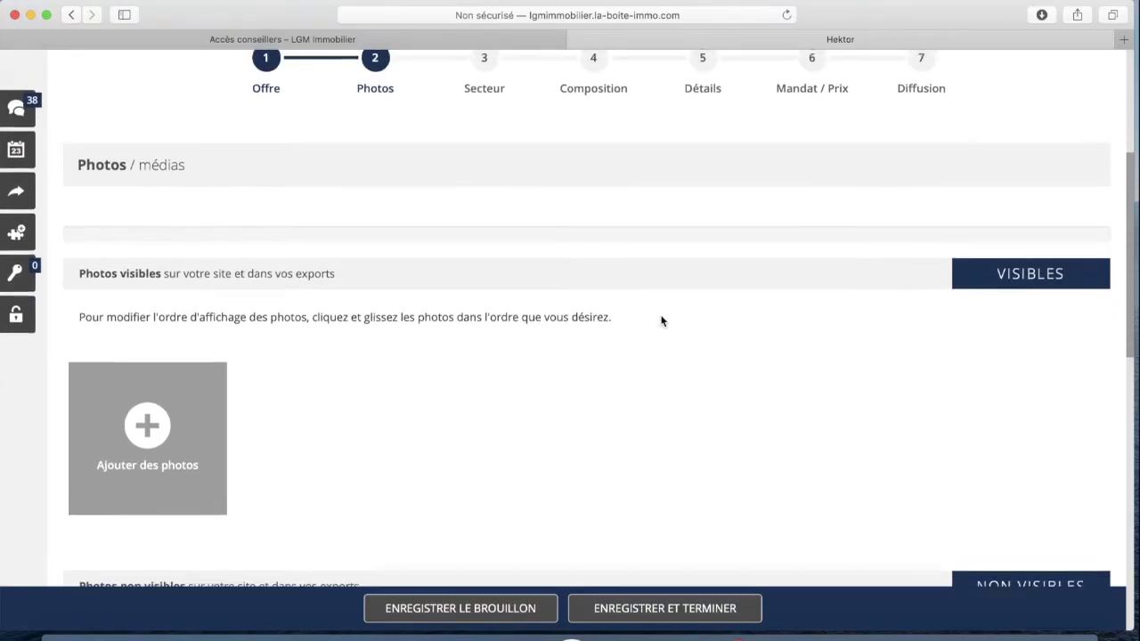
{"action": "scroll", "coordinate": [662, 321], "scroll_direction": "up", "scroll_amount": 1}
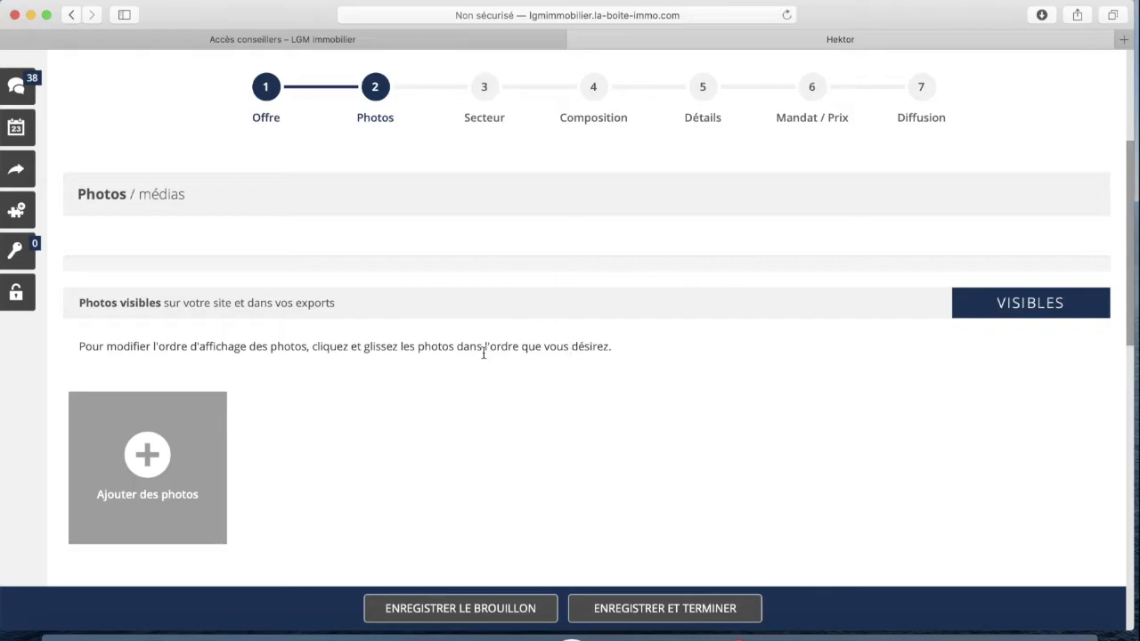
{"action": "scroll", "coordinate": [437, 298], "scroll_direction": "down", "scroll_amount": 1}
{"action": "scroll", "coordinate": [440, 305], "scroll_direction": "down", "scroll_amount": 3}
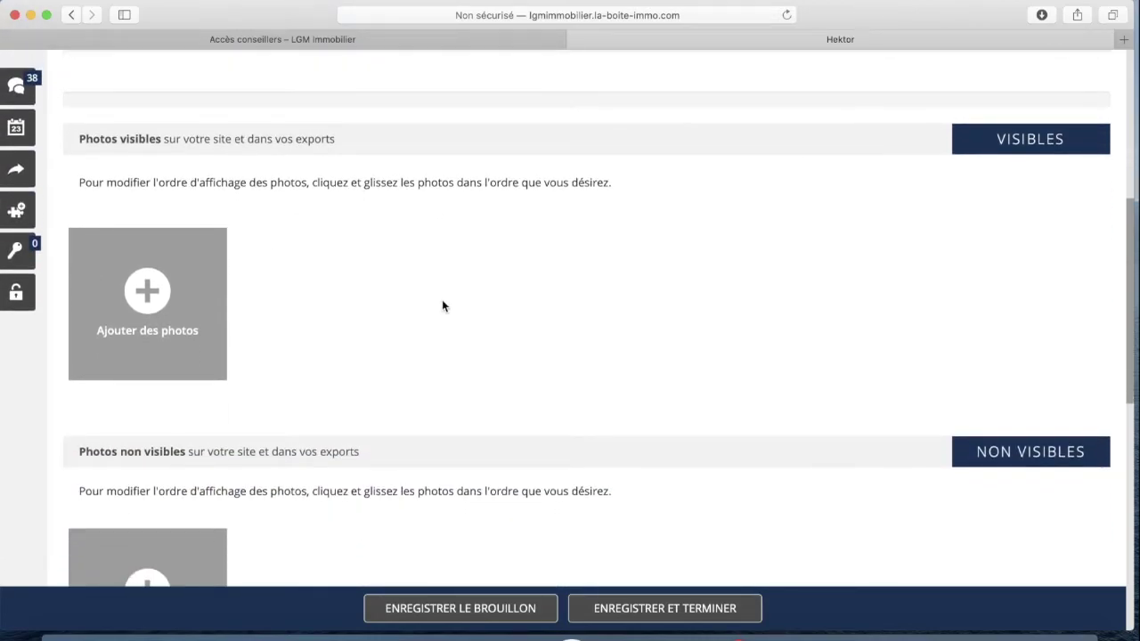
Open the photo chooser and browse My Passport to PRO, Lgm immobilier, then Photos
{"action": "left_click", "coordinate": [148, 291]}
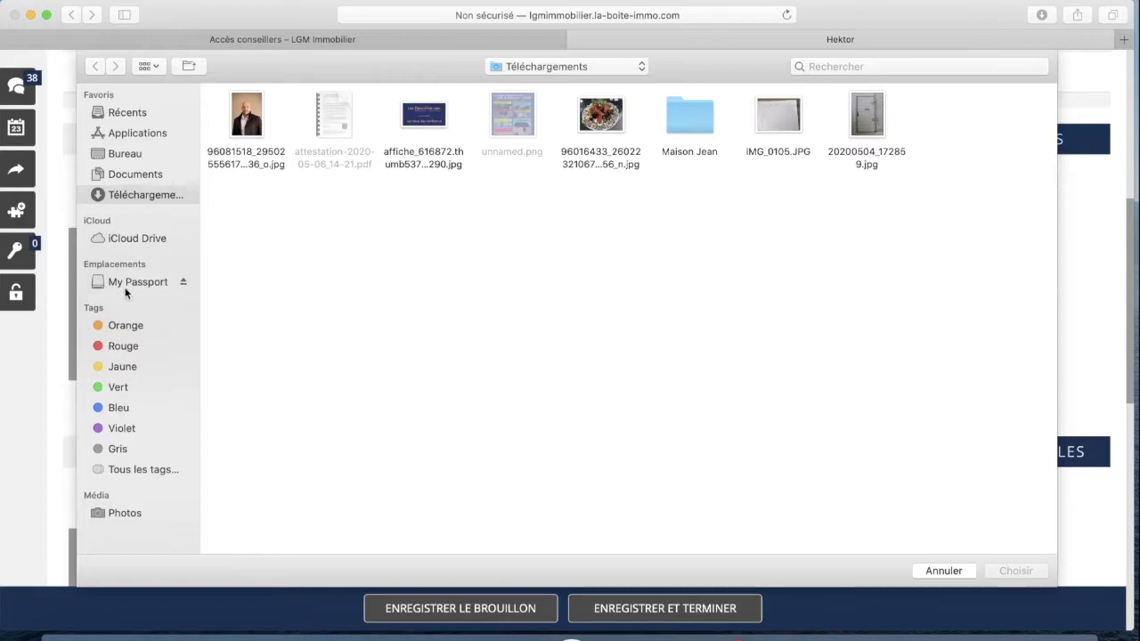
{"action": "left_click", "coordinate": [129, 151]}
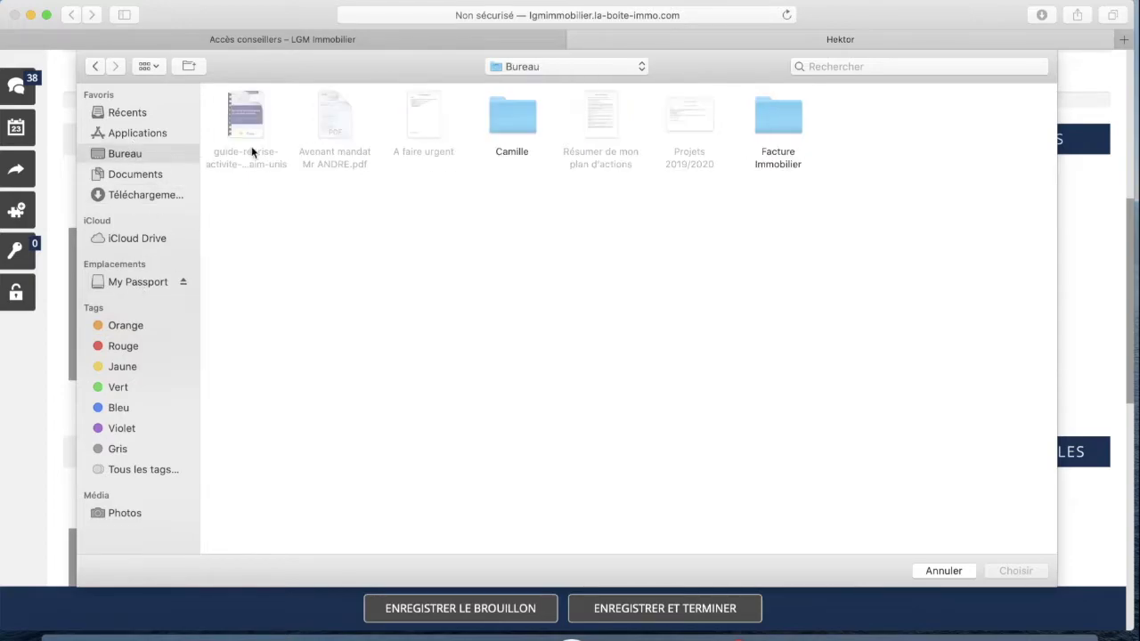
{"action": "left_click", "coordinate": [138, 279]}
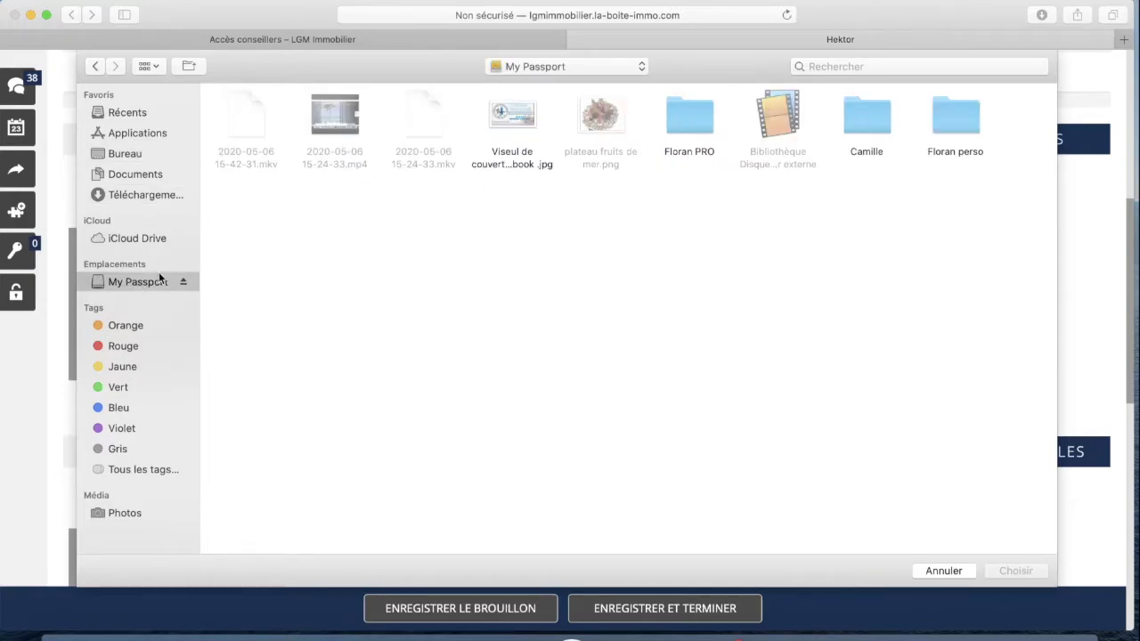
{"action": "left_click", "coordinate": [711, 116]}
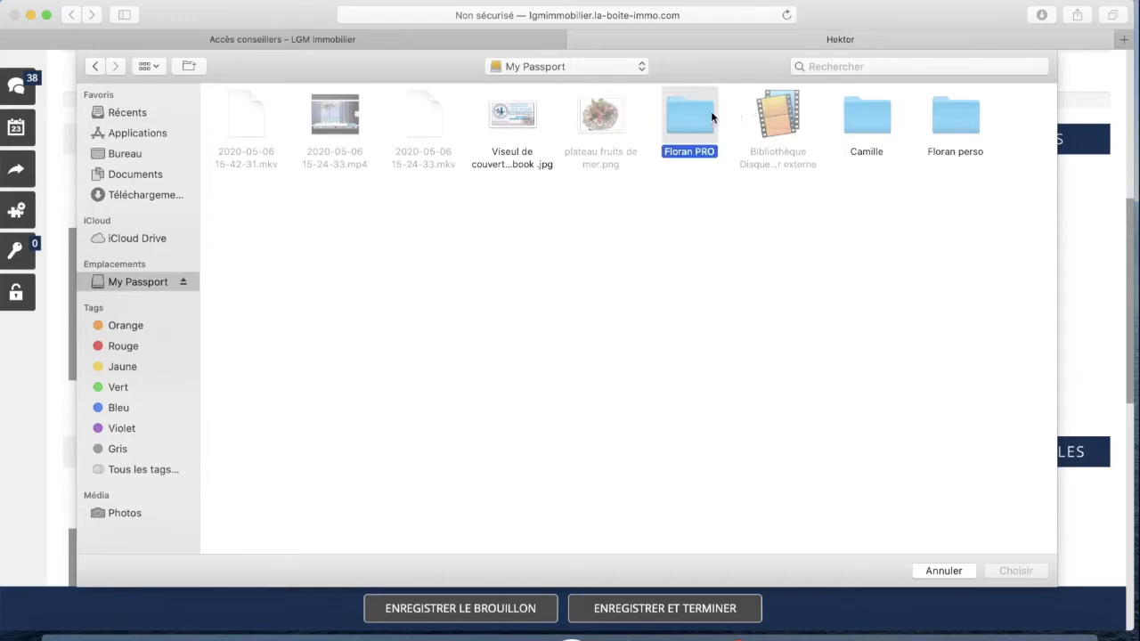
{"action": "double_click", "coordinate": [712, 117]}
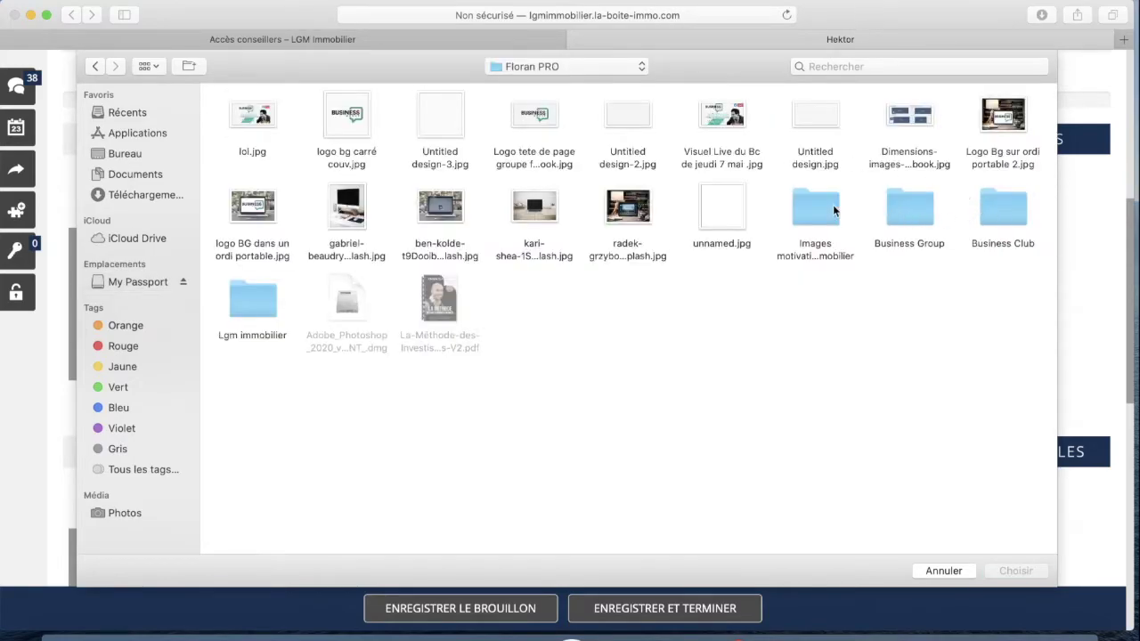
{"action": "left_click", "coordinate": [249, 299]}
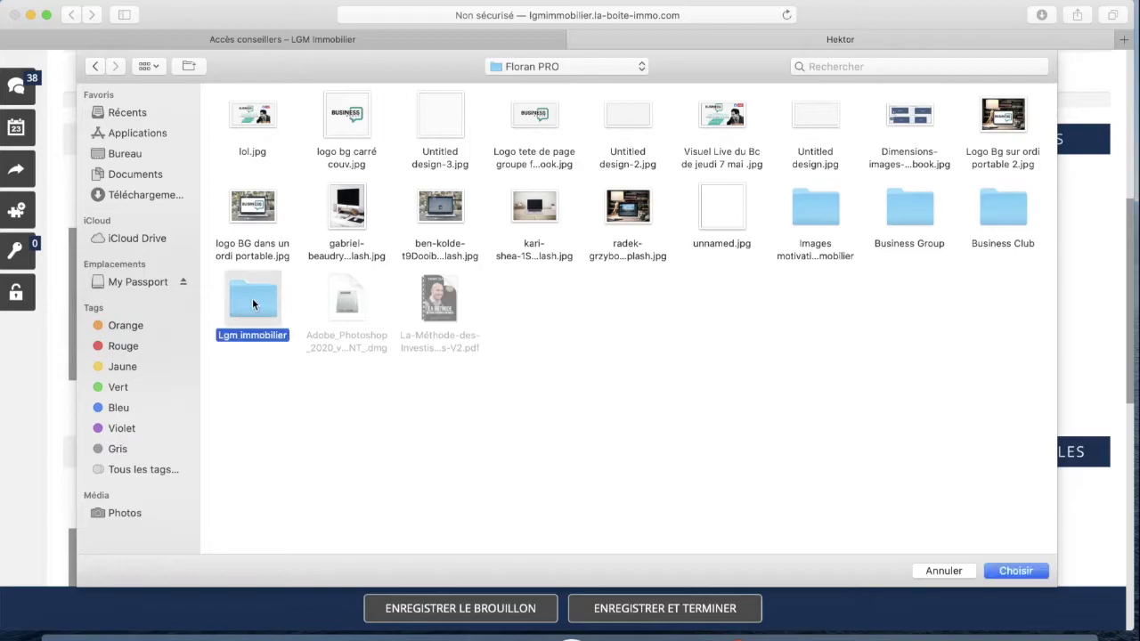
{"action": "double_click", "coordinate": [252, 297]}
{"action": "double_click", "coordinate": [515, 114]}
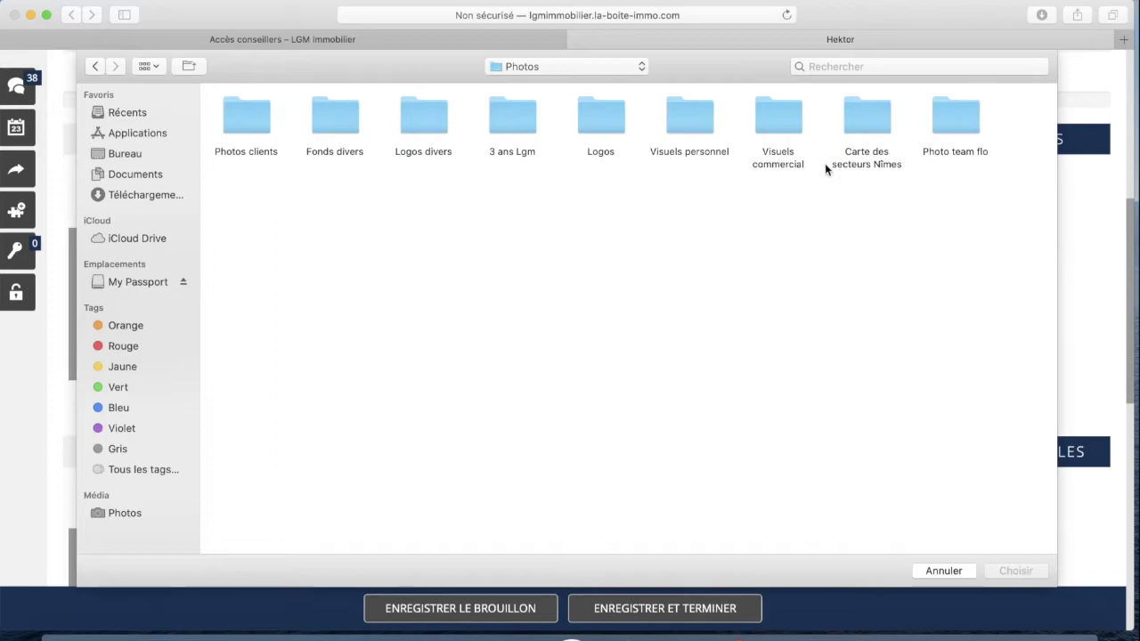
Back up to Lgm immobilier and open Mes dossiers de biens, then Mas du Figuié
{"action": "left_click", "coordinate": [95, 66]}
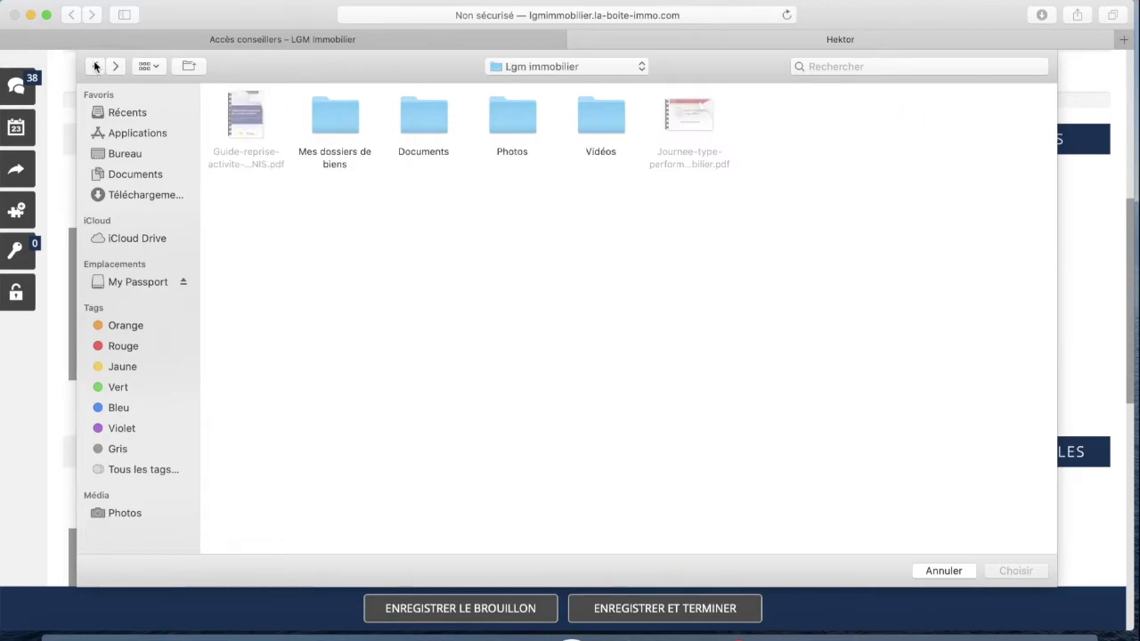
{"action": "left_click", "coordinate": [95, 66]}
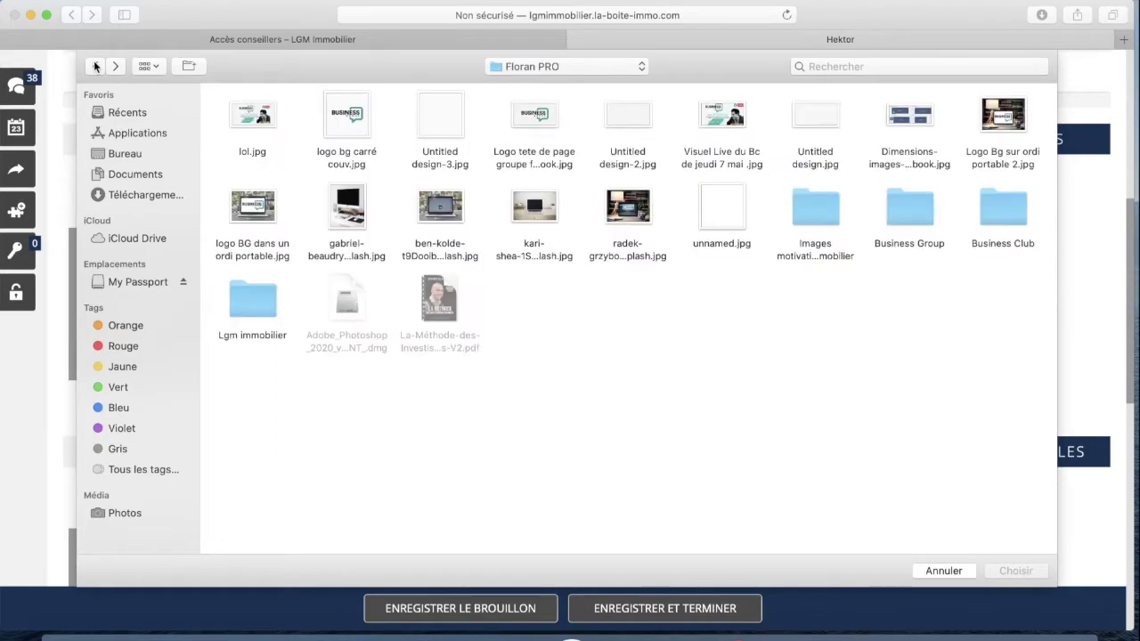
{"action": "left_click", "coordinate": [95, 66]}
{"action": "left_click", "coordinate": [116, 66]}
{"action": "double_click", "coordinate": [353, 123]}
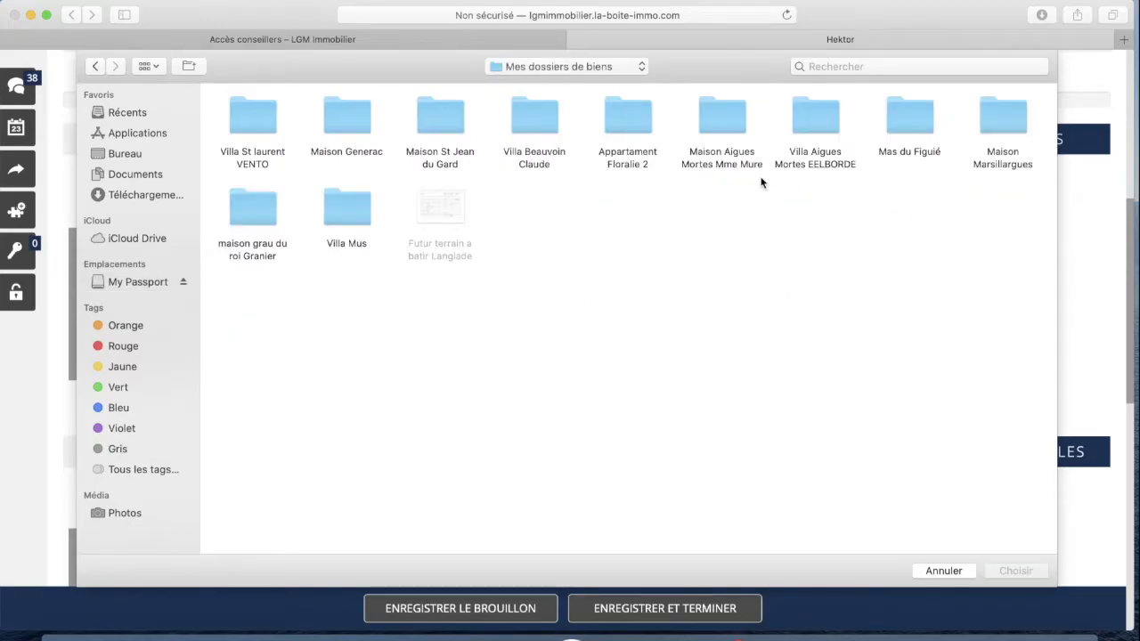
{"action": "double_click", "coordinate": [897, 115]}
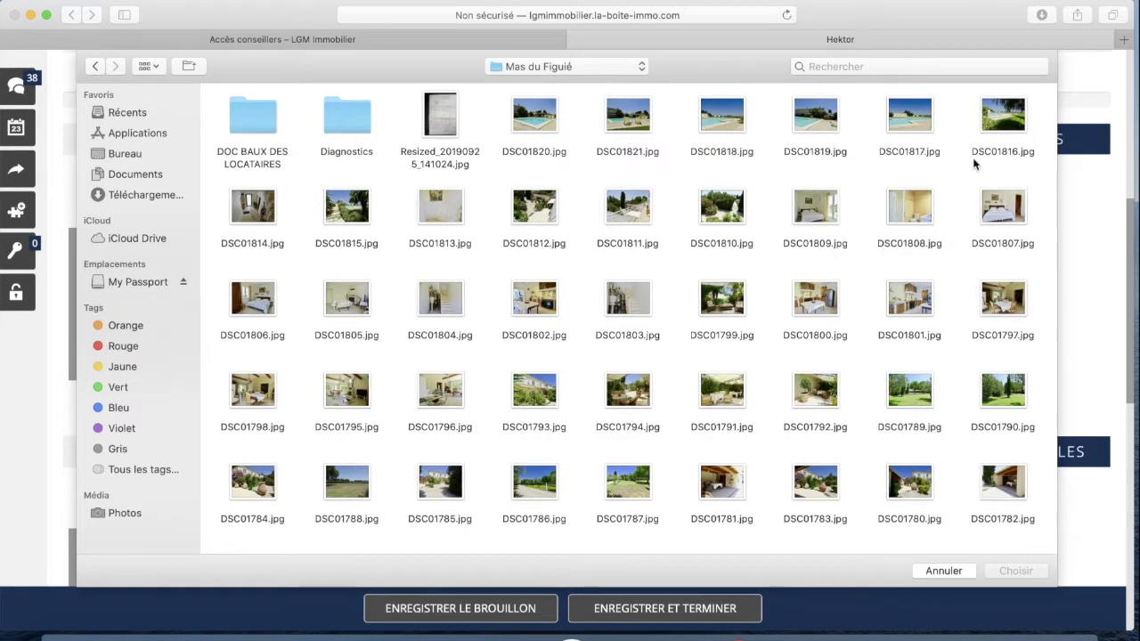
Select the six pool photos DSC01816 through DSC01821
{"action": "left_click", "coordinate": [532, 118]}
{"action": "left_click", "coordinate": [1001, 120], "text": "super"}
{"action": "left_click", "coordinate": [903, 122], "text": "super"}
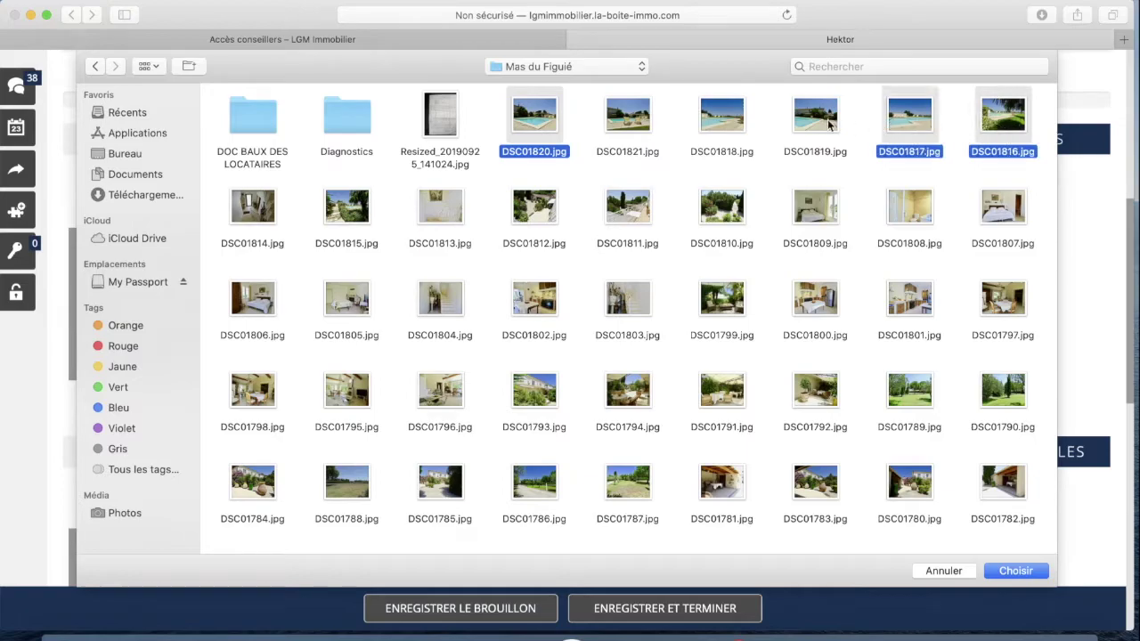
{"action": "left_click", "coordinate": [826, 123], "text": "super"}
{"action": "left_click", "coordinate": [719, 121], "text": "super"}
{"action": "left_click", "coordinate": [626, 118], "text": "super"}
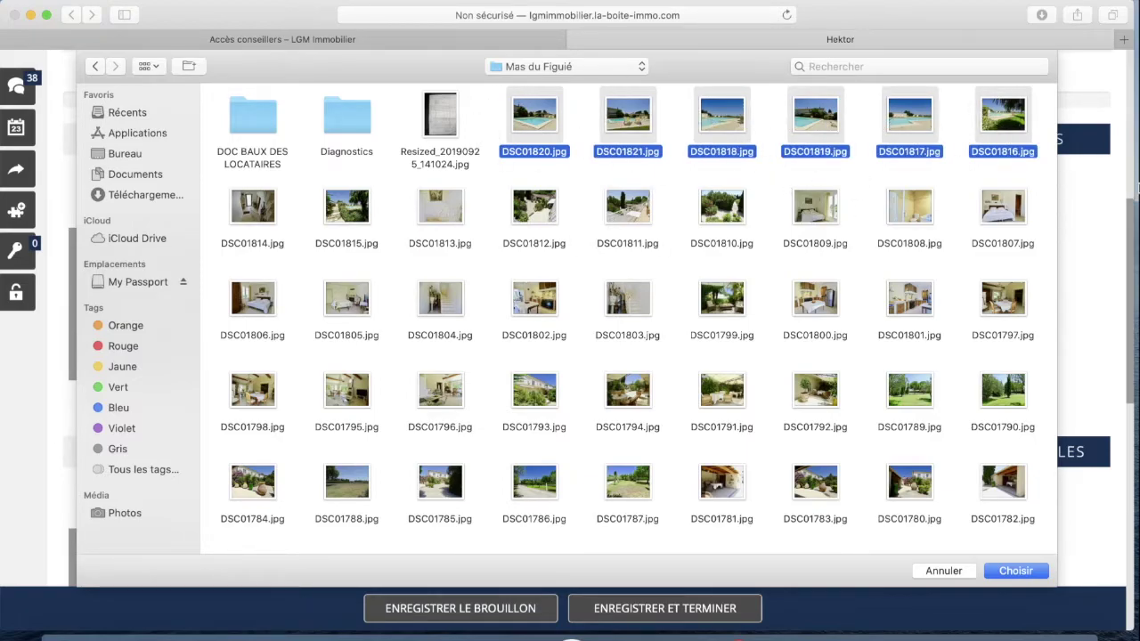
Confirm the six selected photos with Choisir and follow the upload progress bar
{"action": "left_click", "coordinate": [1017, 575]}
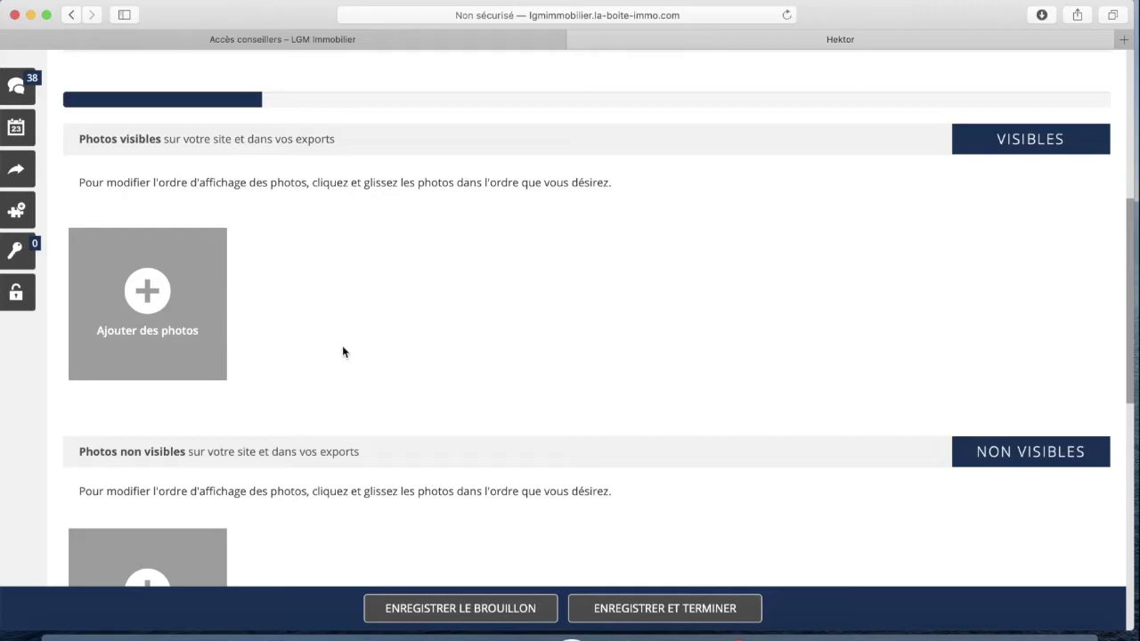
{"action": "scroll", "coordinate": [346, 347], "scroll_direction": "down", "scroll_amount": 1}
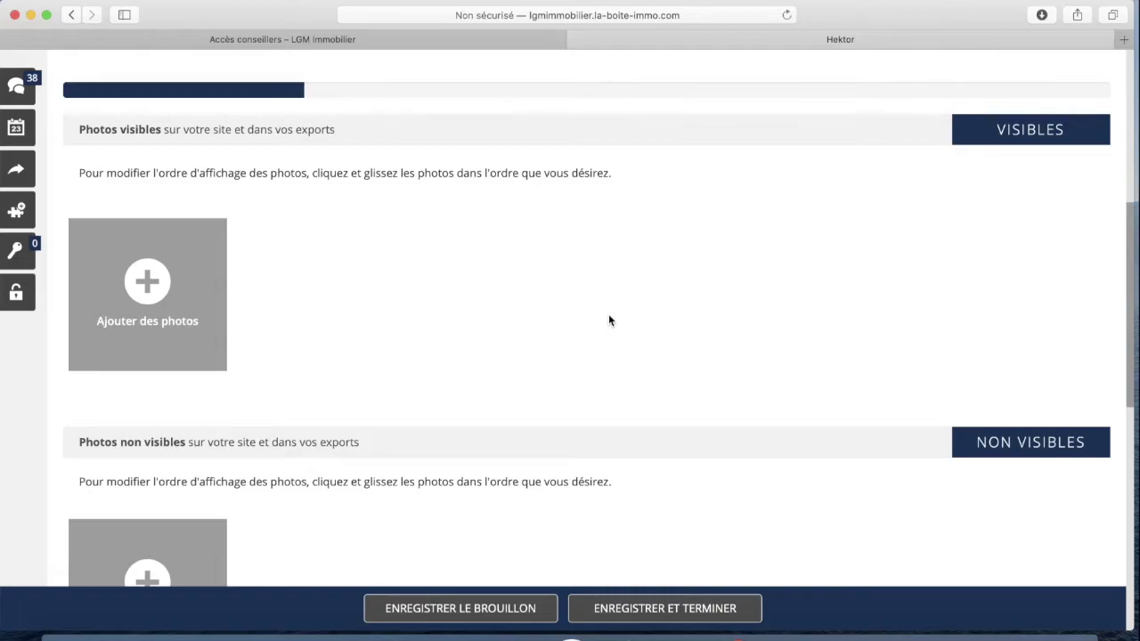
{"action": "scroll", "coordinate": [560, 293], "scroll_direction": "down", "scroll_amount": 1}
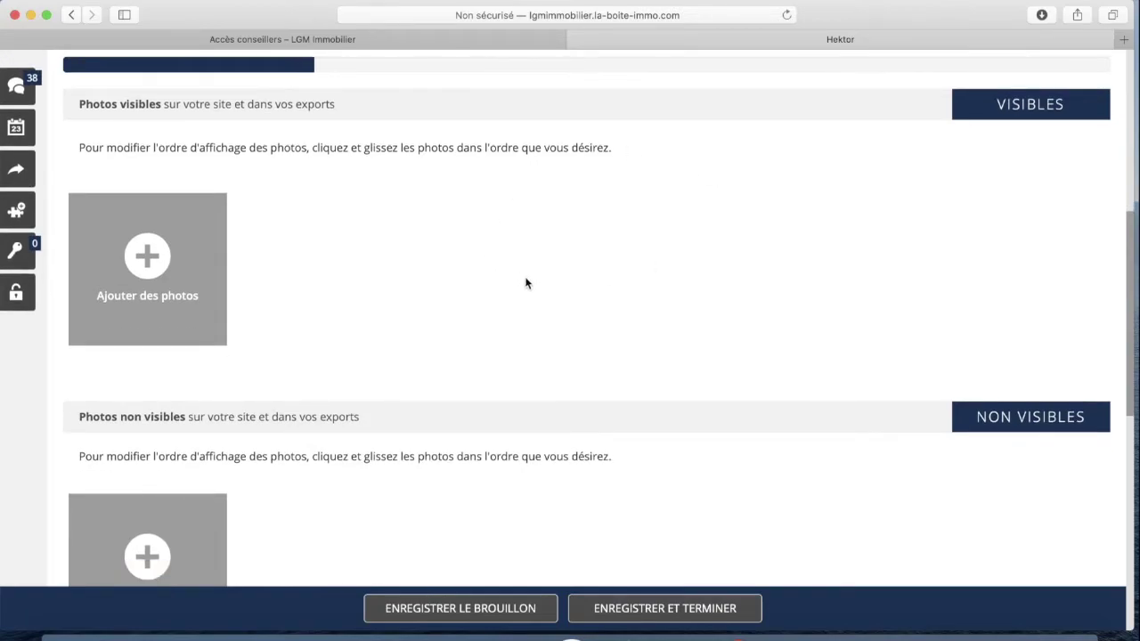
{"action": "scroll", "coordinate": [880, 285], "scroll_direction": "down", "scroll_amount": 2}
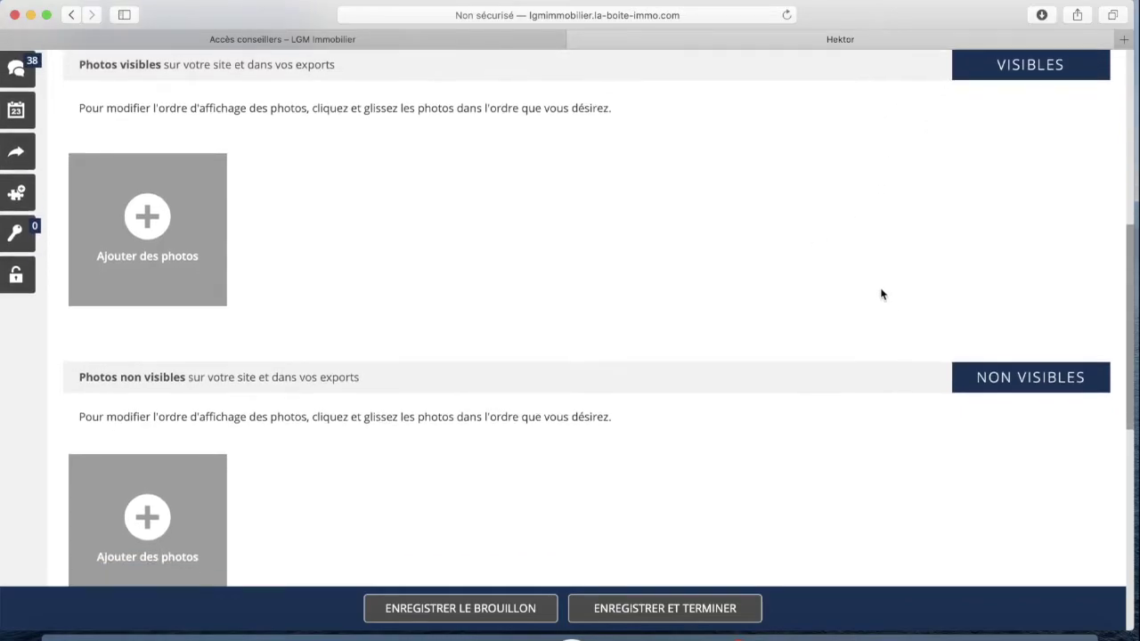
{"action": "scroll", "coordinate": [737, 496], "scroll_direction": "down", "scroll_amount": 3}
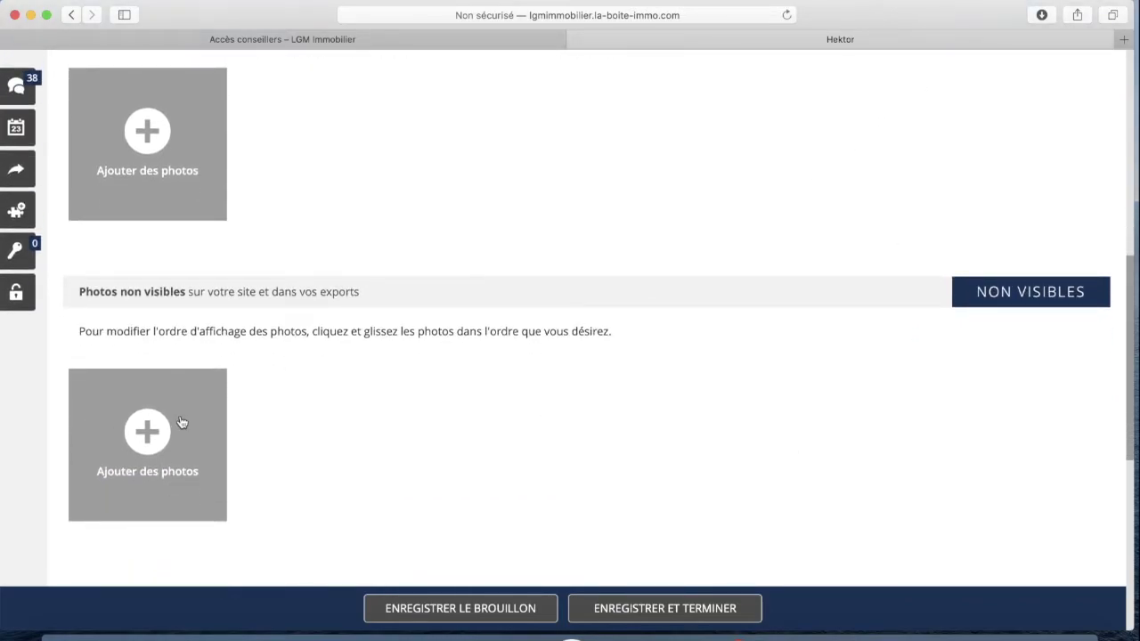
{"action": "scroll", "coordinate": [181, 421], "scroll_direction": "down", "scroll_amount": 1}
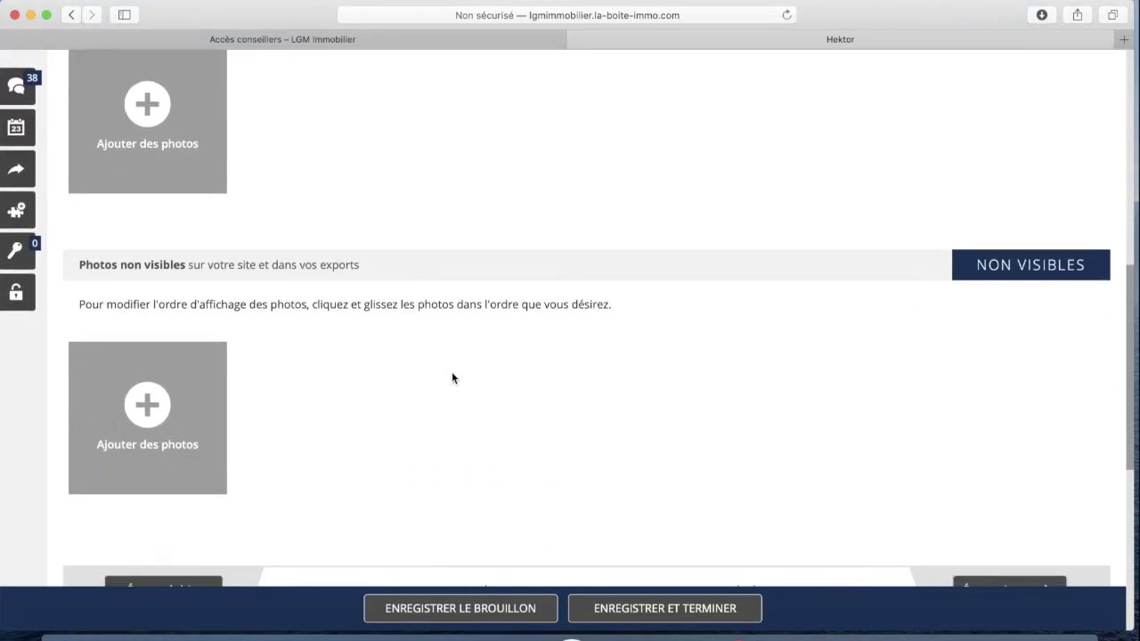
{"action": "scroll", "coordinate": [476, 376], "scroll_direction": "up", "scroll_amount": 4}
{"action": "scroll", "coordinate": [595, 237], "scroll_direction": "up", "scroll_amount": 1}
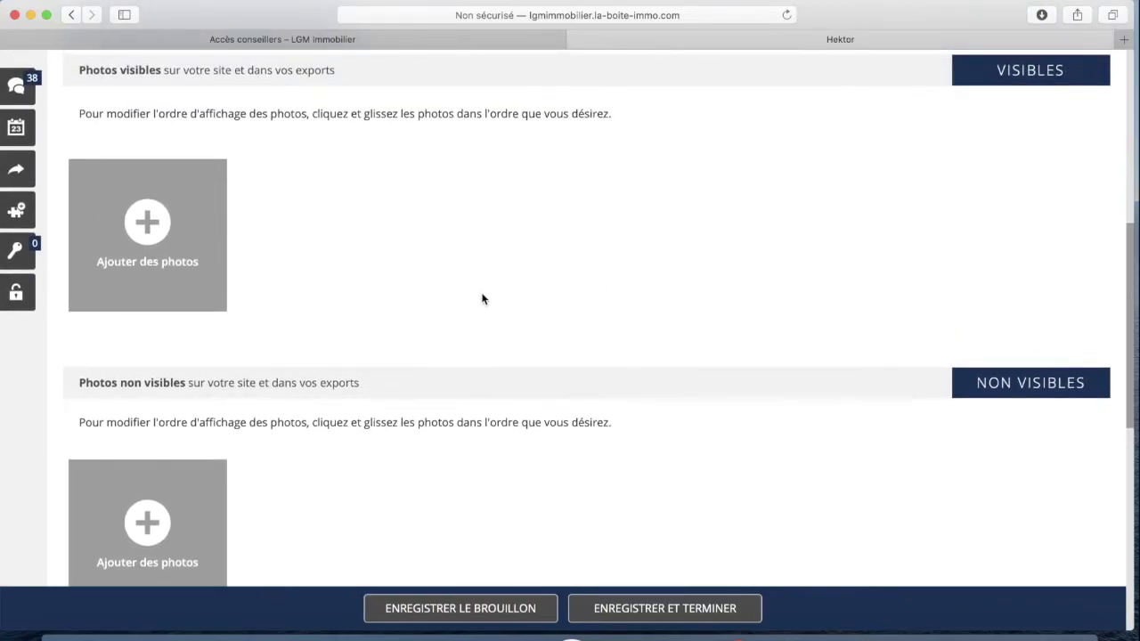
{"action": "scroll", "coordinate": [489, 259], "scroll_direction": "up", "scroll_amount": 1}
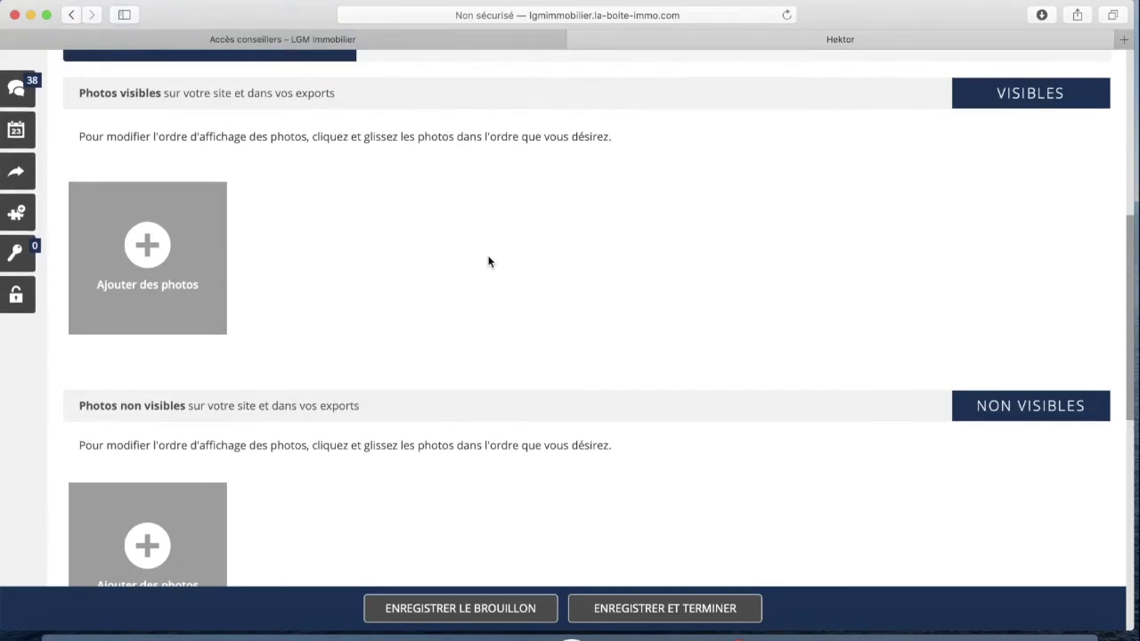
{"action": "scroll", "coordinate": [534, 293], "scroll_direction": "down", "scroll_amount": 4}
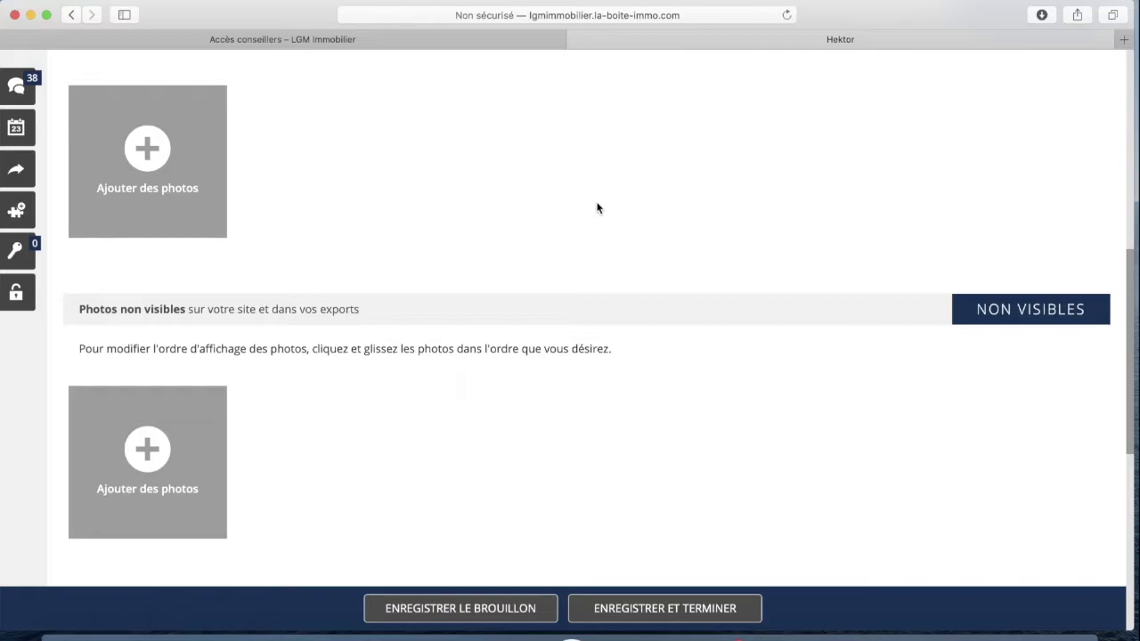
{"action": "scroll", "coordinate": [596, 207], "scroll_direction": "up", "scroll_amount": 3}
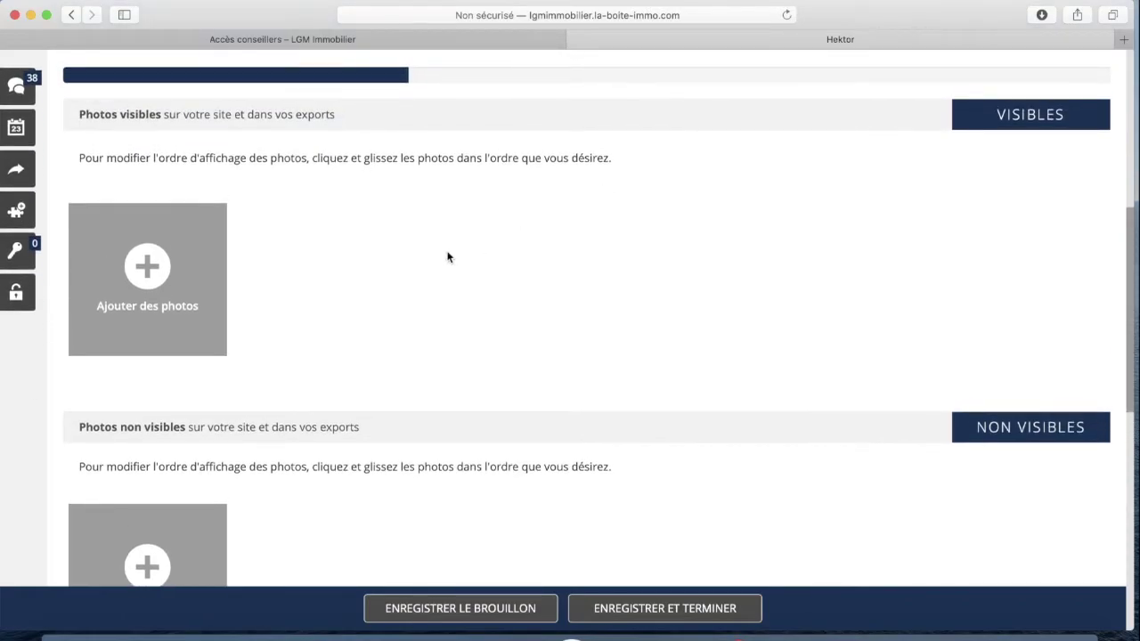
{"action": "scroll", "coordinate": [337, 268], "scroll_direction": "down", "scroll_amount": 2}
{"action": "scroll", "coordinate": [337, 268], "scroll_direction": "down", "scroll_amount": 1}
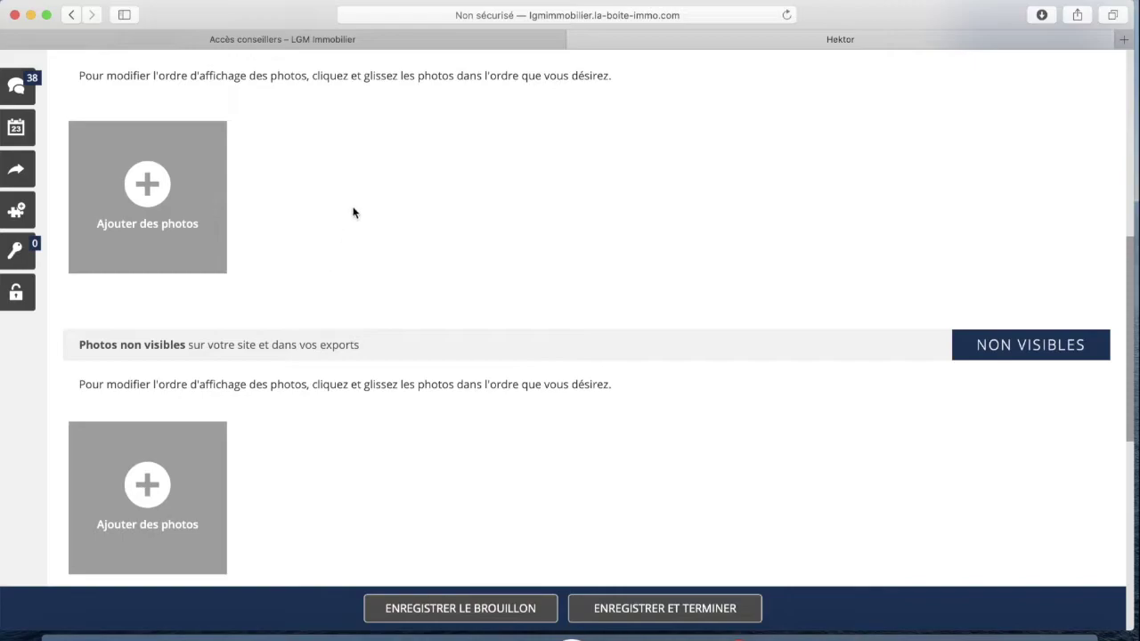
{"action": "scroll", "coordinate": [355, 259], "scroll_direction": "down", "scroll_amount": 3}
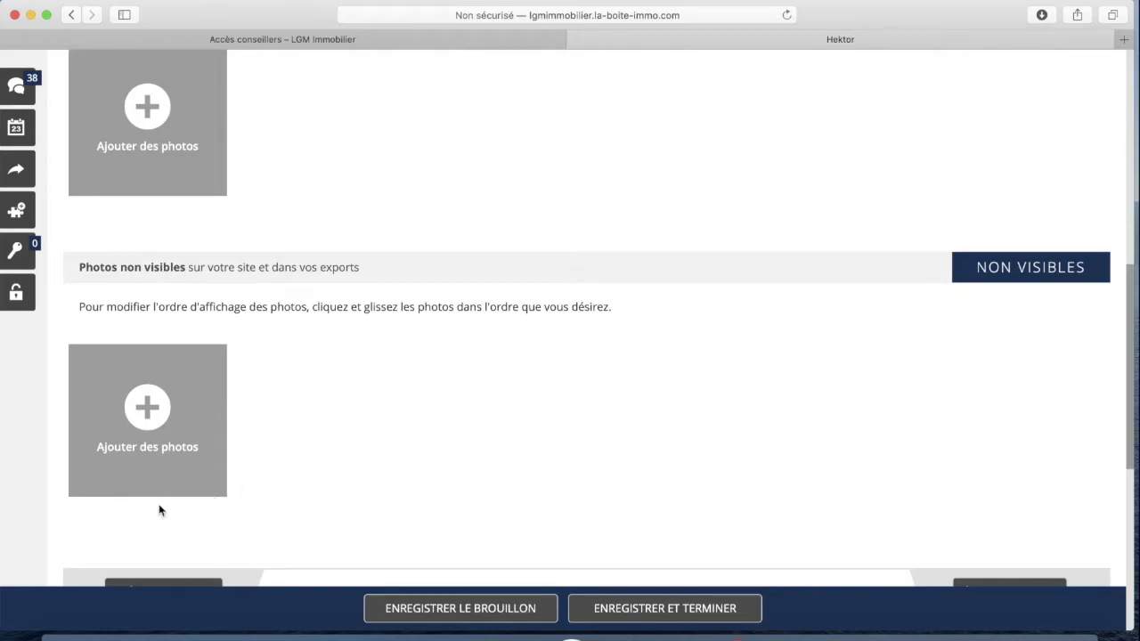
{"action": "scroll", "coordinate": [359, 159], "scroll_direction": "up", "scroll_amount": 3}
{"action": "scroll", "coordinate": [360, 159], "scroll_direction": "up", "scroll_amount": 4}
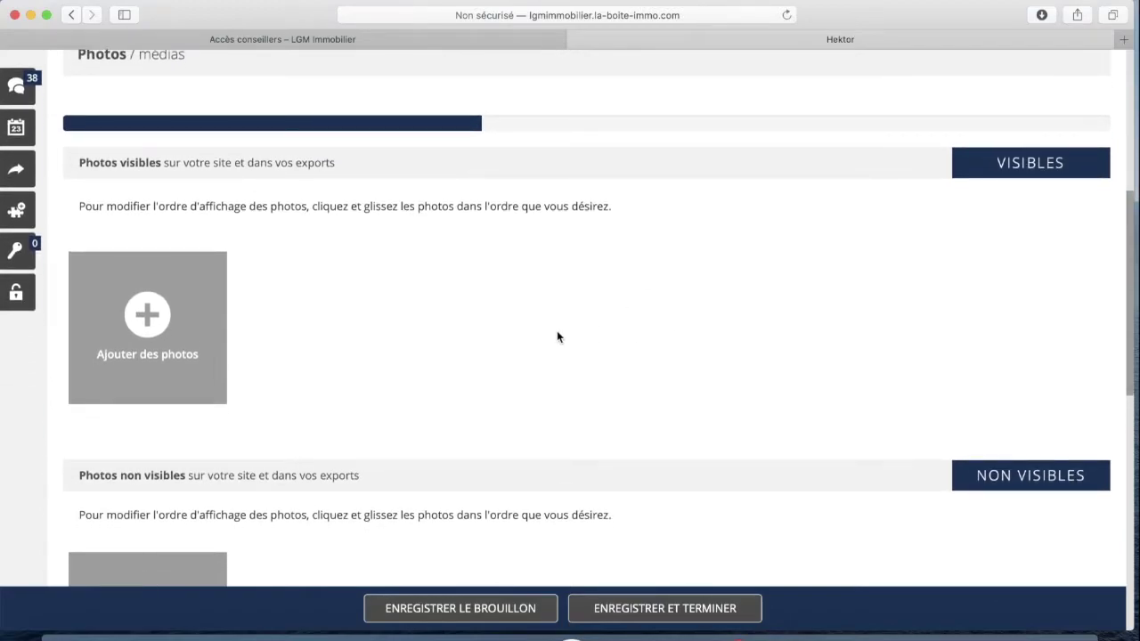
{"action": "scroll", "coordinate": [558, 336], "scroll_direction": "down", "scroll_amount": 12}
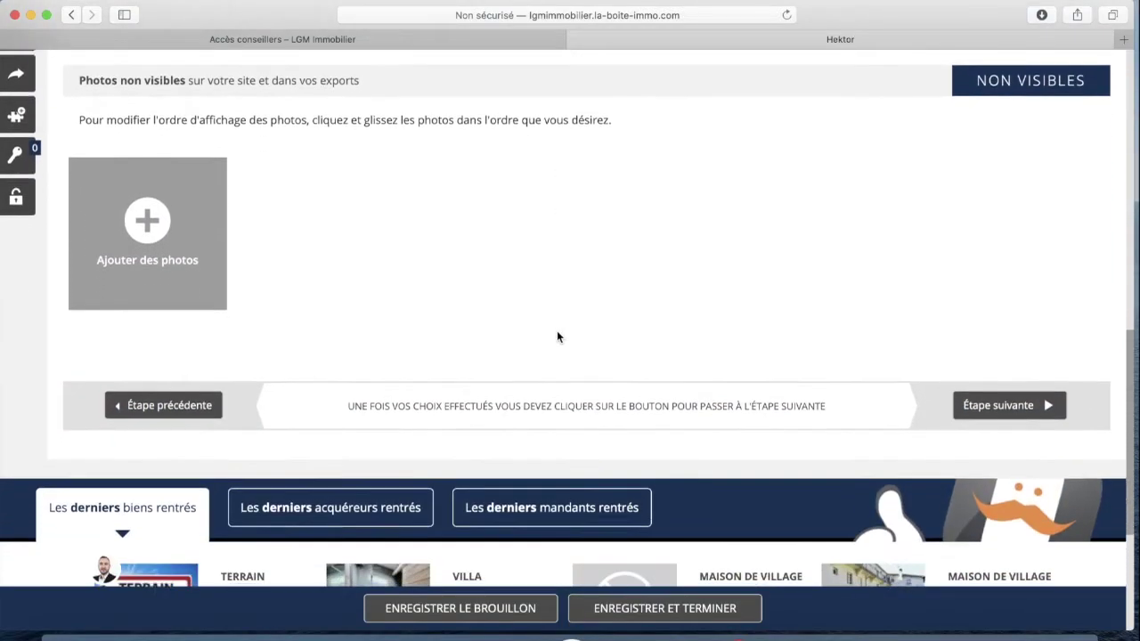
Keep watching the upload until pool photos 1 and 2 appear under Photos visibles
{"action": "scroll", "coordinate": [556, 336], "scroll_direction": "up", "scroll_amount": 3}
{"action": "scroll", "coordinate": [557, 337], "scroll_direction": "down", "scroll_amount": 7}
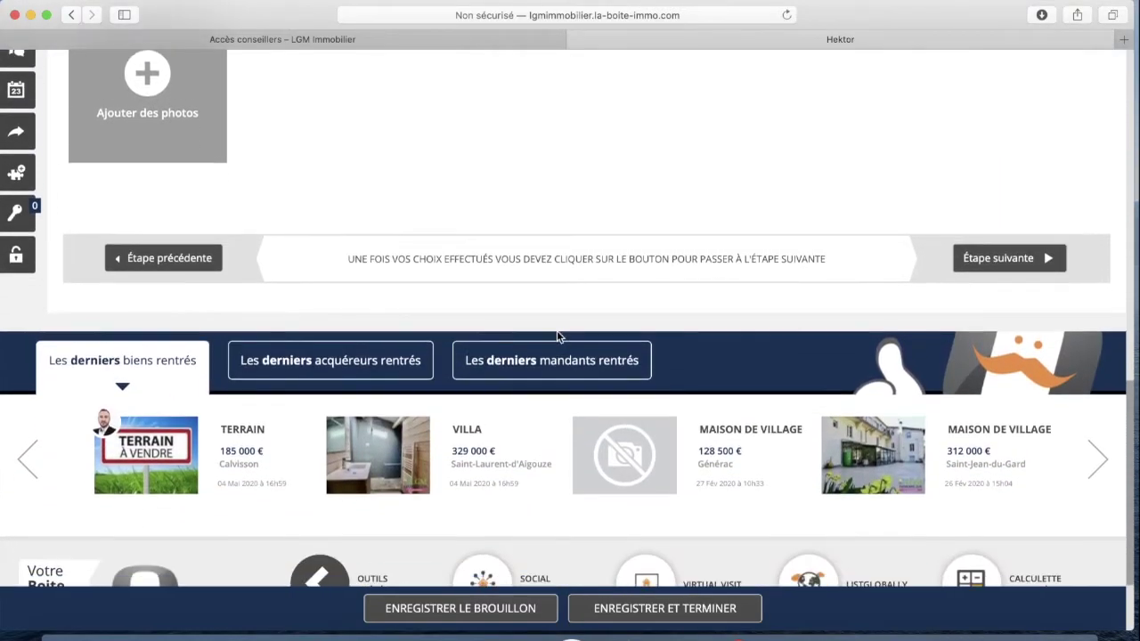
{"action": "scroll", "coordinate": [557, 336], "scroll_direction": "down", "scroll_amount": 4}
{"action": "scroll", "coordinate": [557, 336], "scroll_direction": "up", "scroll_amount": 15}
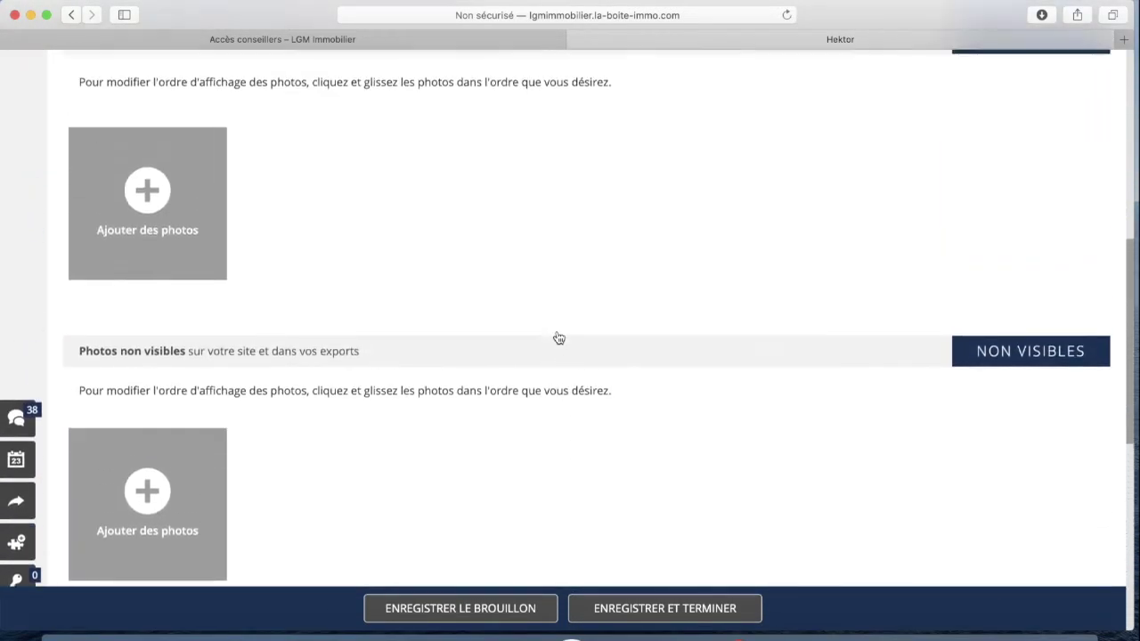
{"action": "scroll", "coordinate": [558, 338], "scroll_direction": "up", "scroll_amount": 5}
{"action": "scroll", "coordinate": [612, 378], "scroll_direction": "up", "scroll_amount": 3}
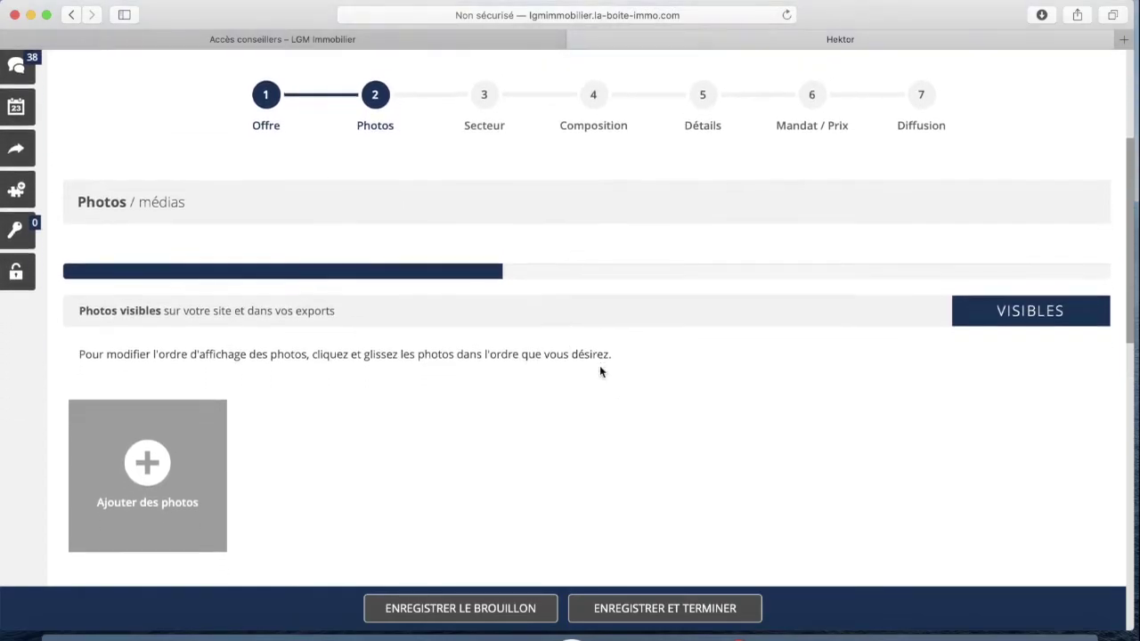
{"action": "scroll", "coordinate": [599, 372], "scroll_direction": "down", "scroll_amount": 2}
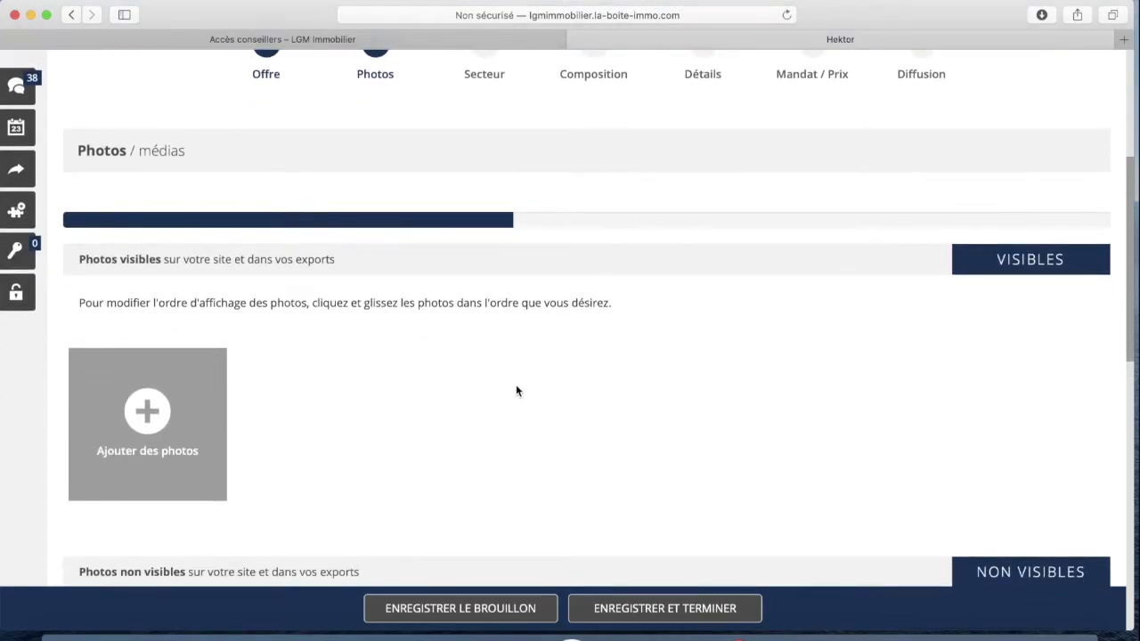
{"action": "scroll", "coordinate": [515, 383], "scroll_direction": "down", "scroll_amount": 1}
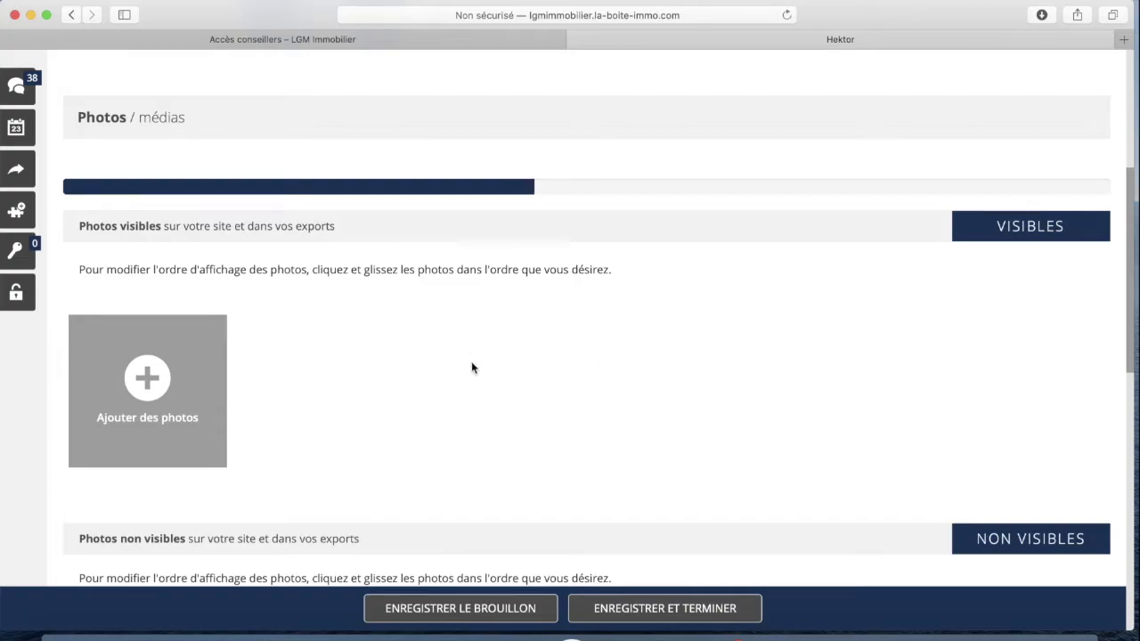
{"action": "scroll", "coordinate": [436, 347], "scroll_direction": "up", "scroll_amount": 3}
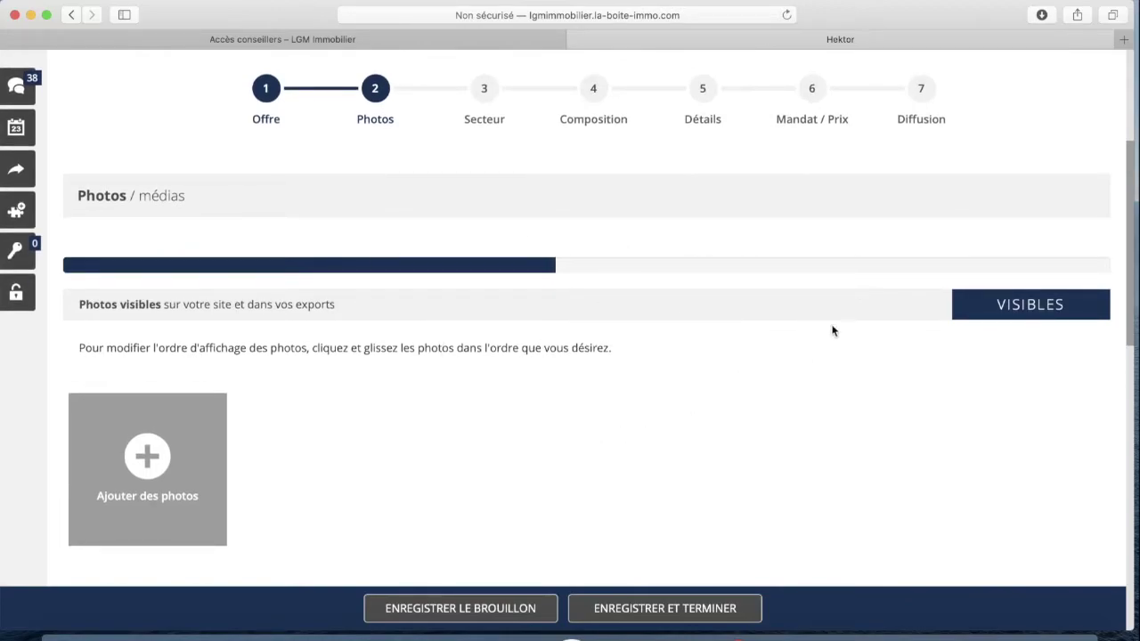
{"action": "scroll", "coordinate": [585, 400], "scroll_direction": "down", "scroll_amount": 1}
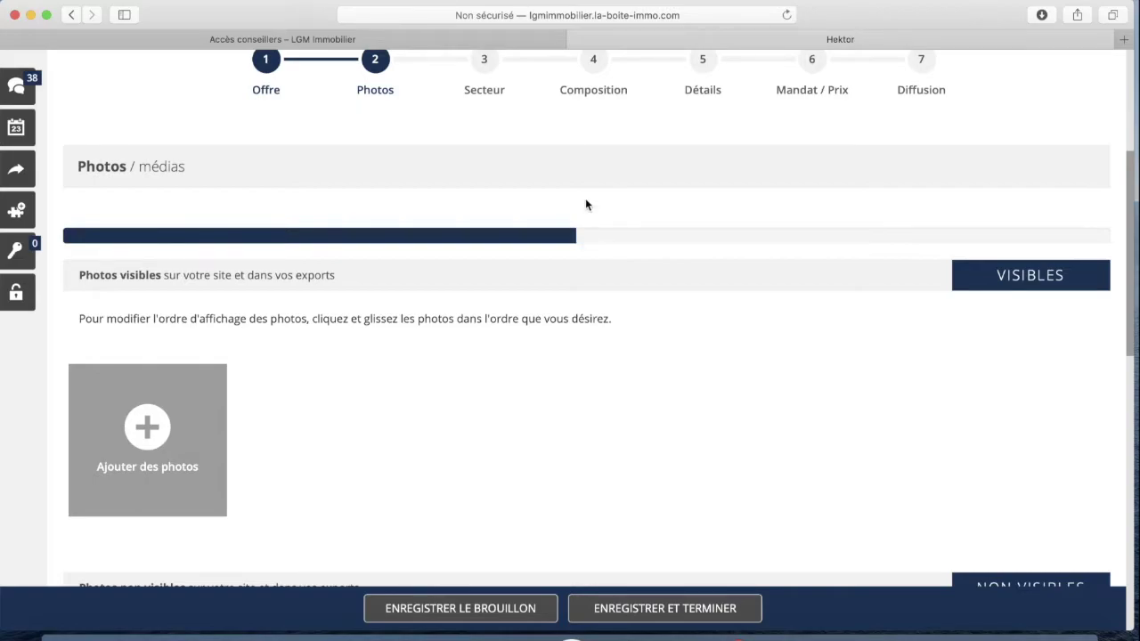
{"action": "scroll", "coordinate": [585, 205], "scroll_direction": "up", "scroll_amount": 5}
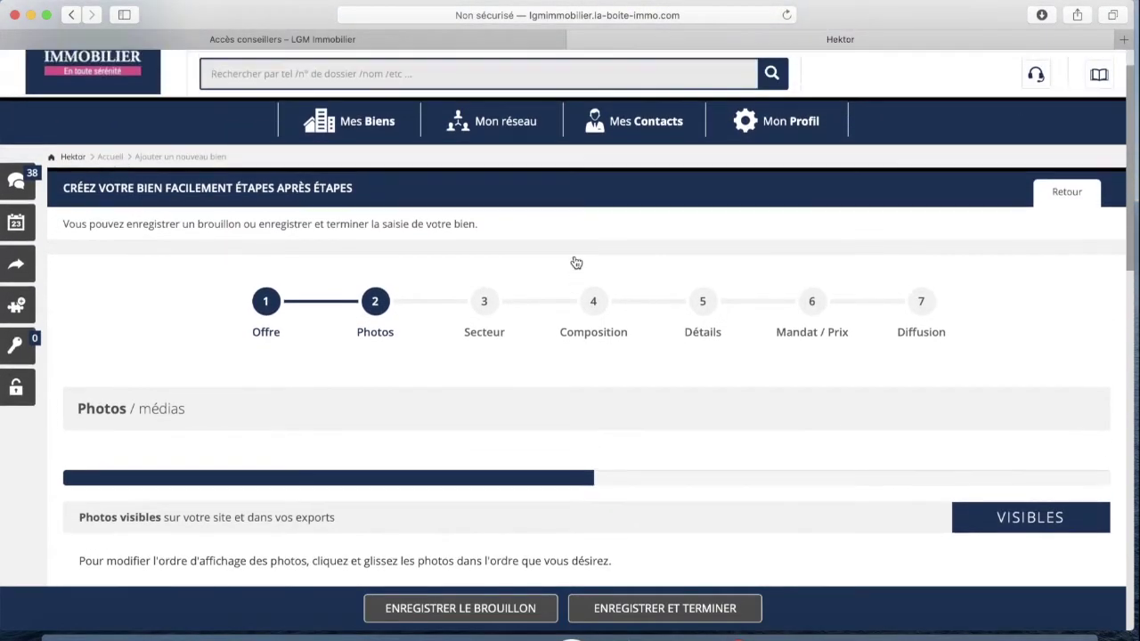
{"action": "scroll", "coordinate": [598, 352], "scroll_direction": "down", "scroll_amount": 5}
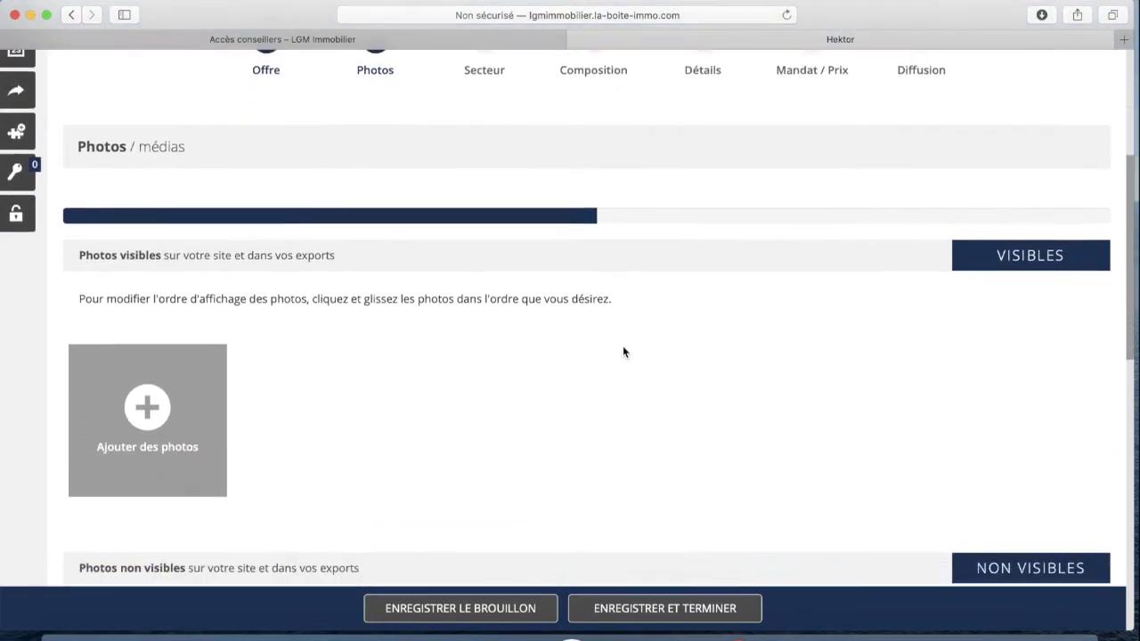
{"action": "scroll", "coordinate": [623, 352], "scroll_direction": "down", "scroll_amount": 1}
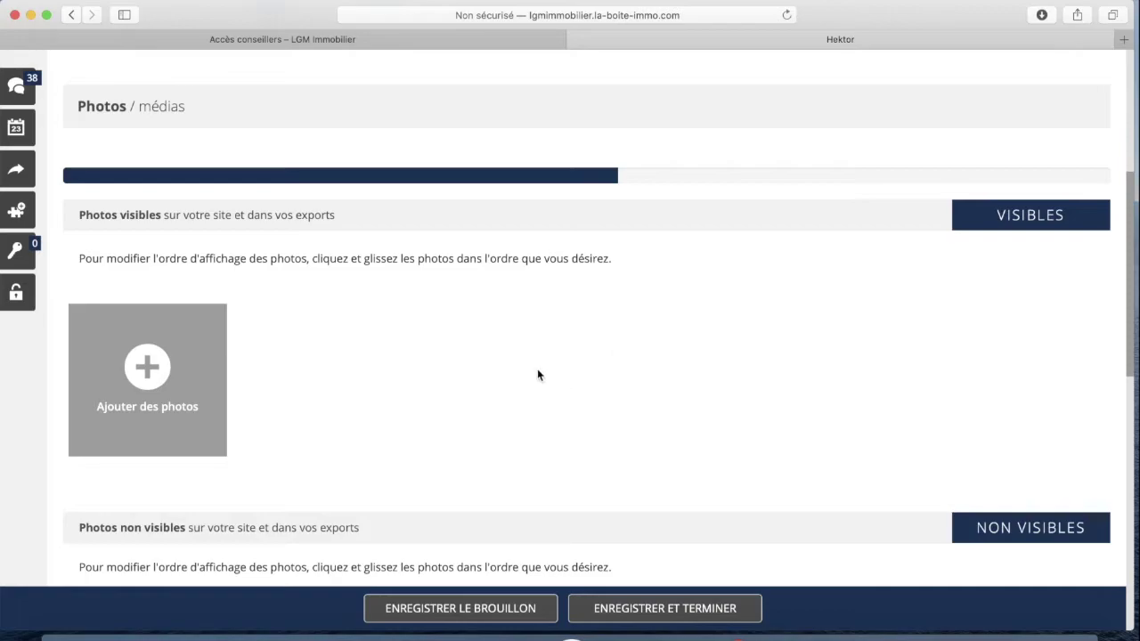
{"action": "scroll", "coordinate": [484, 376], "scroll_direction": "down", "scroll_amount": 3}
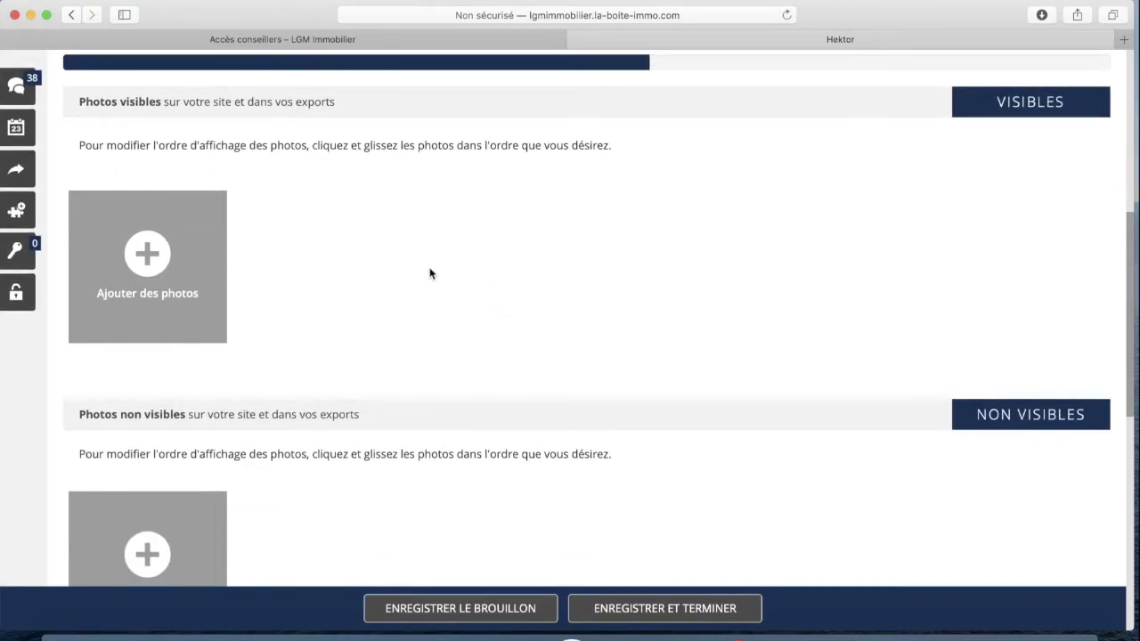
{"action": "scroll", "coordinate": [464, 268], "scroll_direction": "up", "scroll_amount": 1}
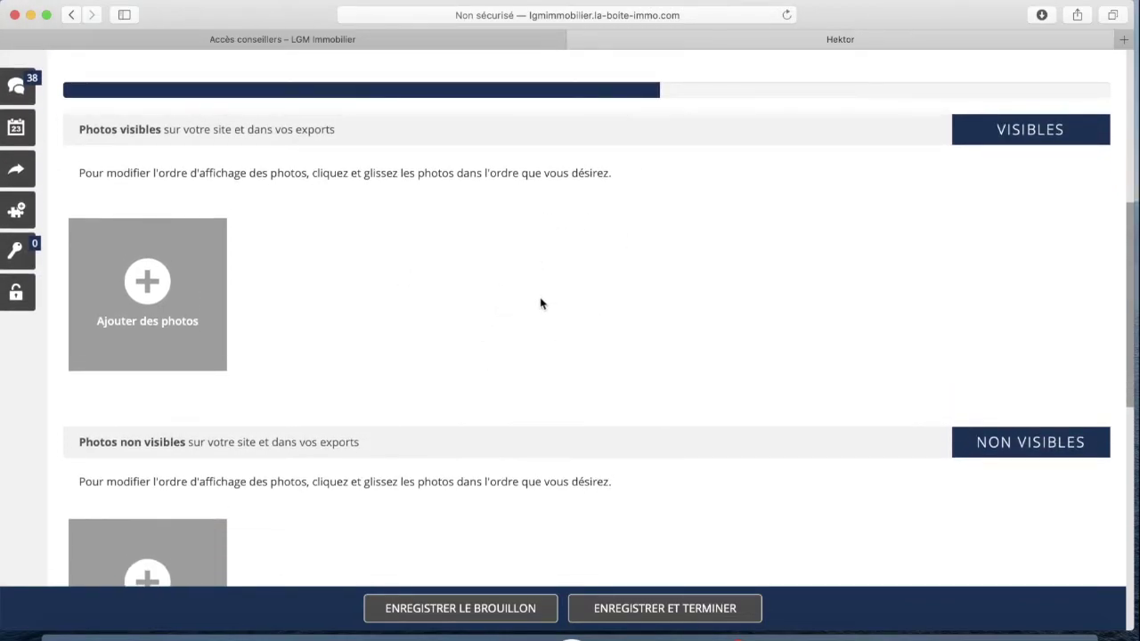
{"action": "scroll", "coordinate": [472, 299], "scroll_direction": "down", "scroll_amount": 2}
{"action": "scroll", "coordinate": [537, 234], "scroll_direction": "up", "scroll_amount": 2}
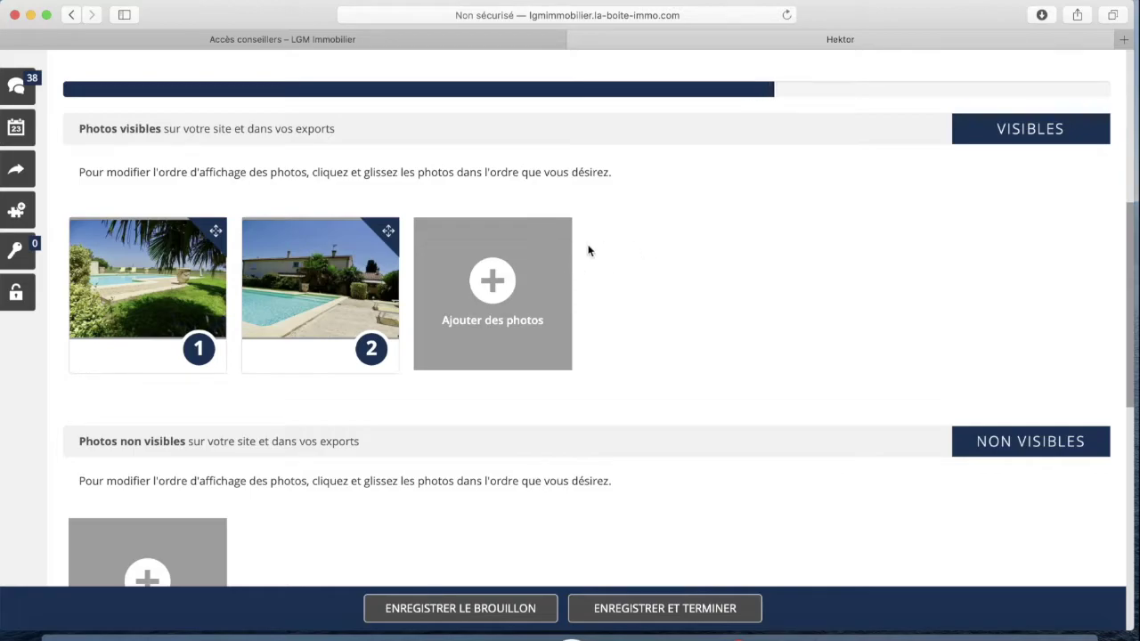
Wait for the upload to finish until photos 1 to 5 show under Photos visibles
{"action": "scroll", "coordinate": [659, 337], "scroll_direction": "down", "scroll_amount": 1}
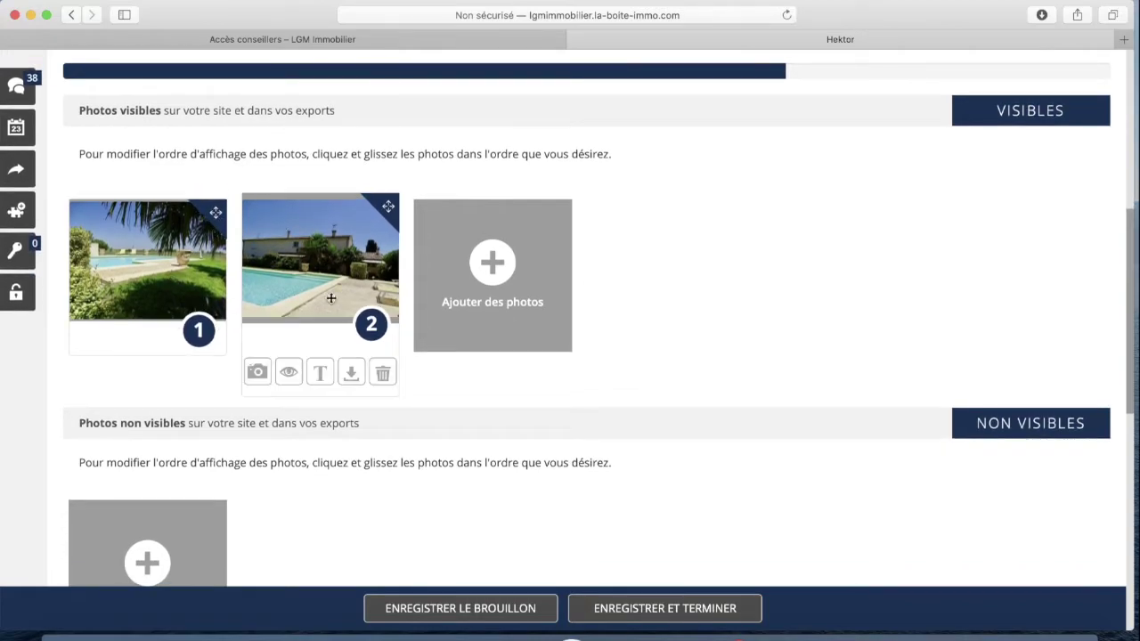
{"action": "scroll", "coordinate": [690, 309], "scroll_direction": "down", "scroll_amount": 2}
{"action": "scroll", "coordinate": [626, 224], "scroll_direction": "up", "scroll_amount": 2}
{"action": "scroll", "coordinate": [294, 243], "scroll_direction": "up", "scroll_amount": 2}
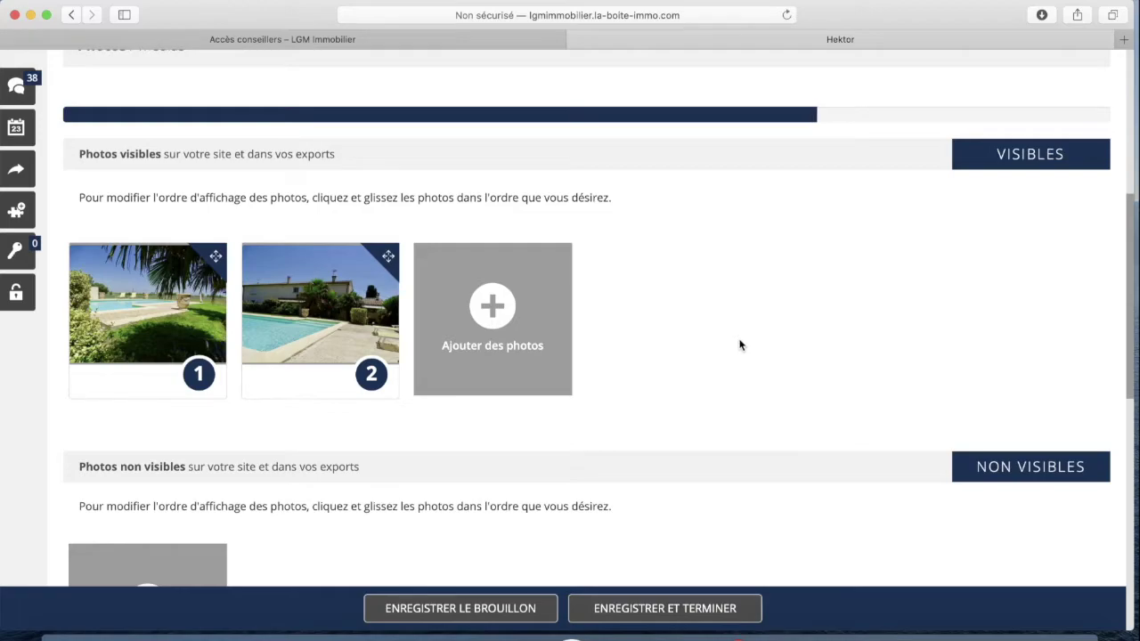
{"action": "mouse_move", "coordinate": [200, 331]}
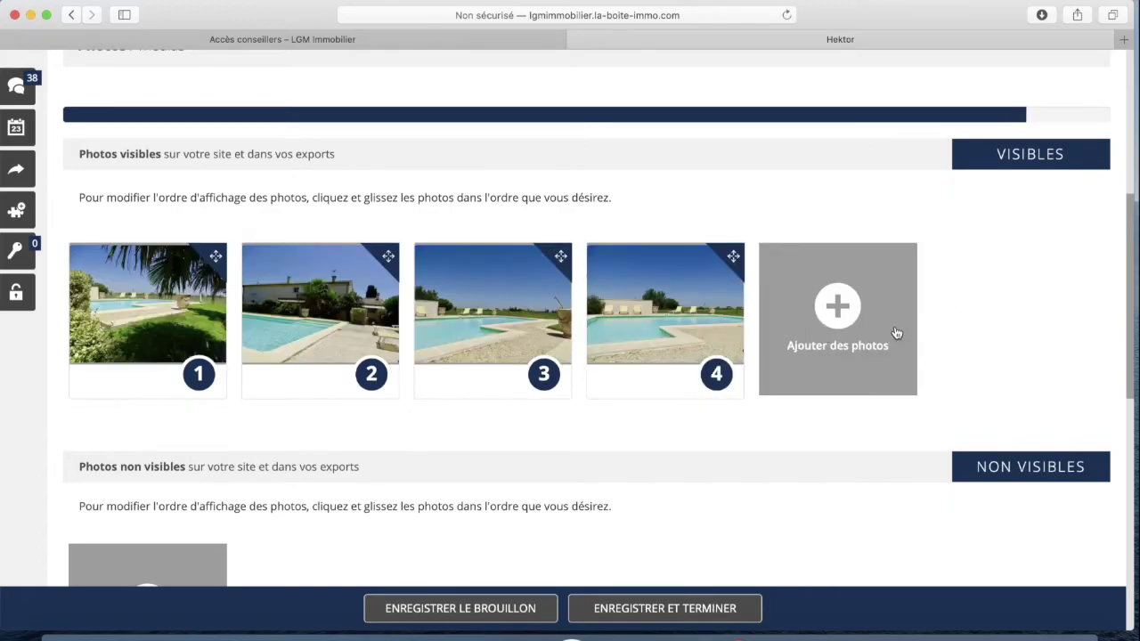
{"action": "scroll", "coordinate": [953, 324], "scroll_direction": "down", "scroll_amount": 1}
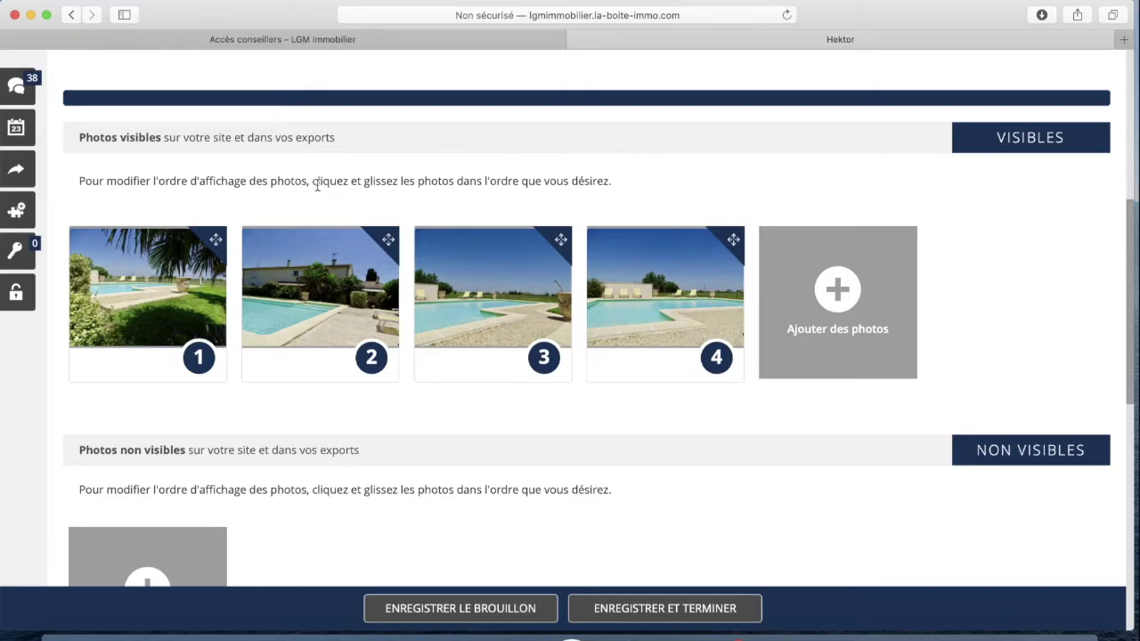
{"action": "scroll", "coordinate": [311, 191], "scroll_direction": "down", "scroll_amount": 1}
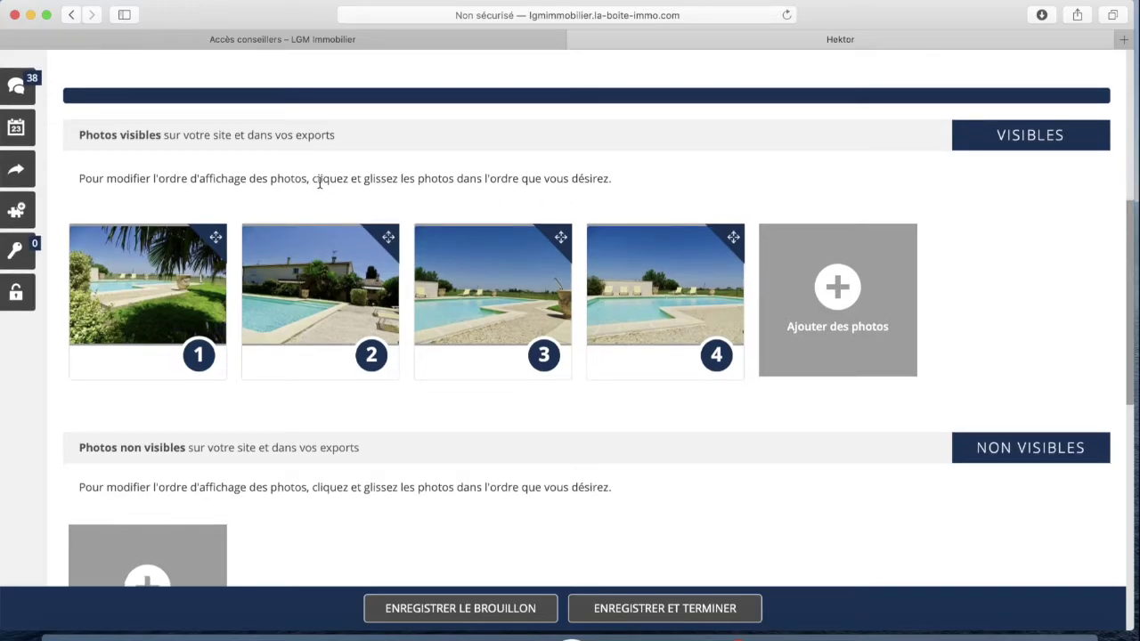
{"action": "scroll", "coordinate": [477, 174], "scroll_direction": "down", "scroll_amount": 1}
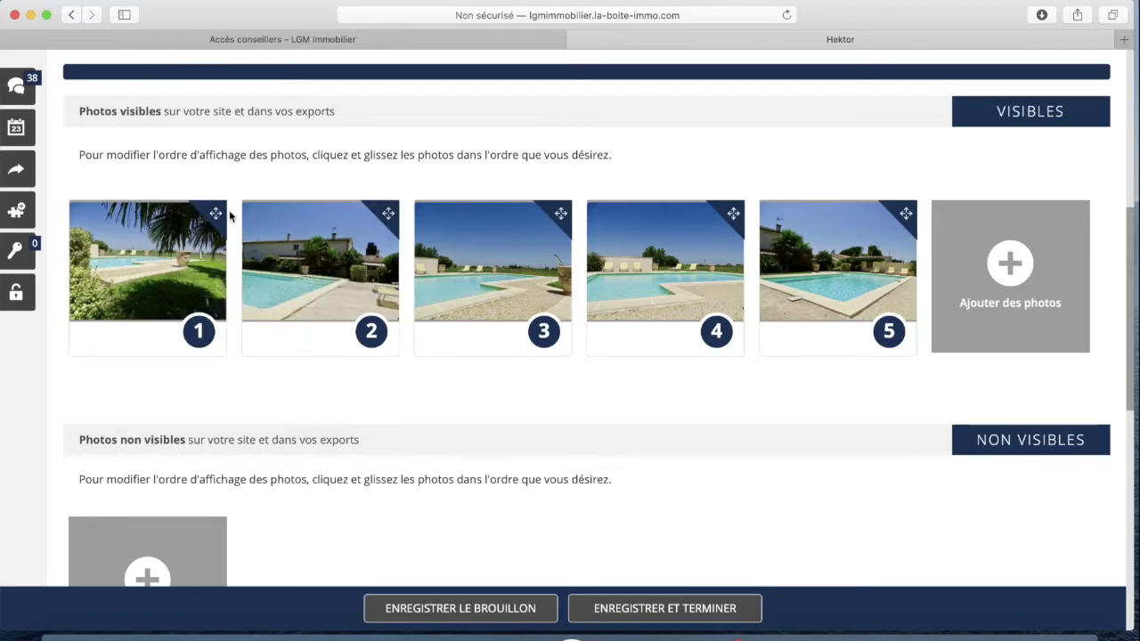
{"action": "mouse_move", "coordinate": [175, 255]}
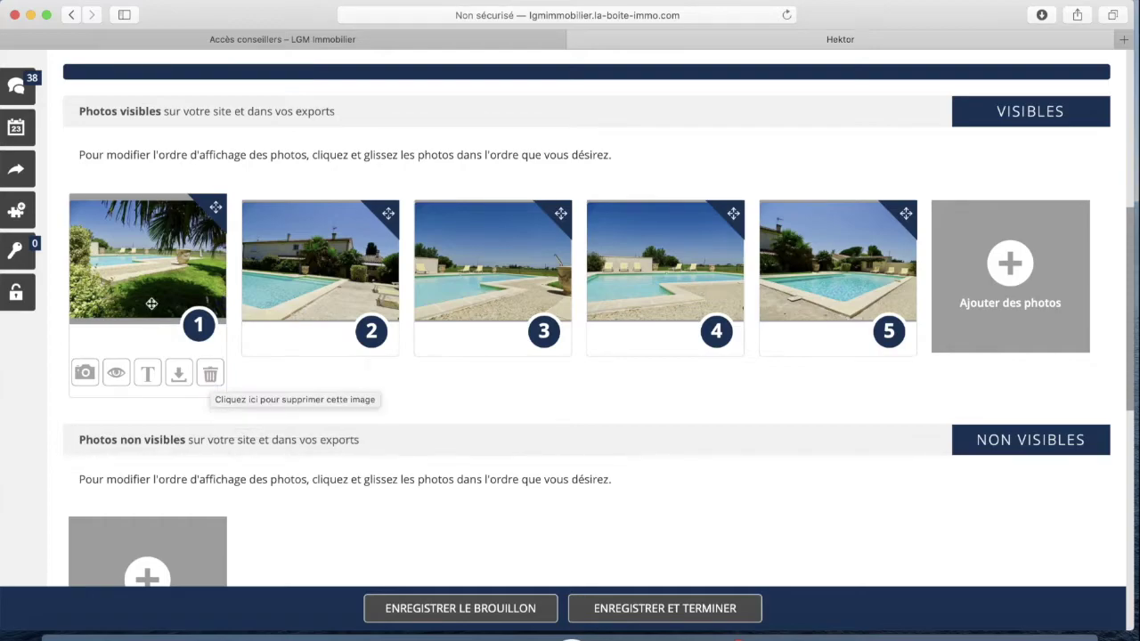
Hide the palm-tree pool photo, then restore it so it sits fourth among visible photos
{"action": "scroll", "coordinate": [142, 303], "scroll_direction": "down", "scroll_amount": 3}
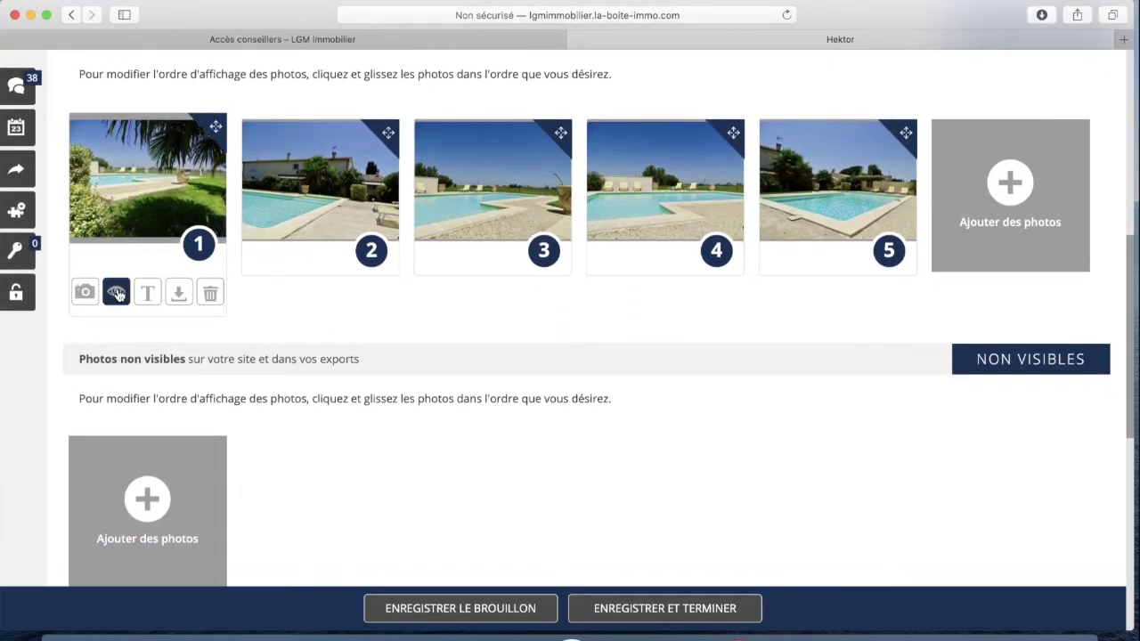
{"action": "left_click", "coordinate": [117, 294]}
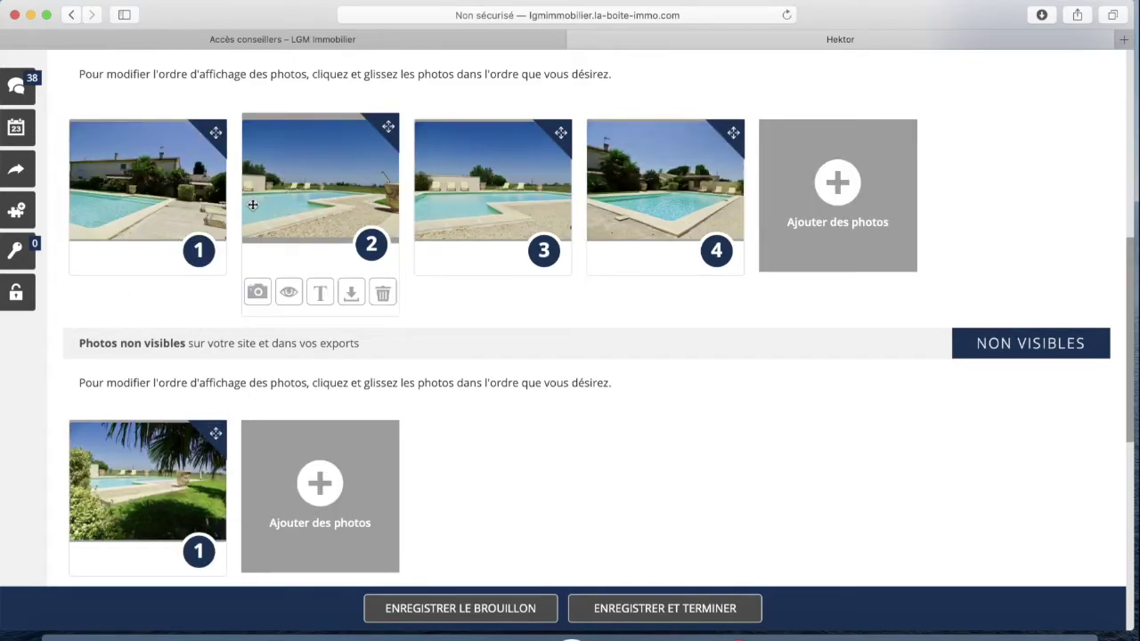
{"action": "scroll", "coordinate": [232, 230], "scroll_direction": "down", "scroll_amount": 3}
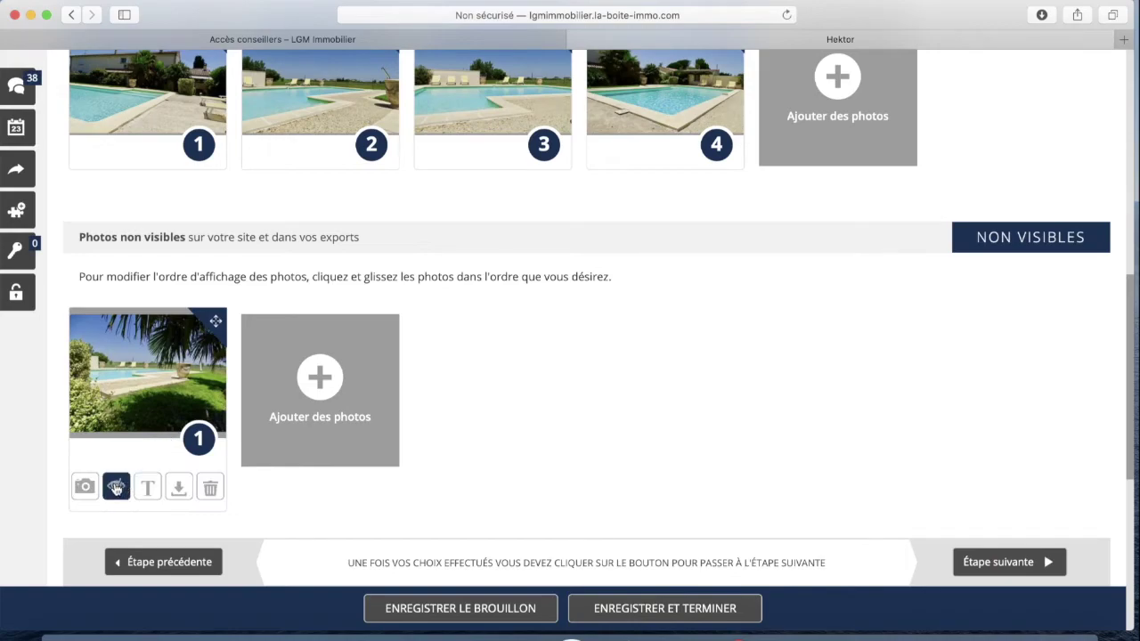
{"action": "left_click", "coordinate": [115, 488]}
{"action": "scroll", "coordinate": [215, 201], "scroll_direction": "up", "scroll_amount": 4}
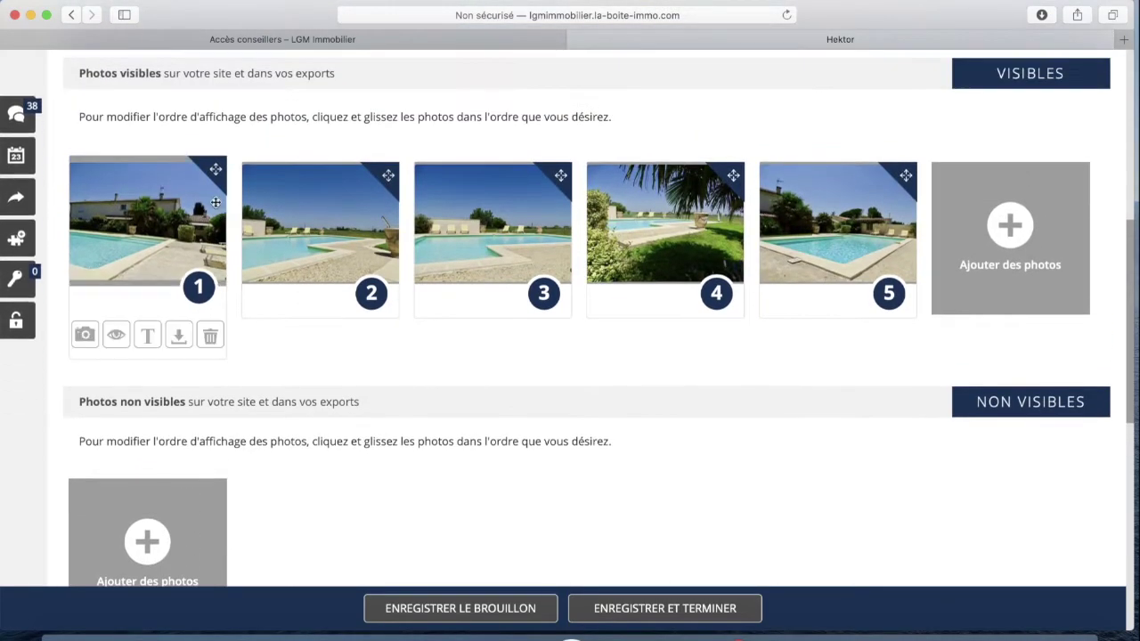
{"action": "left_click", "coordinate": [86, 337]}
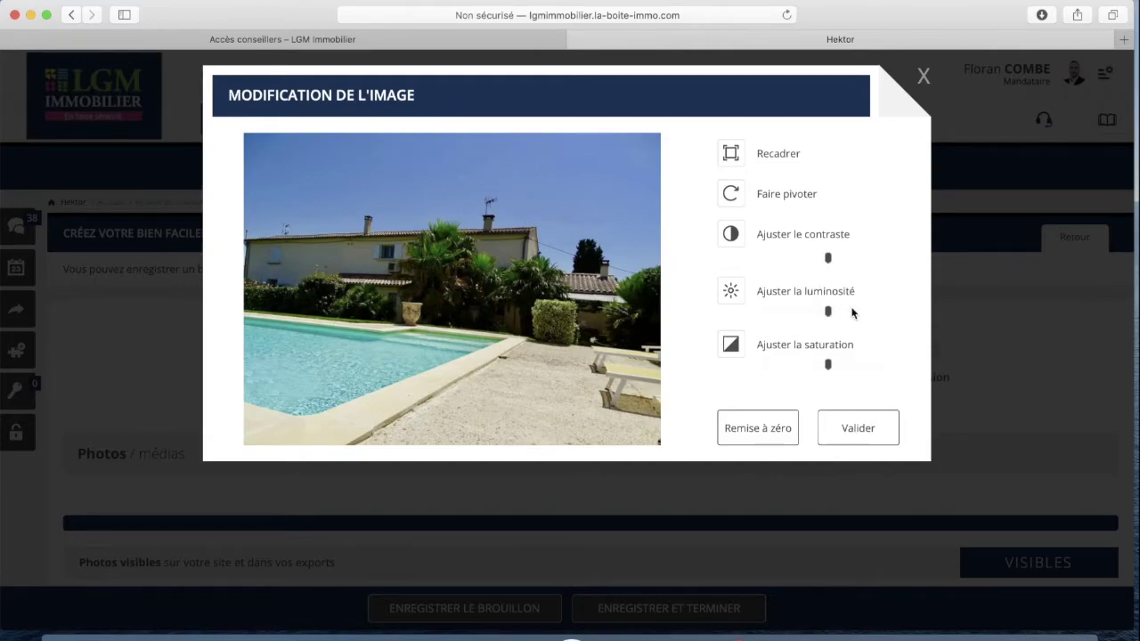
{"action": "left_click_drag", "start_coordinate": [829, 314], "coordinate": [841, 315]}
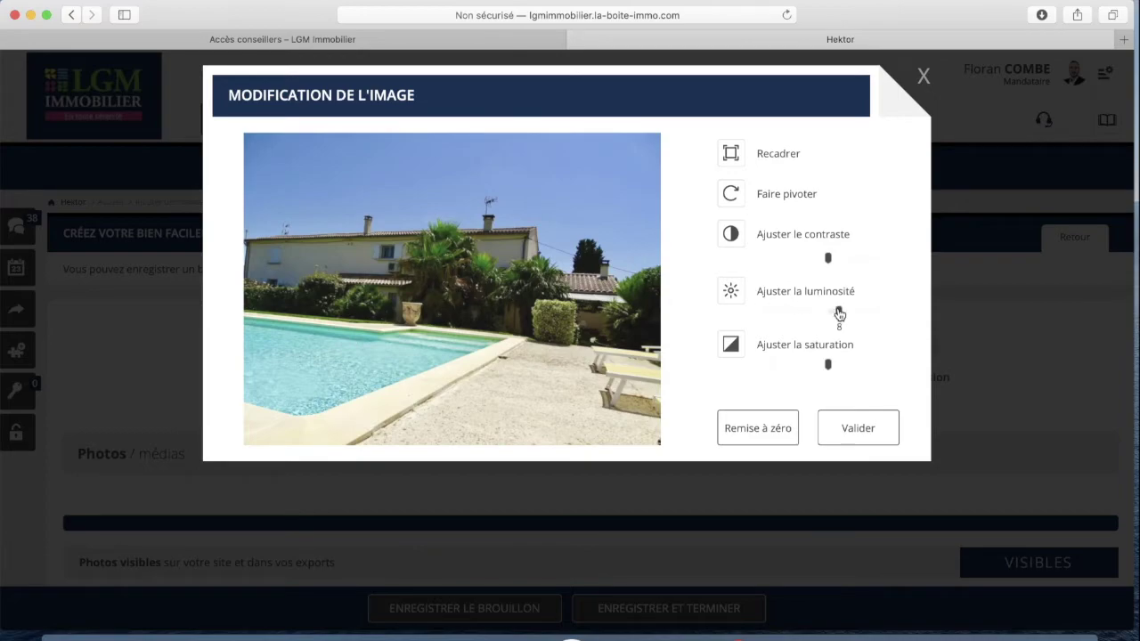
{"action": "left_click_drag", "start_coordinate": [839, 313], "coordinate": [828, 315]}
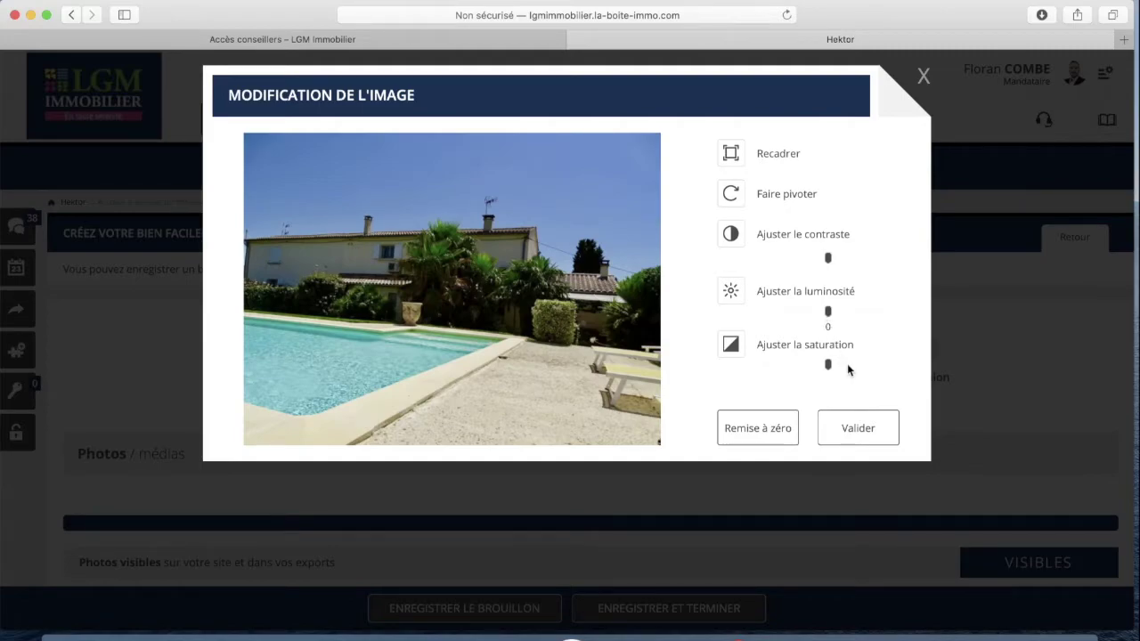
{"action": "left_click", "coordinate": [758, 436]}
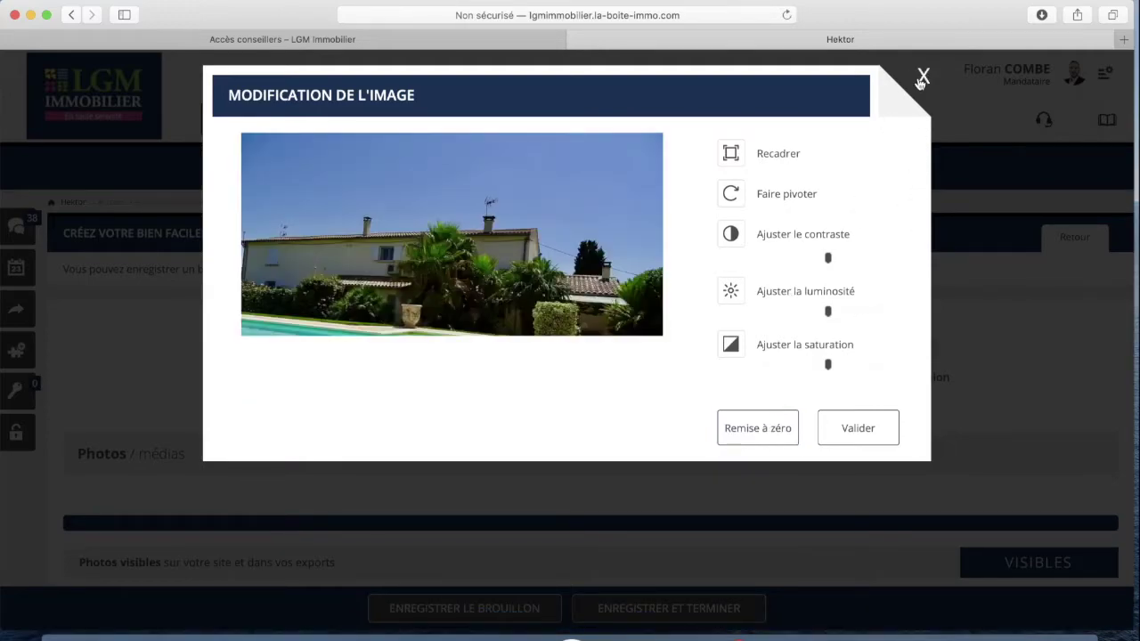
{"action": "left_click", "coordinate": [922, 77]}
{"action": "scroll", "coordinate": [544, 269], "scroll_direction": "down", "scroll_amount": 10}
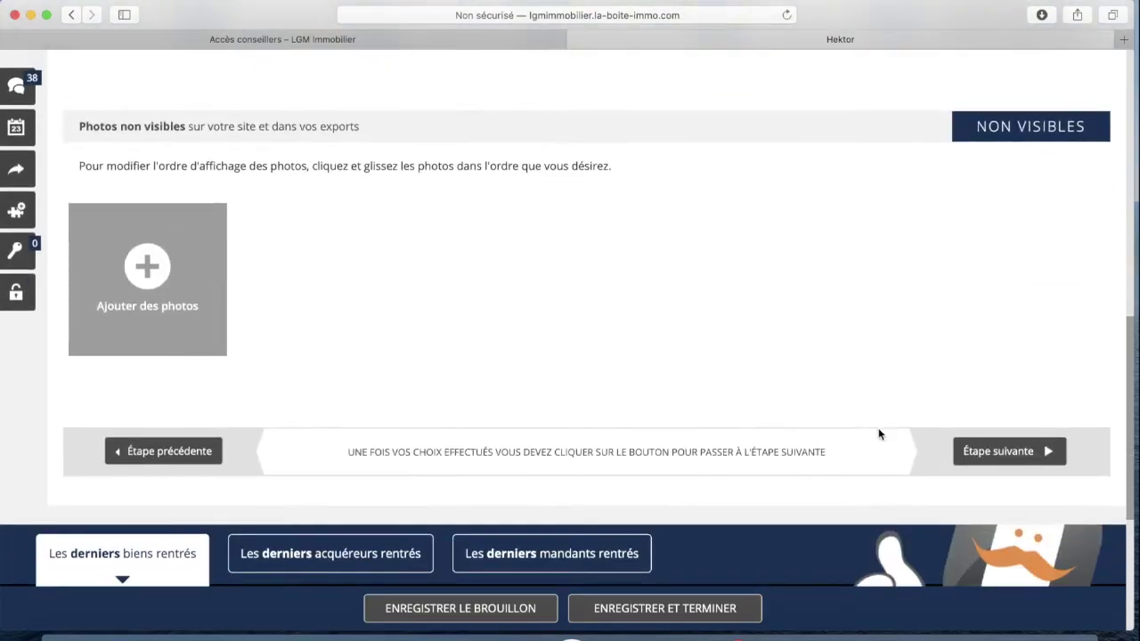
Advance the listing wizard to the Secteur step
{"action": "left_click", "coordinate": [996, 451]}
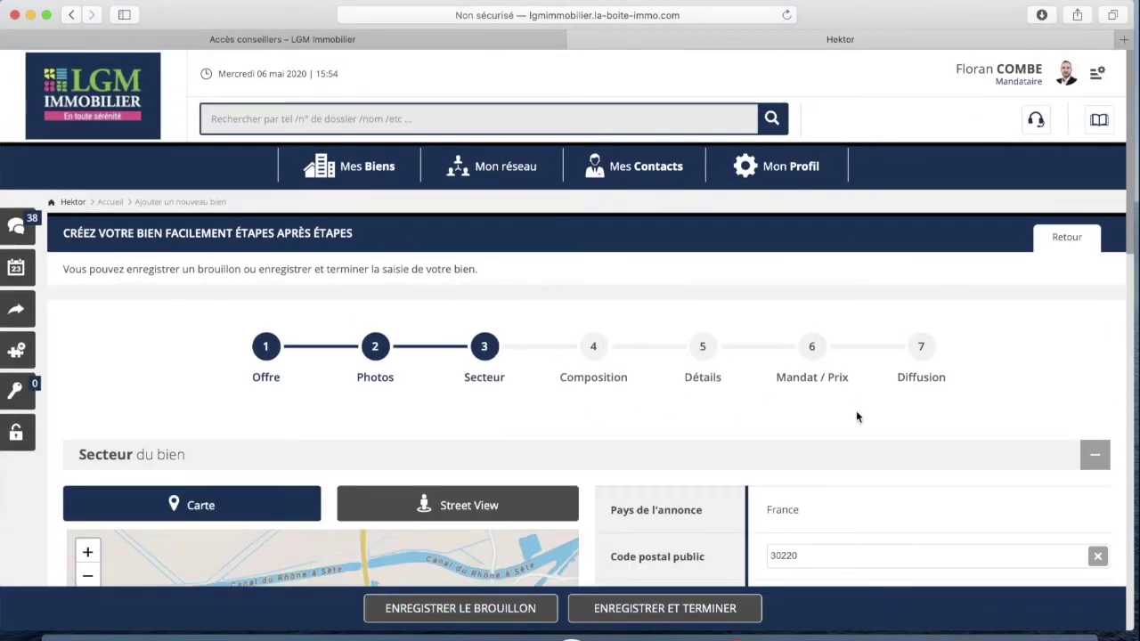
{"action": "scroll", "coordinate": [856, 410], "scroll_direction": "down", "scroll_amount": 5}
{"action": "scroll", "coordinate": [856, 410], "scroll_direction": "down", "scroll_amount": 1}
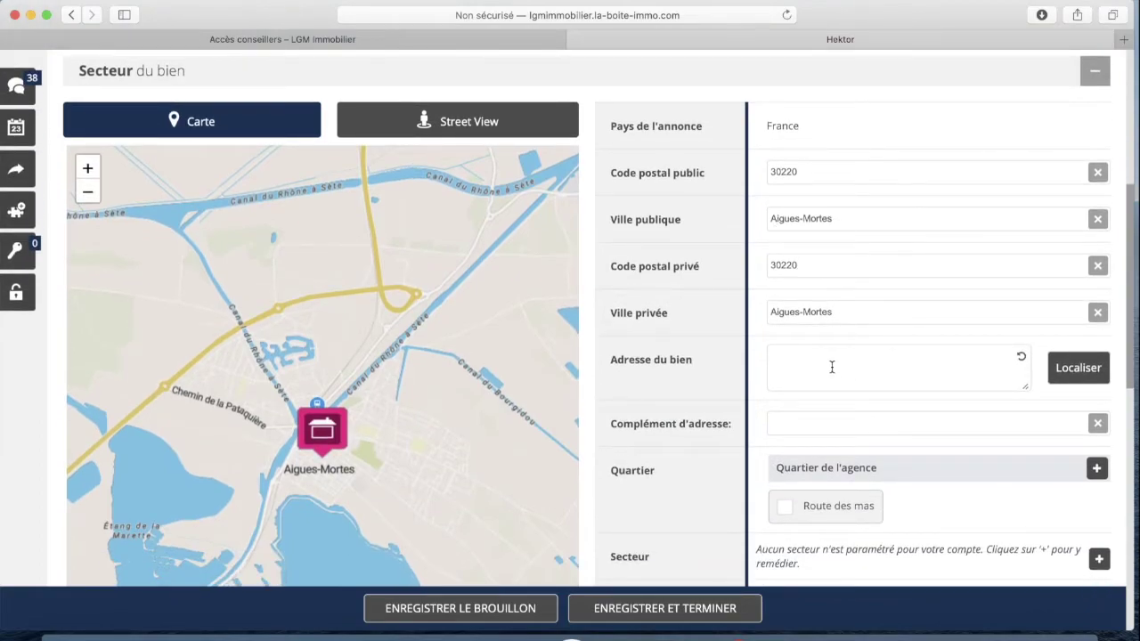
Enter 'rue du vidourle' as the property address using the suggested spelling, and pin it on the map
{"action": "type", "text": "ue du virdourle"}
{"action": "left_click", "coordinate": [819, 370]}
{"action": "left_click", "coordinate": [1079, 378]}
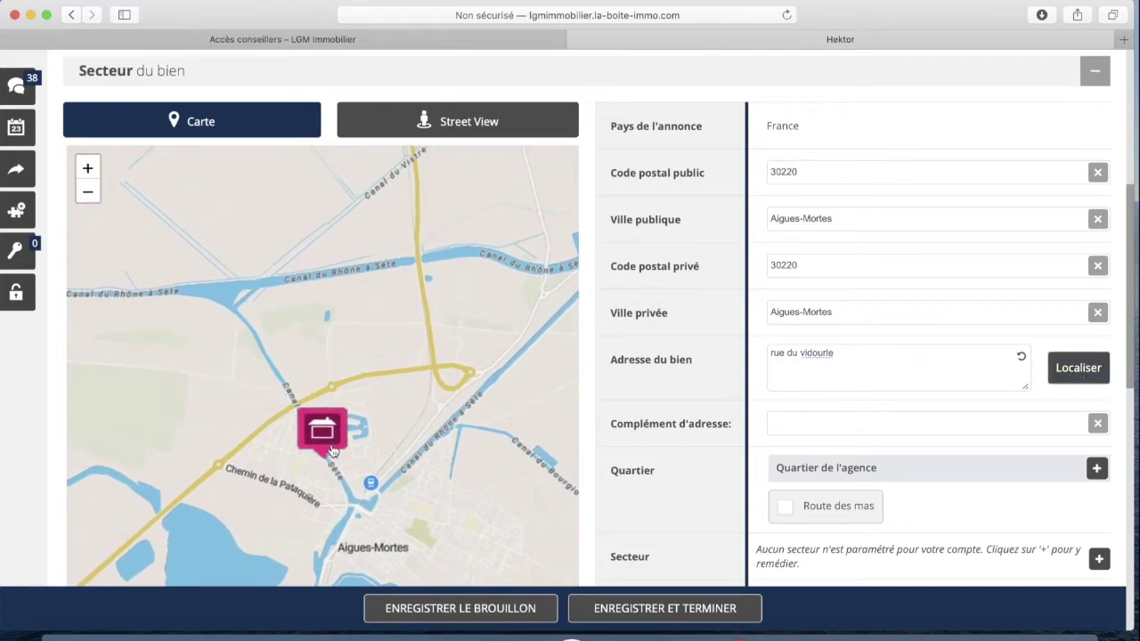
{"action": "scroll", "coordinate": [933, 300], "scroll_direction": "down", "scroll_amount": 1}
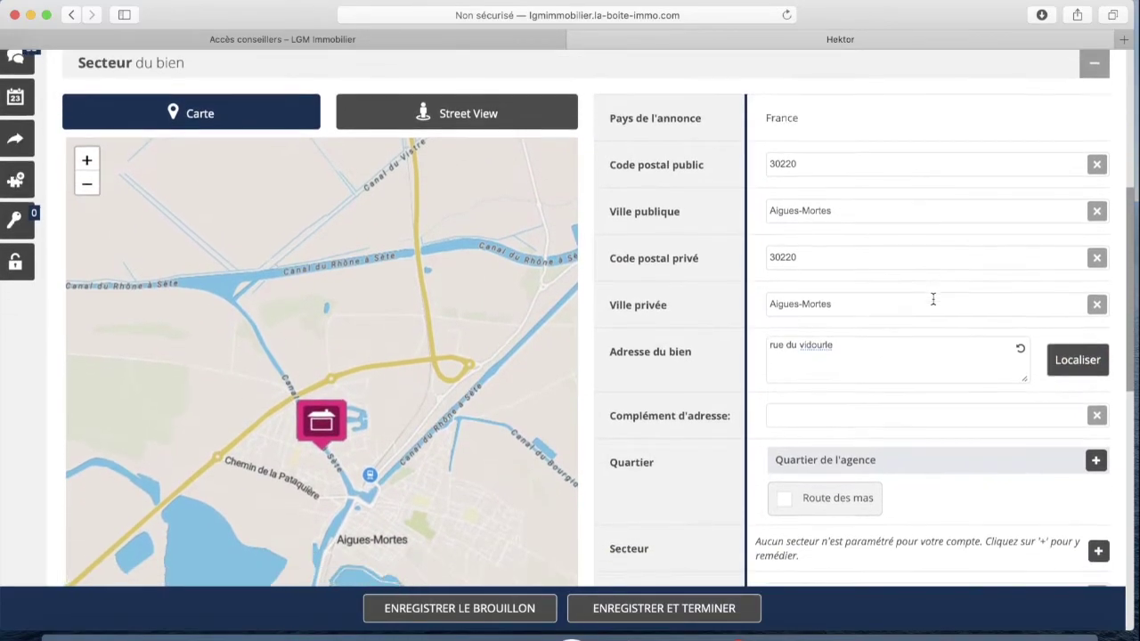
{"action": "scroll", "coordinate": [847, 355], "scroll_direction": "down", "scroll_amount": 1}
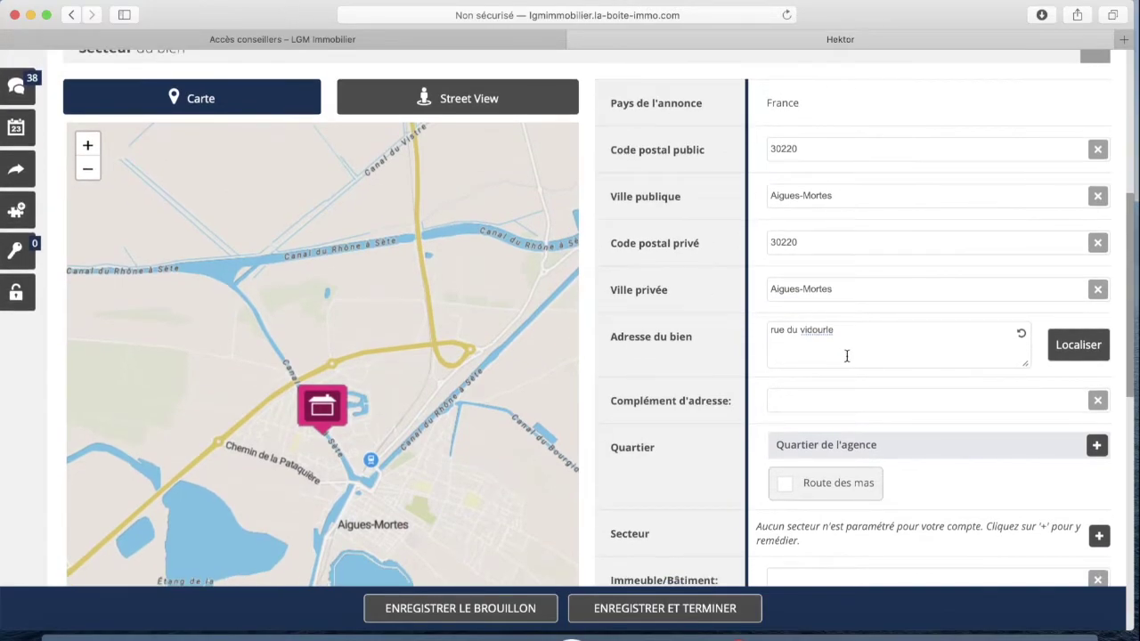
{"action": "scroll", "coordinate": [724, 356], "scroll_direction": "down", "scroll_amount": 2}
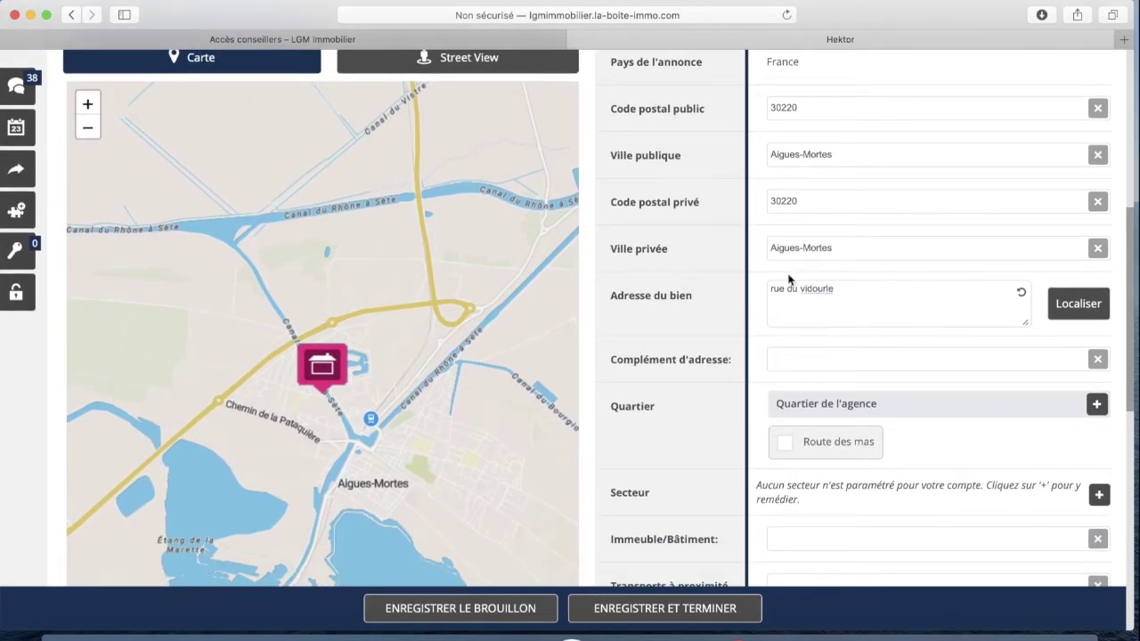
{"action": "scroll", "coordinate": [880, 318], "scroll_direction": "down", "scroll_amount": 4}
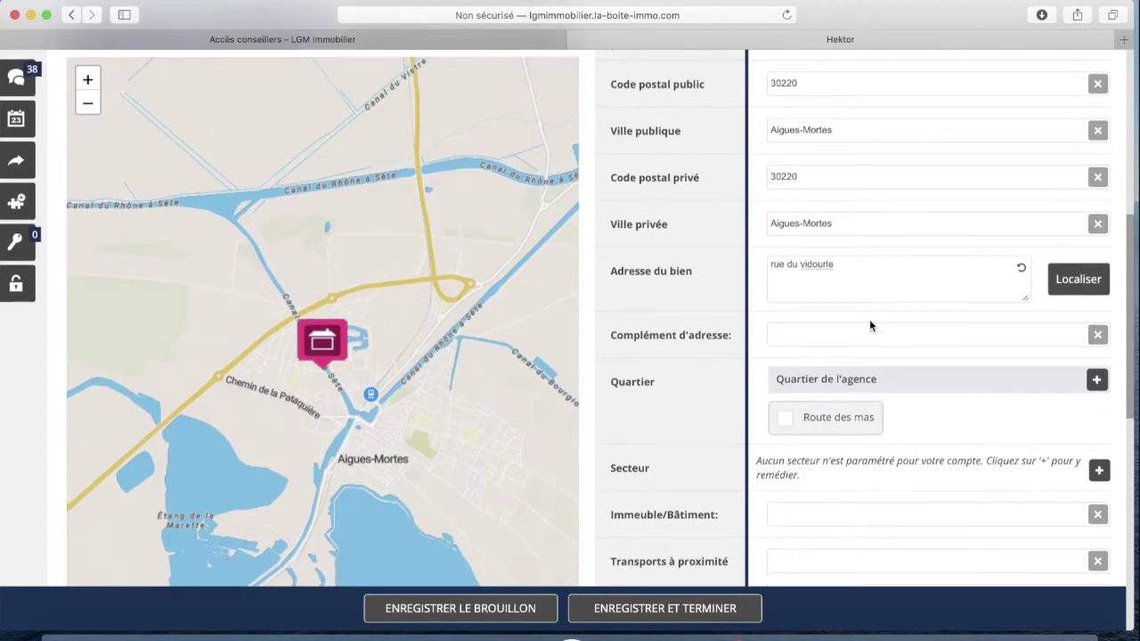
{"action": "scroll", "coordinate": [873, 321], "scroll_direction": "down", "scroll_amount": 6}
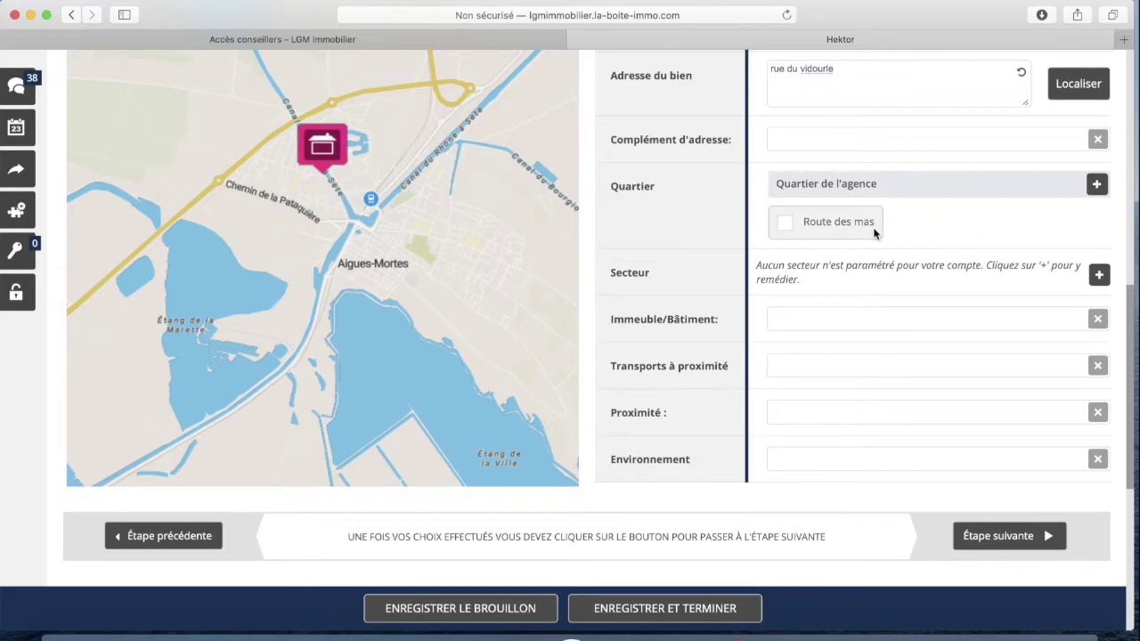
{"action": "scroll", "coordinate": [870, 234], "scroll_direction": "down", "scroll_amount": 2}
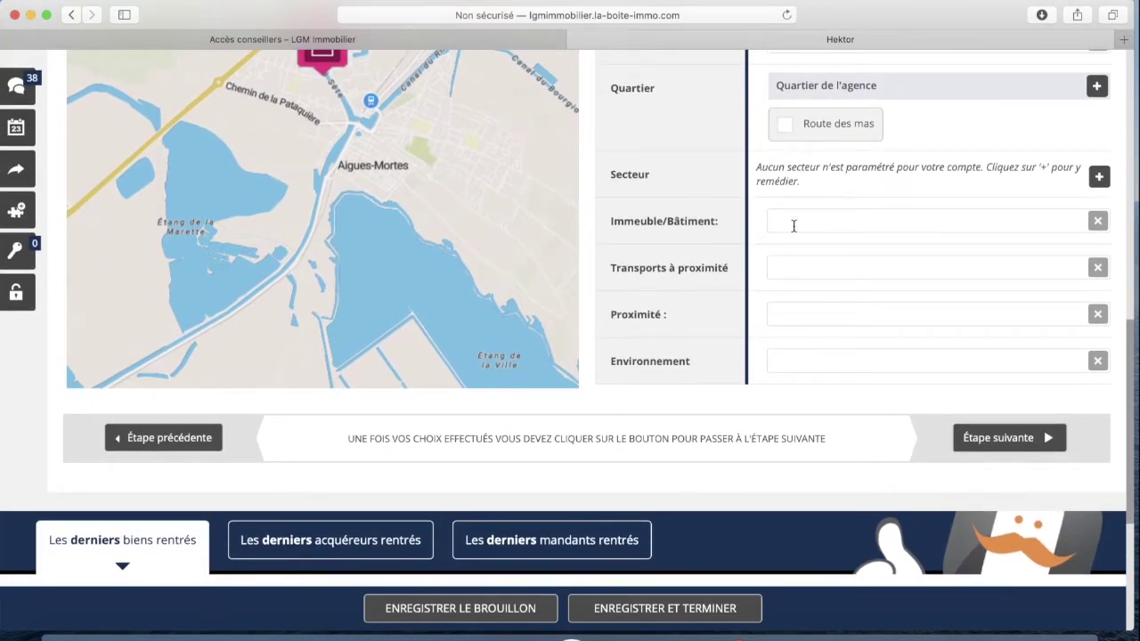
{"action": "scroll", "coordinate": [801, 258], "scroll_direction": "down", "scroll_amount": 1}
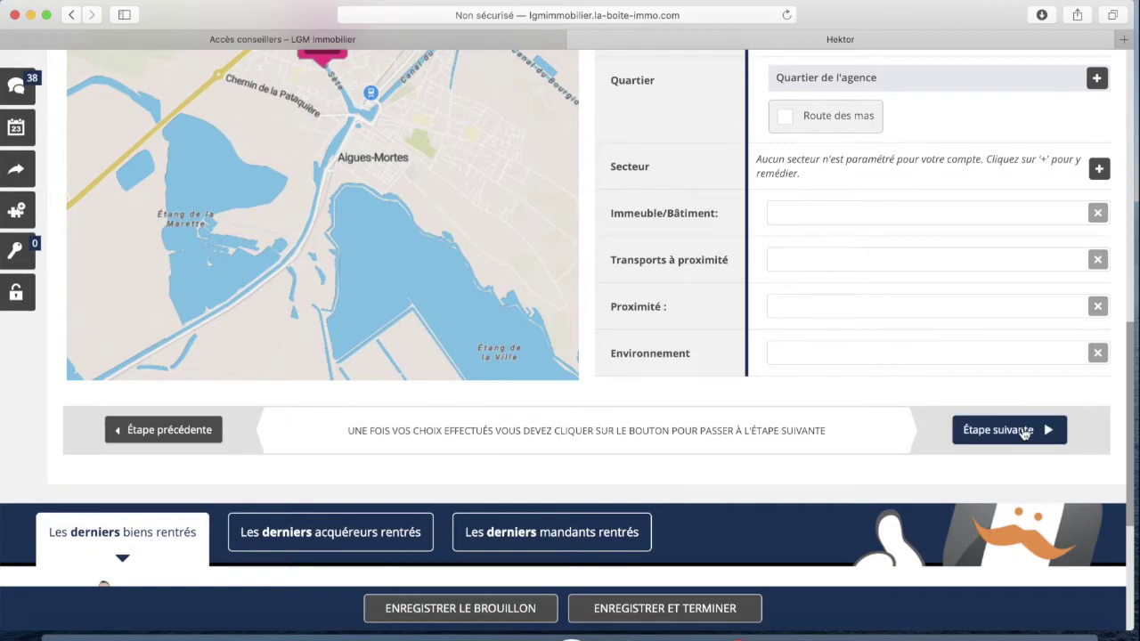
Advance the wizard to the Composition step
{"action": "left_click", "coordinate": [1023, 431]}
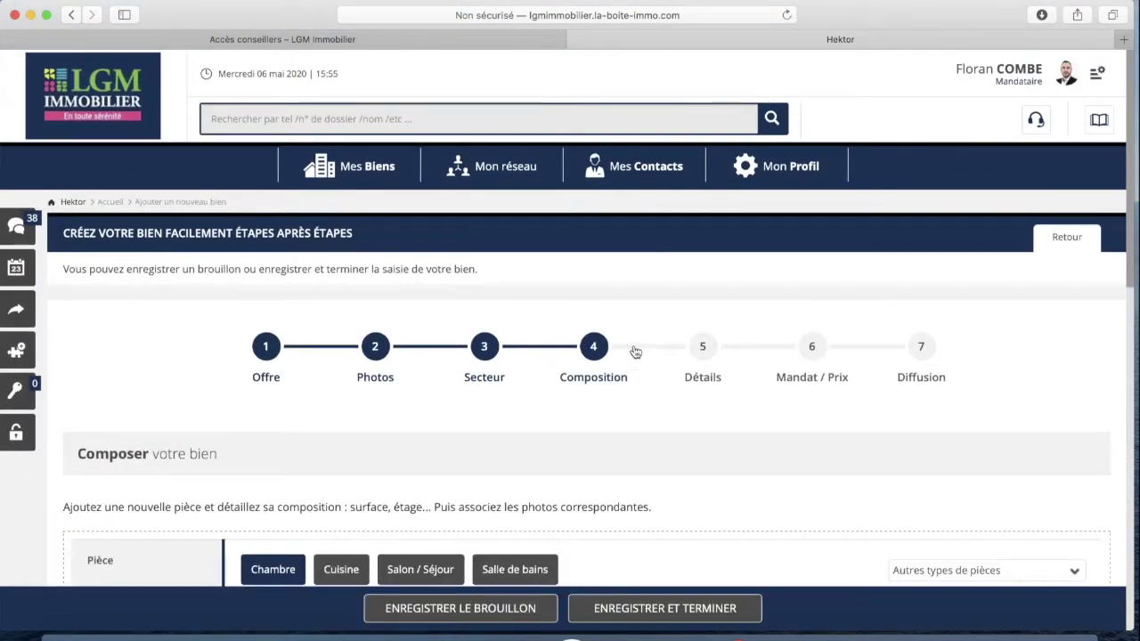
{"action": "scroll", "coordinate": [664, 347], "scroll_direction": "down", "scroll_amount": 5}
{"action": "scroll", "coordinate": [665, 348], "scroll_direction": "down", "scroll_amount": 1}
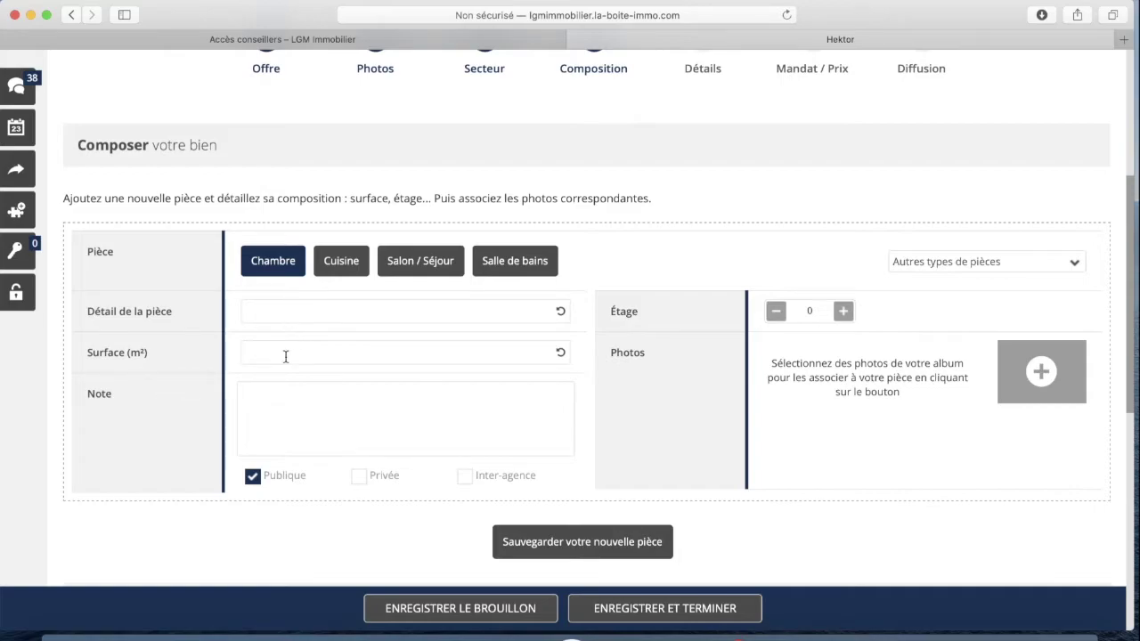
Start a new 20 m² room of type Salon / Séjour
{"action": "type", "text": "20"}
{"action": "left_click", "coordinate": [324, 420]}
{"action": "left_click", "coordinate": [426, 272]}
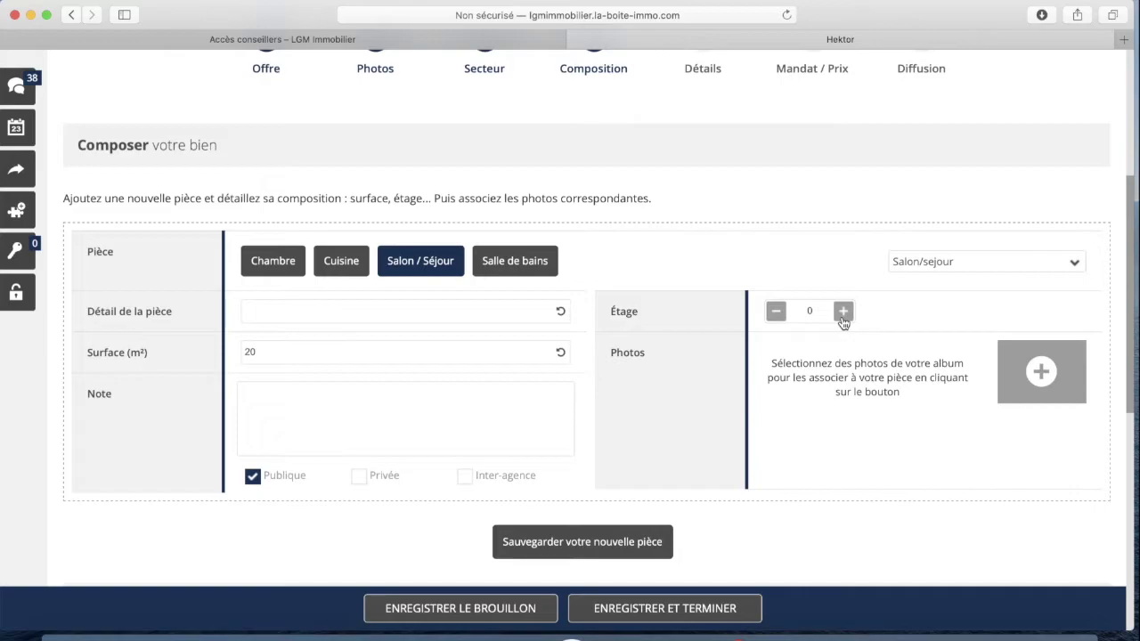
Attach two pool photos from the album and save the Salon / Séjour room
{"action": "left_click", "coordinate": [1041, 372]}
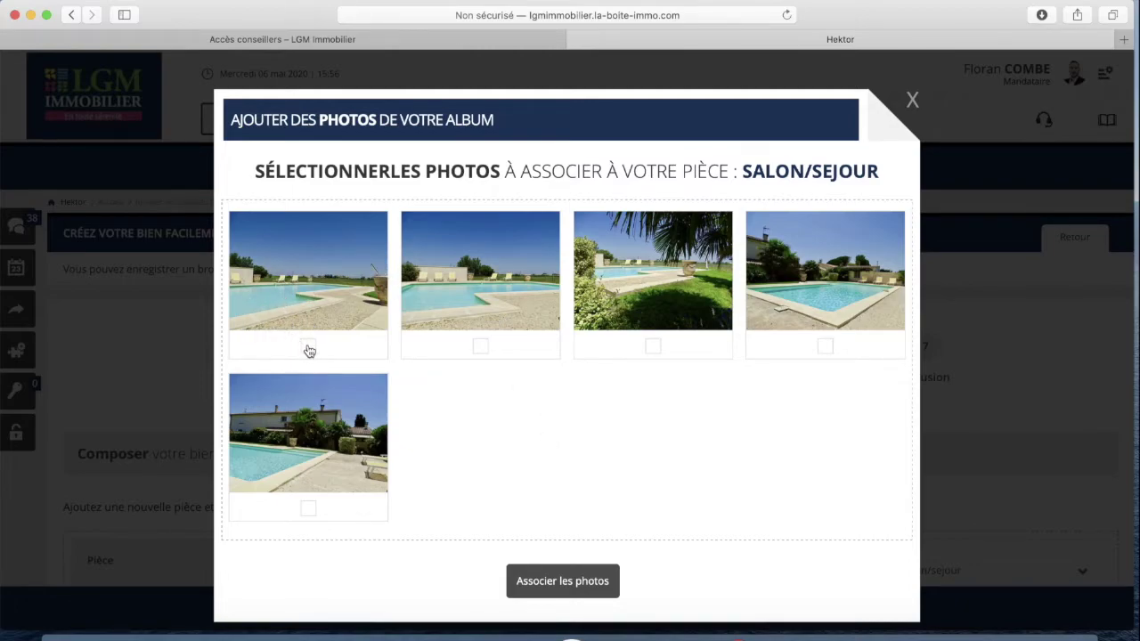
{"action": "left_click", "coordinate": [484, 349]}
{"action": "left_click", "coordinate": [562, 583]}
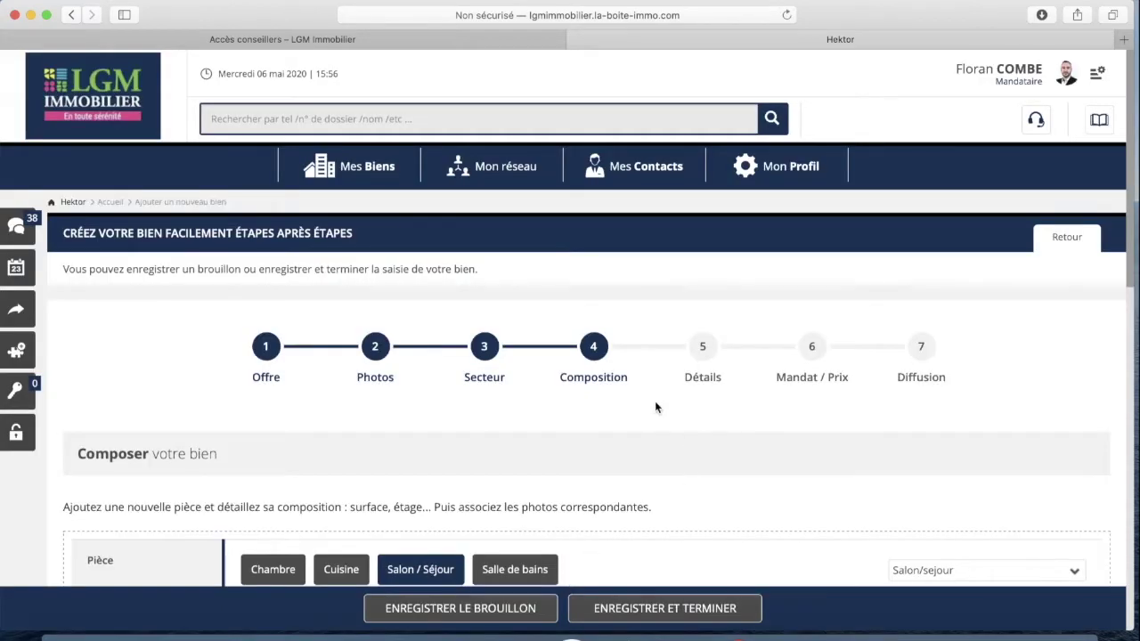
{"action": "scroll", "coordinate": [657, 405], "scroll_direction": "down", "scroll_amount": 5}
{"action": "scroll", "coordinate": [652, 411], "scroll_direction": "down", "scroll_amount": 2}
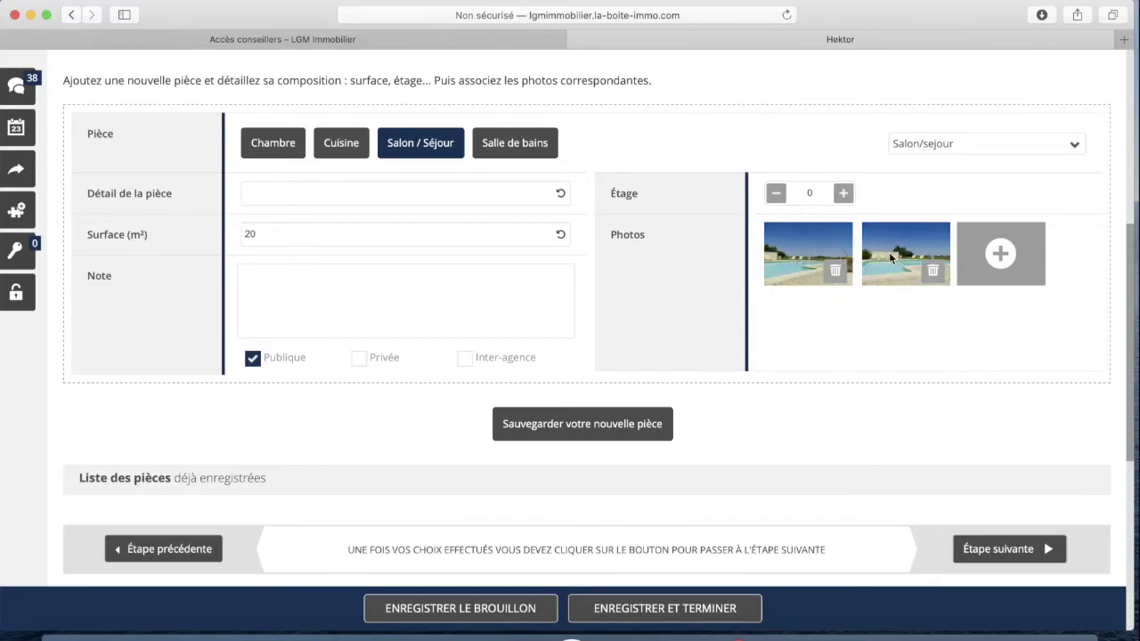
{"action": "left_click", "coordinate": [582, 425]}
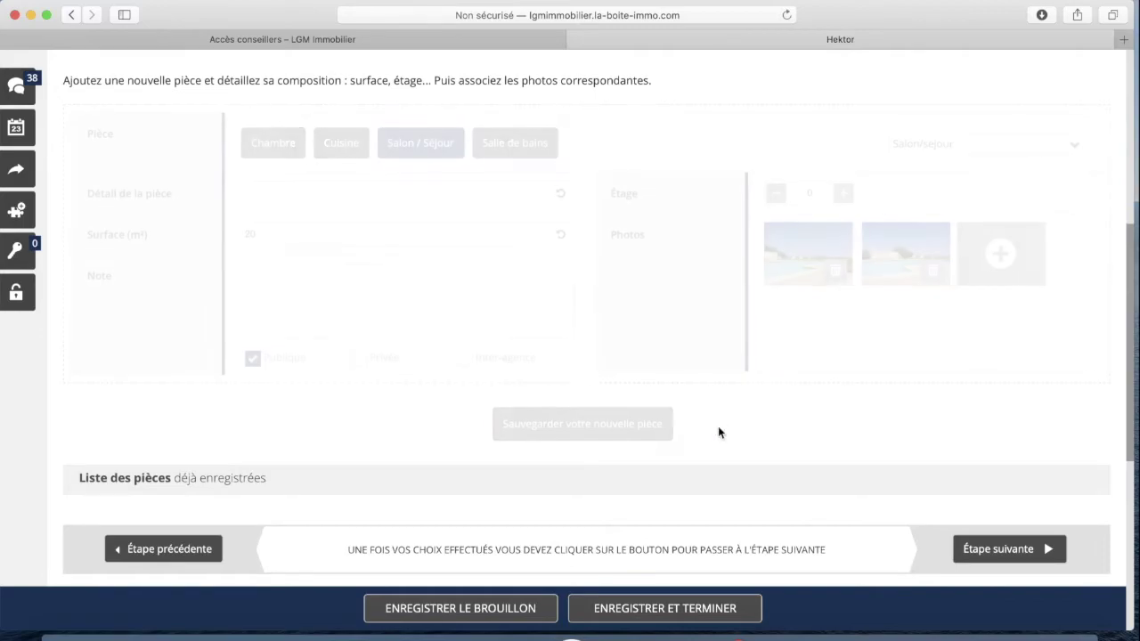
Add a 12 m² Chambre with the garden-and-pool photo attached, and save it
{"action": "scroll", "coordinate": [484, 298], "scroll_direction": "down", "scroll_amount": 3}
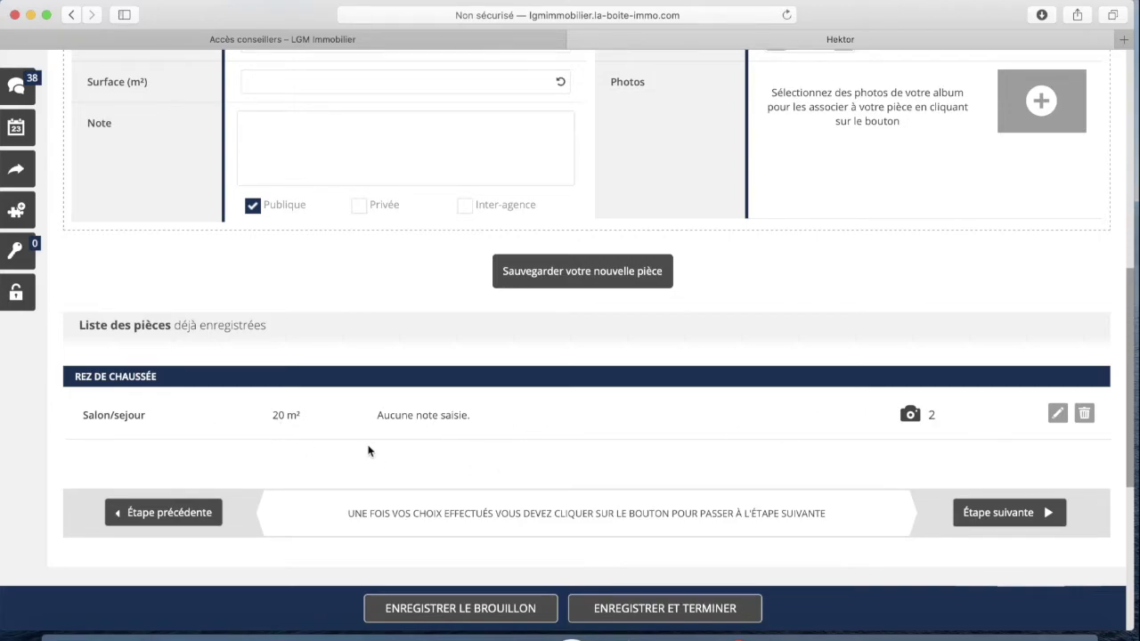
{"action": "scroll", "coordinate": [940, 430], "scroll_direction": "up", "scroll_amount": 4}
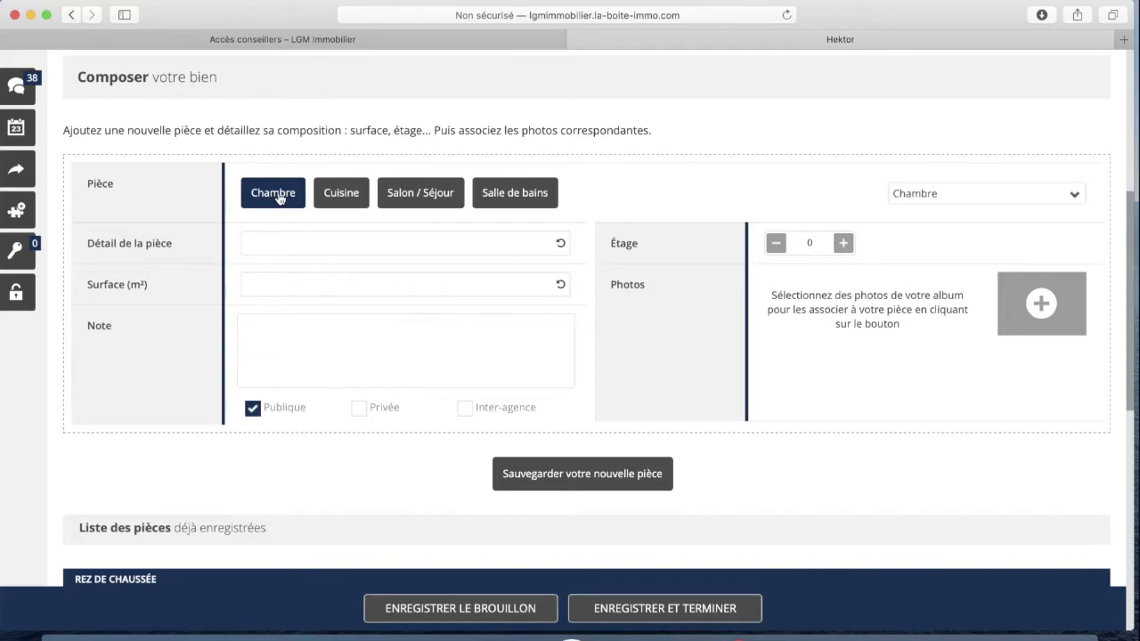
{"action": "left_click", "coordinate": [342, 285]}
{"action": "type", "text": "12"}
{"action": "left_click", "coordinate": [1037, 306]}
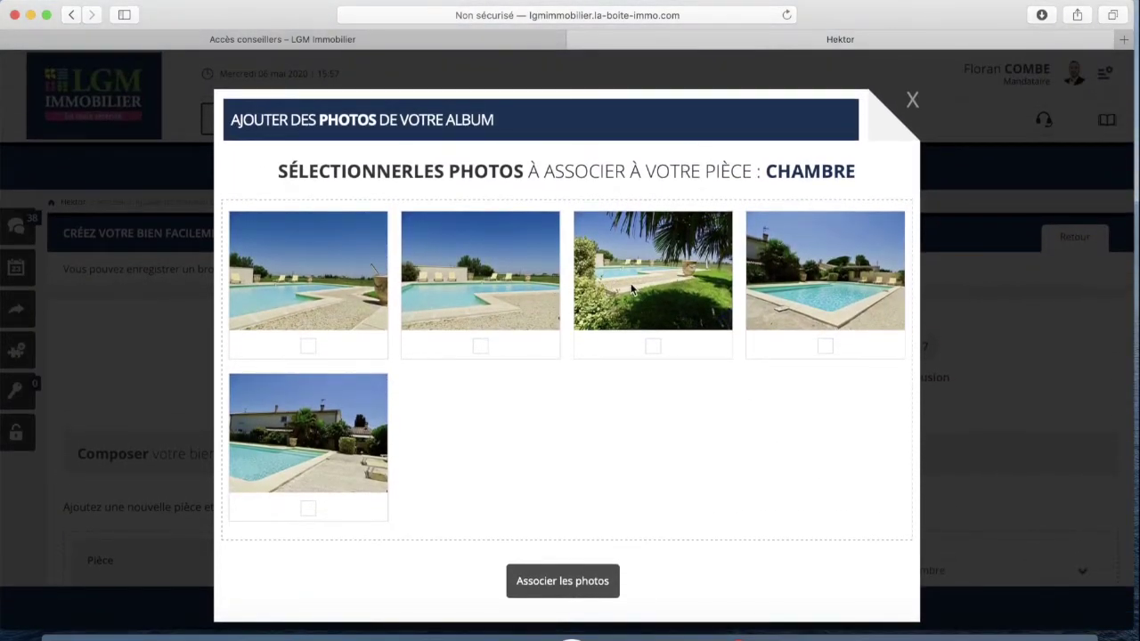
{"action": "left_click", "coordinate": [632, 289]}
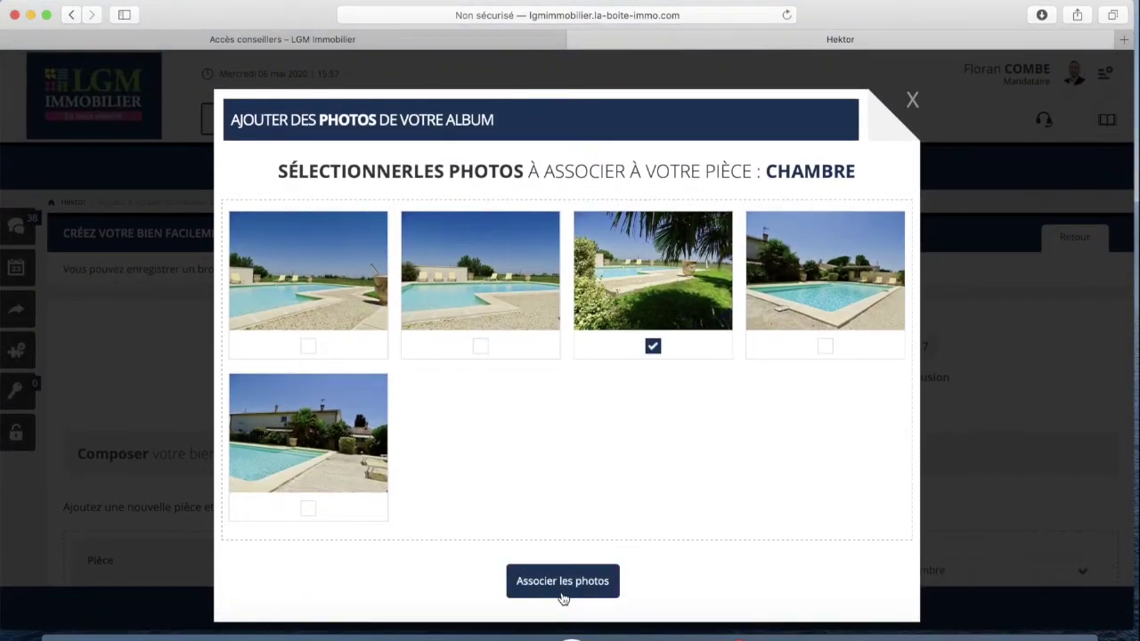
{"action": "left_click", "coordinate": [562, 589]}
{"action": "scroll", "coordinate": [547, 432], "scroll_direction": "down", "scroll_amount": 8}
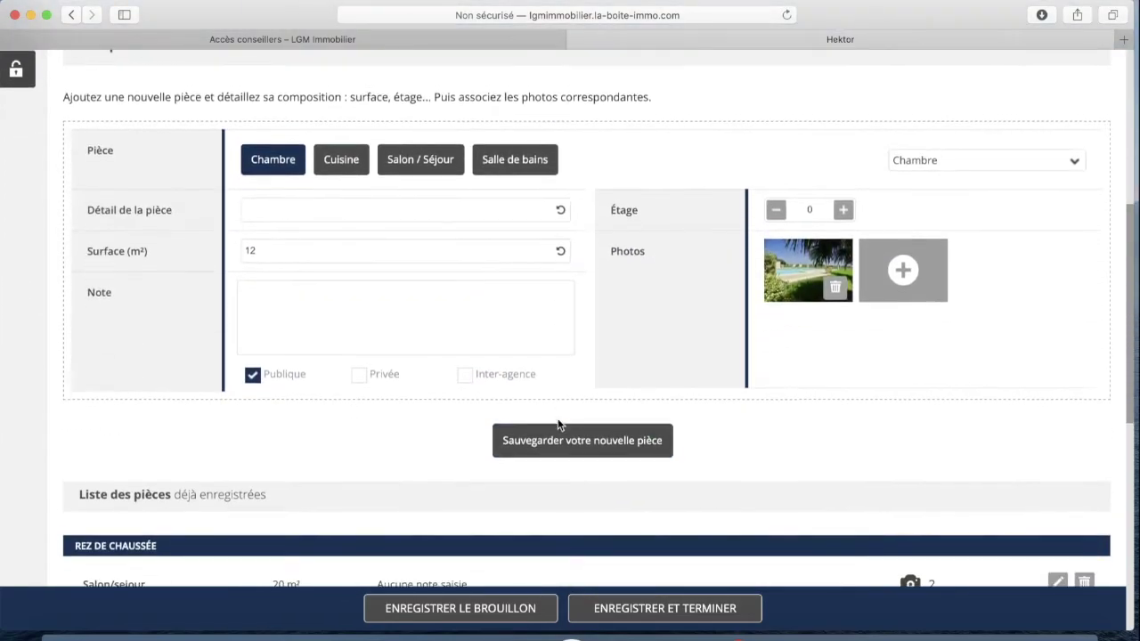
{"action": "left_click", "coordinate": [579, 439]}
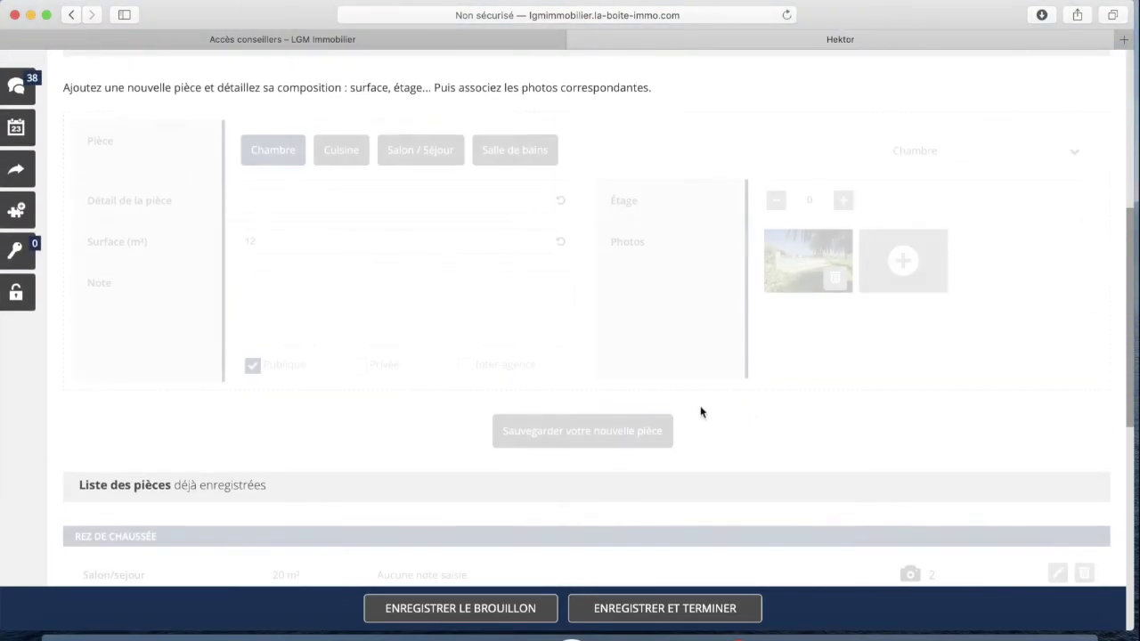
{"action": "scroll", "coordinate": [700, 412], "scroll_direction": "down", "scroll_amount": 3}
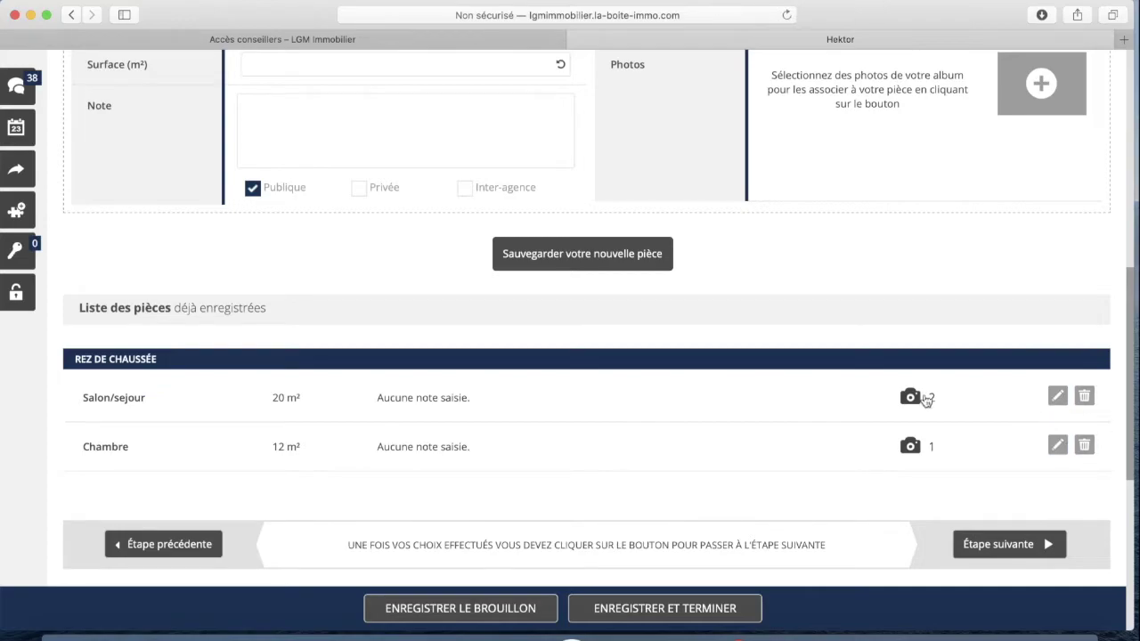
Browse the room-type list and leave Chambre selected
{"action": "scroll", "coordinate": [697, 390], "scroll_direction": "up", "scroll_amount": 3}
{"action": "scroll", "coordinate": [699, 388], "scroll_direction": "down", "scroll_amount": 2}
{"action": "scroll", "coordinate": [700, 390], "scroll_direction": "up", "scroll_amount": 2}
{"action": "scroll", "coordinate": [707, 386], "scroll_direction": "down", "scroll_amount": 1}
{"action": "scroll", "coordinate": [736, 384], "scroll_direction": "up", "scroll_amount": 2}
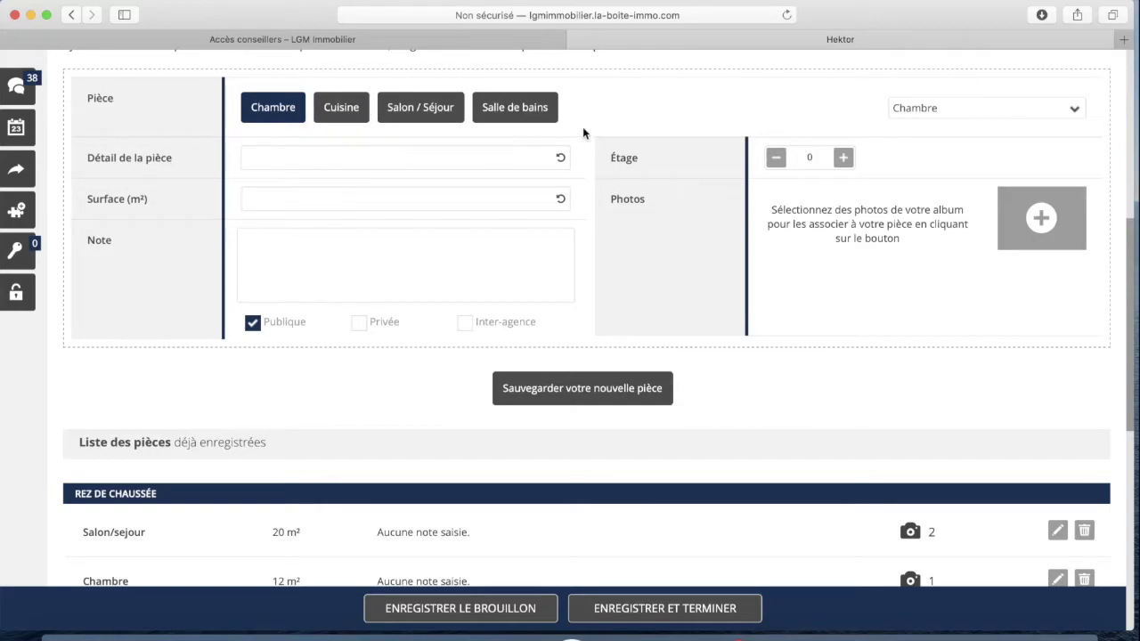
{"action": "left_click", "coordinate": [1072, 111]}
{"action": "scroll", "coordinate": [952, 409], "scroll_direction": "down", "scroll_amount": 1}
{"action": "scroll", "coordinate": [952, 410], "scroll_direction": "down", "scroll_amount": 3}
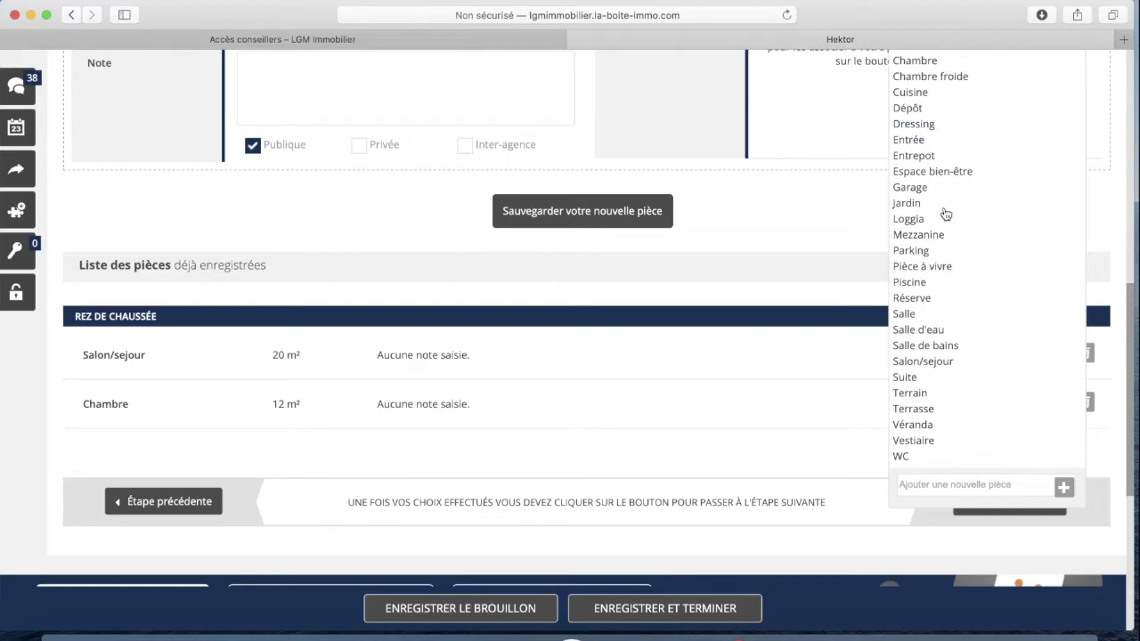
{"action": "scroll", "coordinate": [944, 223], "scroll_direction": "up", "scroll_amount": 3}
{"action": "scroll", "coordinate": [944, 223], "scroll_direction": "down", "scroll_amount": 4}
{"action": "scroll", "coordinate": [946, 220], "scroll_direction": "down", "scroll_amount": 1}
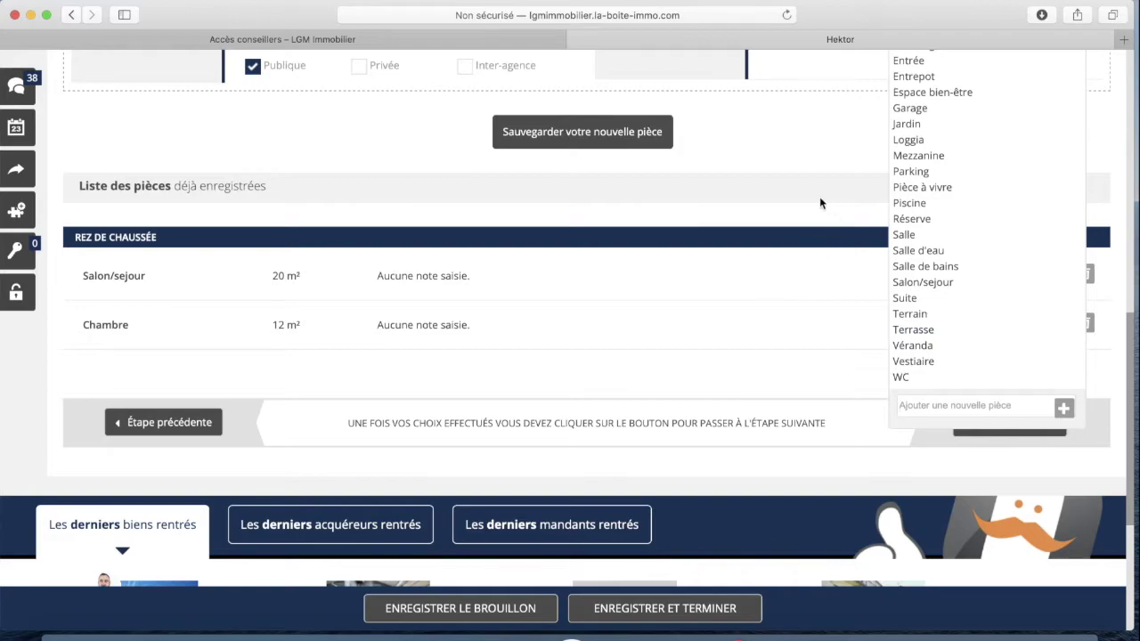
{"action": "scroll", "coordinate": [764, 300], "scroll_direction": "up", "scroll_amount": 5}
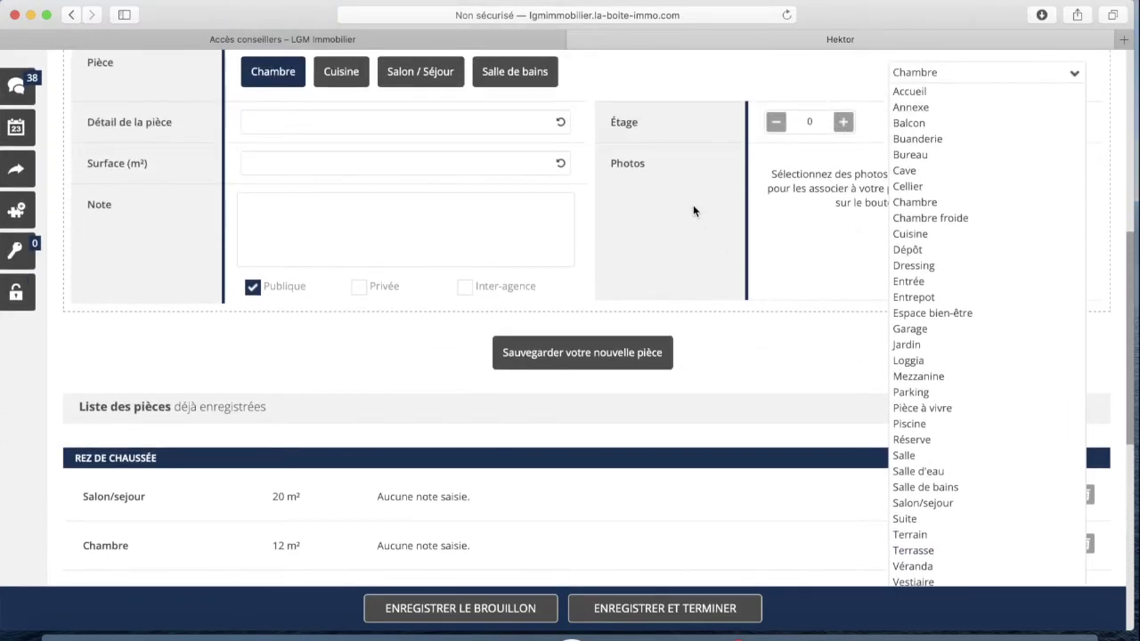
{"action": "left_click", "coordinate": [1074, 73]}
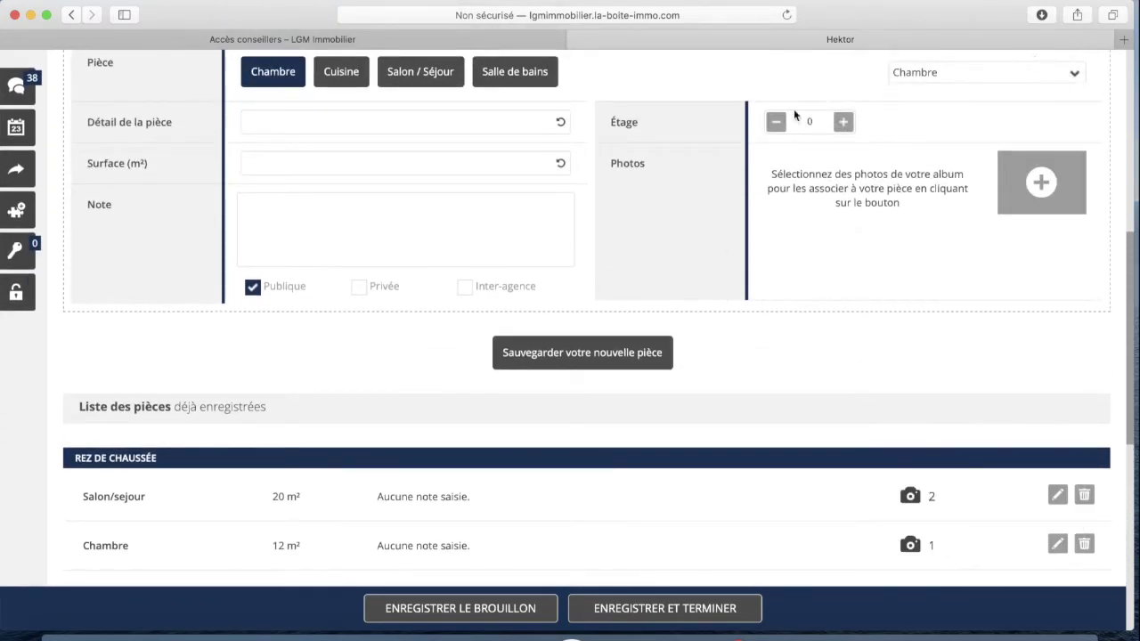
Move from the Composition step to the Détails step
{"action": "scroll", "coordinate": [669, 204], "scroll_direction": "up", "scroll_amount": 1}
{"action": "scroll", "coordinate": [677, 213], "scroll_direction": "down", "scroll_amount": 1}
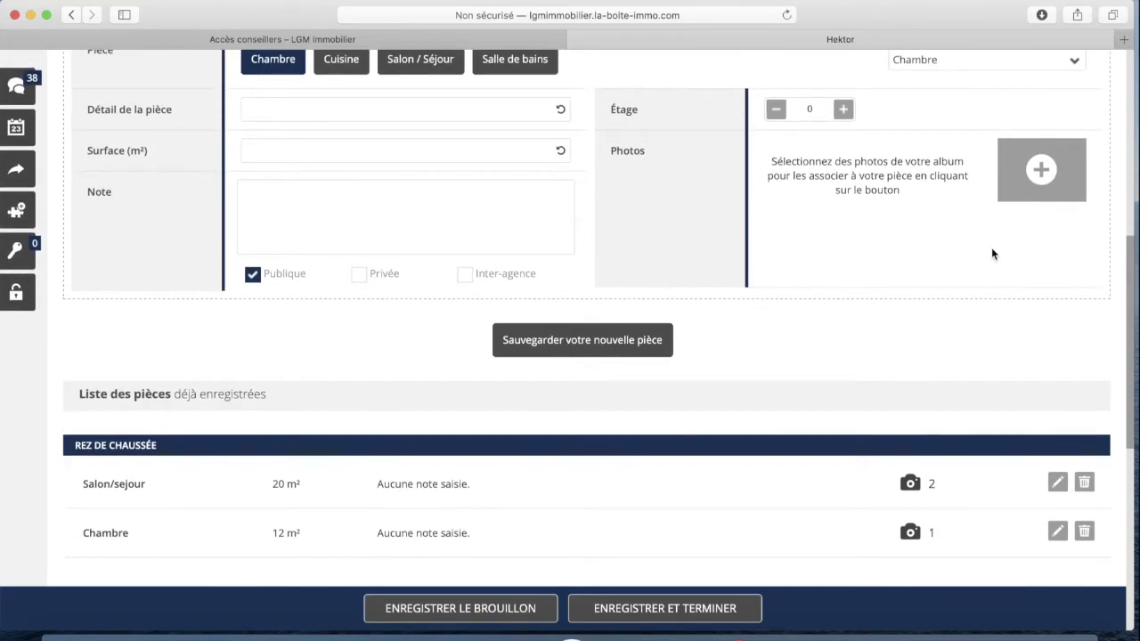
{"action": "scroll", "coordinate": [957, 256], "scroll_direction": "down", "scroll_amount": 2}
{"action": "scroll", "coordinate": [944, 259], "scroll_direction": "down", "scroll_amount": 5}
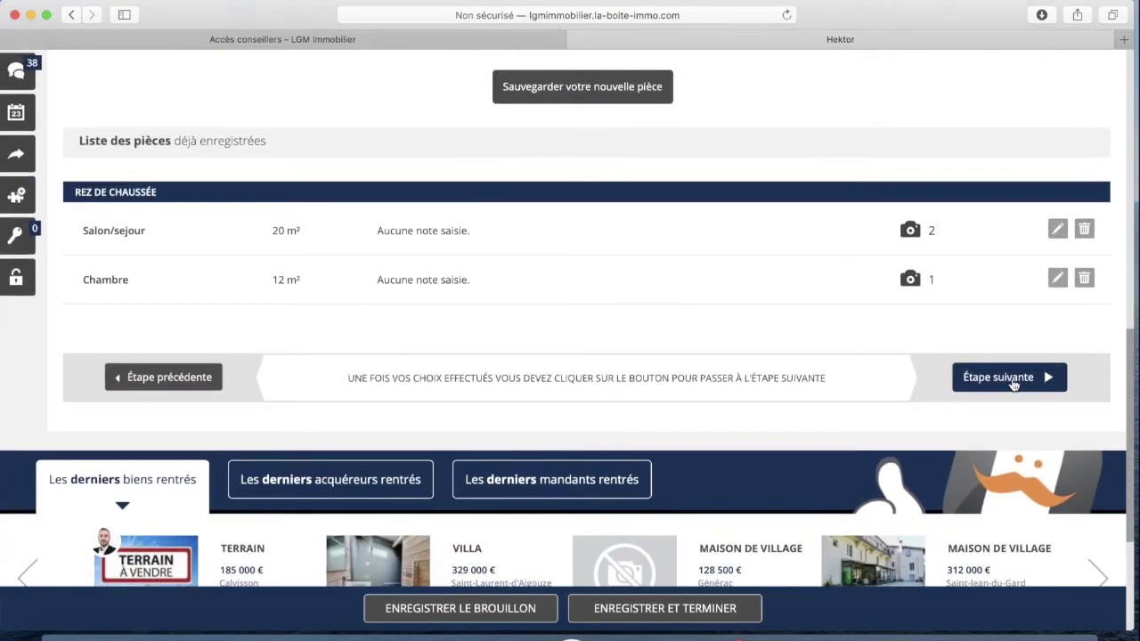
{"action": "left_click", "coordinate": [1010, 385]}
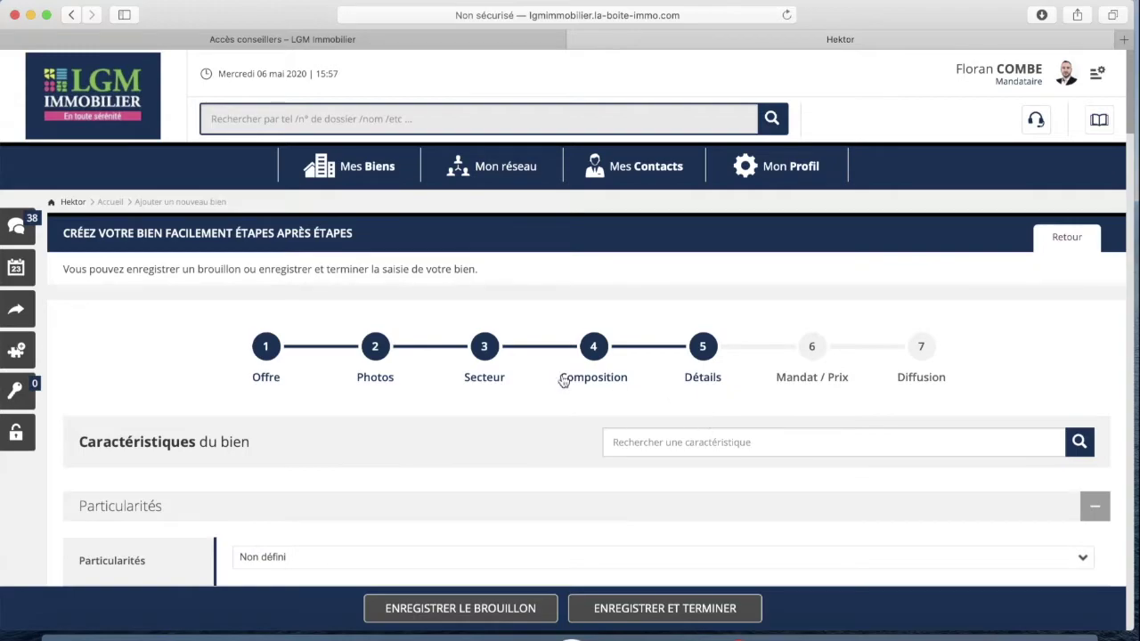
Leave particularities at Non défini and set the Carrez surface to 65 m²
{"action": "scroll", "coordinate": [386, 383], "scroll_direction": "down", "scroll_amount": 5}
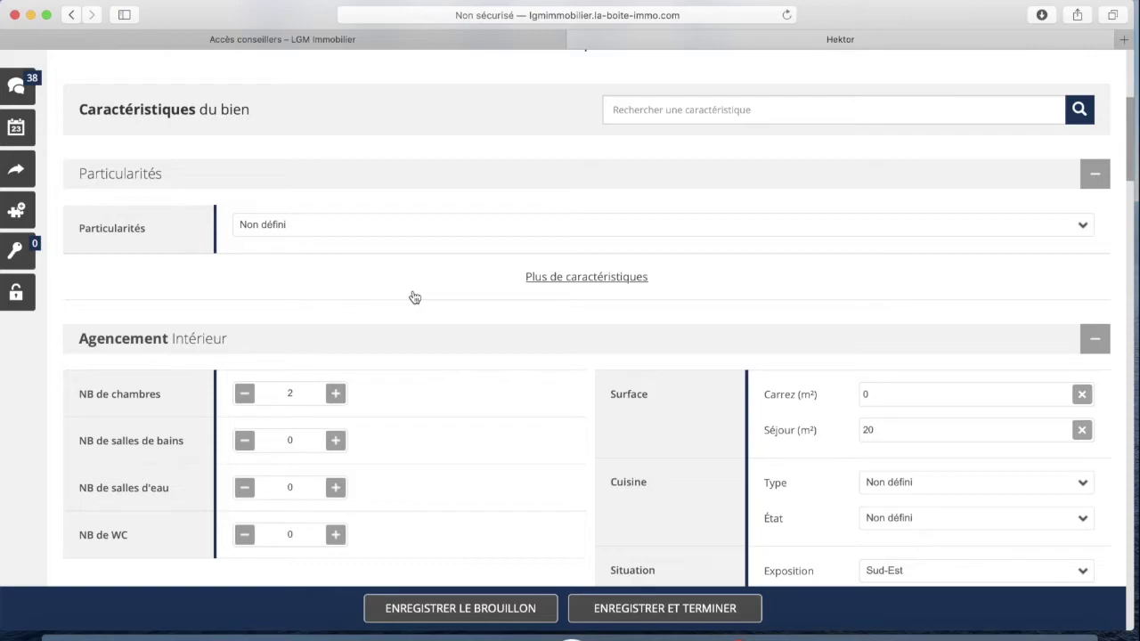
{"action": "left_click", "coordinate": [363, 225]}
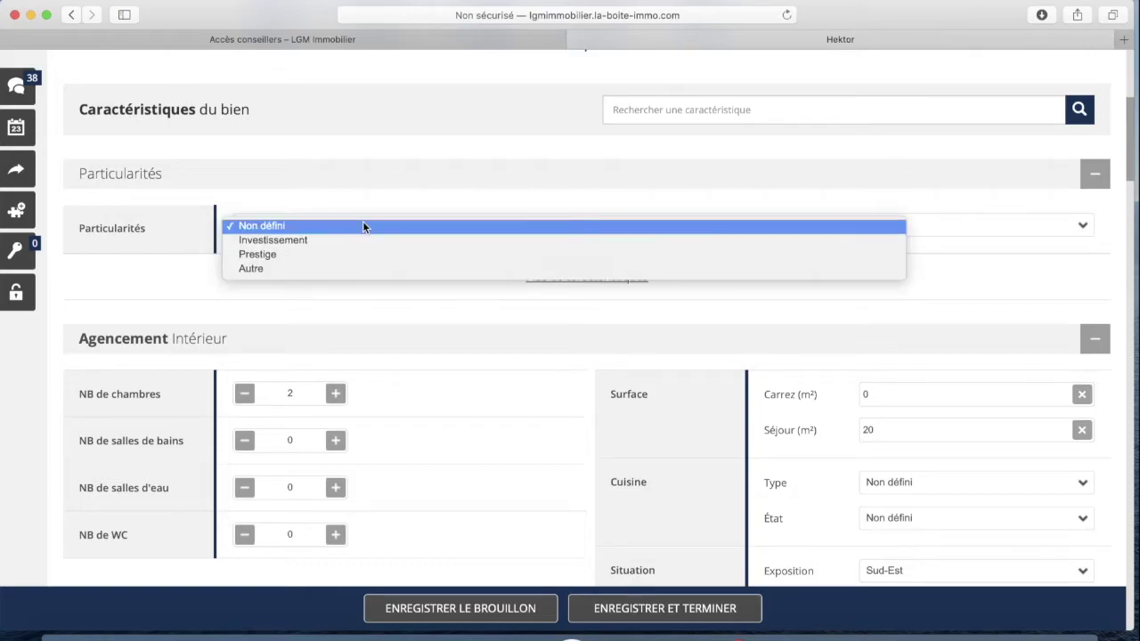
{"action": "left_click", "coordinate": [291, 226]}
{"action": "scroll", "coordinate": [389, 312], "scroll_direction": "down", "scroll_amount": 4}
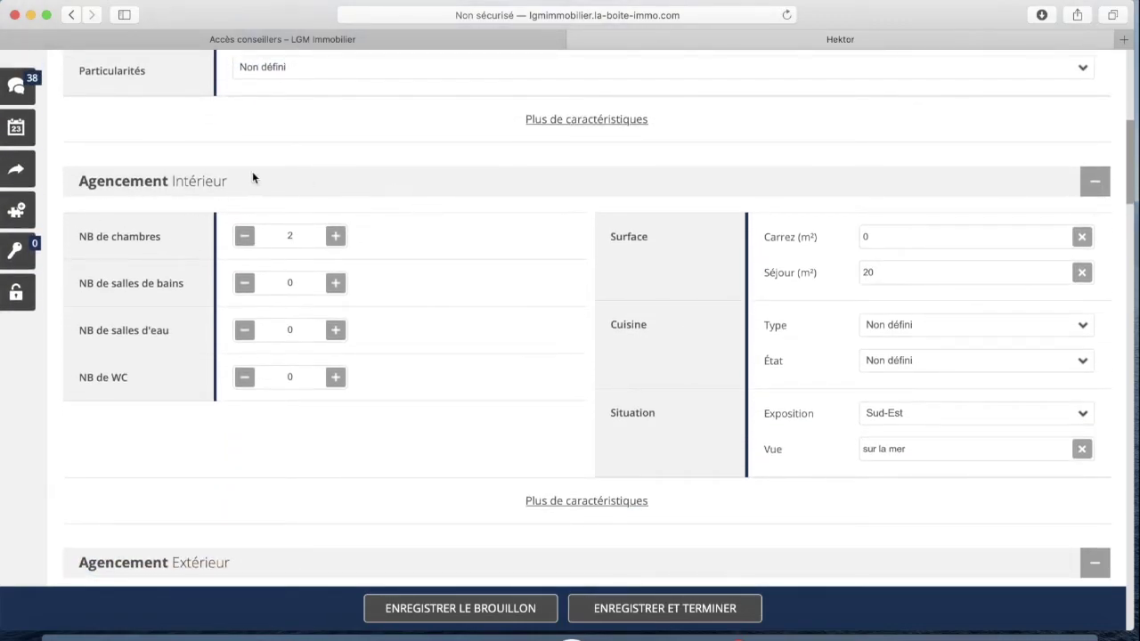
{"action": "scroll", "coordinate": [247, 240], "scroll_direction": "down", "scroll_amount": 2}
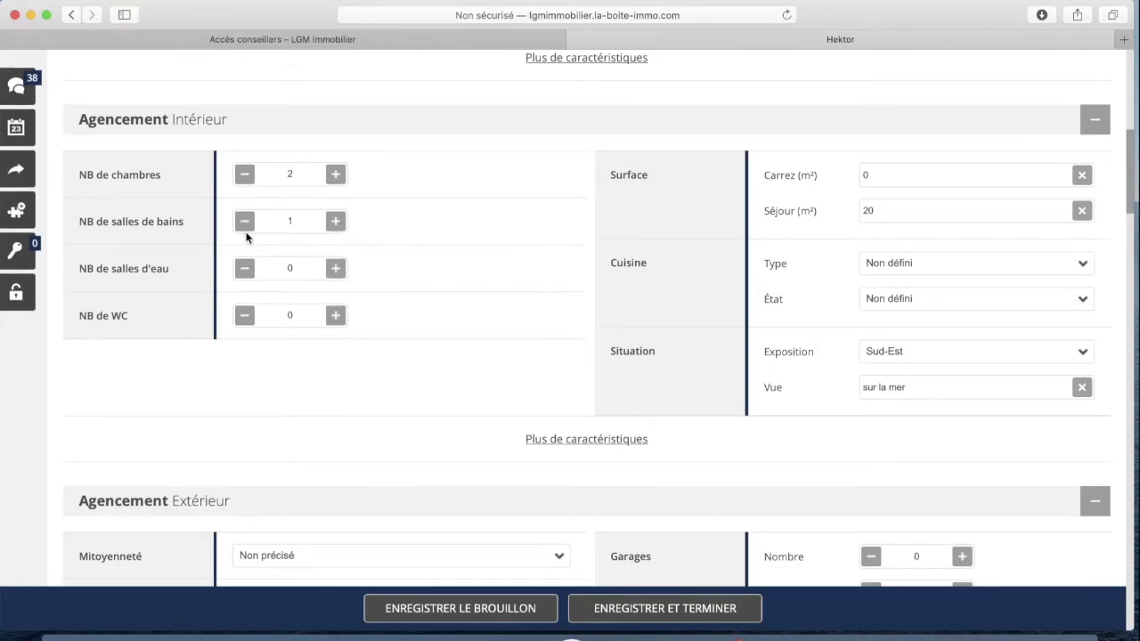
{"action": "scroll", "coordinate": [268, 253], "scroll_direction": "down", "scroll_amount": 2}
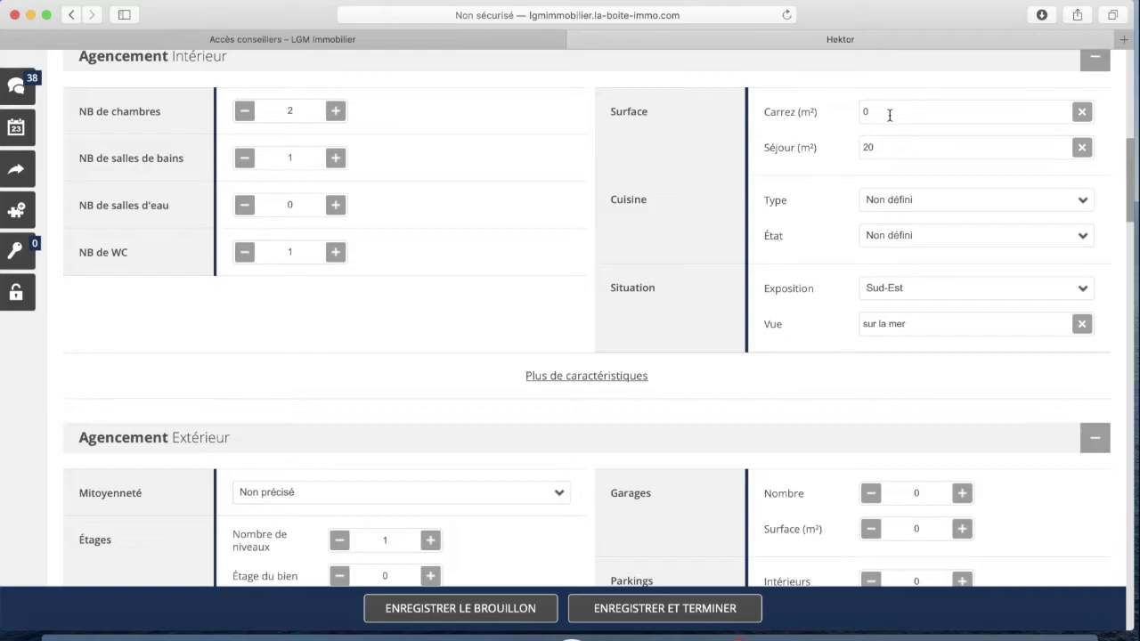
{"action": "left_click_drag", "start_coordinate": [878, 112], "coordinate": [855, 113]}
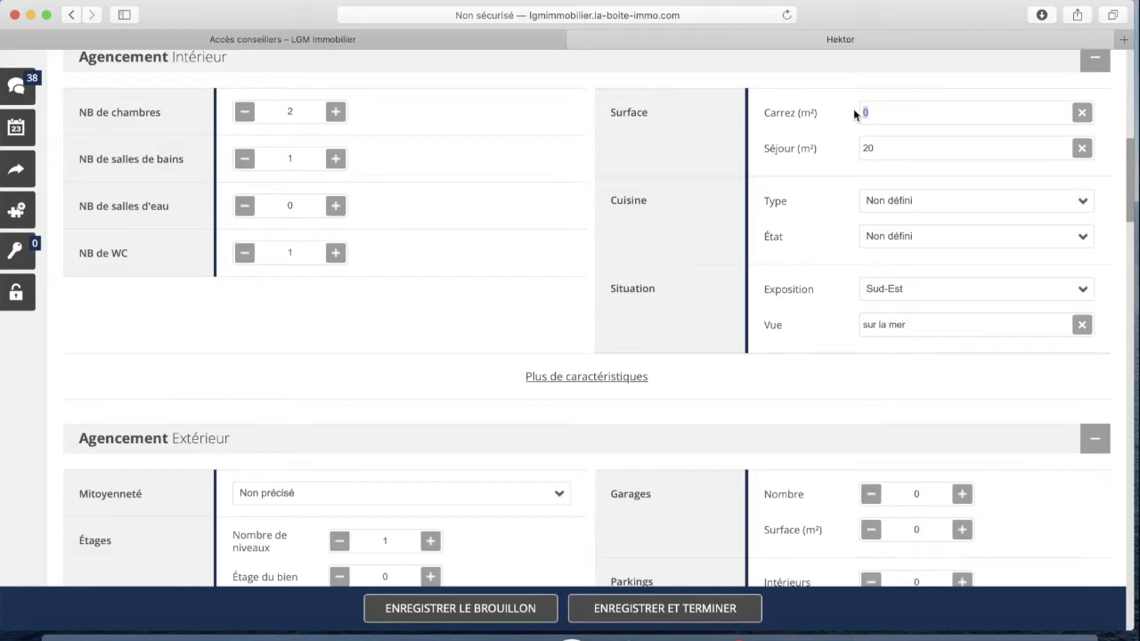
{"action": "type", "text": "65"}
Set the kitchen type to Américaine and its condition to Équipée
{"action": "scroll", "coordinate": [814, 200], "scroll_direction": "down", "scroll_amount": 2}
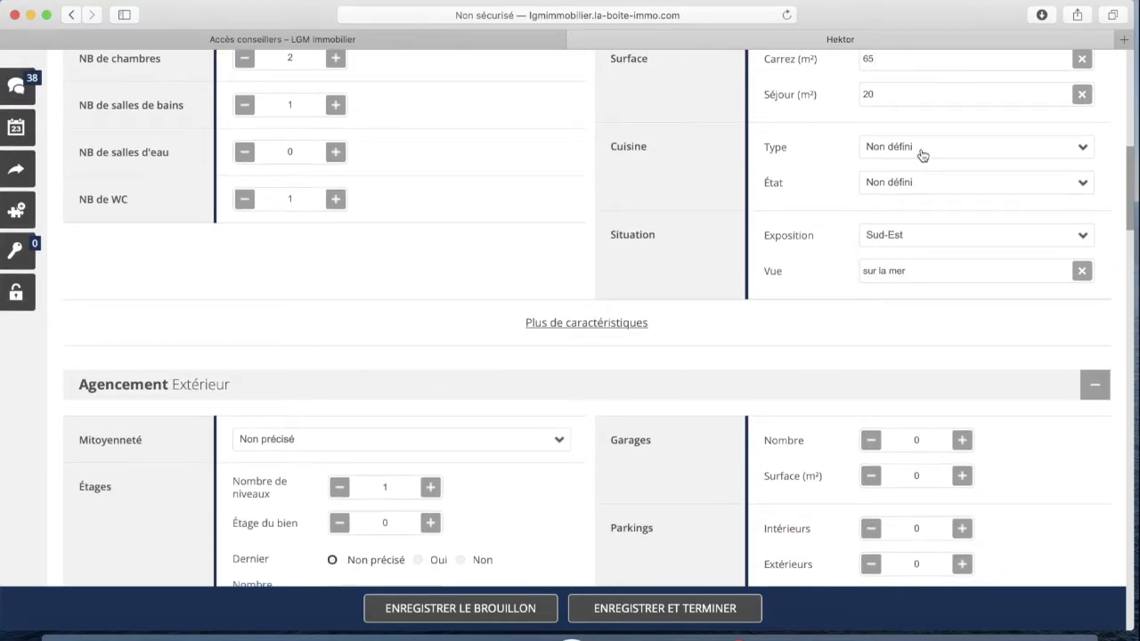
{"action": "left_click", "coordinate": [922, 154]}
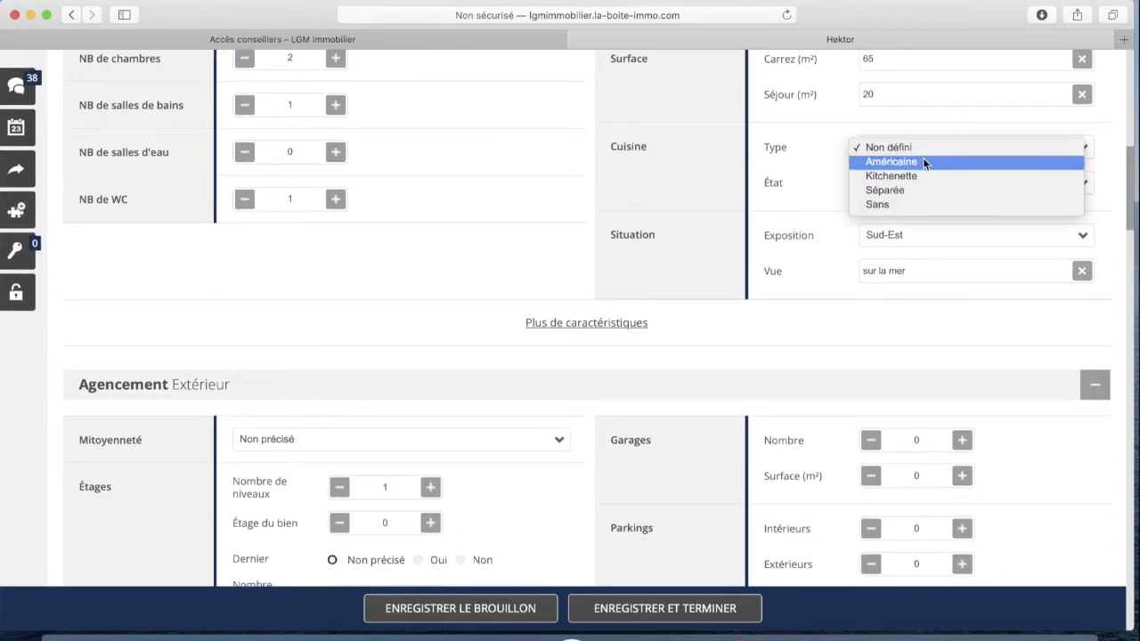
{"action": "left_click", "coordinate": [918, 162]}
{"action": "left_click", "coordinate": [911, 183]}
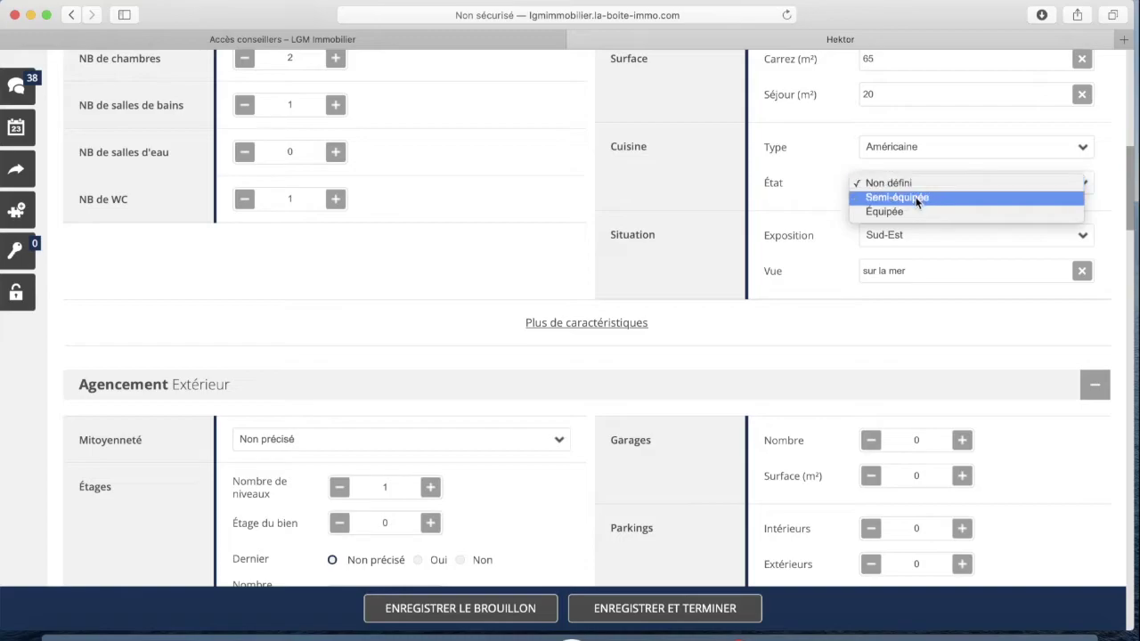
{"action": "left_click", "coordinate": [907, 212]}
Reveal the additional interior characteristic fields
{"action": "scroll", "coordinate": [756, 210], "scroll_direction": "down", "scroll_amount": 1}
{"action": "scroll", "coordinate": [757, 214], "scroll_direction": "down", "scroll_amount": 2}
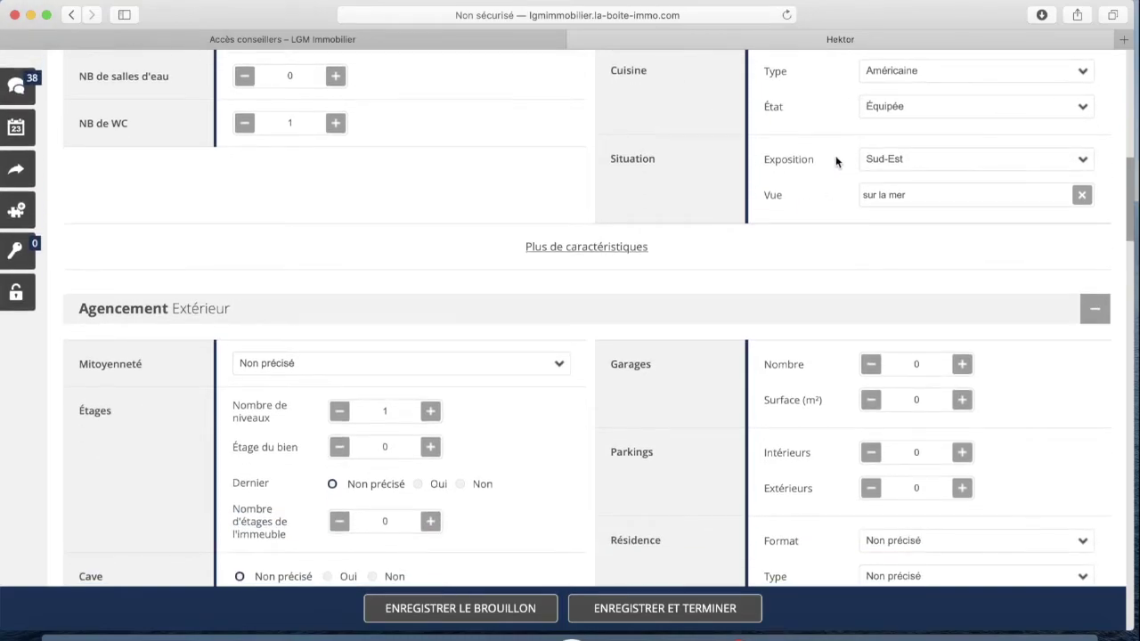
{"action": "scroll", "coordinate": [534, 187], "scroll_direction": "down", "scroll_amount": 1}
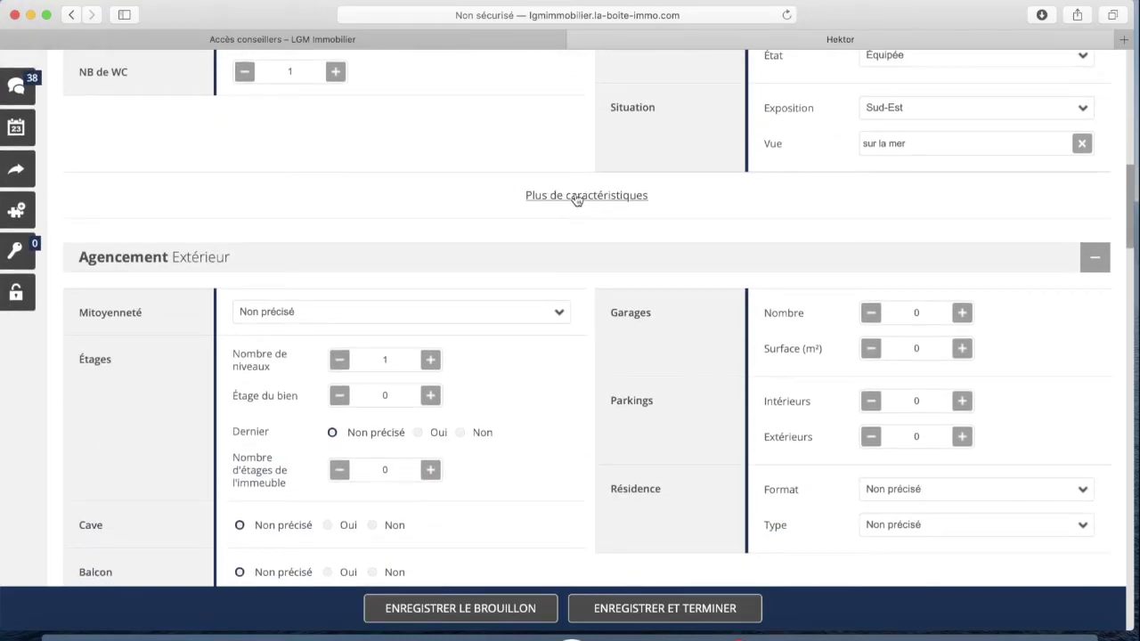
{"action": "left_click", "coordinate": [577, 196]}
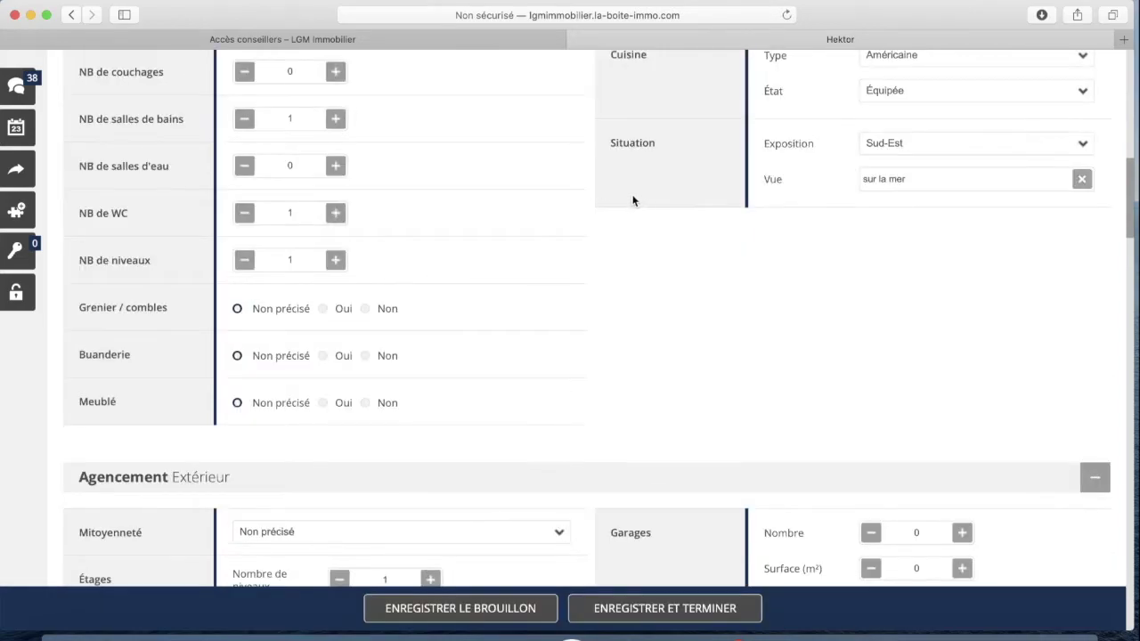
{"action": "scroll", "coordinate": [486, 211], "scroll_direction": "down", "scroll_amount": 2}
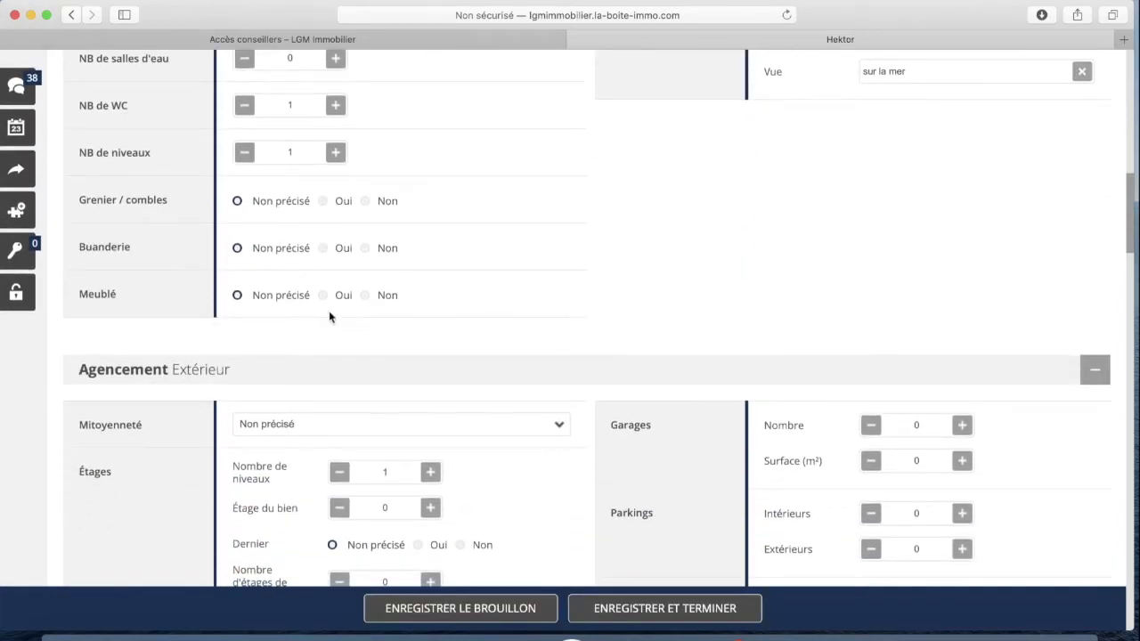
{"action": "scroll", "coordinate": [257, 267], "scroll_direction": "down", "scroll_amount": 8}
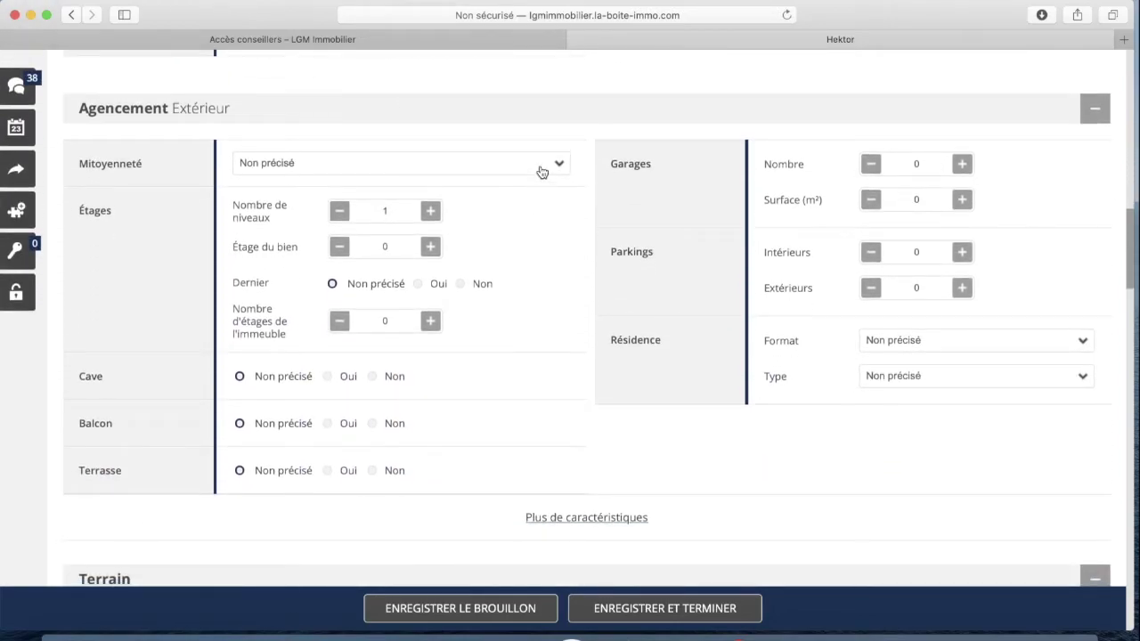
Set mitoyenneté to 2 côtés and the property on the 6th, top floor of 6
{"action": "left_click", "coordinate": [556, 166]}
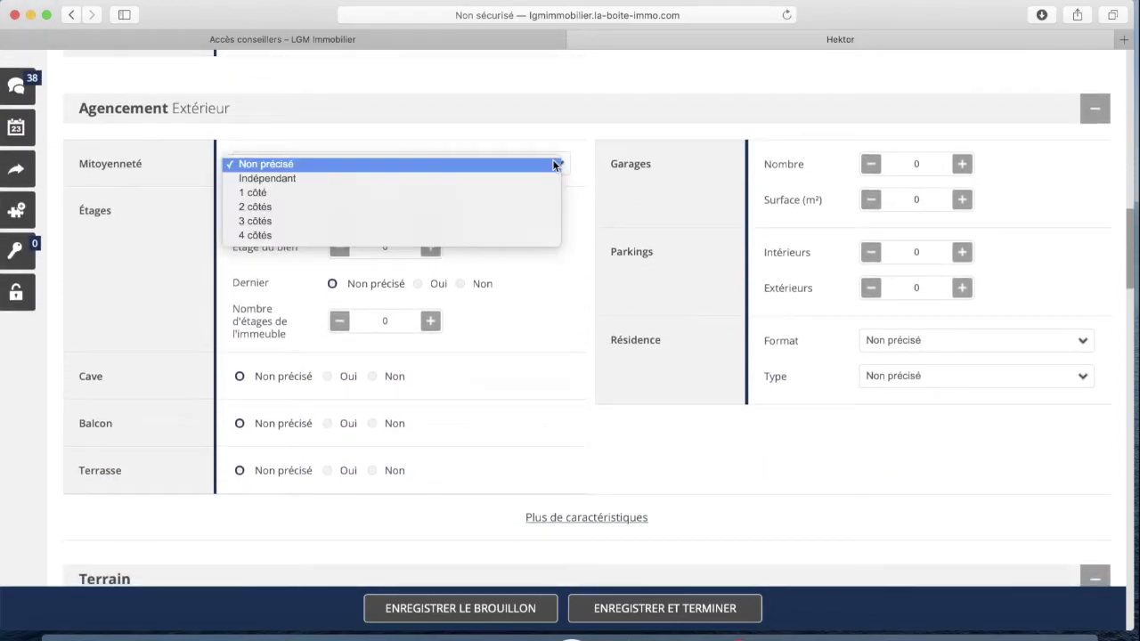
{"action": "left_click", "coordinate": [331, 210]}
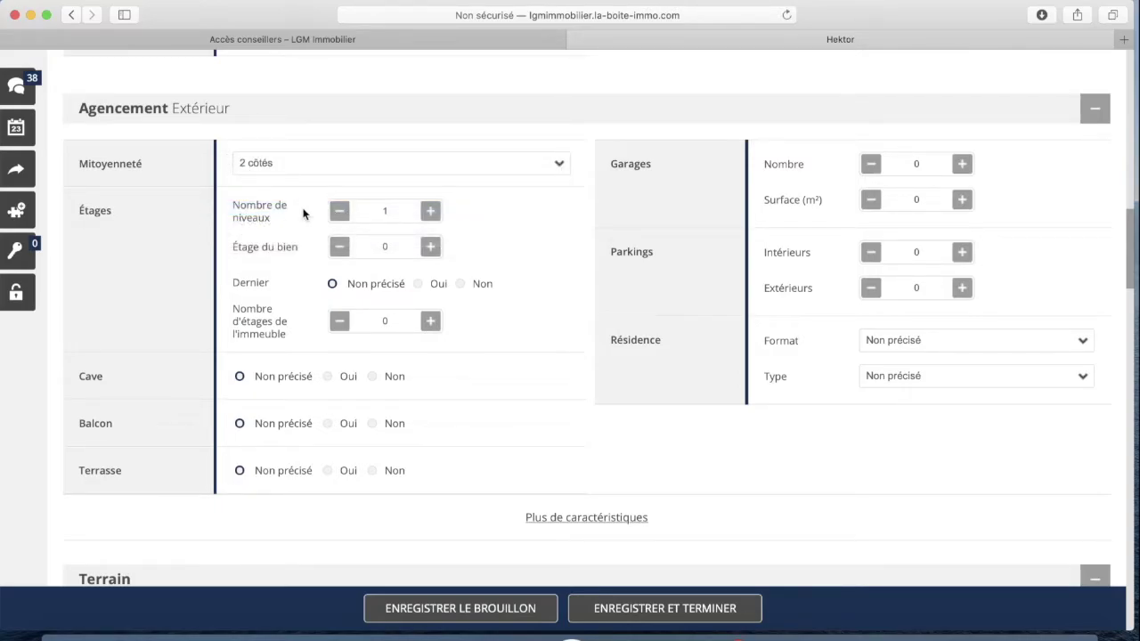
{"action": "scroll", "coordinate": [279, 251], "scroll_direction": "down", "scroll_amount": 1}
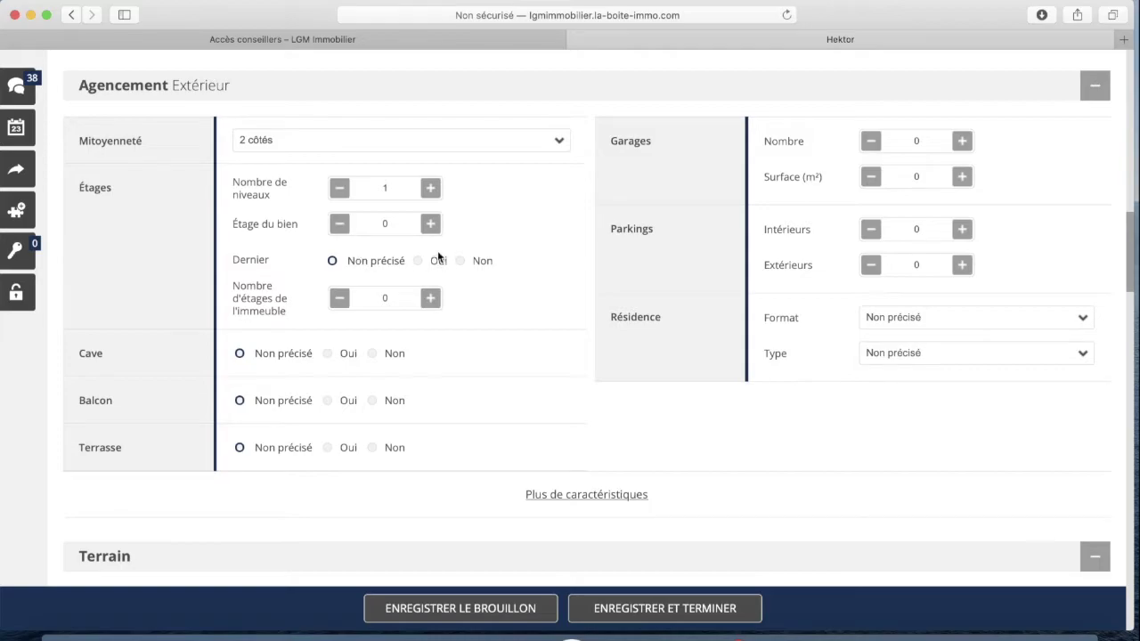
{"action": "scroll", "coordinate": [438, 253], "scroll_direction": "down", "scroll_amount": 2}
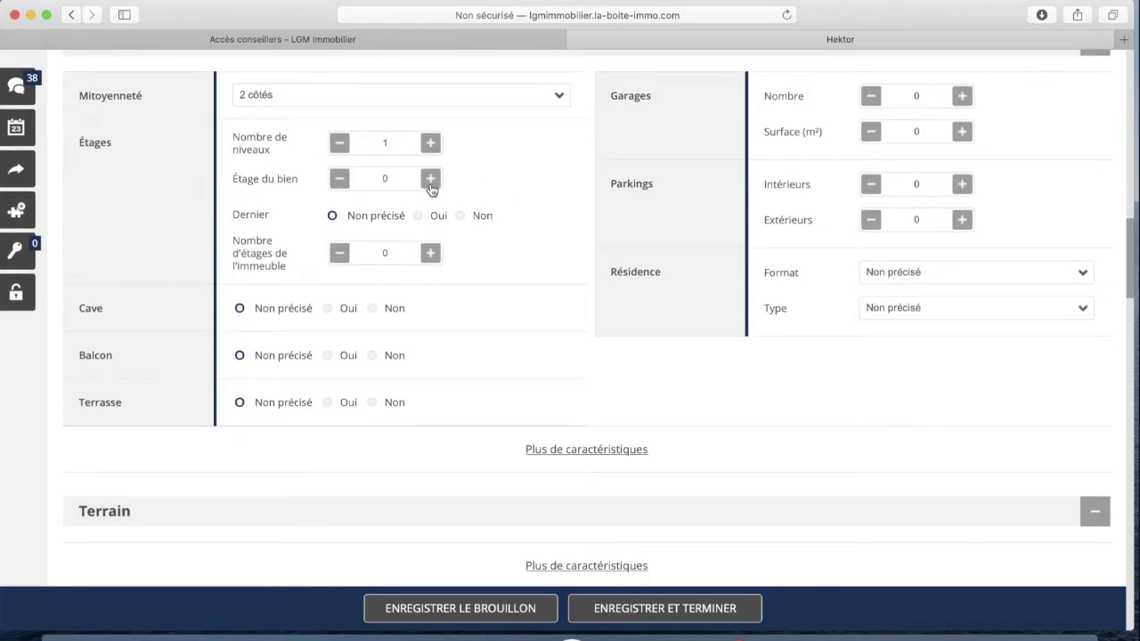
{"action": "left_click", "coordinate": [430, 179]}
{"action": "left_click", "coordinate": [430, 179]}
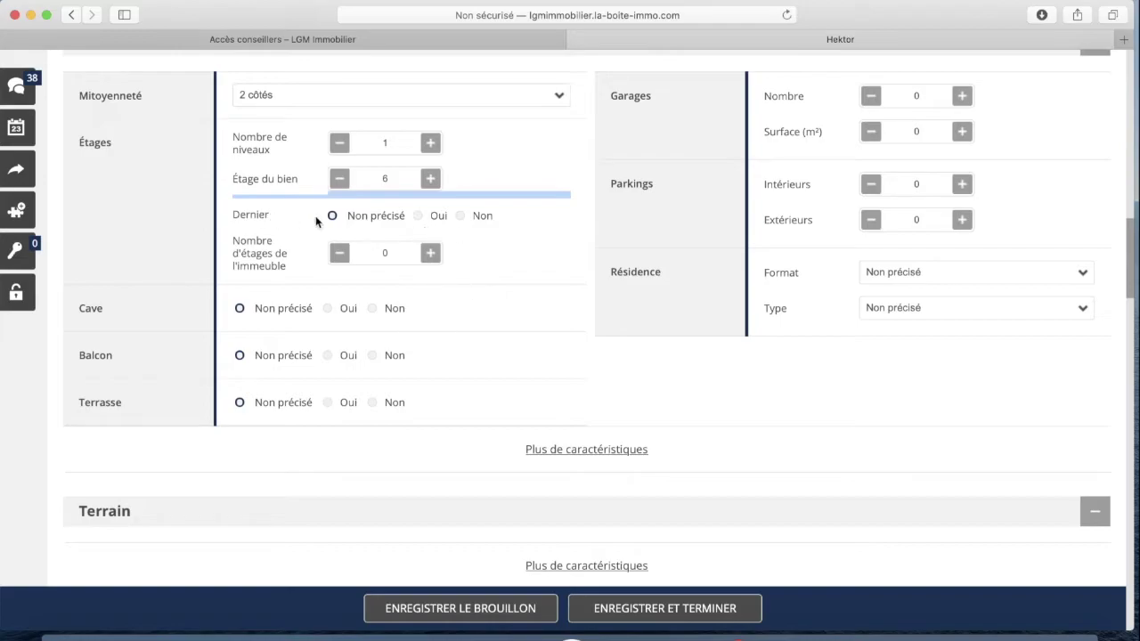
{"action": "left_click", "coordinate": [436, 216]}
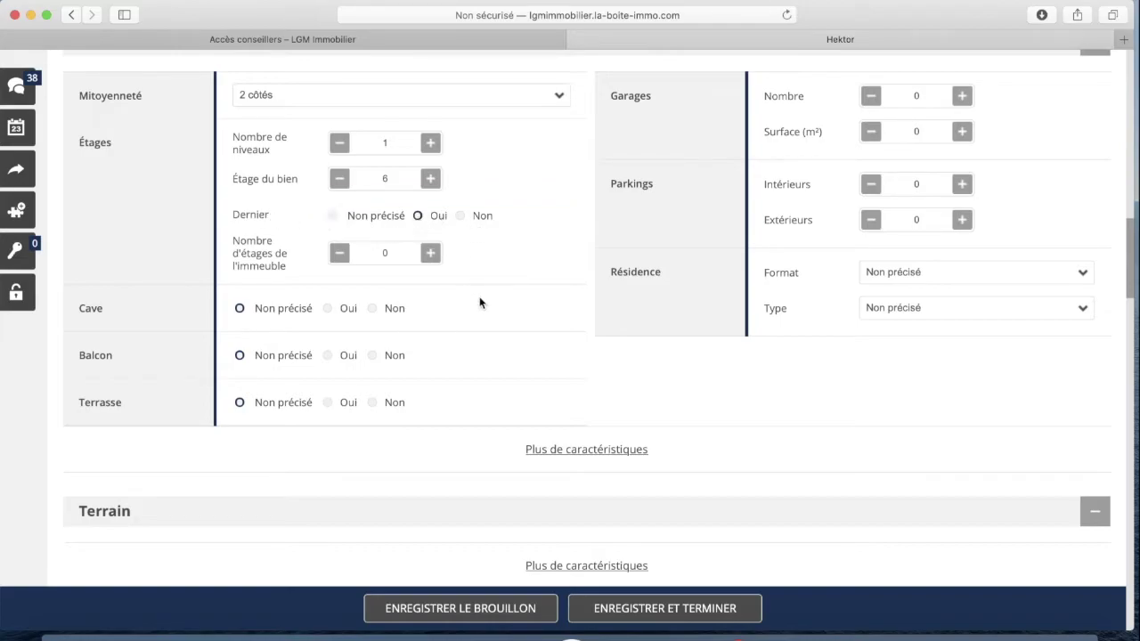
{"action": "left_click", "coordinate": [433, 255]}
{"action": "left_click", "coordinate": [433, 255]}
{"action": "left_click", "coordinate": [433, 254]}
{"action": "left_click", "coordinate": [433, 255]}
{"action": "left_click", "coordinate": [433, 255]}
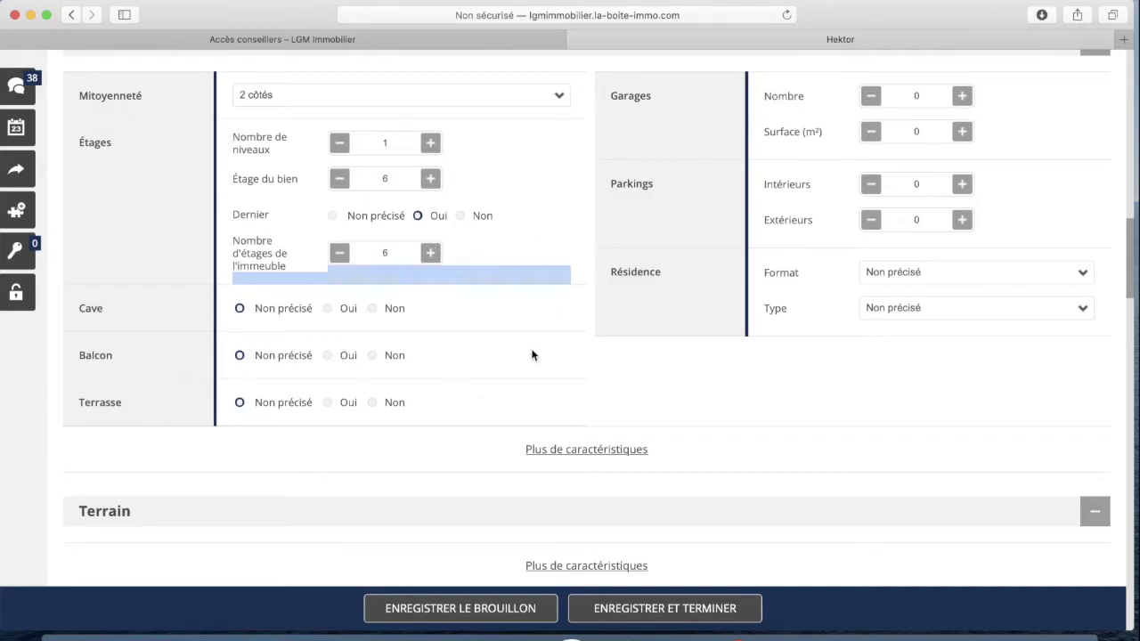
Record a cellar and a terrace, but no balcony
{"action": "left_click", "coordinate": [327, 308]}
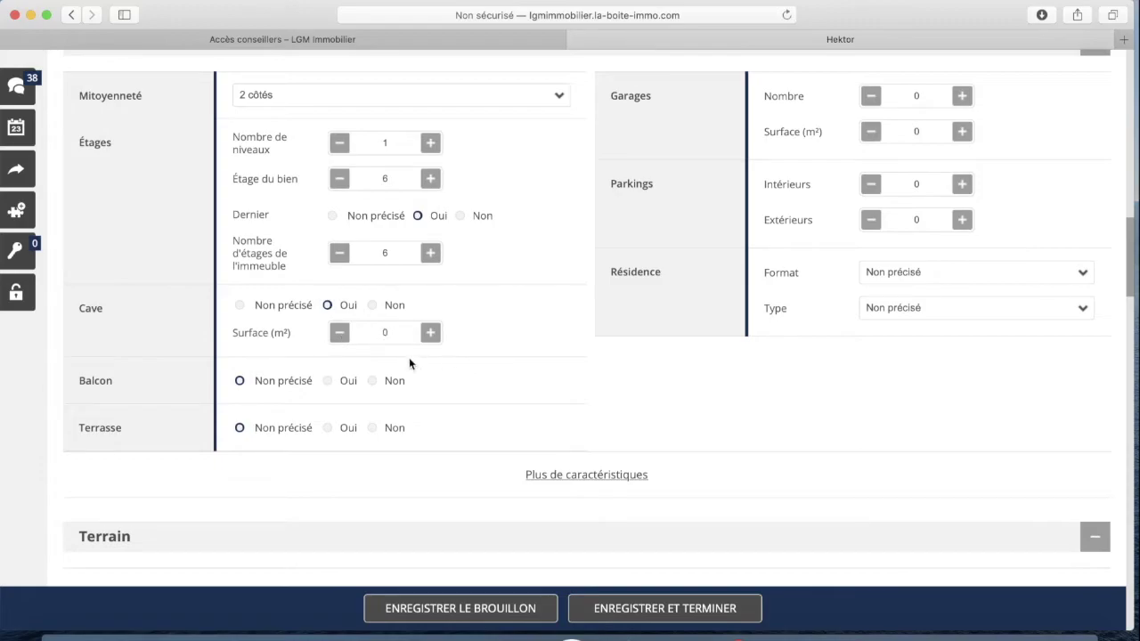
{"action": "scroll", "coordinate": [415, 359], "scroll_direction": "down", "scroll_amount": 2}
{"action": "left_click", "coordinate": [373, 306]}
{"action": "left_click", "coordinate": [327, 353]}
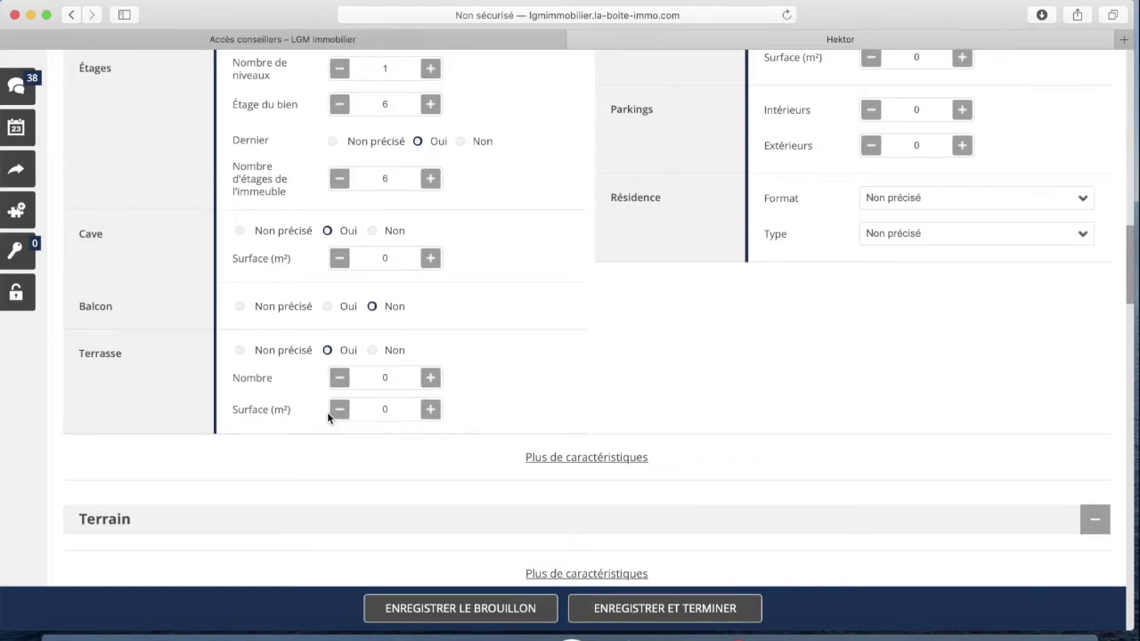
{"action": "scroll", "coordinate": [529, 393], "scroll_direction": "up", "scroll_amount": 2}
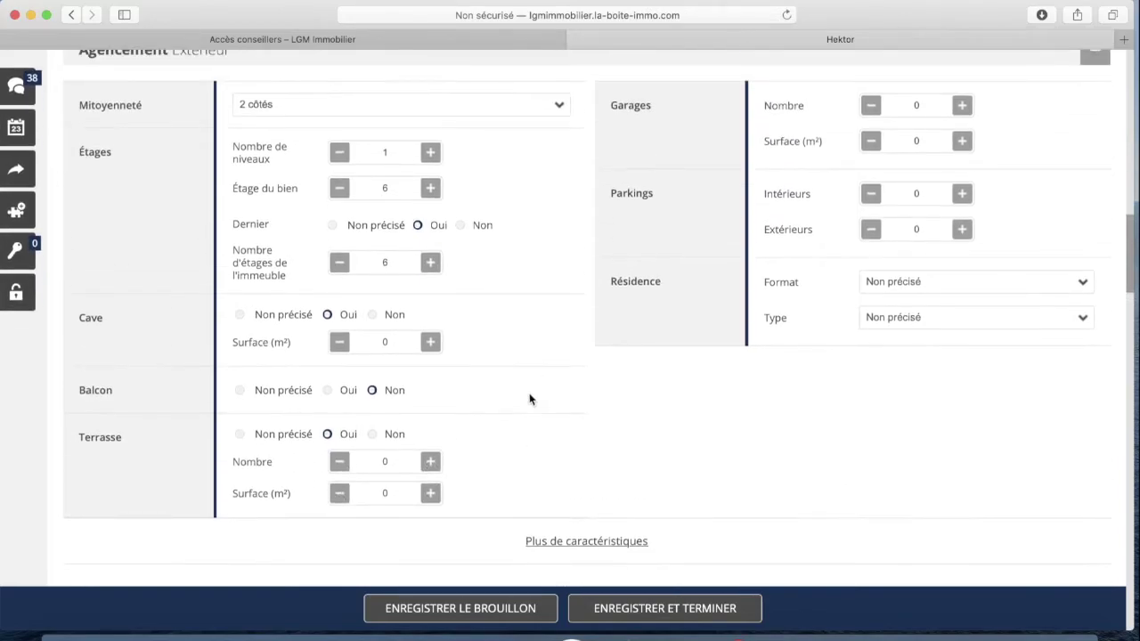
{"action": "scroll", "coordinate": [505, 409], "scroll_direction": "up", "scroll_amount": 4}
{"action": "scroll", "coordinate": [873, 258], "scroll_direction": "down", "scroll_amount": 2}
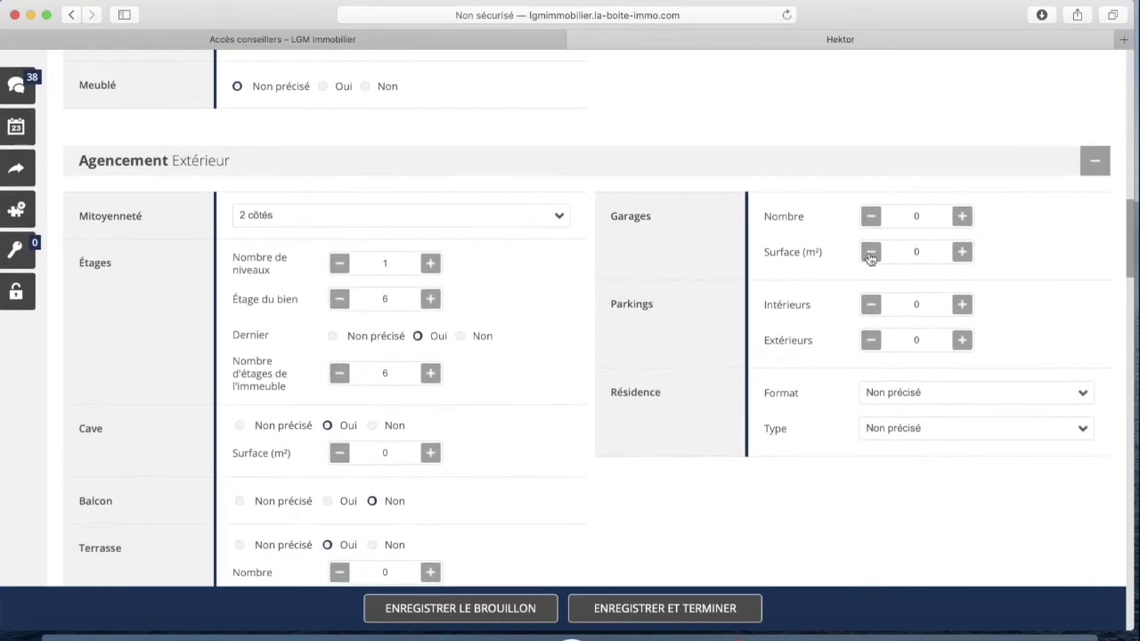
{"action": "scroll", "coordinate": [909, 244], "scroll_direction": "down", "scroll_amount": 2}
{"action": "scroll", "coordinate": [677, 267], "scroll_direction": "down", "scroll_amount": 3}
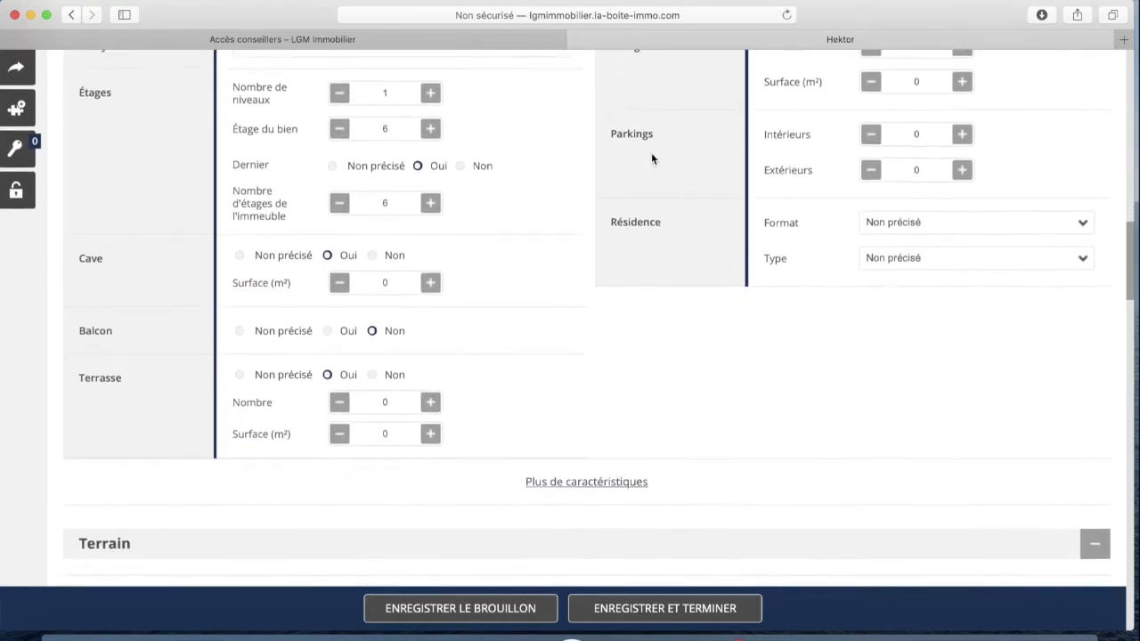
Set the residence format to Sécurisée and the residence type to Ancien
{"action": "left_click", "coordinate": [936, 219]}
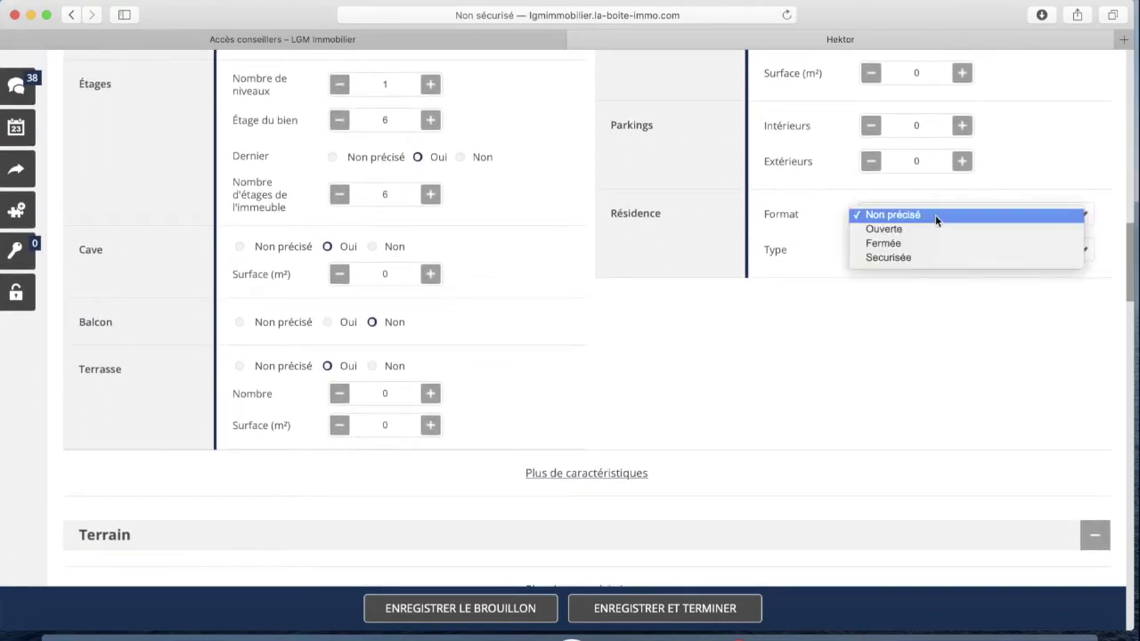
{"action": "left_click", "coordinate": [918, 257]}
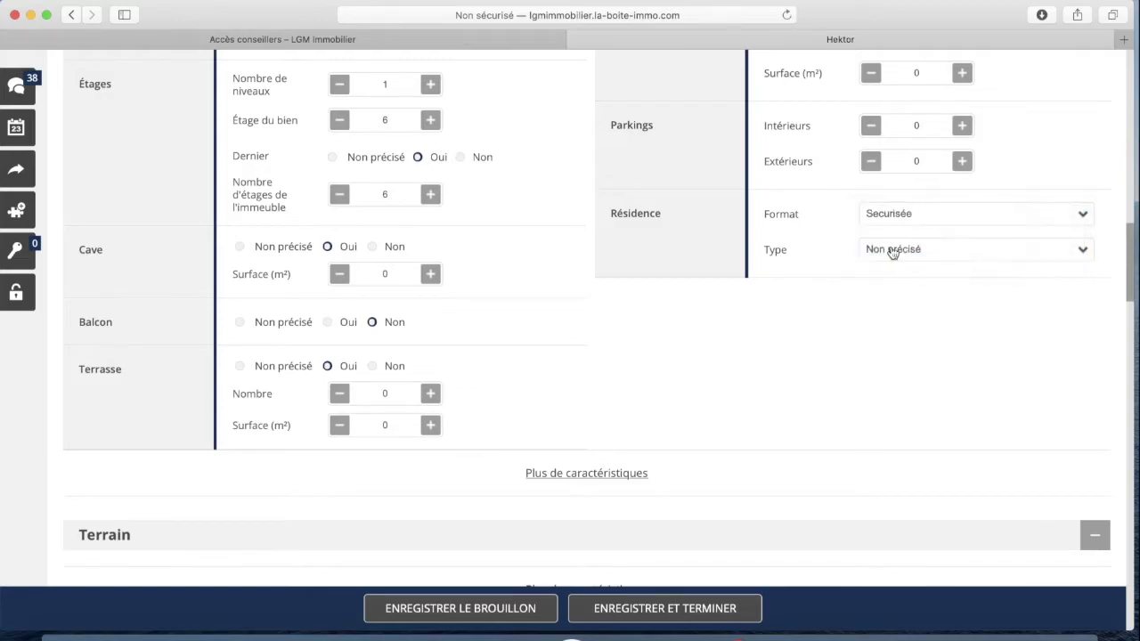
{"action": "scroll", "coordinate": [822, 247], "scroll_direction": "down", "scroll_amount": 1}
{"action": "left_click", "coordinate": [907, 208]}
{"action": "left_click", "coordinate": [900, 226]}
{"action": "scroll", "coordinate": [507, 253], "scroll_direction": "down", "scroll_amount": 3}
{"action": "scroll", "coordinate": [570, 276], "scroll_direction": "down", "scroll_amount": 2}
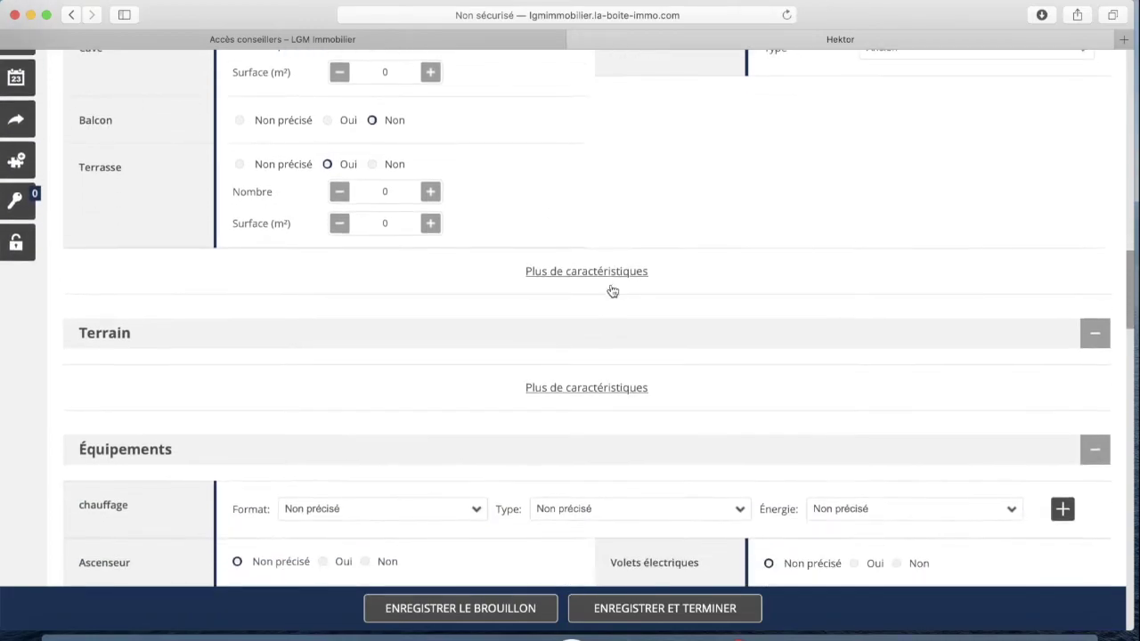
Expand the exterior layout to show the Jardin, Loggia, Véranda and Plain pied fields
{"action": "left_click", "coordinate": [590, 270]}
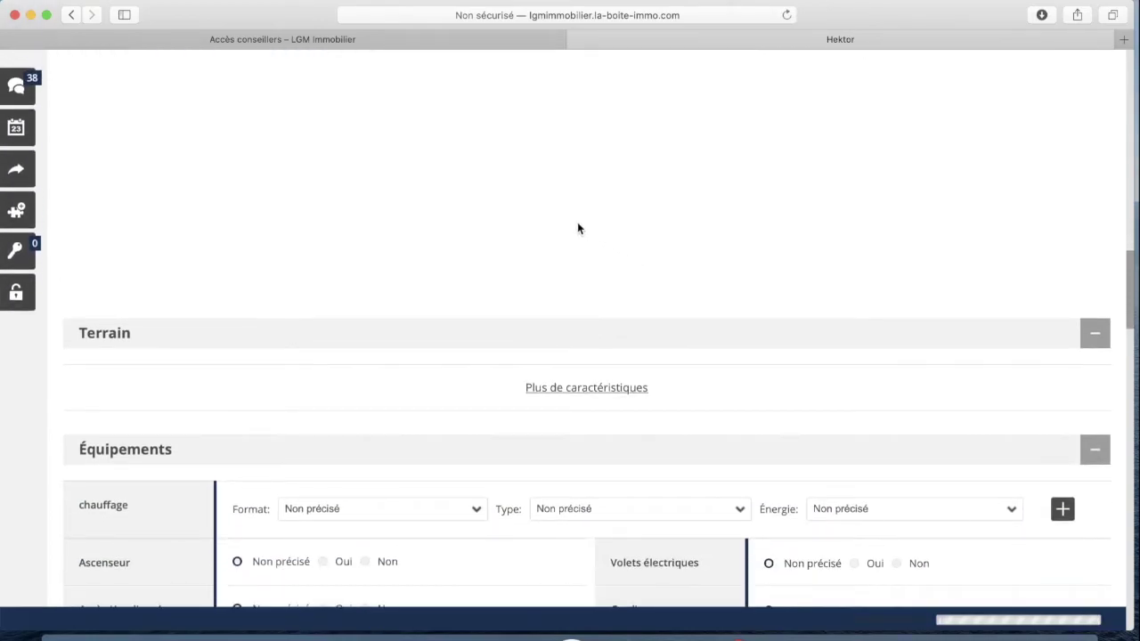
{"action": "scroll", "coordinate": [626, 243], "scroll_direction": "up", "scroll_amount": 6}
{"action": "scroll", "coordinate": [626, 243], "scroll_direction": "up", "scroll_amount": 5}
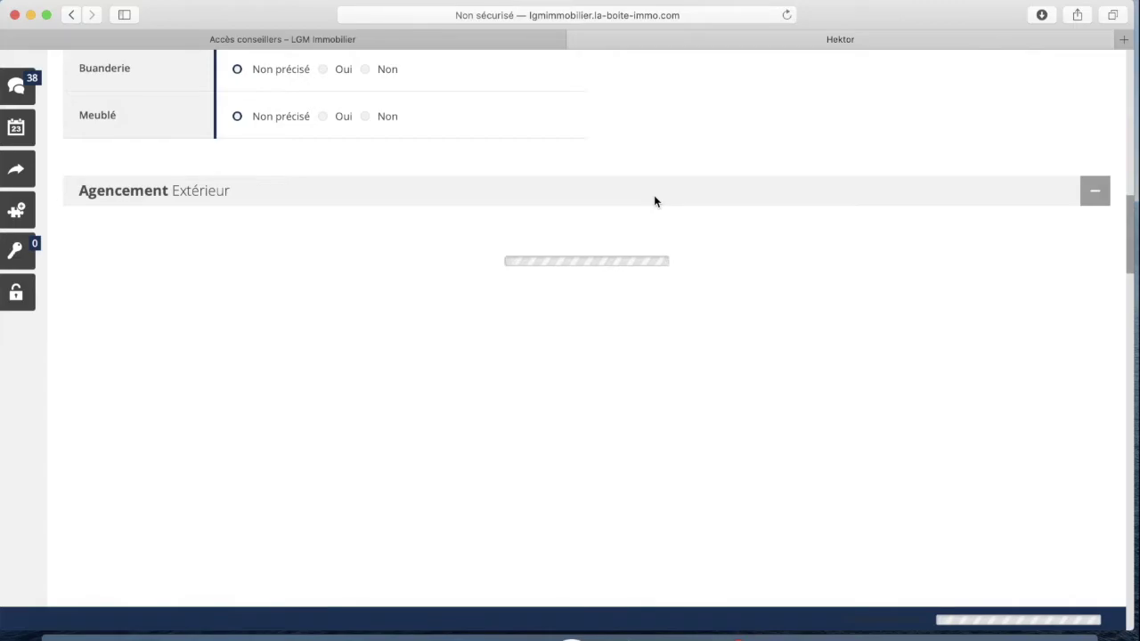
{"action": "scroll", "coordinate": [392, 218], "scroll_direction": "up", "scroll_amount": 1}
{"action": "scroll", "coordinate": [406, 210], "scroll_direction": "down", "scroll_amount": 2}
{"action": "scroll", "coordinate": [406, 210], "scroll_direction": "down", "scroll_amount": 8}
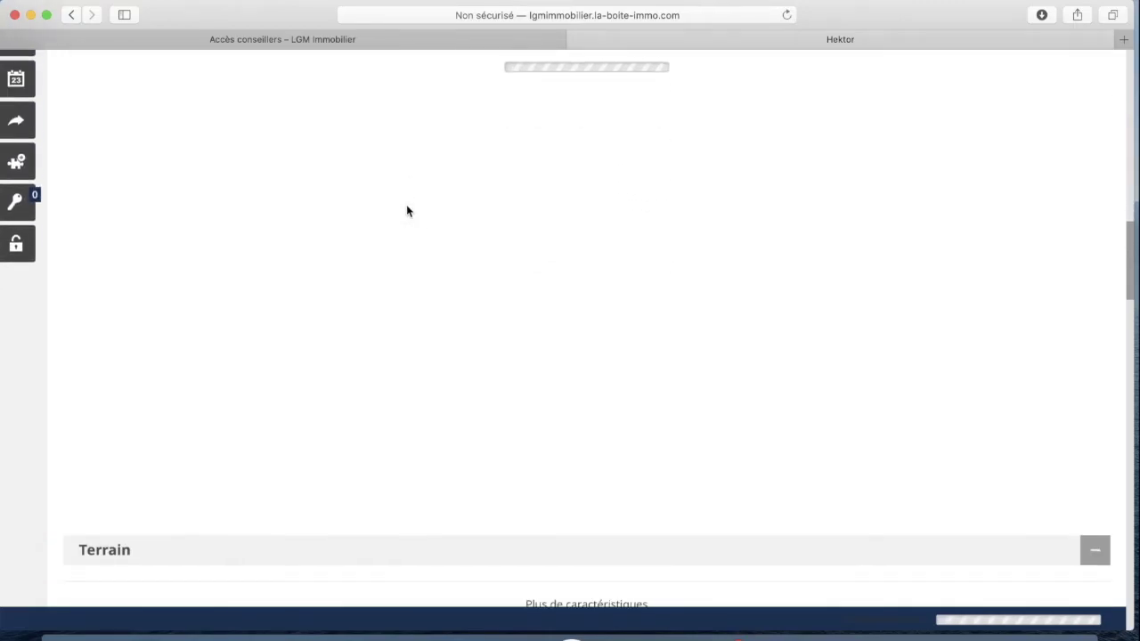
{"action": "scroll", "coordinate": [407, 211], "scroll_direction": "down", "scroll_amount": 10}
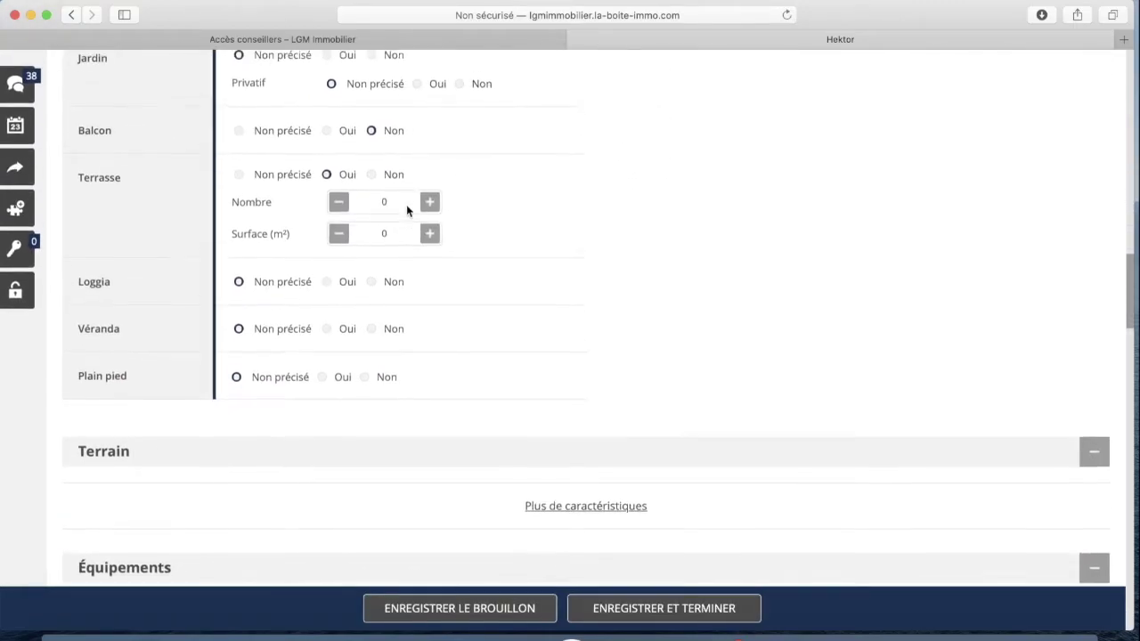
{"action": "scroll", "coordinate": [408, 211], "scroll_direction": "down", "scroll_amount": 8}
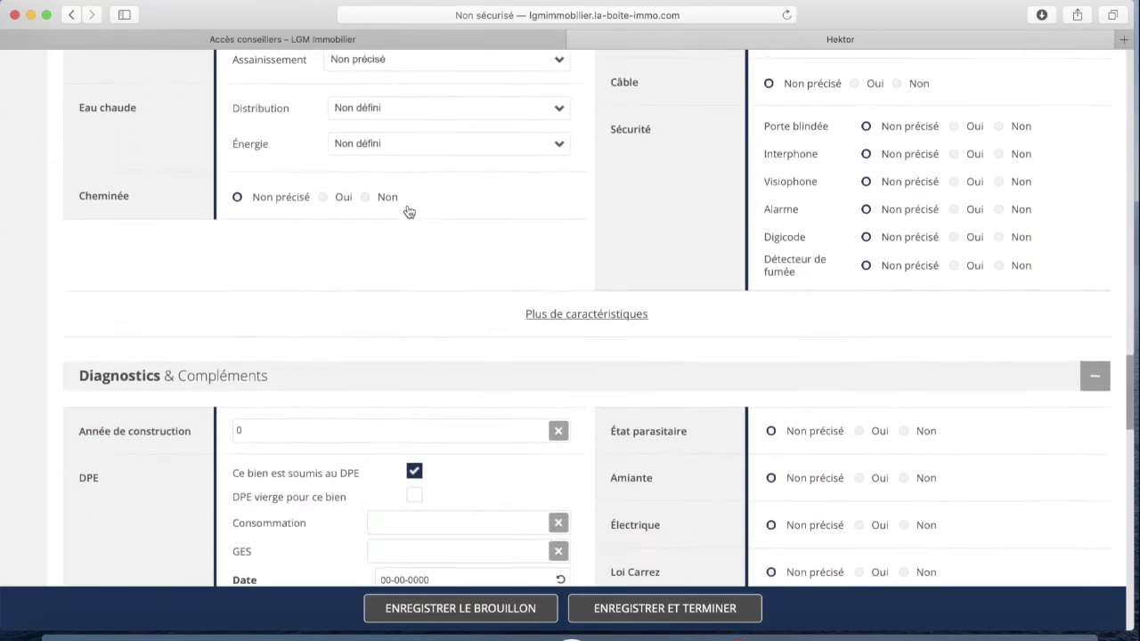
{"action": "scroll", "coordinate": [407, 210], "scroll_direction": "up", "scroll_amount": 6}
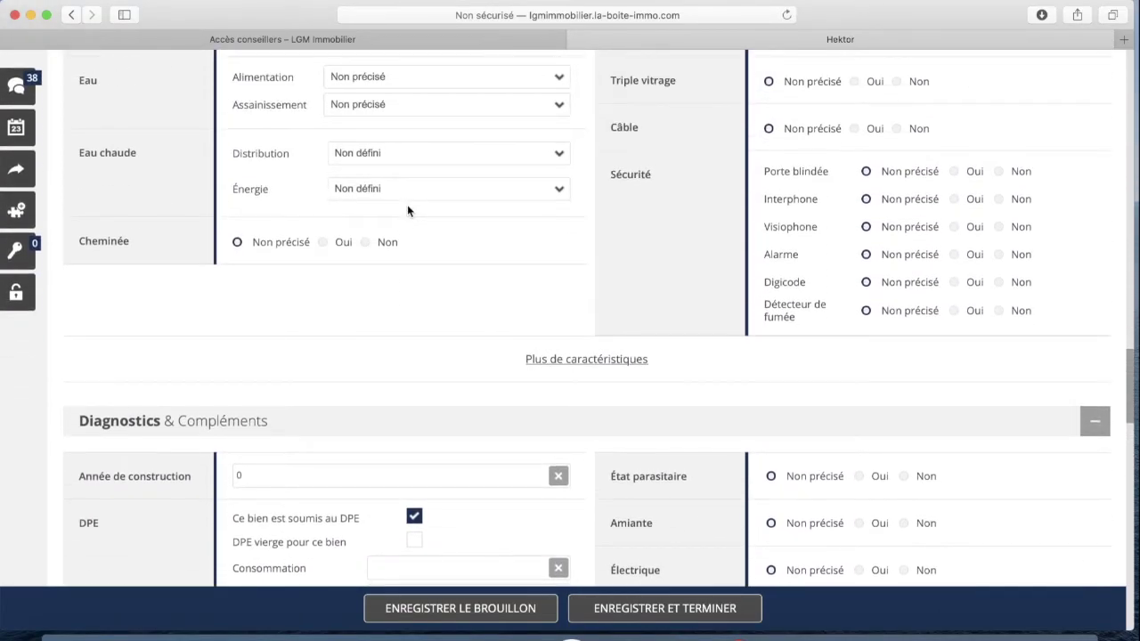
{"action": "scroll", "coordinate": [407, 210], "scroll_direction": "up", "scroll_amount": 11}
{"action": "scroll", "coordinate": [434, 227], "scroll_direction": "down", "scroll_amount": 5}
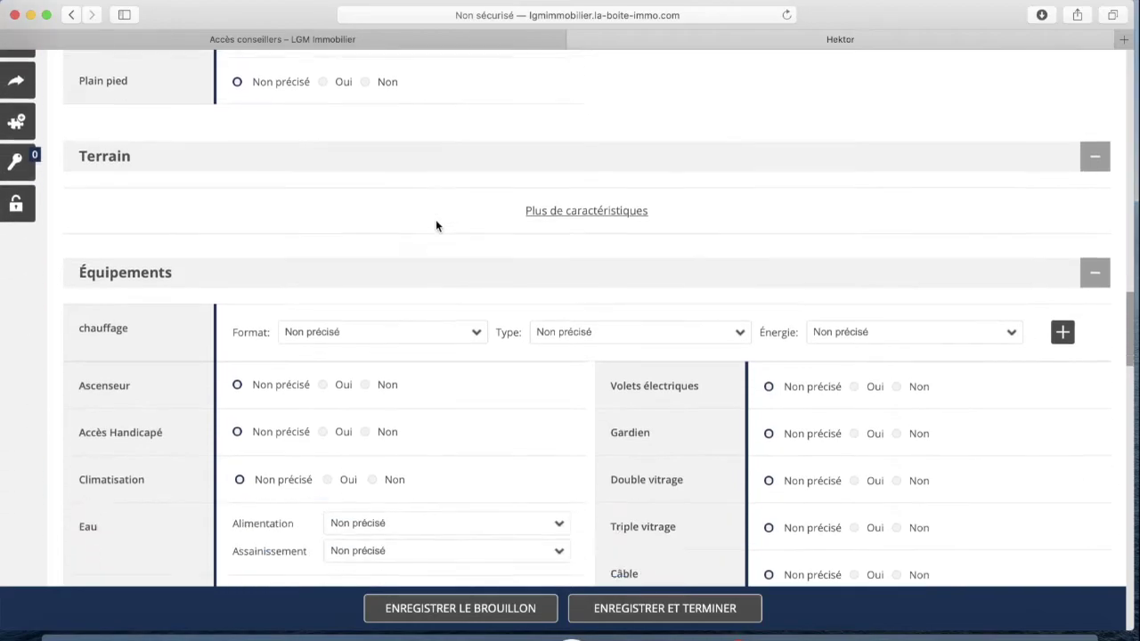
Set heating to Individuel format, Air type, with Climatisation energy
{"action": "left_click", "coordinate": [354, 153]}
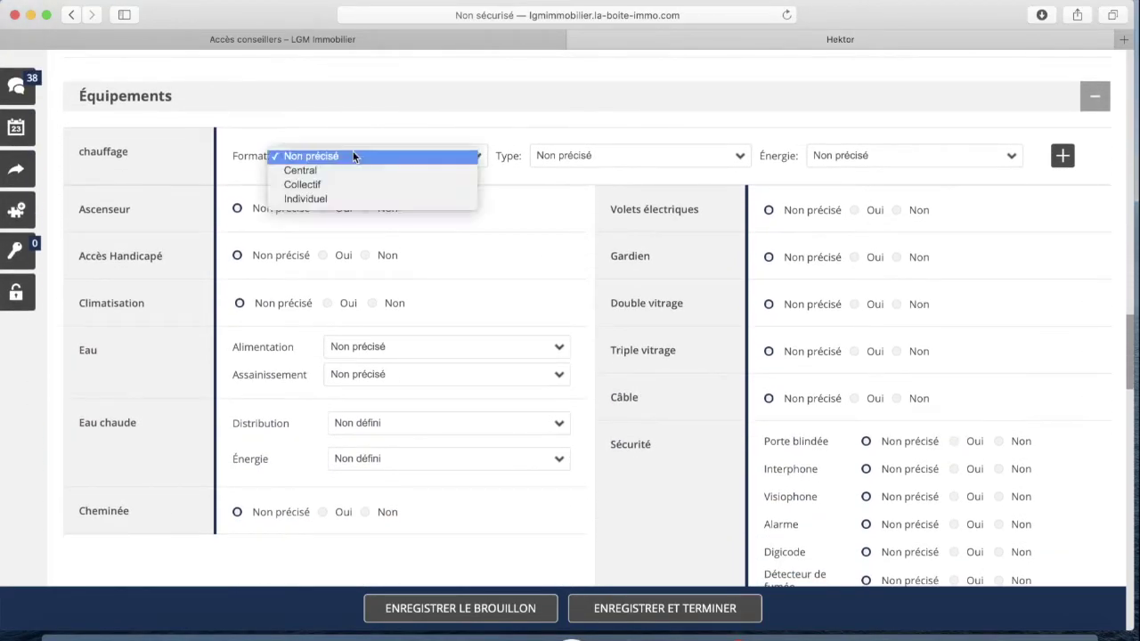
{"action": "left_click", "coordinate": [355, 197]}
{"action": "left_click", "coordinate": [605, 161]}
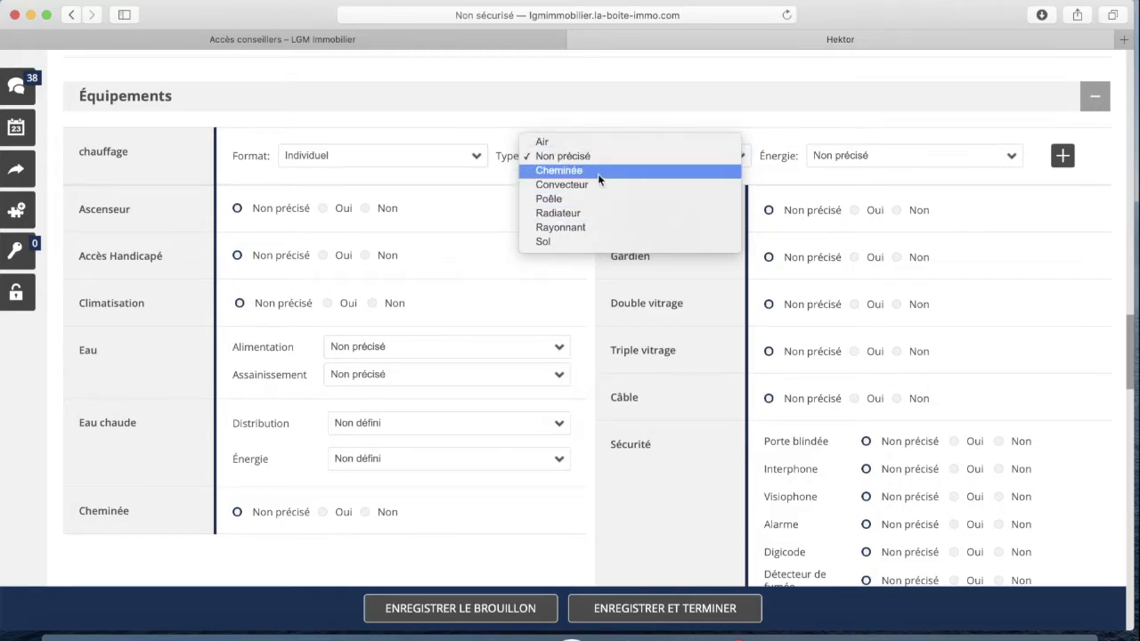
{"action": "left_click", "coordinate": [571, 140]}
{"action": "left_click", "coordinate": [893, 153]}
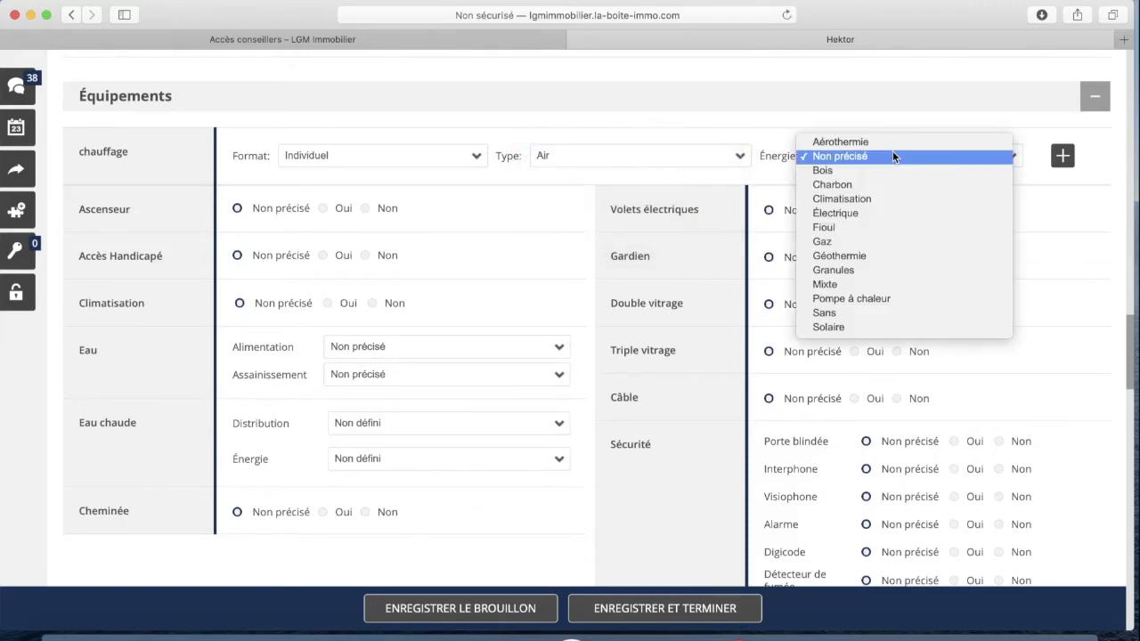
{"action": "left_click", "coordinate": [883, 200]}
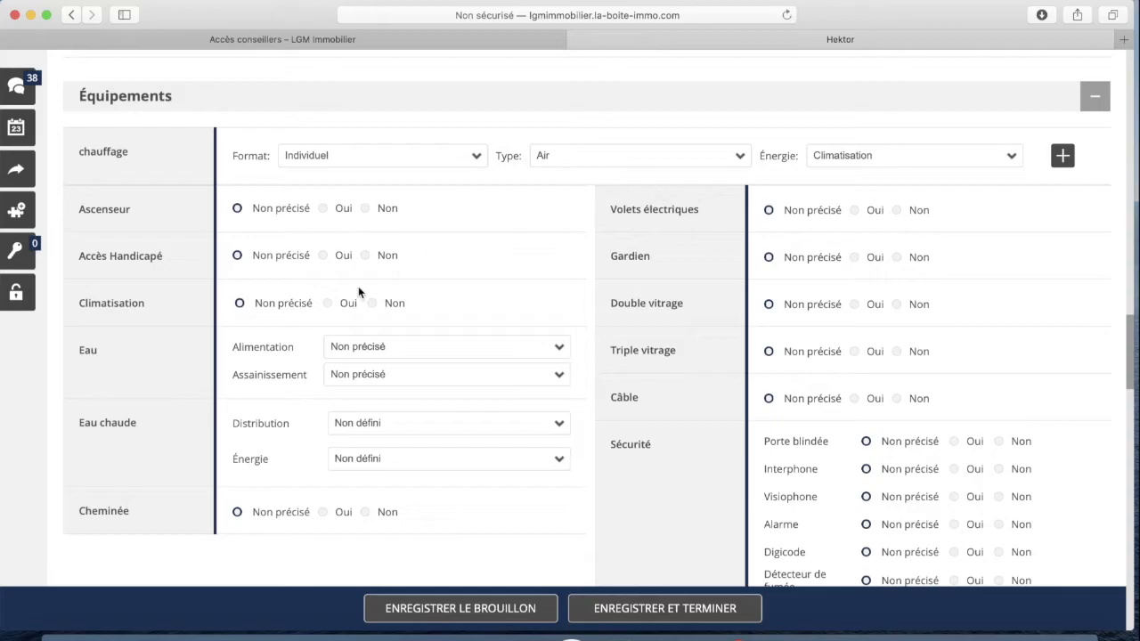
Mark the property as having a lift, wheelchair access and air conditioning
{"action": "left_click", "coordinate": [324, 210]}
{"action": "scroll", "coordinate": [374, 297], "scroll_direction": "down", "scroll_amount": 2}
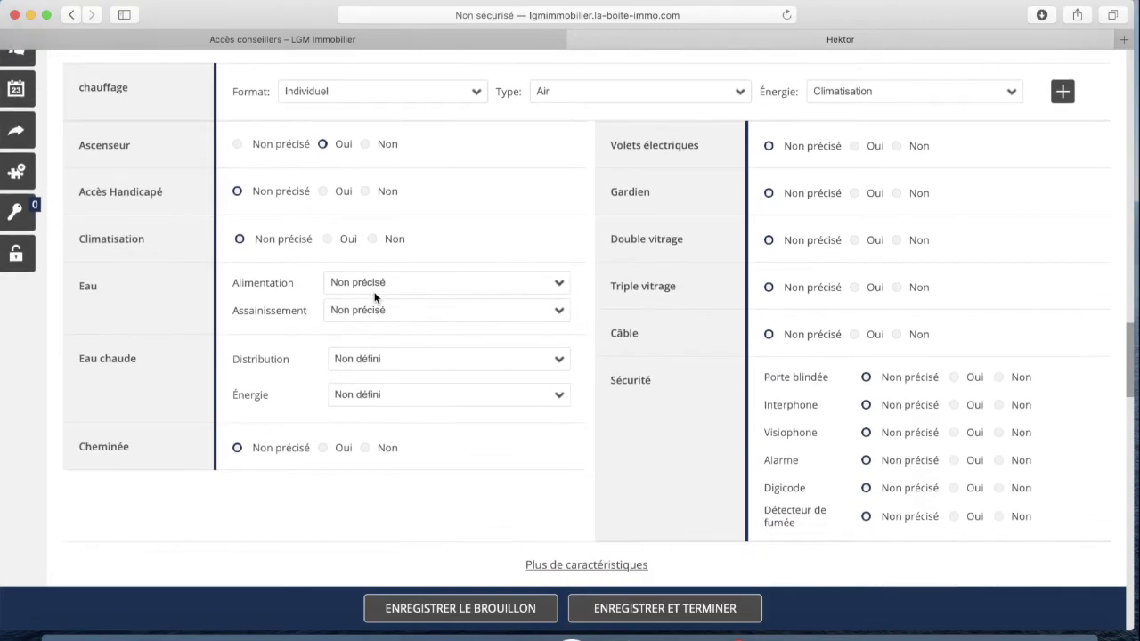
{"action": "left_click", "coordinate": [322, 191]}
{"action": "left_click", "coordinate": [328, 240]}
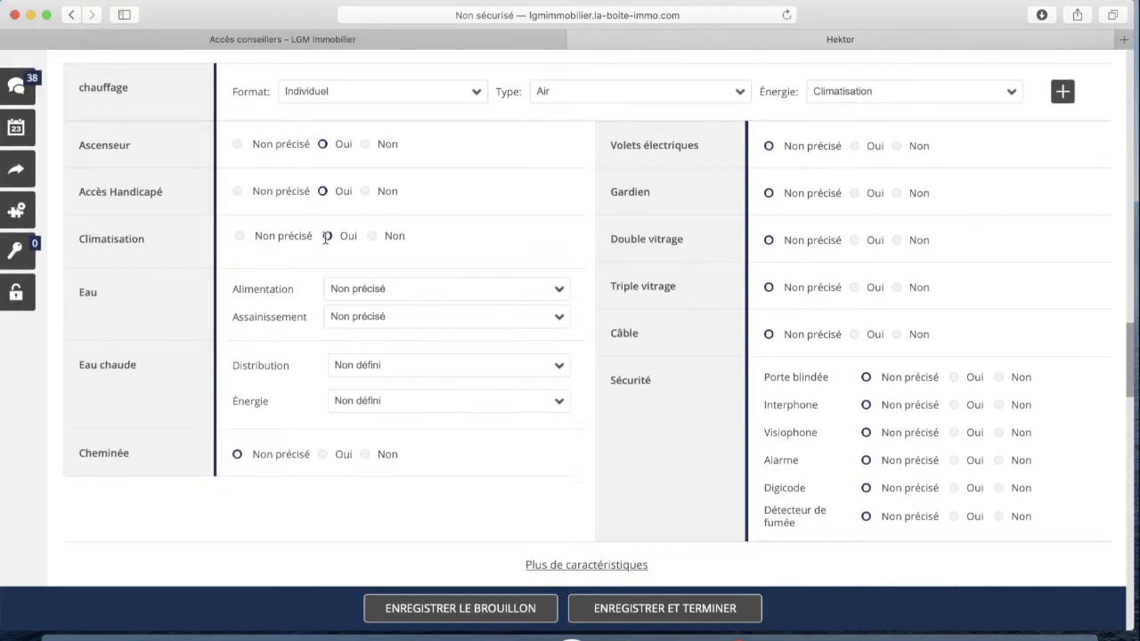
{"action": "scroll", "coordinate": [403, 280], "scroll_direction": "down", "scroll_amount": 1}
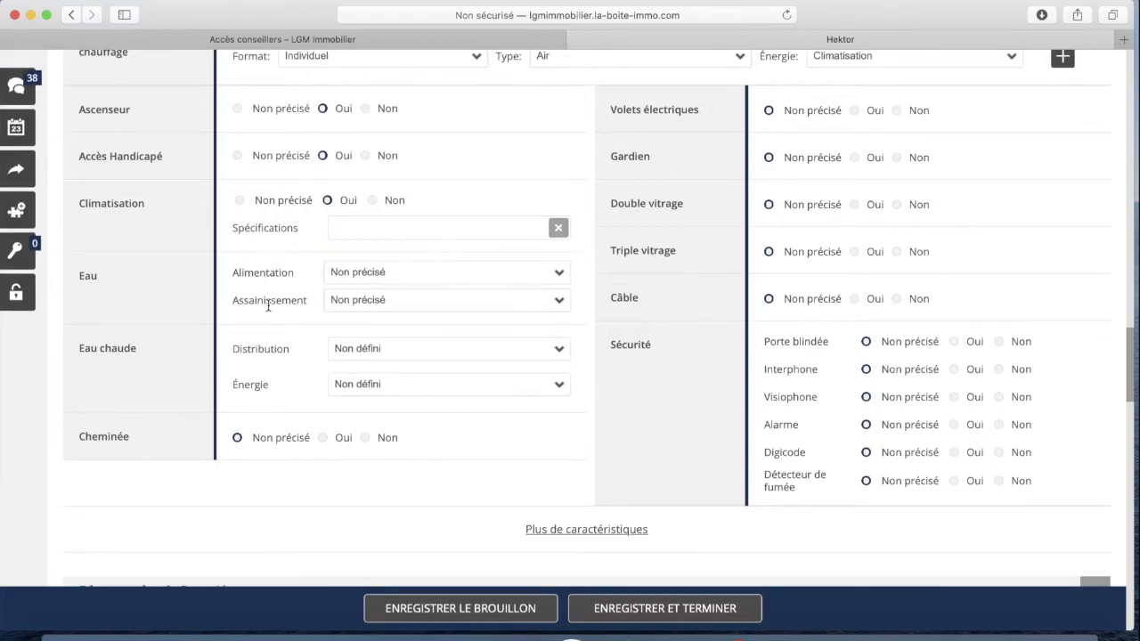
{"action": "scroll", "coordinate": [267, 300], "scroll_direction": "down", "scroll_amount": 1}
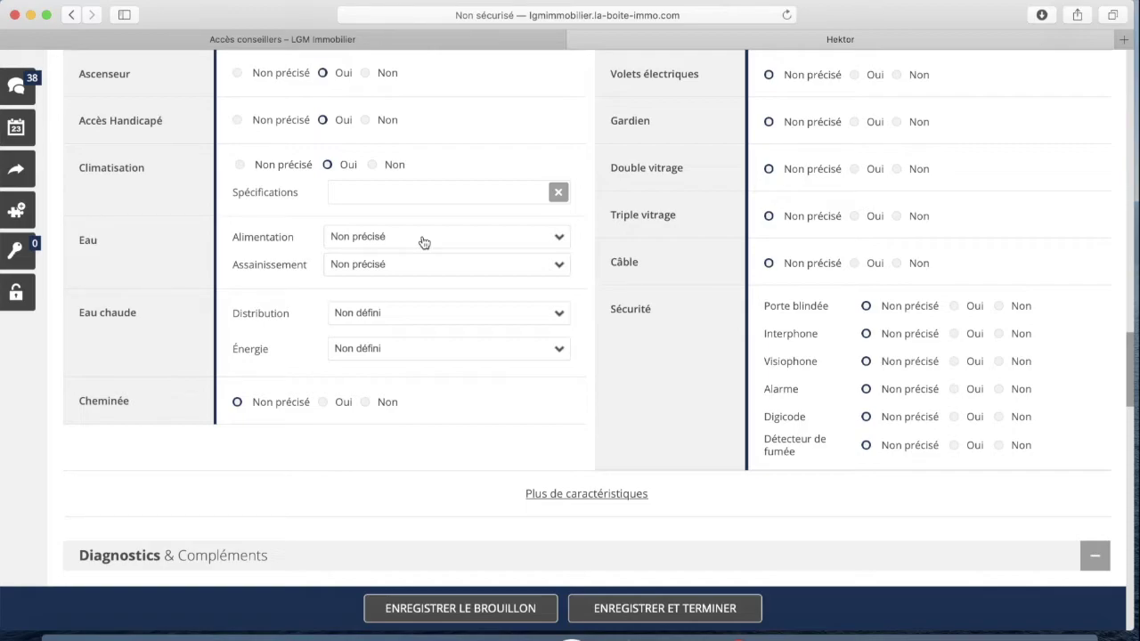
Set the water supply to Individuel and the sanitation to Tout à l'égout
{"action": "left_click", "coordinate": [418, 241]}
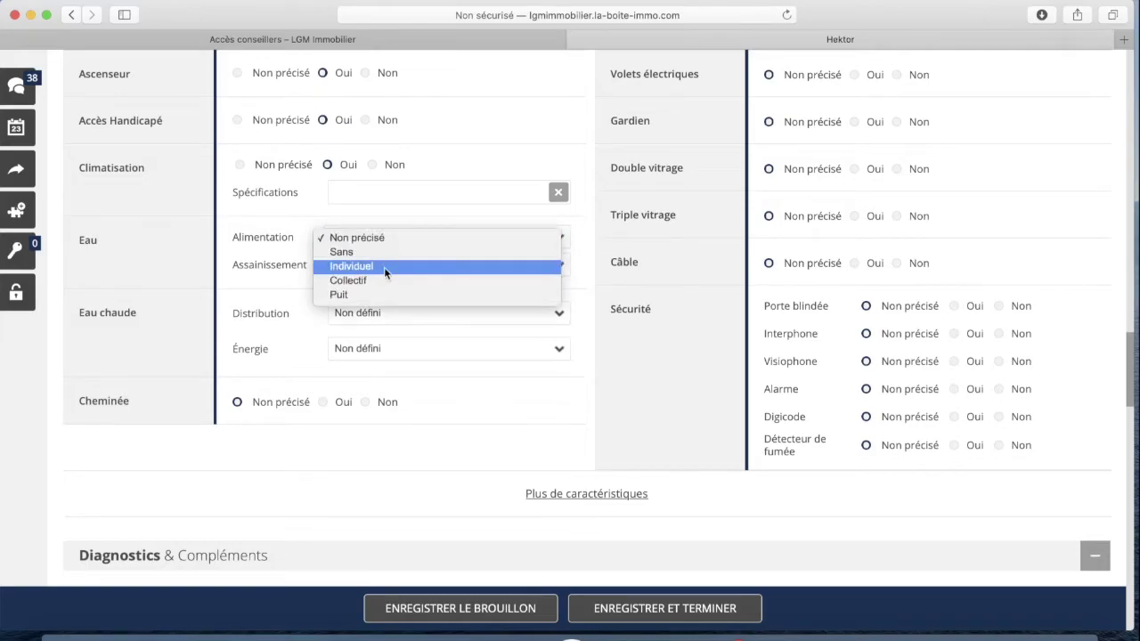
{"action": "left_click", "coordinate": [383, 266]}
{"action": "left_click", "coordinate": [404, 271]}
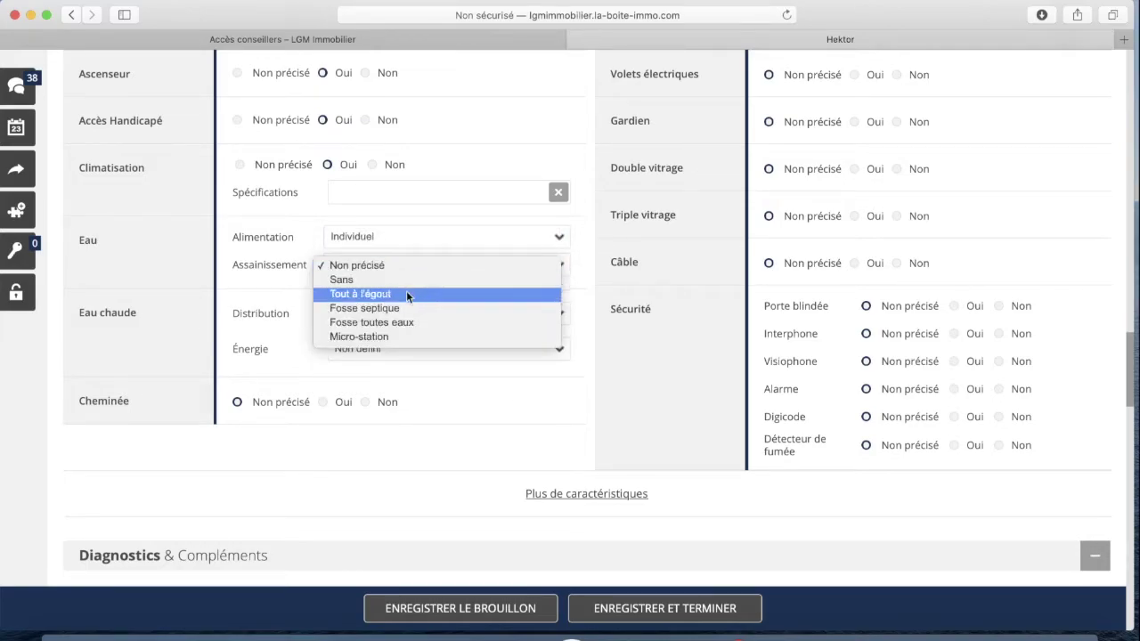
{"action": "left_click", "coordinate": [427, 294]}
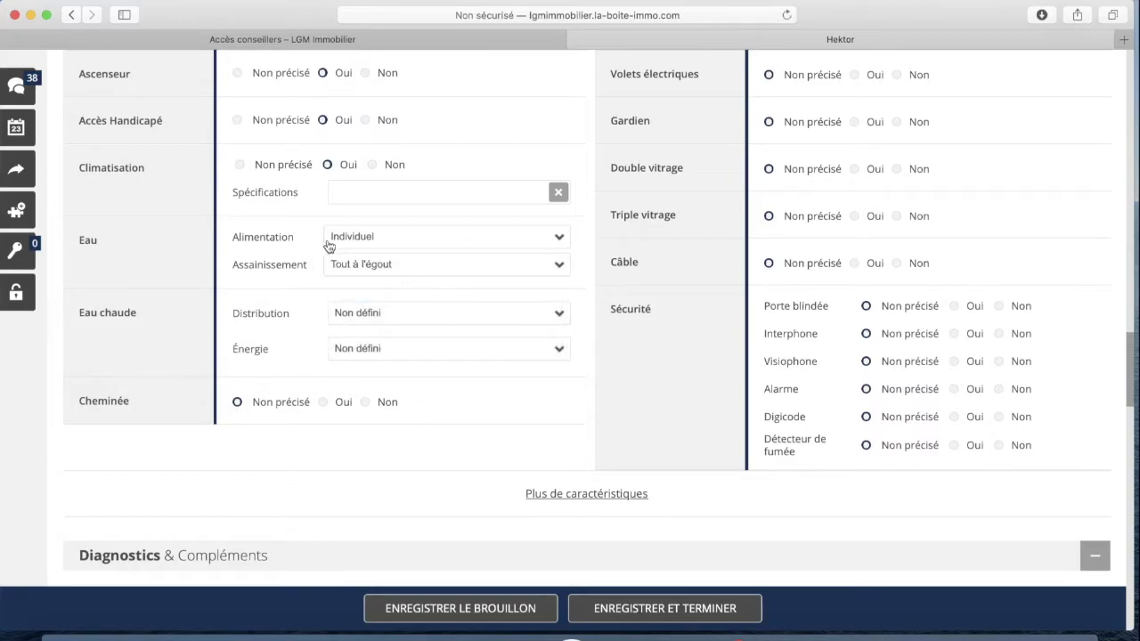
{"action": "scroll", "coordinate": [427, 285], "scroll_direction": "down", "scroll_amount": 2}
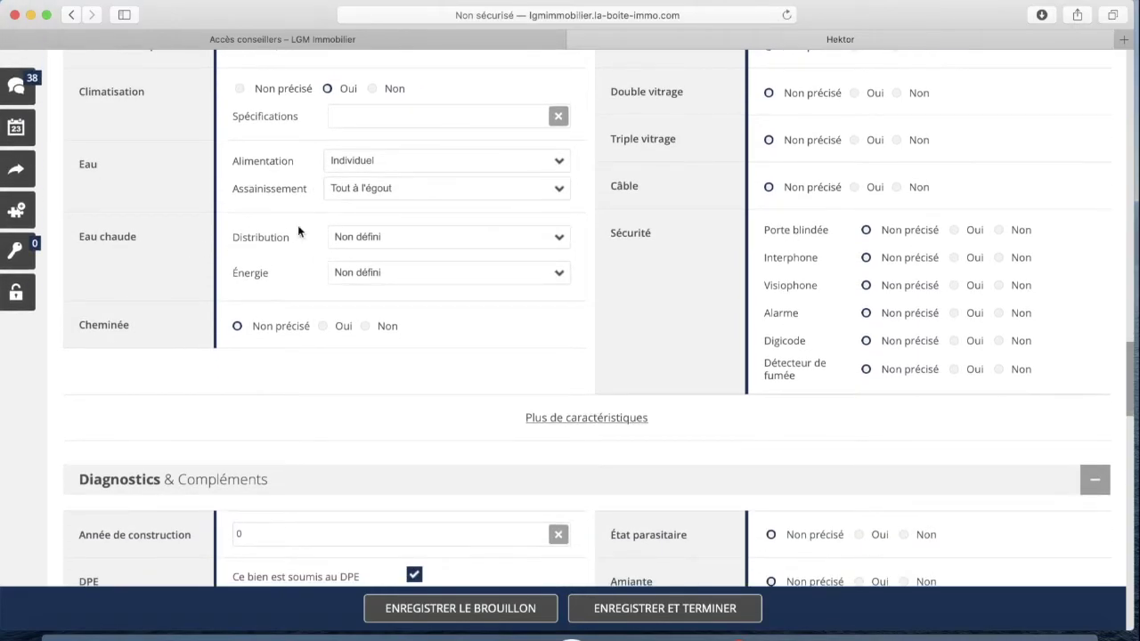
Set hot water to Individuelle with Ballon électrique, and record no fireplace
{"action": "left_click", "coordinate": [359, 240]}
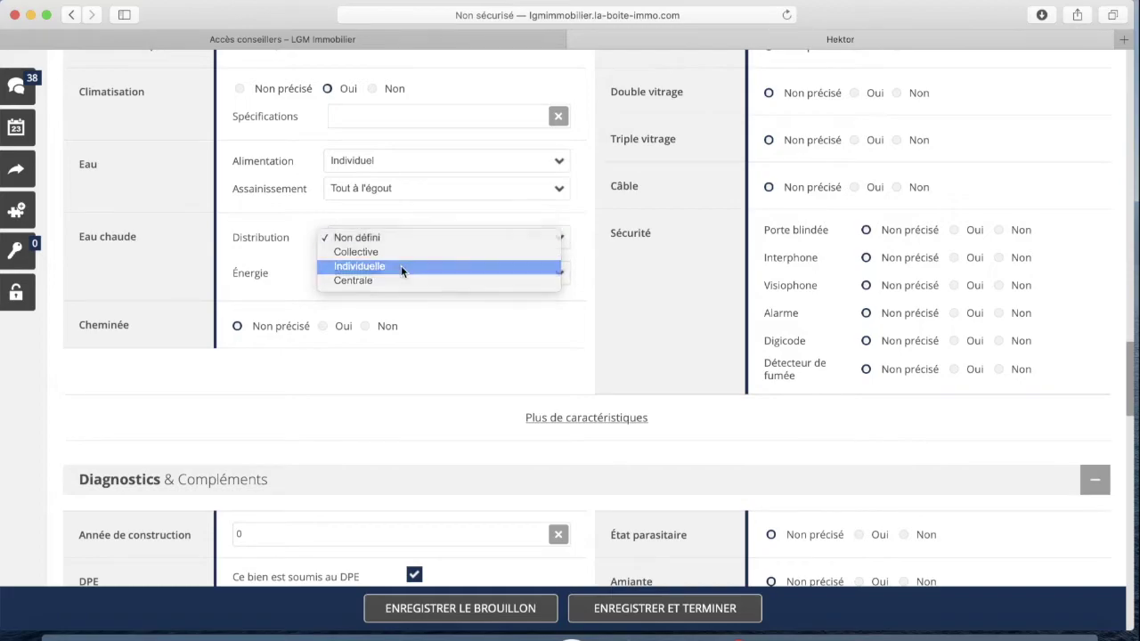
{"action": "left_click", "coordinate": [400, 265]}
{"action": "left_click", "coordinate": [394, 271]}
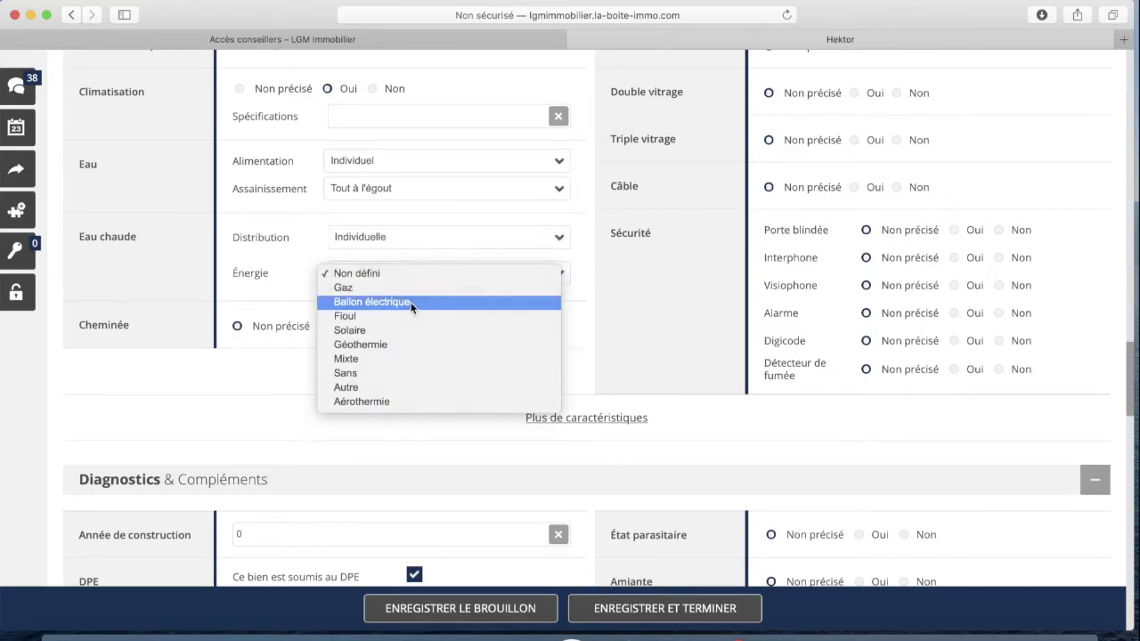
{"action": "left_click", "coordinate": [405, 304]}
{"action": "left_click", "coordinate": [365, 325]}
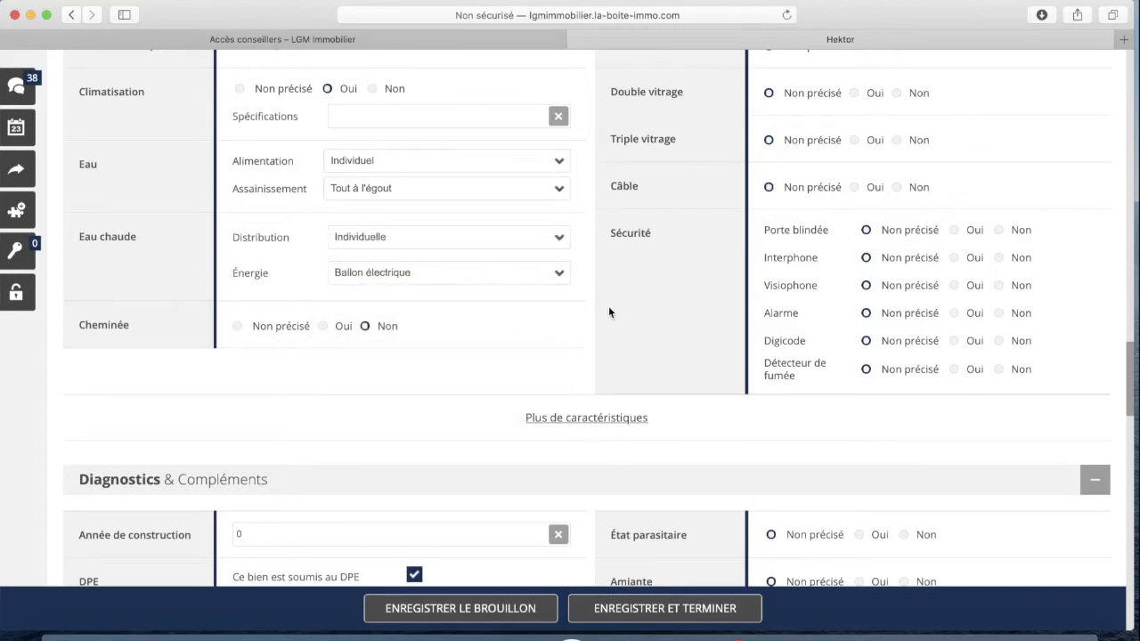
{"action": "scroll", "coordinate": [1021, 224], "scroll_direction": "up", "scroll_amount": 2}
{"action": "scroll", "coordinate": [766, 288], "scroll_direction": "down", "scroll_amount": 7}
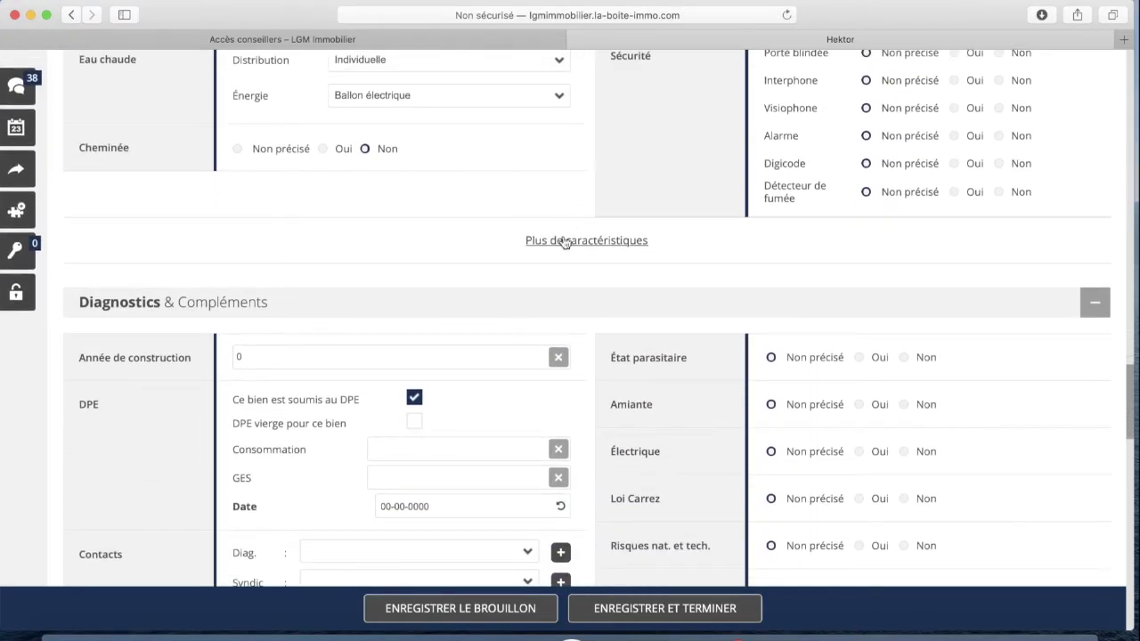
{"action": "scroll", "coordinate": [415, 262], "scroll_direction": "down", "scroll_amount": 5}
{"action": "scroll", "coordinate": [416, 261], "scroll_direction": "down", "scroll_amount": 1}
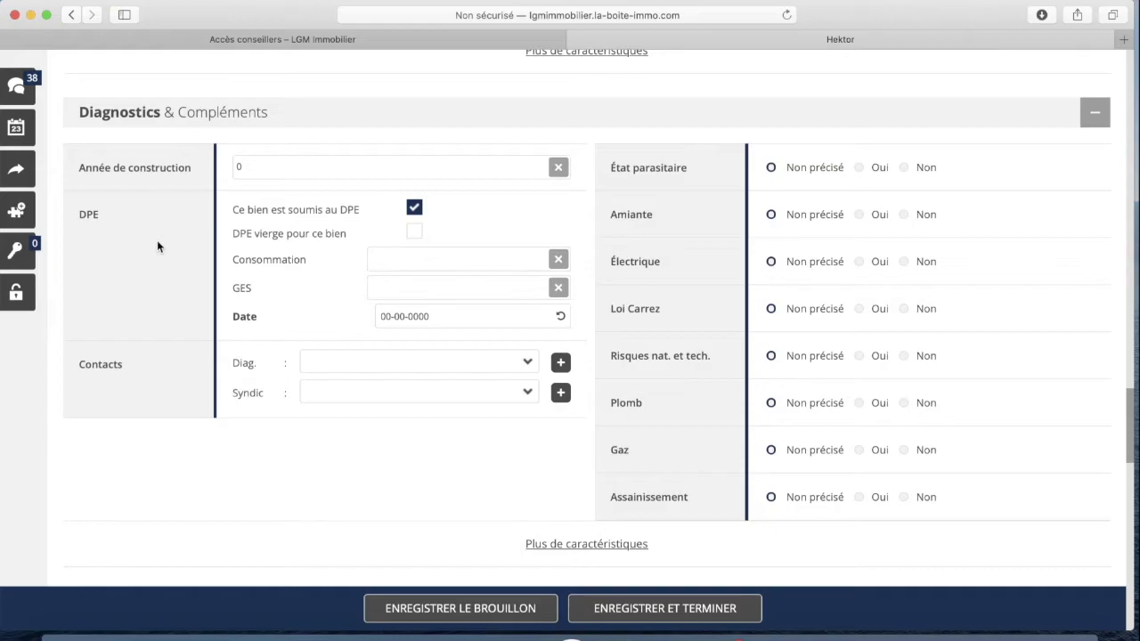
{"action": "scroll", "coordinate": [174, 281], "scroll_direction": "down", "scroll_amount": 2}
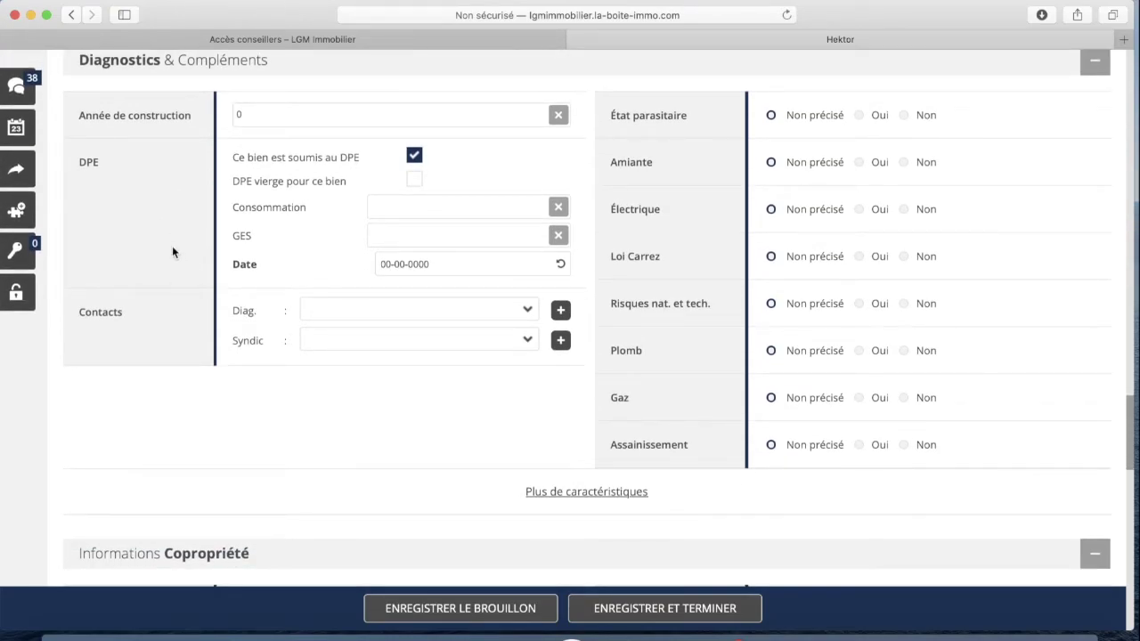
{"action": "scroll", "coordinate": [169, 285], "scroll_direction": "down", "scroll_amount": 1}
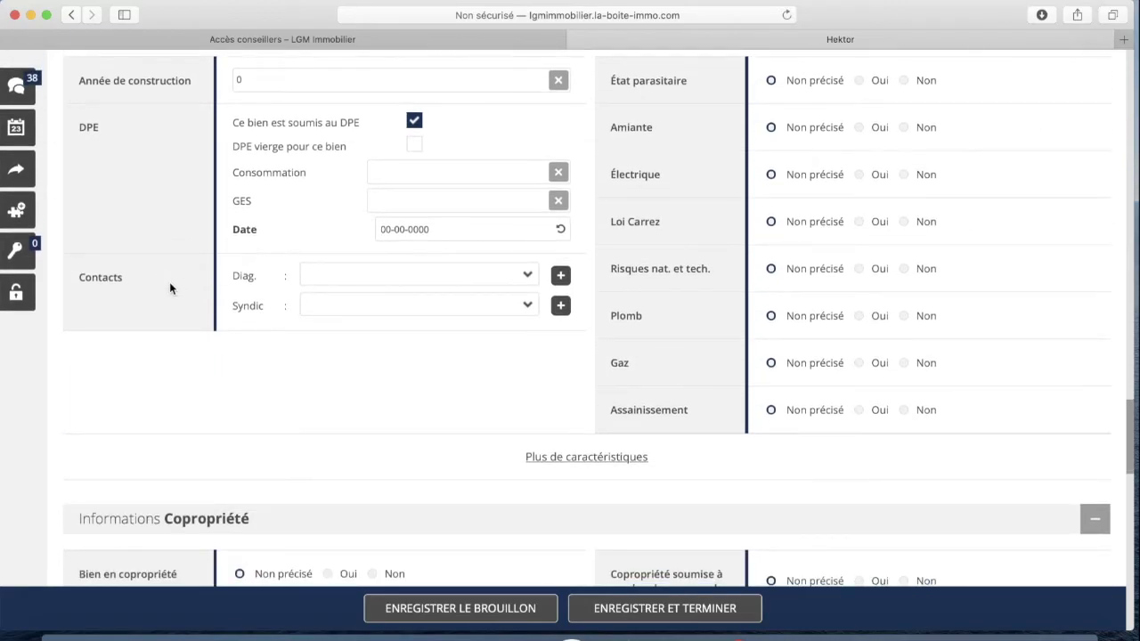
{"action": "scroll", "coordinate": [170, 282], "scroll_direction": "up", "scroll_amount": 2}
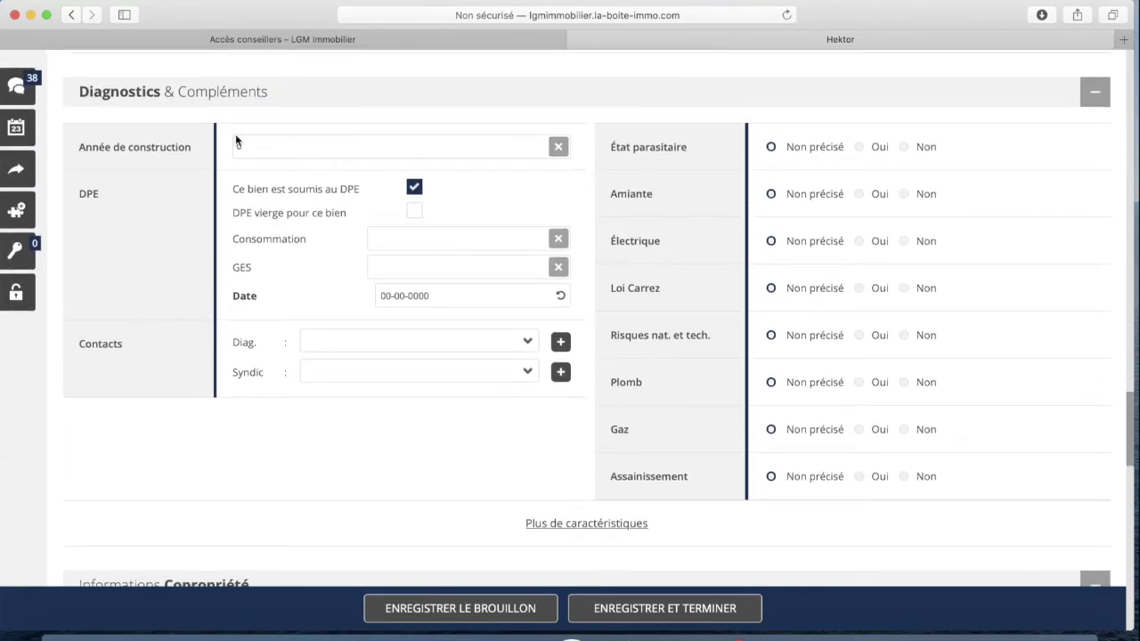
{"action": "scroll", "coordinate": [233, 154], "scroll_direction": "down", "scroll_amount": 1}
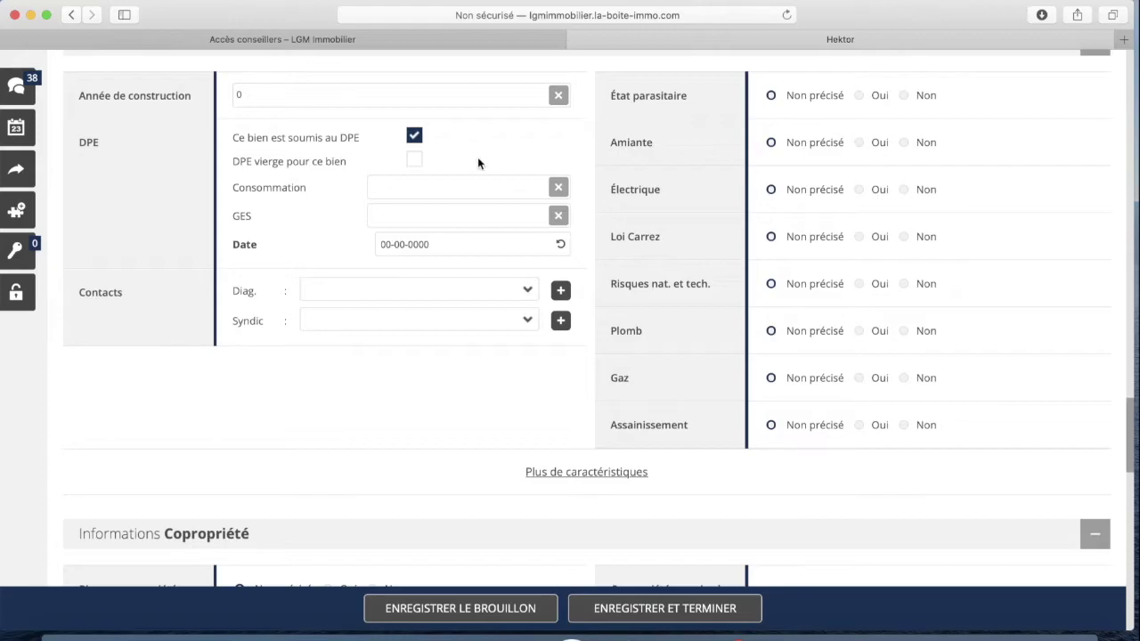
{"action": "left_click", "coordinate": [414, 158]}
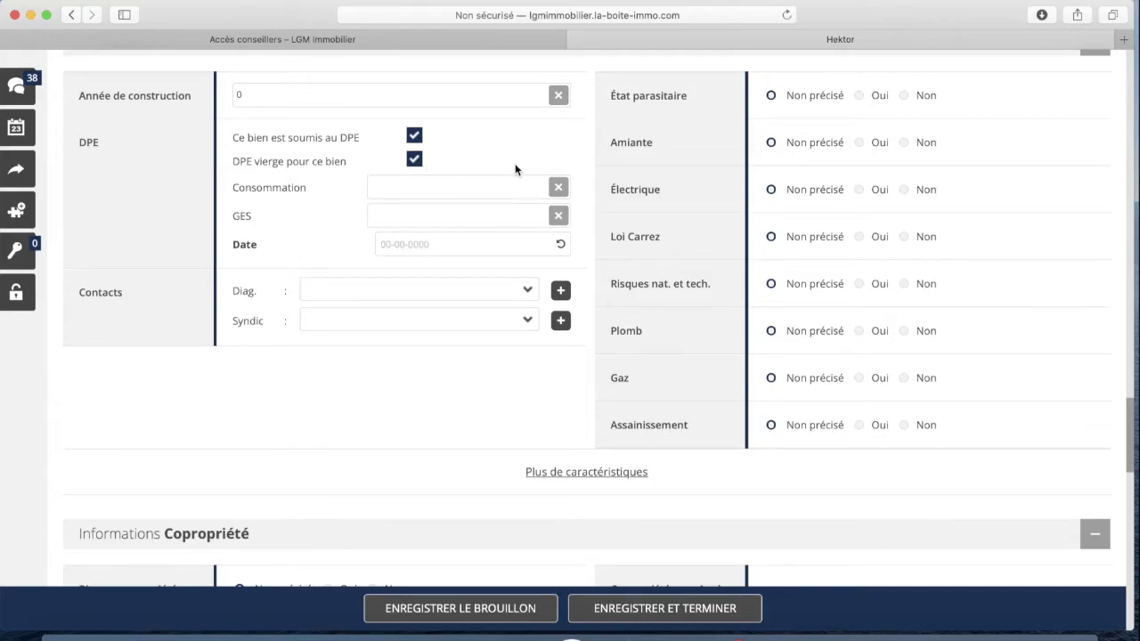
{"action": "left_click", "coordinate": [417, 138]}
{"action": "right_click", "coordinate": [410, 133]}
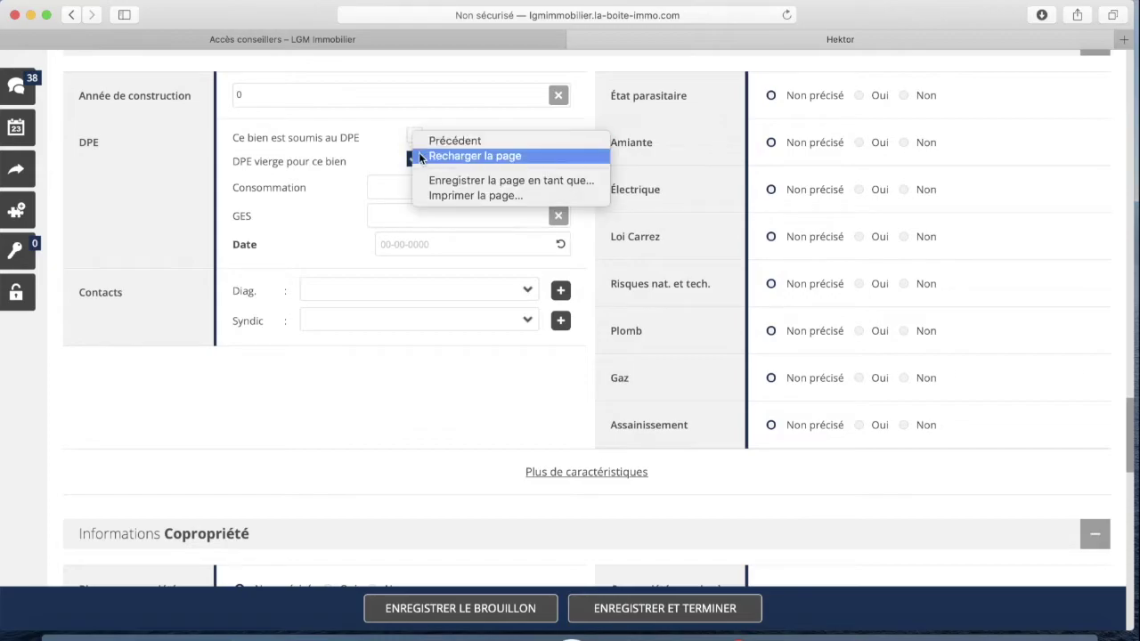
{"action": "left_click", "coordinate": [412, 162]}
{"action": "left_click", "coordinate": [414, 135]}
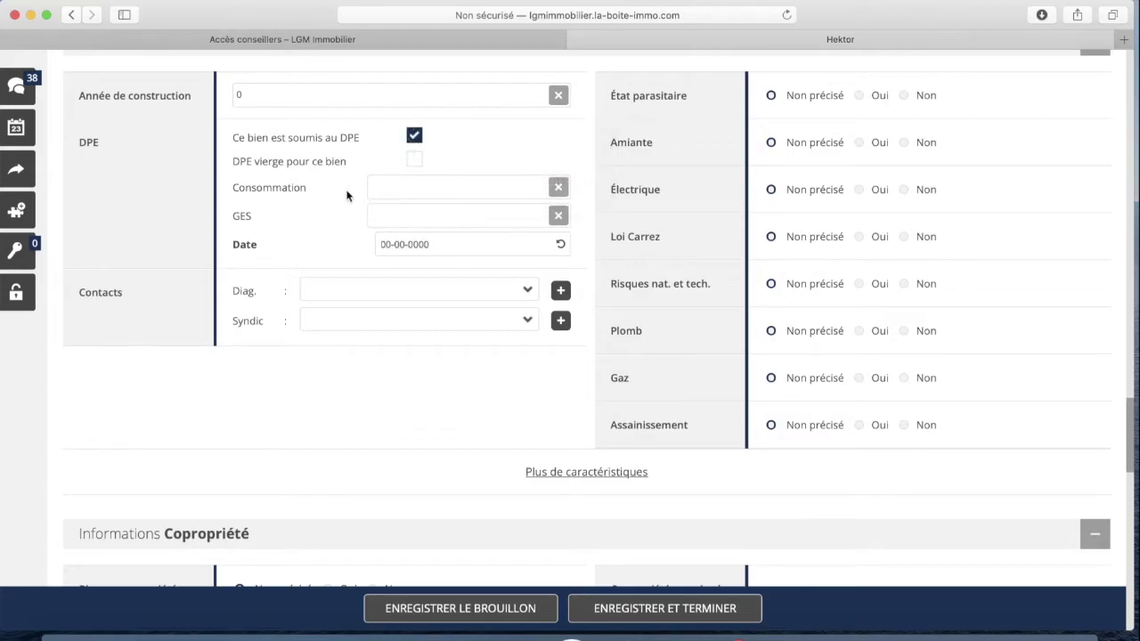
{"action": "scroll", "coordinate": [386, 218], "scroll_direction": "down", "scroll_amount": 1}
Set Bien en copropriété to Oui and Copropriété soumise à un plan de sauvegarde to Non
{"action": "scroll", "coordinate": [387, 218], "scroll_direction": "down", "scroll_amount": 8}
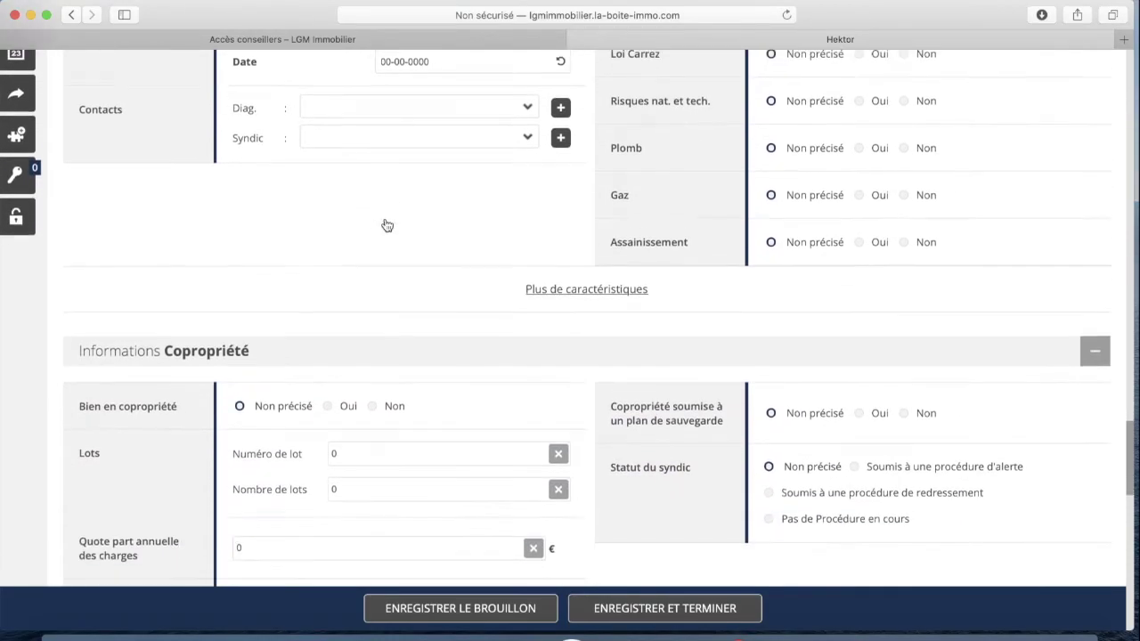
{"action": "scroll", "coordinate": [419, 218], "scroll_direction": "down", "scroll_amount": 2}
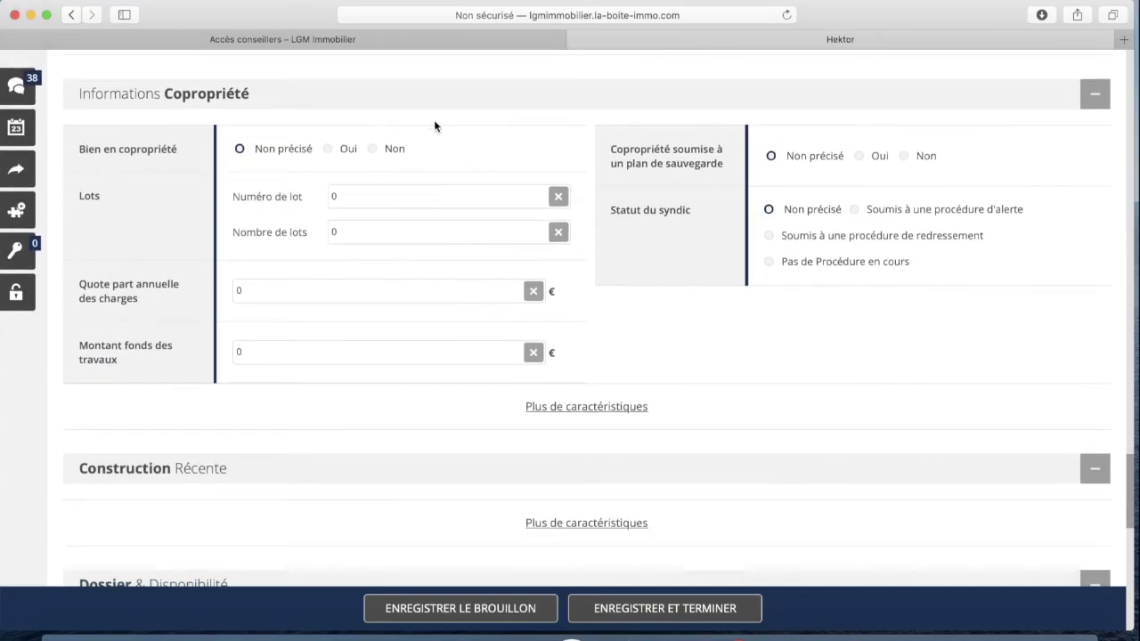
{"action": "left_click", "coordinate": [327, 147]}
{"action": "scroll", "coordinate": [241, 152], "scroll_direction": "down", "scroll_amount": 1}
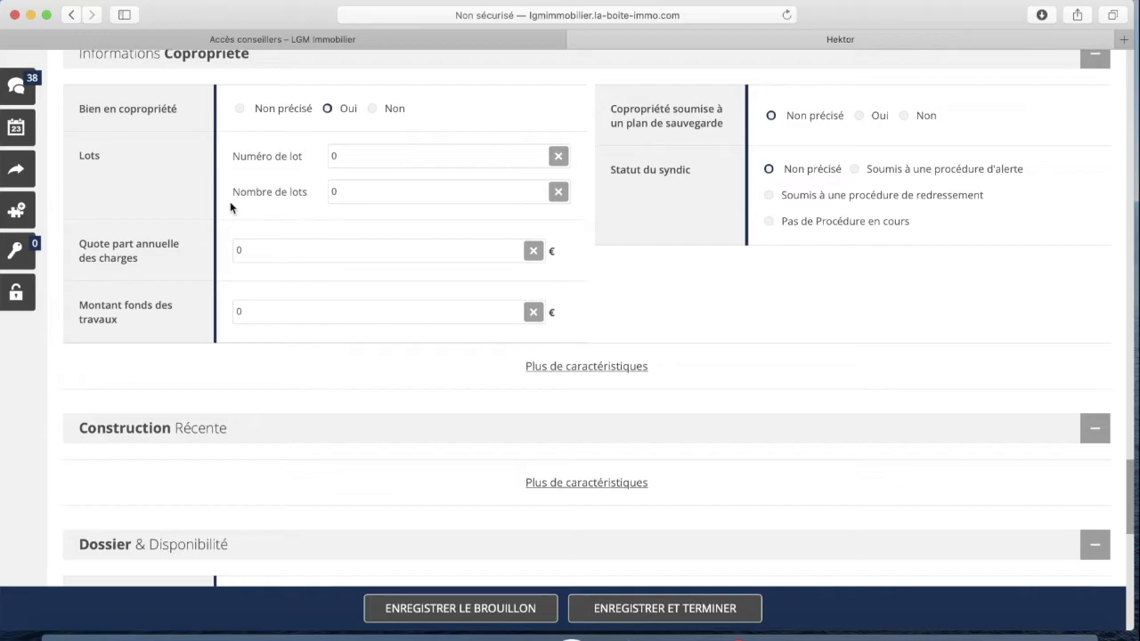
{"action": "scroll", "coordinate": [158, 210], "scroll_direction": "down", "scroll_amount": 1}
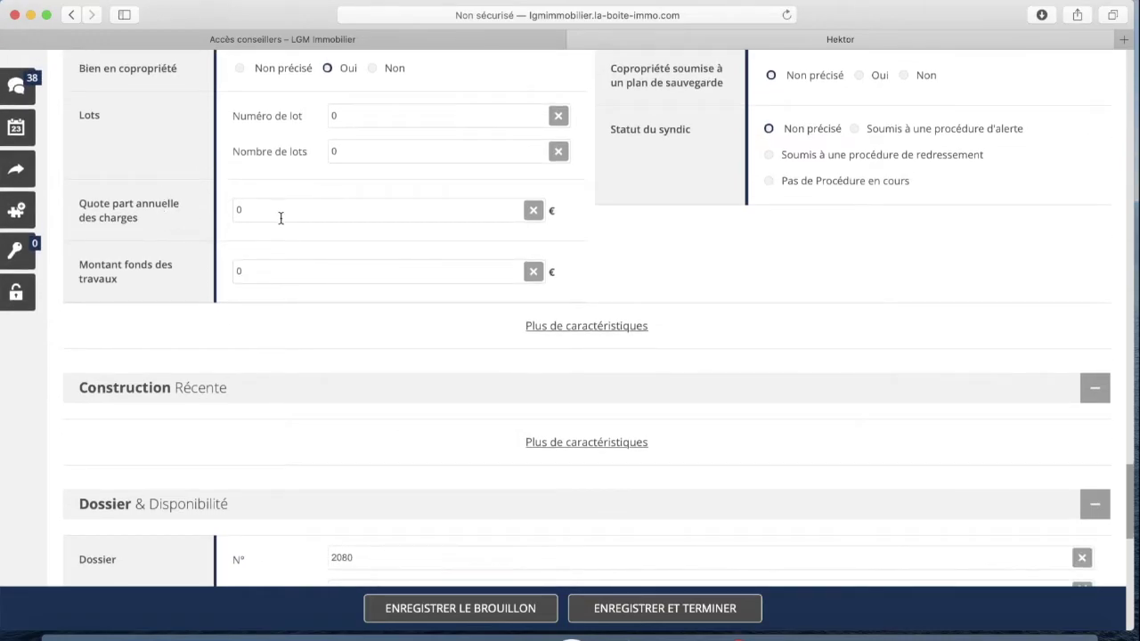
{"action": "scroll", "coordinate": [222, 256], "scroll_direction": "down", "scroll_amount": 1}
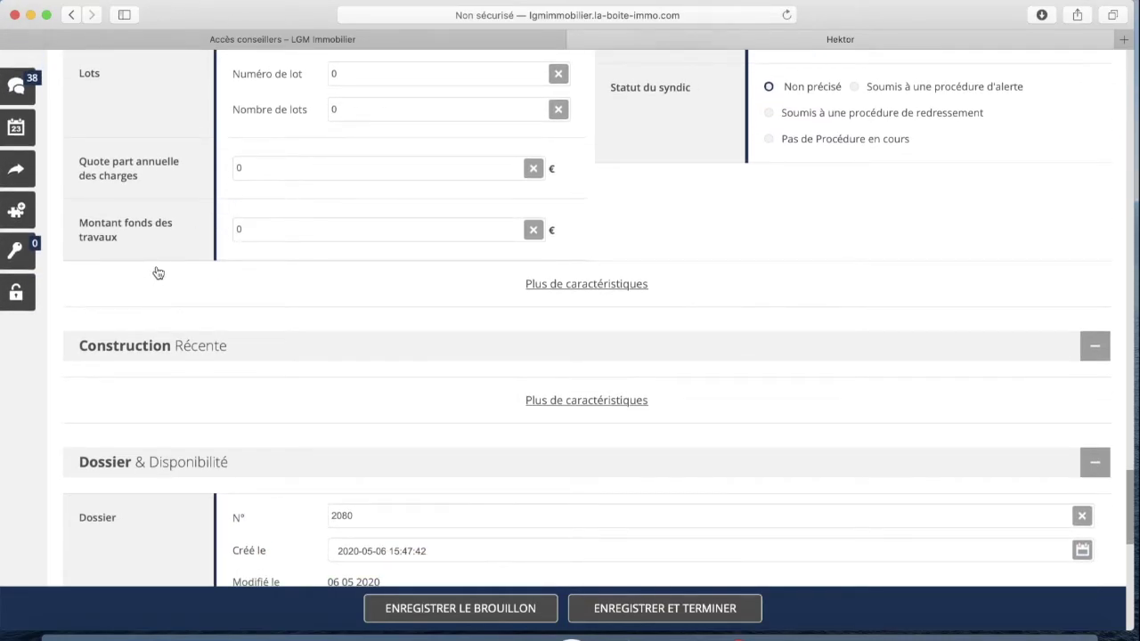
{"action": "scroll", "coordinate": [266, 264], "scroll_direction": "up", "scroll_amount": 2}
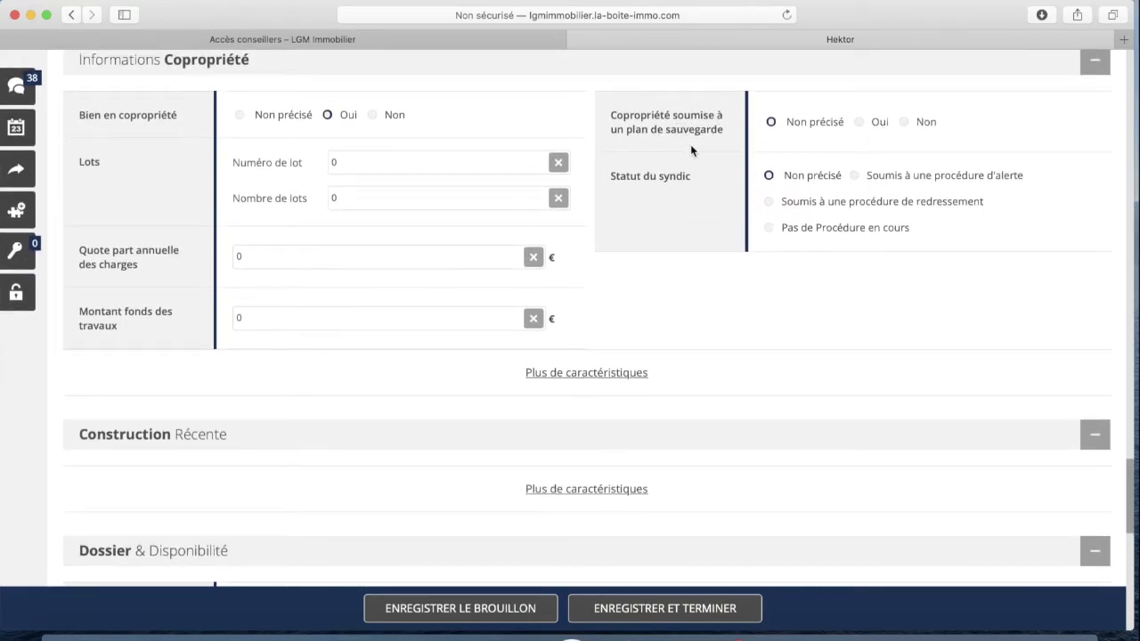
{"action": "left_click", "coordinate": [903, 122]}
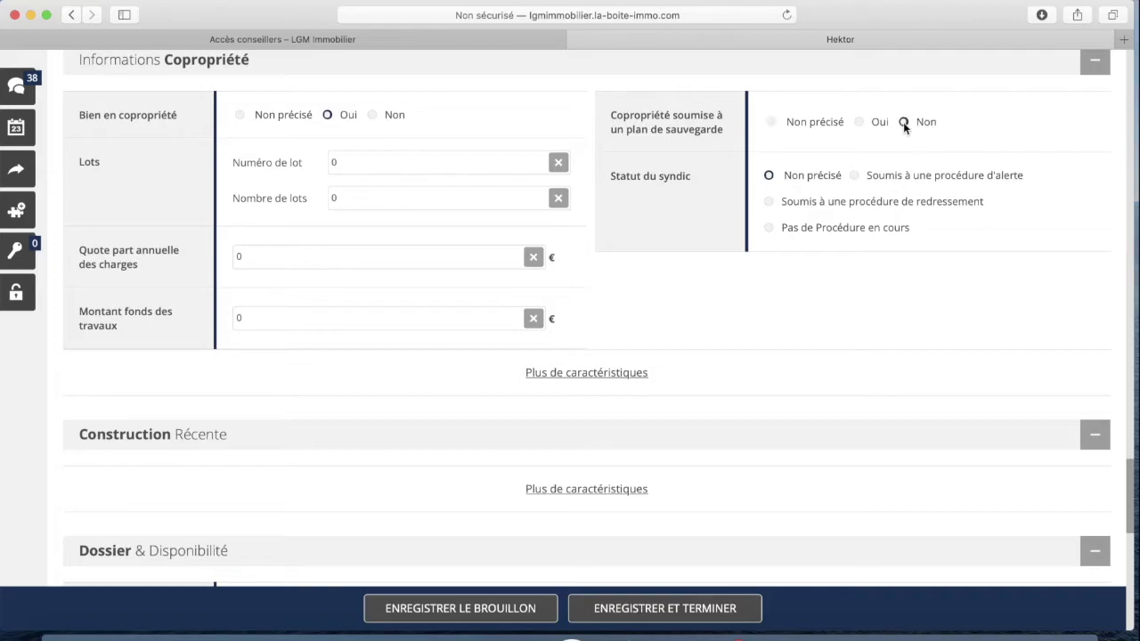
Set Statut du syndic to 'Pas de Procédure en cours'
{"action": "left_click", "coordinate": [770, 228]}
{"action": "scroll", "coordinate": [693, 274], "scroll_direction": "down", "scroll_amount": 2}
{"action": "scroll", "coordinate": [693, 274], "scroll_direction": "down", "scroll_amount": 5}
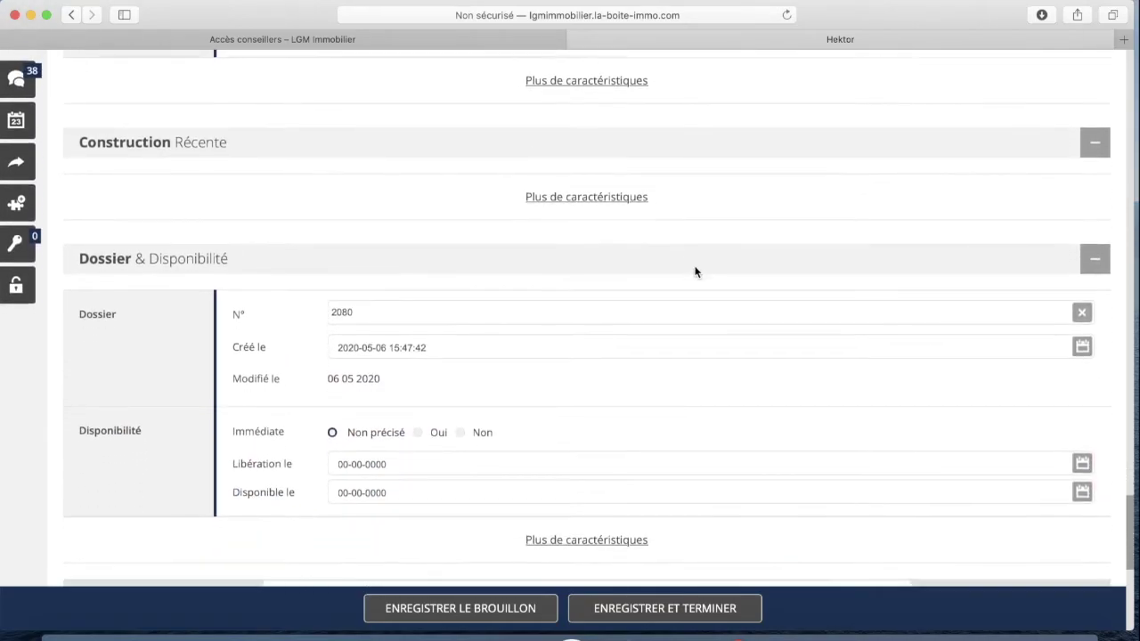
{"action": "scroll", "coordinate": [697, 272], "scroll_direction": "down", "scroll_amount": 2}
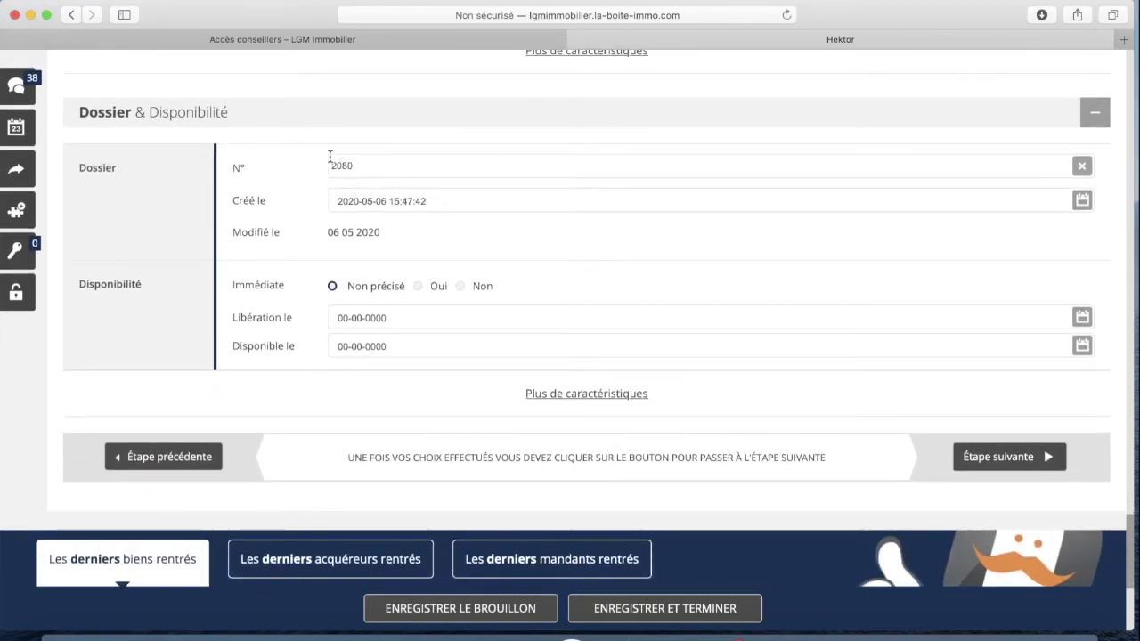
{"action": "scroll", "coordinate": [419, 203], "scroll_direction": "down", "scroll_amount": 1}
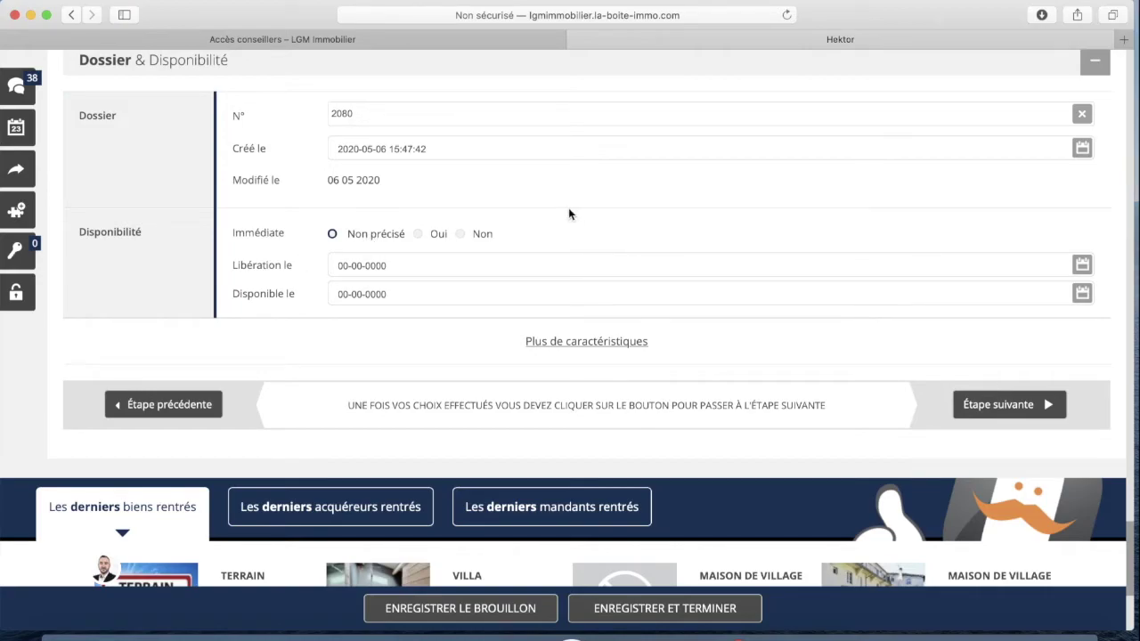
In Disponibilité, set Immédiate to Non
{"action": "left_click", "coordinate": [417, 233]}
{"action": "left_click", "coordinate": [460, 234]}
{"action": "scroll", "coordinate": [530, 239], "scroll_direction": "down", "scroll_amount": 2}
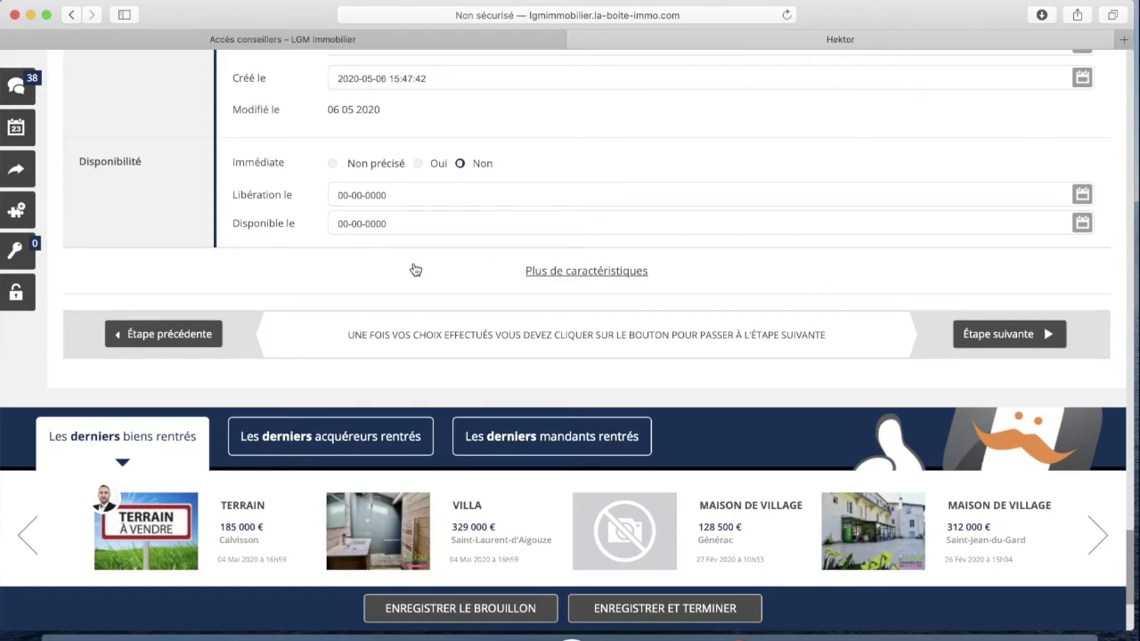
{"action": "left_click", "coordinate": [969, 334]}
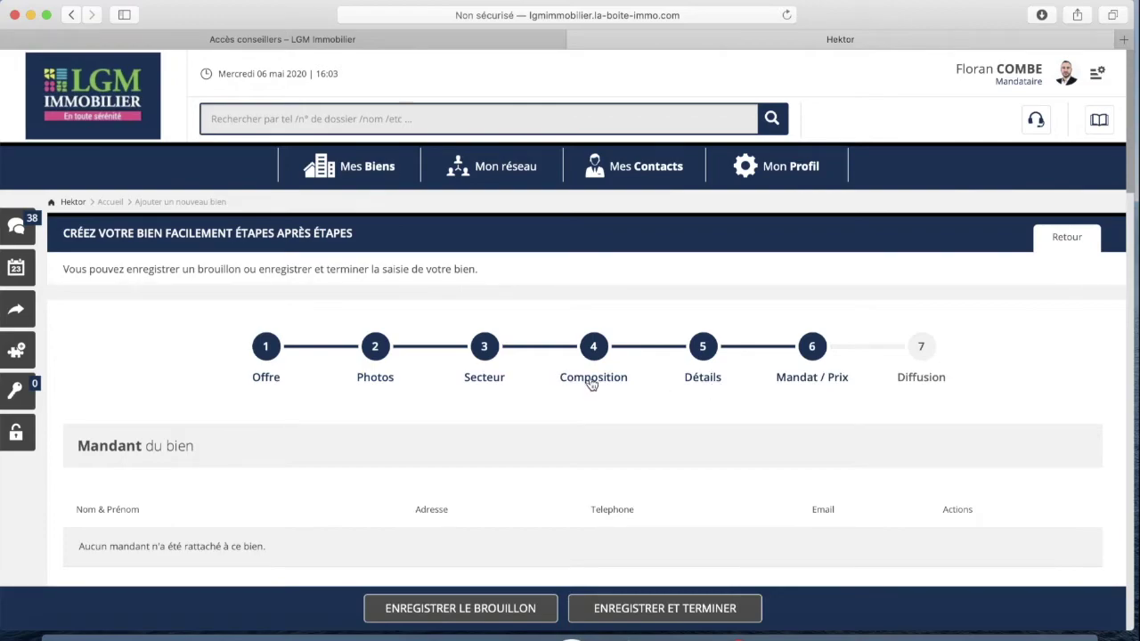
{"action": "scroll", "coordinate": [593, 378], "scroll_direction": "down", "scroll_amount": 4}
{"action": "scroll", "coordinate": [596, 378], "scroll_direction": "down", "scroll_amount": 3}
{"action": "scroll", "coordinate": [598, 377], "scroll_direction": "up", "scroll_amount": 2}
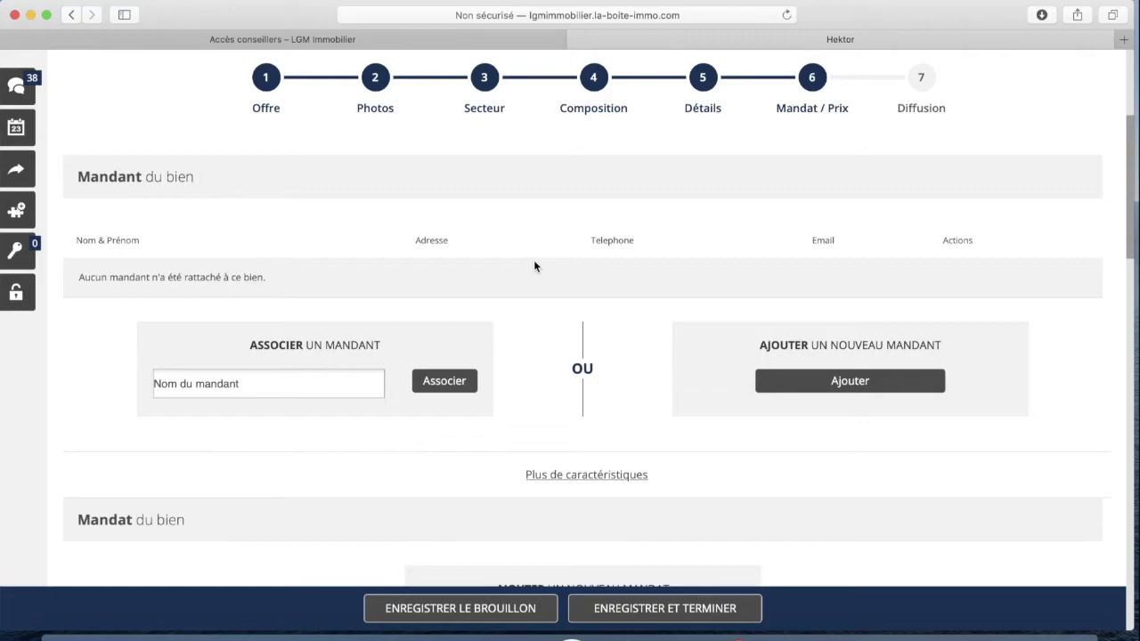
{"action": "scroll", "coordinate": [535, 266], "scroll_direction": "down", "scroll_amount": 3}
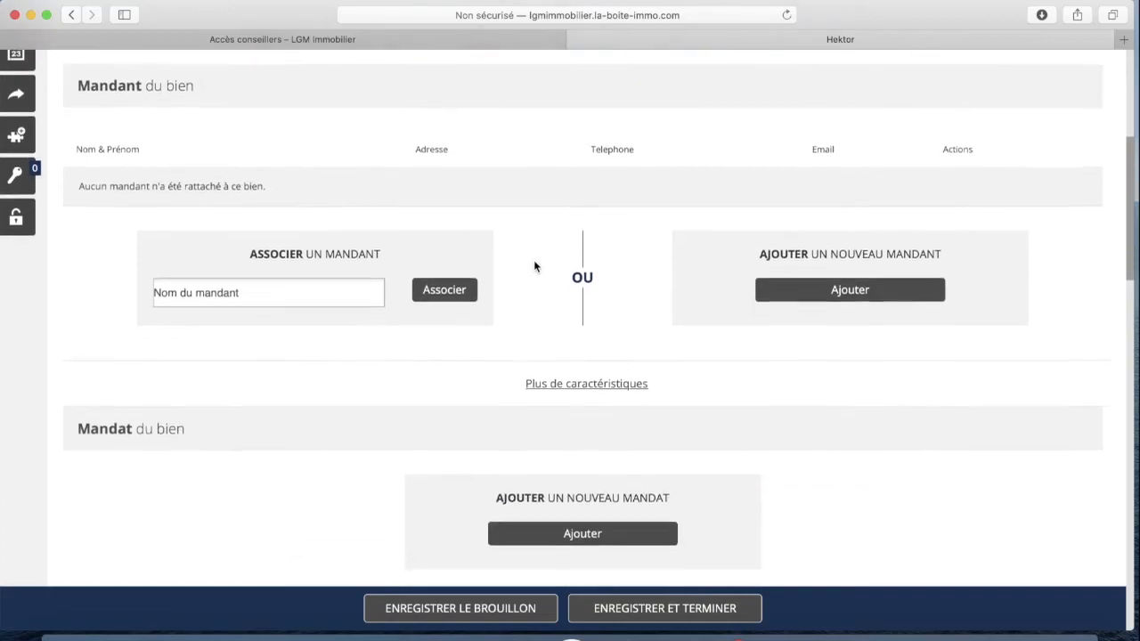
{"action": "scroll", "coordinate": [405, 228], "scroll_direction": "up", "scroll_amount": 1}
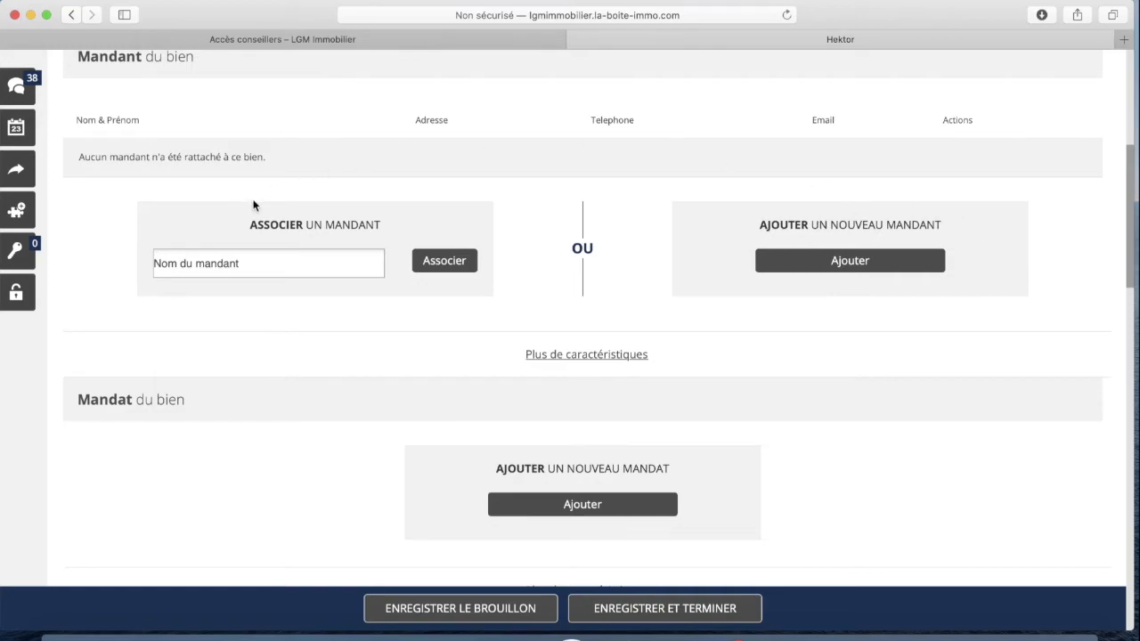
{"action": "scroll", "coordinate": [403, 207], "scroll_direction": "up", "scroll_amount": 4}
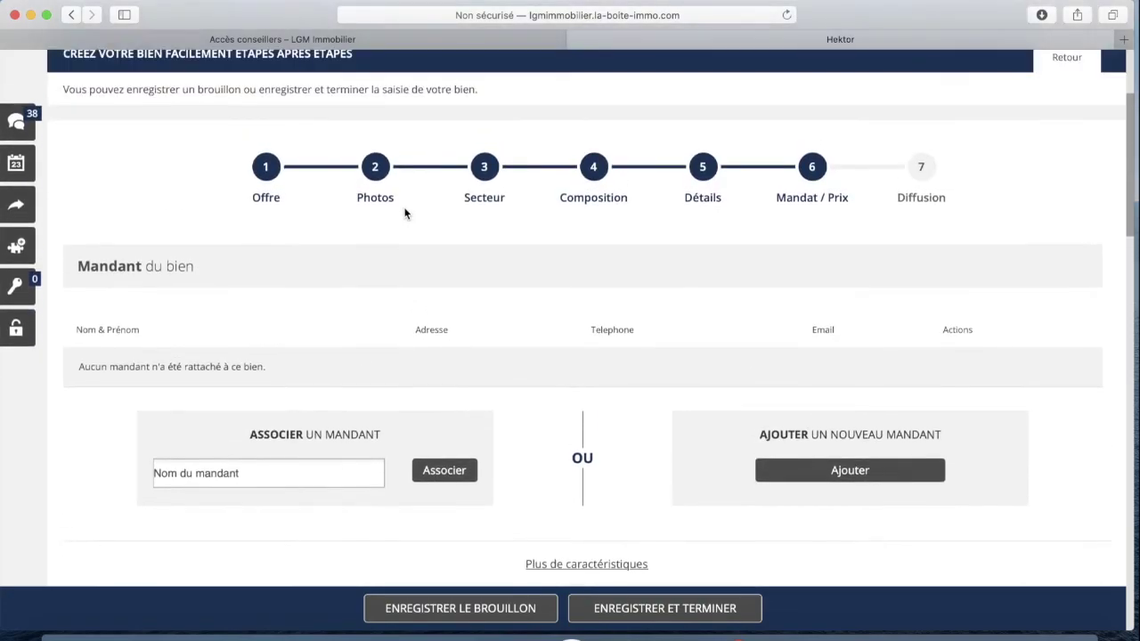
{"action": "scroll", "coordinate": [402, 213], "scroll_direction": "up", "scroll_amount": 2}
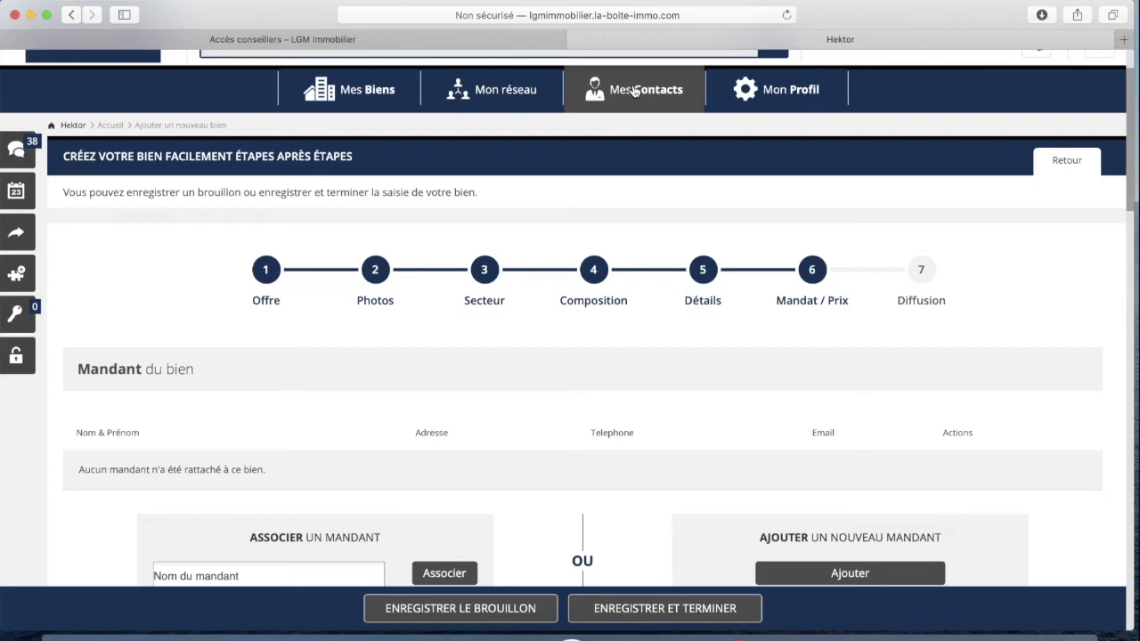
{"action": "scroll", "coordinate": [513, 240], "scroll_direction": "down", "scroll_amount": 2}
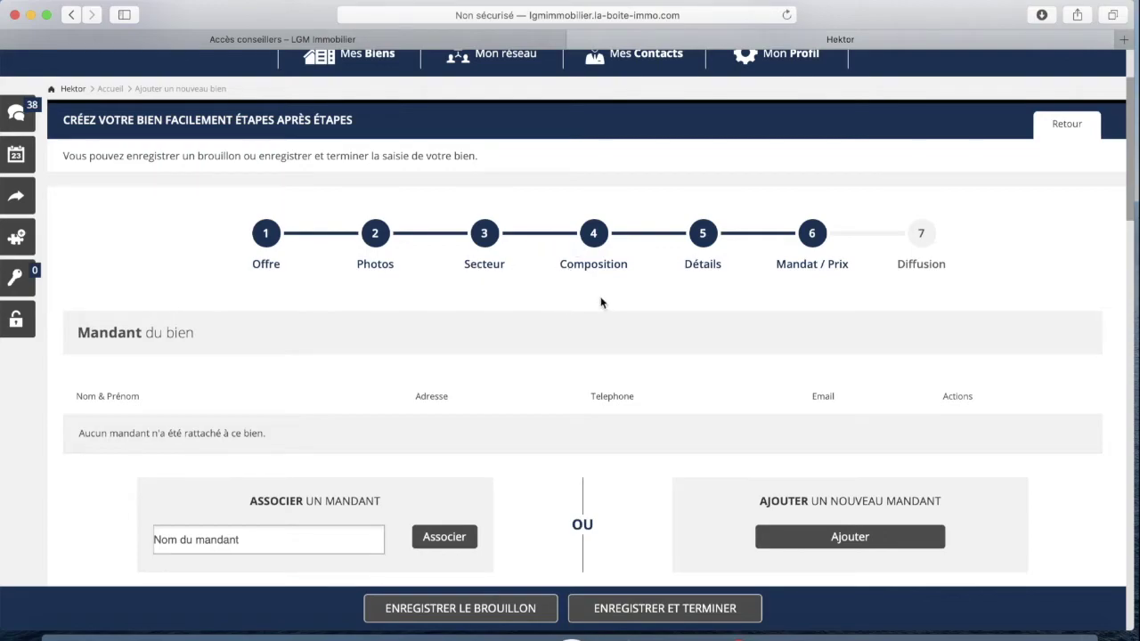
{"action": "scroll", "coordinate": [461, 335], "scroll_direction": "down", "scroll_amount": 3}
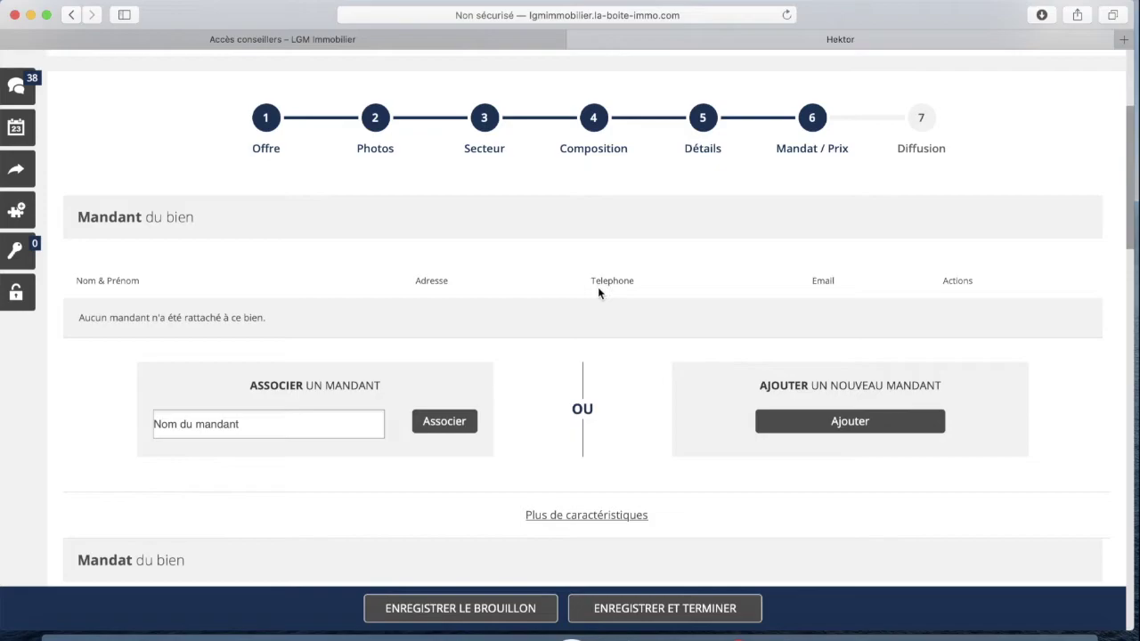
{"action": "scroll", "coordinate": [611, 271], "scroll_direction": "down", "scroll_amount": 1}
{"action": "scroll", "coordinate": [615, 275], "scroll_direction": "down", "scroll_amount": 2}
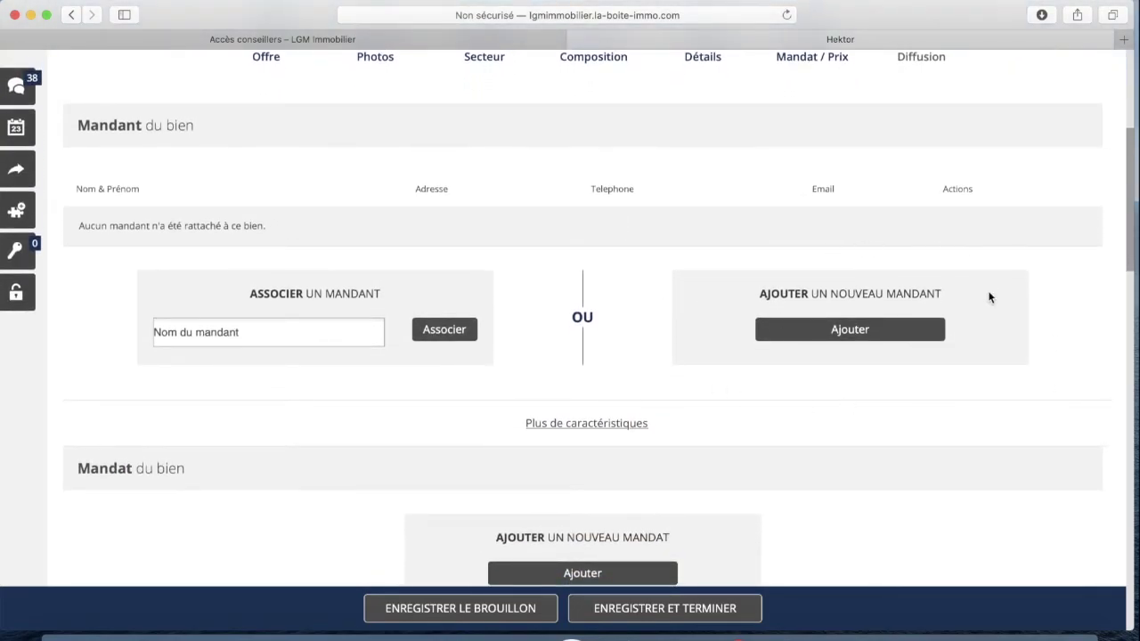
{"action": "scroll", "coordinate": [690, 311], "scroll_direction": "down", "scroll_amount": 1}
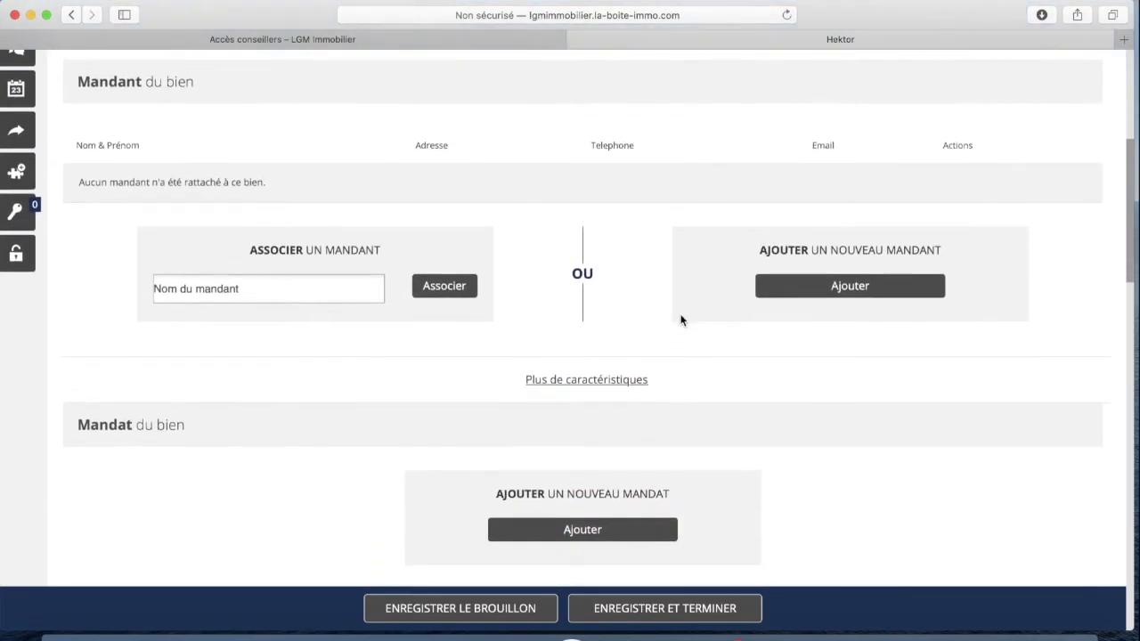
Add a new mandant as a Personne seule contact
{"action": "left_click", "coordinate": [854, 289]}
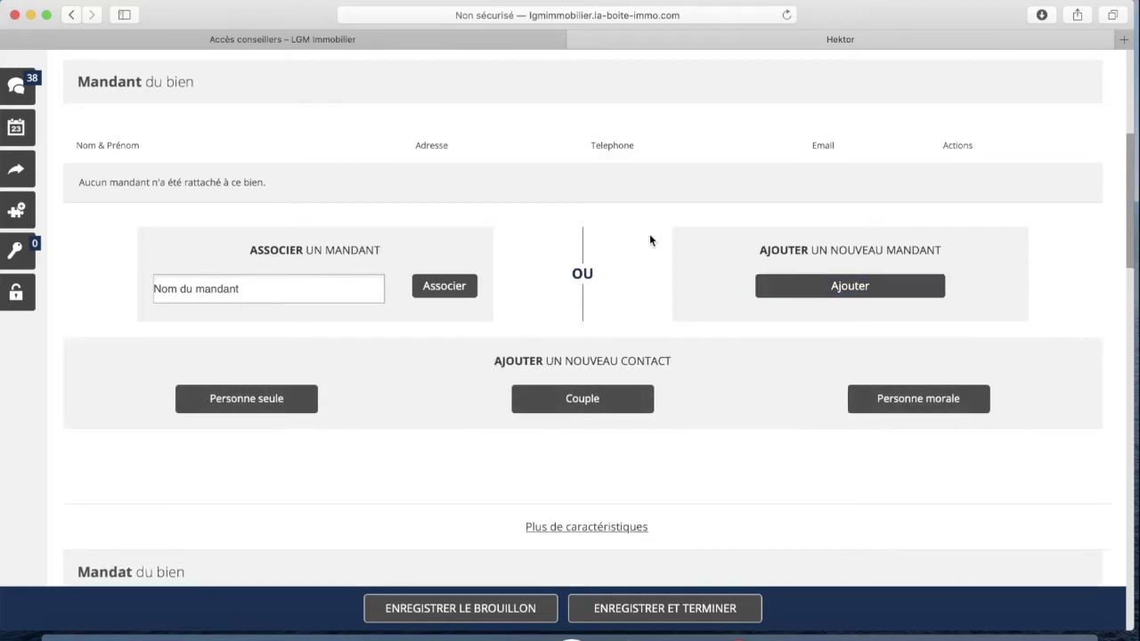
{"action": "scroll", "coordinate": [649, 240], "scroll_direction": "down", "scroll_amount": 3}
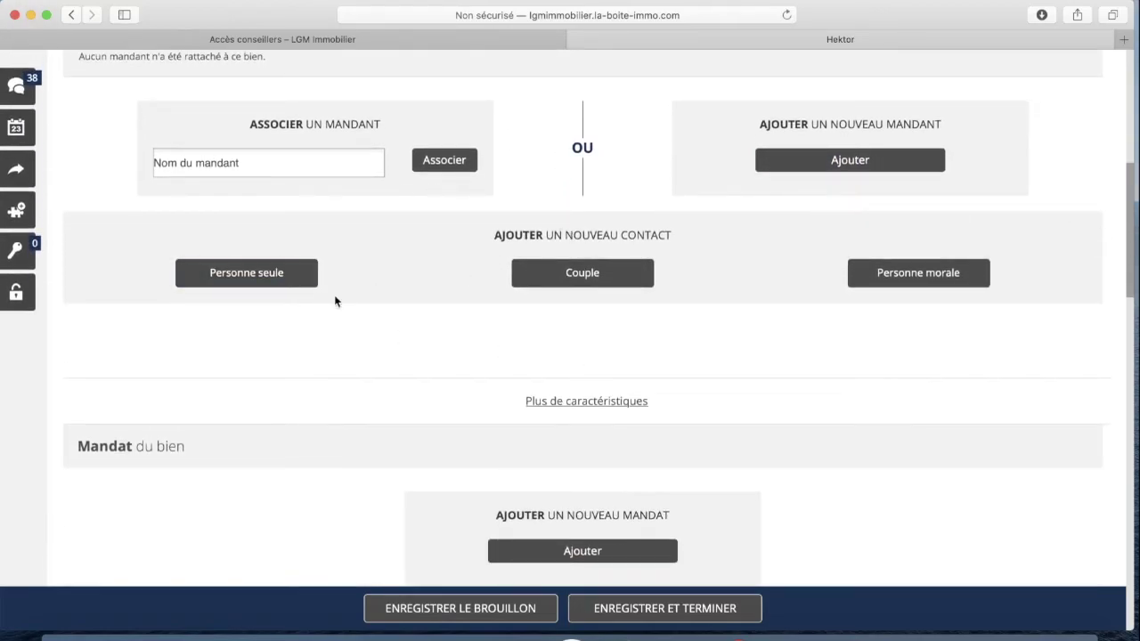
{"action": "left_click", "coordinate": [287, 282]}
{"action": "scroll", "coordinate": [459, 285], "scroll_direction": "down", "scroll_amount": 1}
{"action": "scroll", "coordinate": [467, 285], "scroll_direction": "down", "scroll_amount": 3}
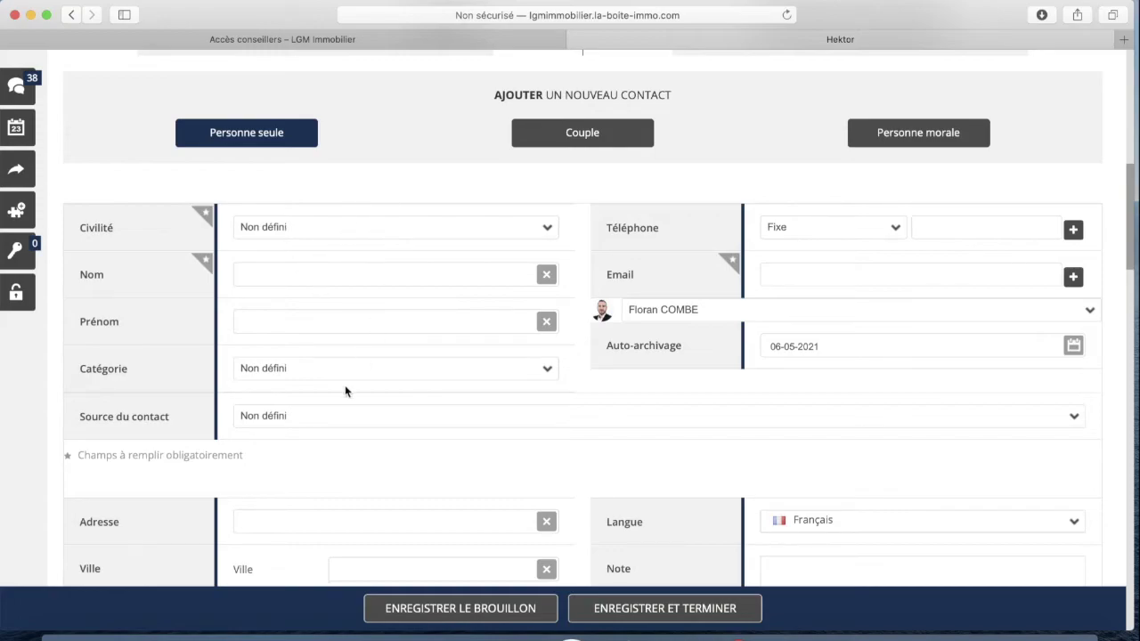
{"action": "scroll", "coordinate": [442, 317], "scroll_direction": "down", "scroll_amount": 3}
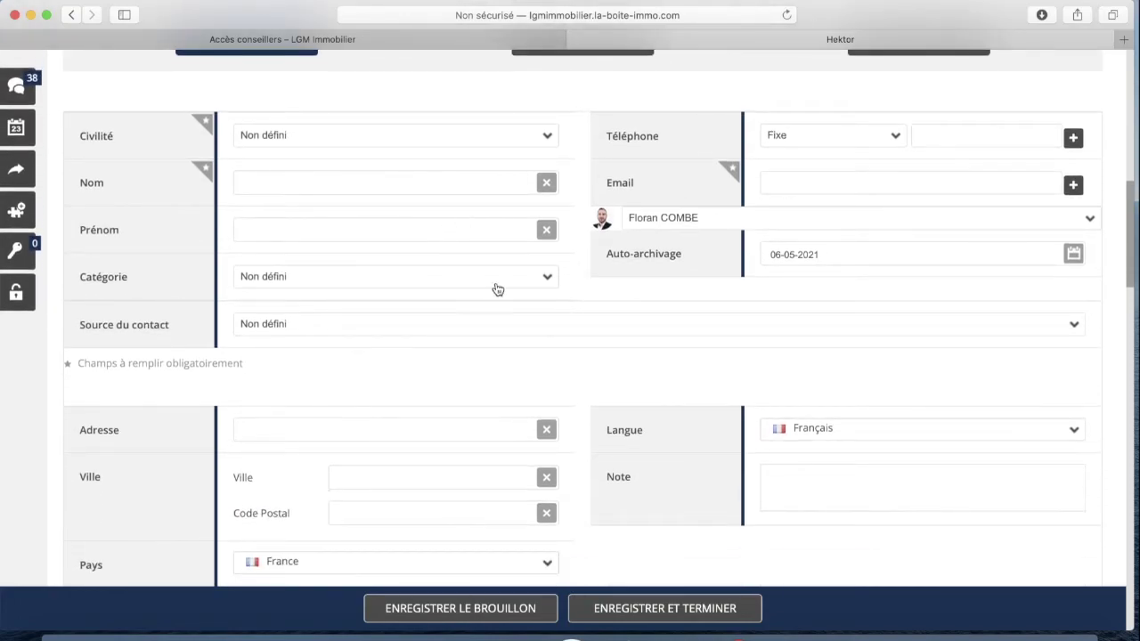
{"action": "scroll", "coordinate": [521, 288], "scroll_direction": "down", "scroll_amount": 5}
{"action": "scroll", "coordinate": [436, 319], "scroll_direction": "down", "scroll_amount": 2}
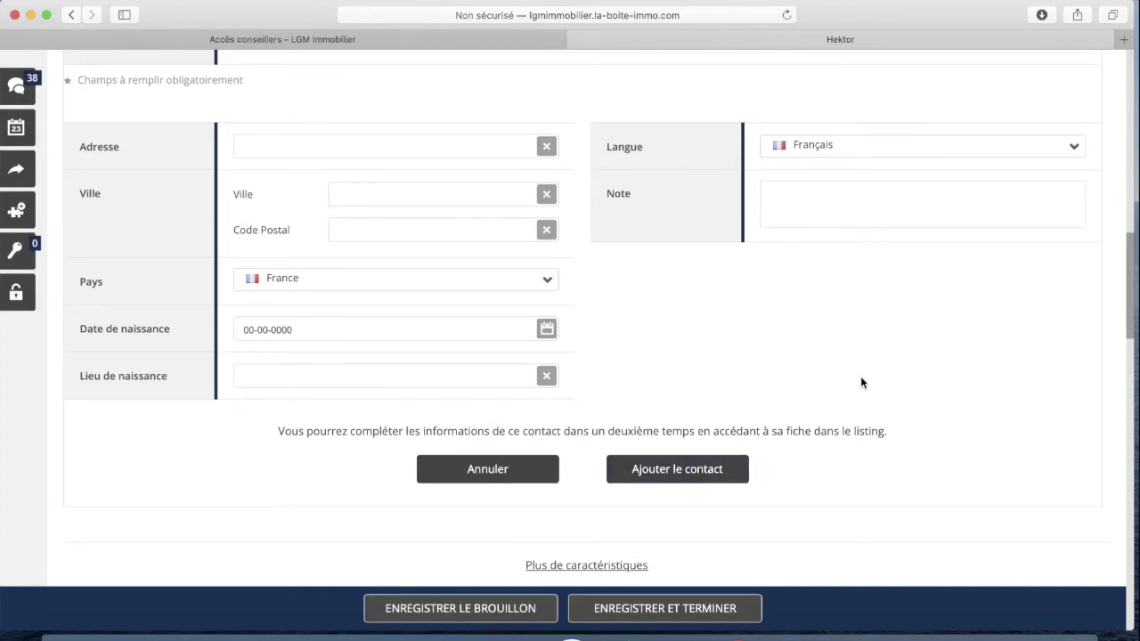
{"action": "scroll", "coordinate": [738, 359], "scroll_direction": "up", "scroll_amount": 7}
{"action": "scroll", "coordinate": [736, 361], "scroll_direction": "up", "scroll_amount": 1}
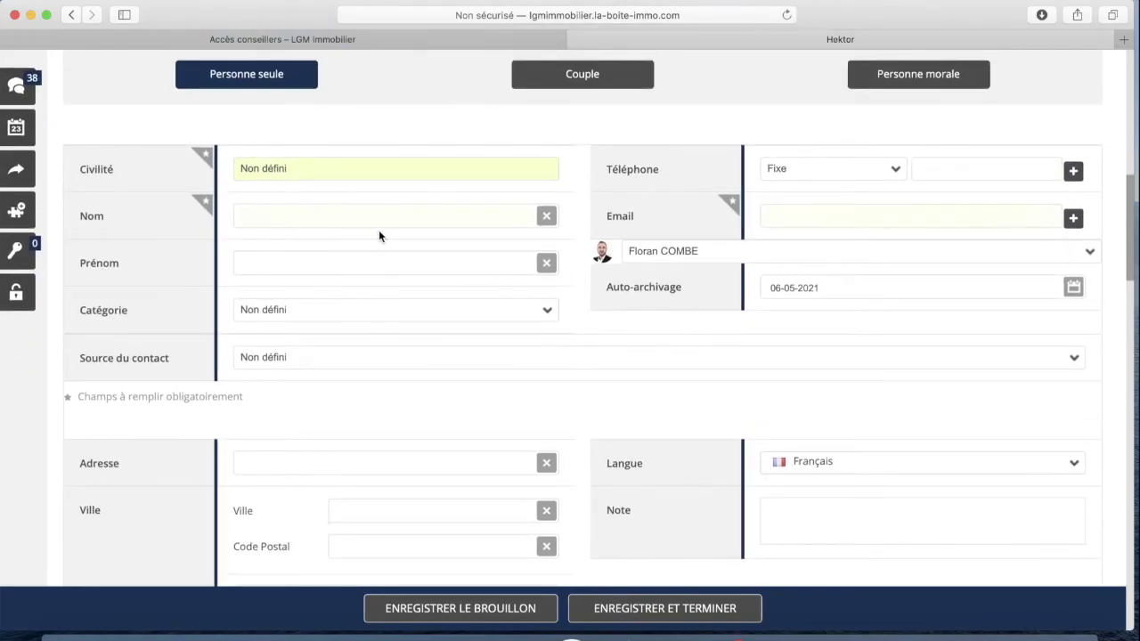
{"action": "scroll", "coordinate": [378, 237], "scroll_direction": "up", "scroll_amount": 2}
Set the owner's Civilité to M. and enter the owner's surname
{"action": "left_click", "coordinate": [346, 229]}
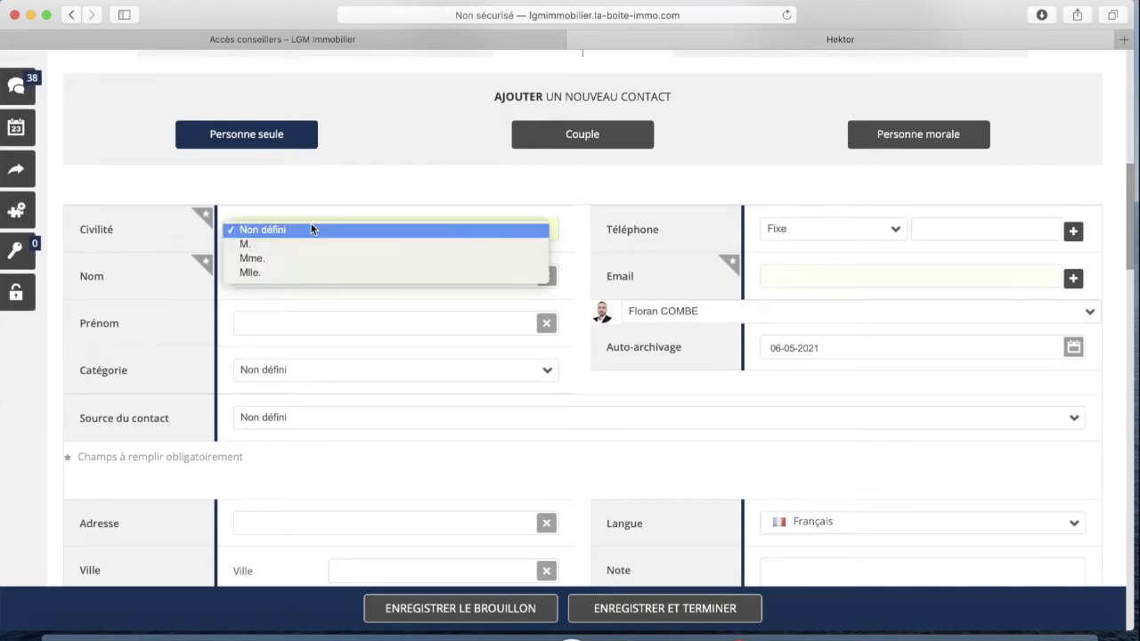
{"action": "left_click", "coordinate": [272, 244]}
{"action": "left_click", "coordinate": [293, 266]}
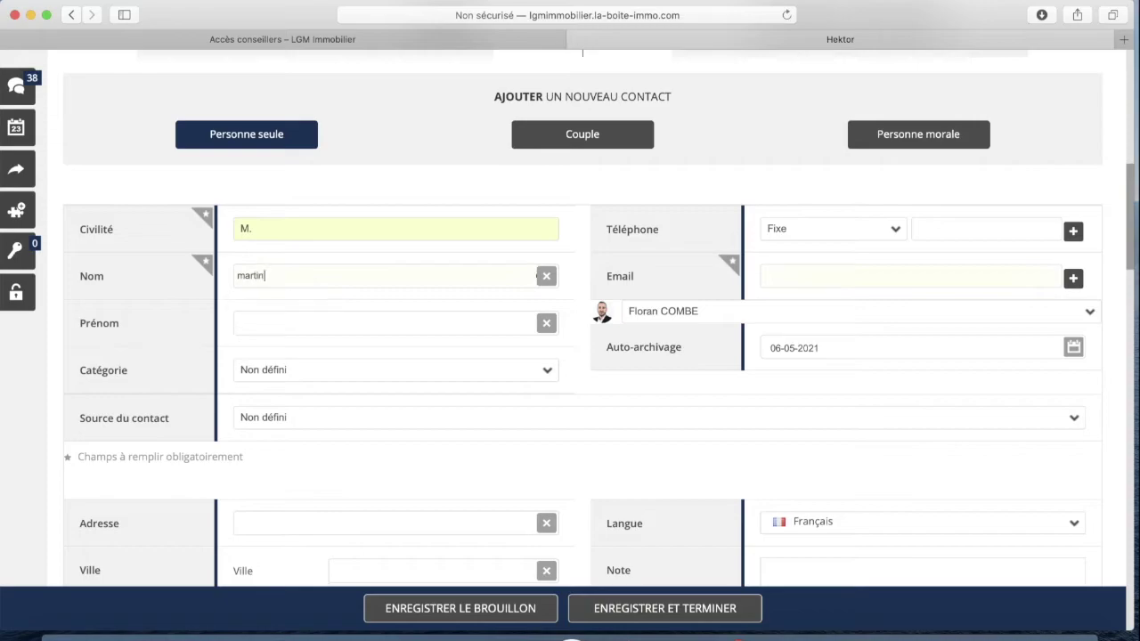
Leave the contact category and contact source as Non défini
{"action": "scroll", "coordinate": [328, 284], "scroll_direction": "up", "scroll_amount": 1}
{"action": "scroll", "coordinate": [326, 351], "scroll_direction": "down", "scroll_amount": 2}
{"action": "left_click", "coordinate": [301, 325]}
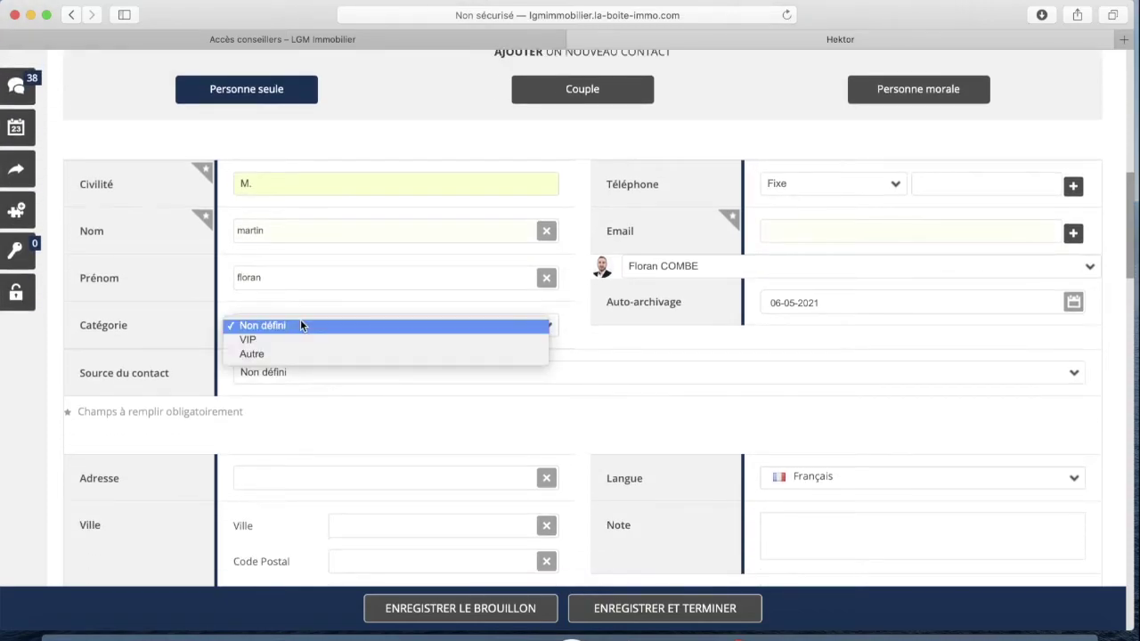
{"action": "left_click", "coordinate": [285, 326]}
{"action": "scroll", "coordinate": [299, 321], "scroll_direction": "down", "scroll_amount": 3}
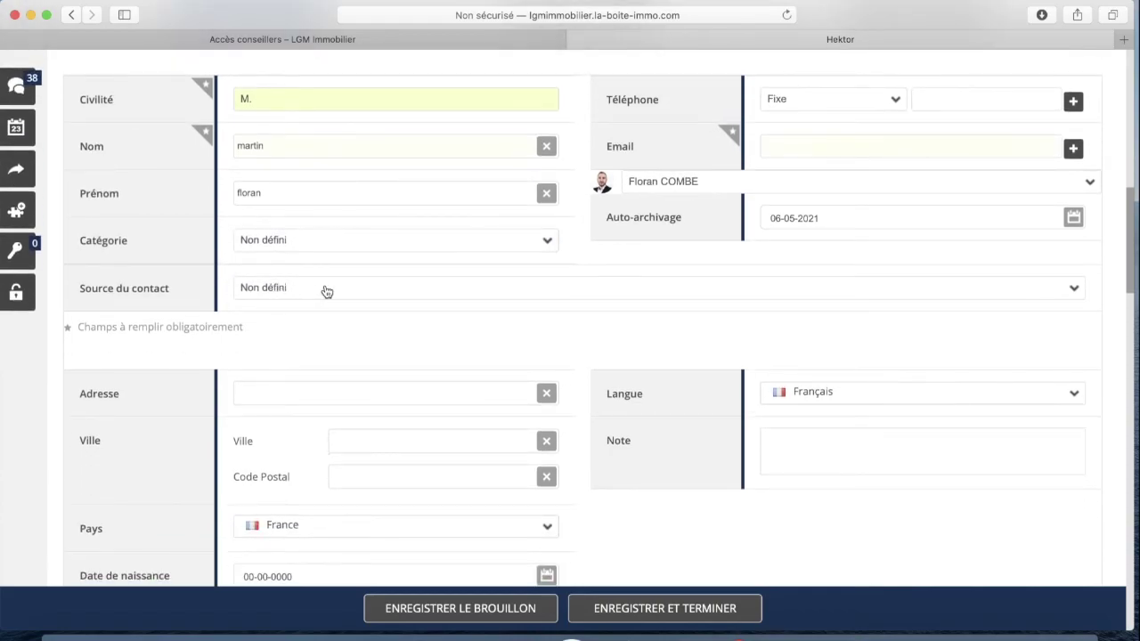
{"action": "left_click", "coordinate": [326, 289]}
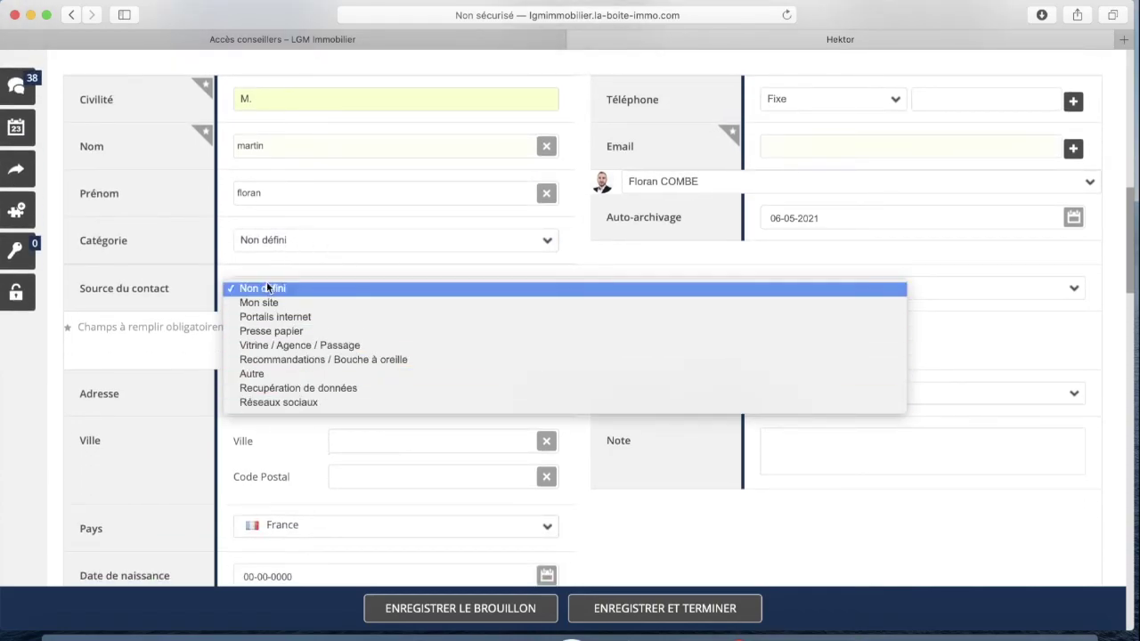
{"action": "left_click", "coordinate": [207, 251]}
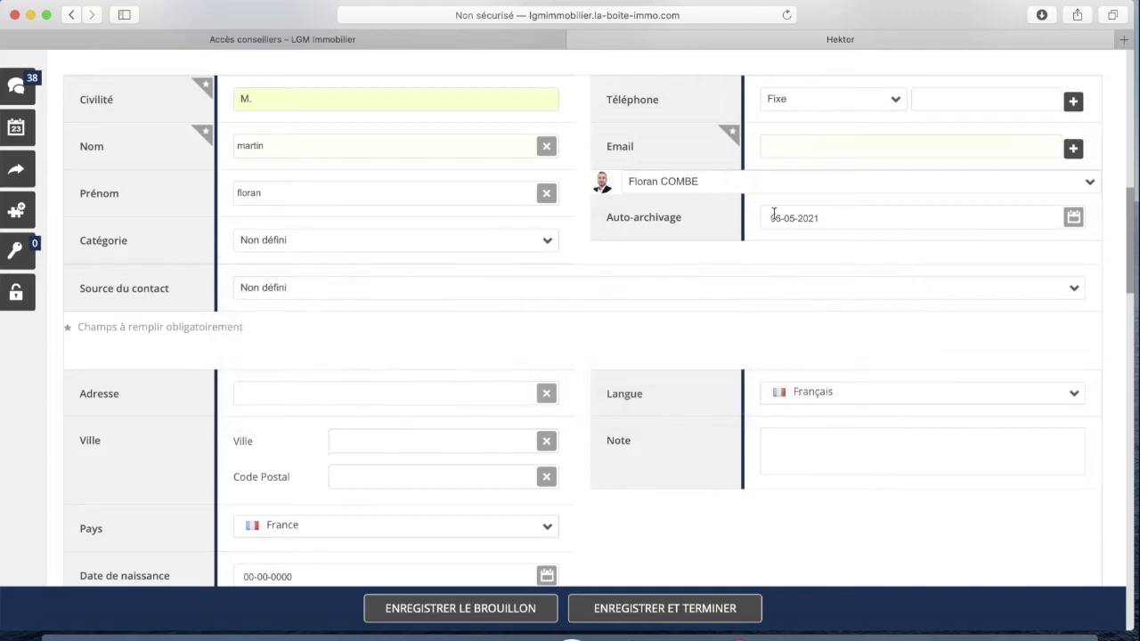
{"action": "scroll", "coordinate": [775, 214], "scroll_direction": "up", "scroll_amount": 1}
Set the phone type to Portable and enter the owner's mobile number and e-mail
{"action": "left_click", "coordinate": [894, 116]}
{"action": "left_click", "coordinate": [864, 130]}
{"action": "left_click", "coordinate": [974, 113]}
{"action": "type", "text": "07"}
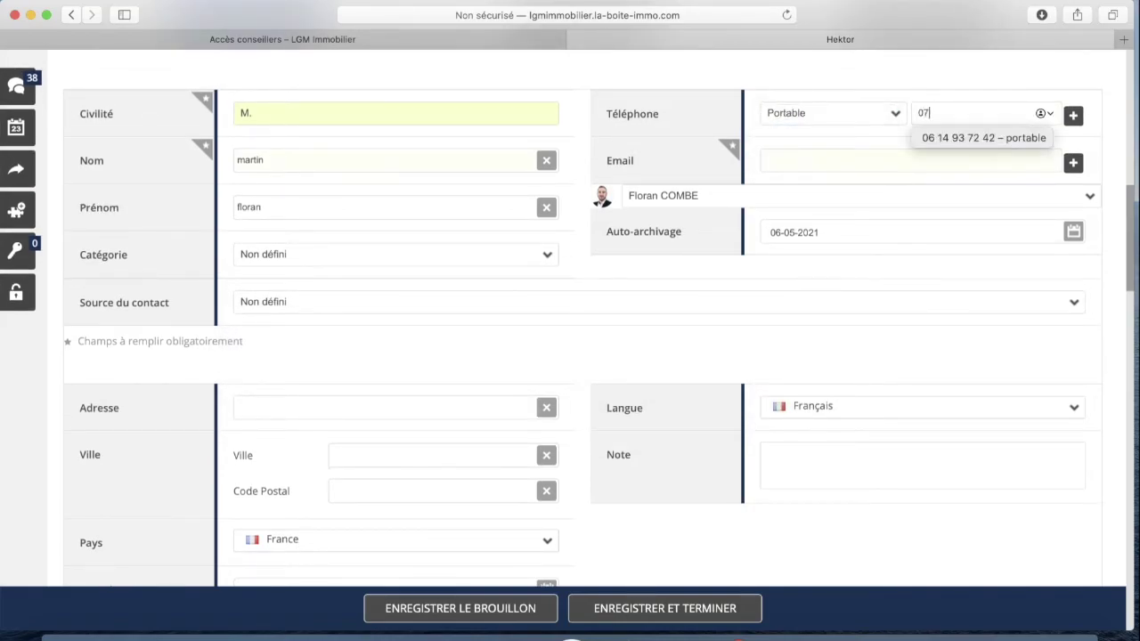
{"action": "type", "text": "66666"}
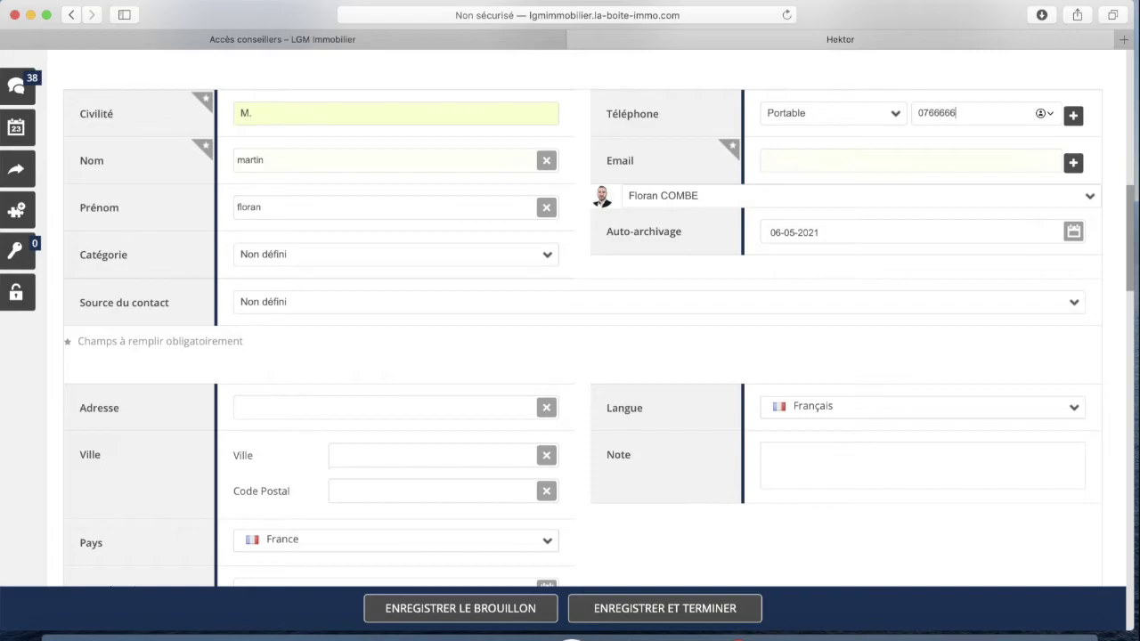
{"action": "left_click", "coordinate": [802, 155]}
Move to the owner's street address field in the contact form
{"action": "scroll", "coordinate": [846, 248], "scroll_direction": "down", "scroll_amount": 3}
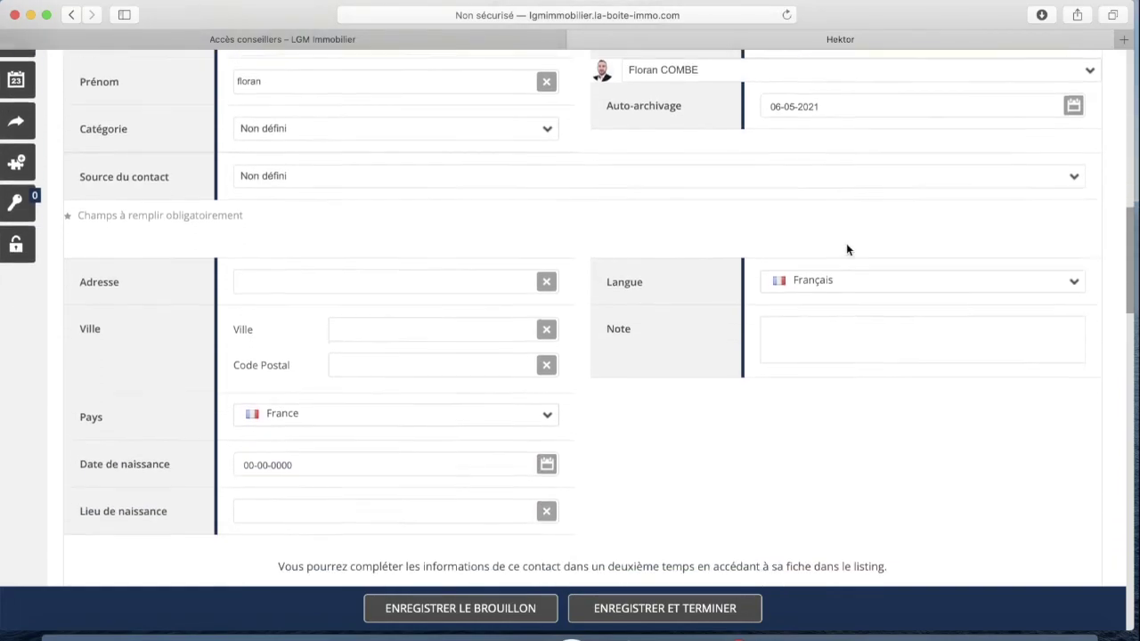
{"action": "scroll", "coordinate": [847, 249], "scroll_direction": "down", "scroll_amount": 3}
{"action": "scroll", "coordinate": [668, 241], "scroll_direction": "down", "scroll_amount": 1}
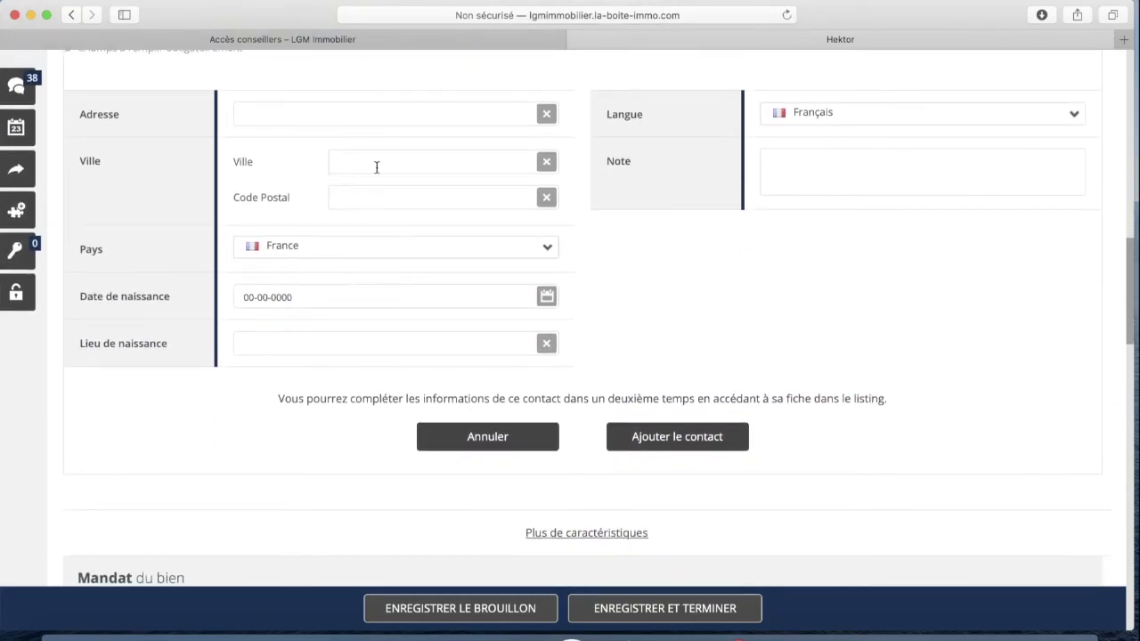
{"action": "left_click", "coordinate": [308, 114]}
{"action": "scroll", "coordinate": [357, 178], "scroll_direction": "up", "scroll_amount": 2}
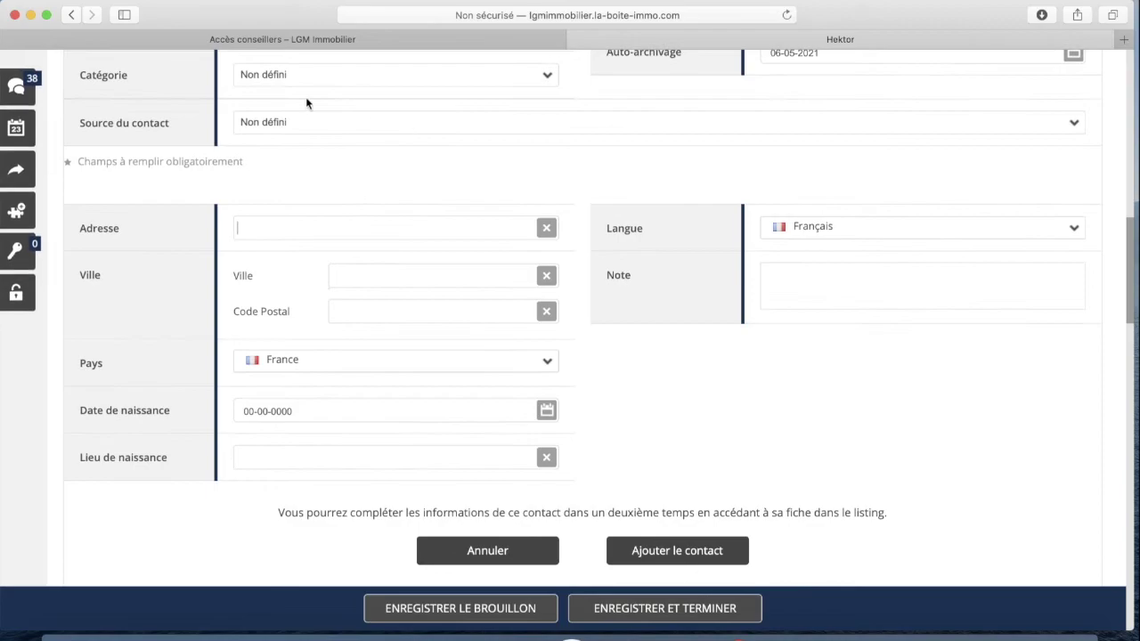
{"action": "scroll", "coordinate": [363, 293], "scroll_direction": "up", "scroll_amount": 1}
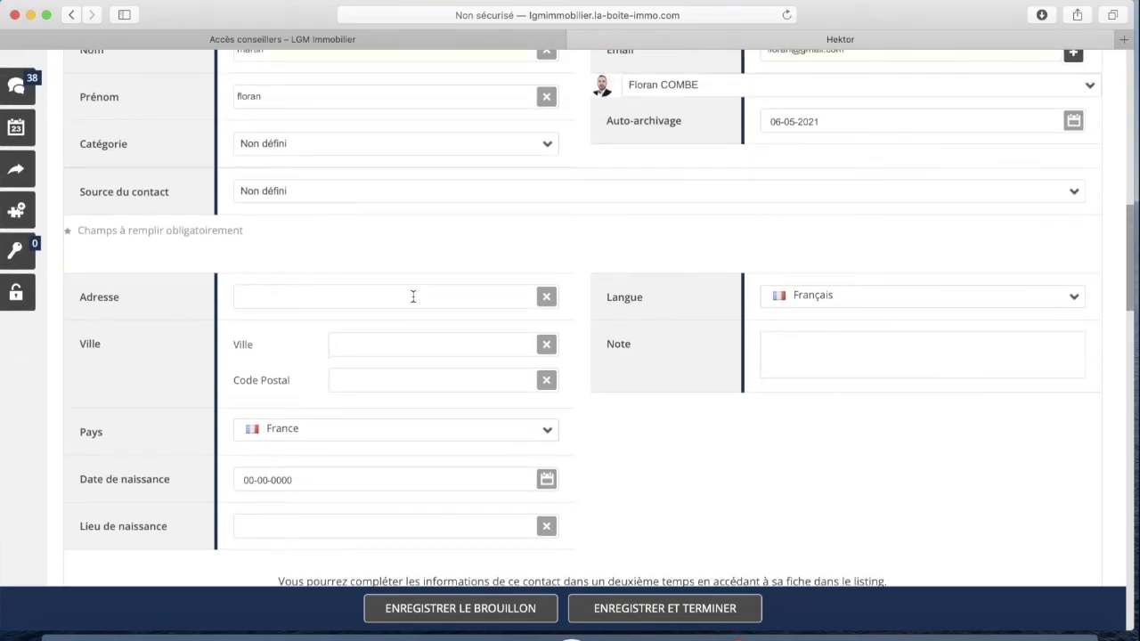
{"action": "scroll", "coordinate": [404, 303], "scroll_direction": "down", "scroll_amount": 1}
{"action": "scroll", "coordinate": [395, 309], "scroll_direction": "up", "scroll_amount": 1}
{"action": "scroll", "coordinate": [370, 314], "scroll_direction": "down", "scroll_amount": 1}
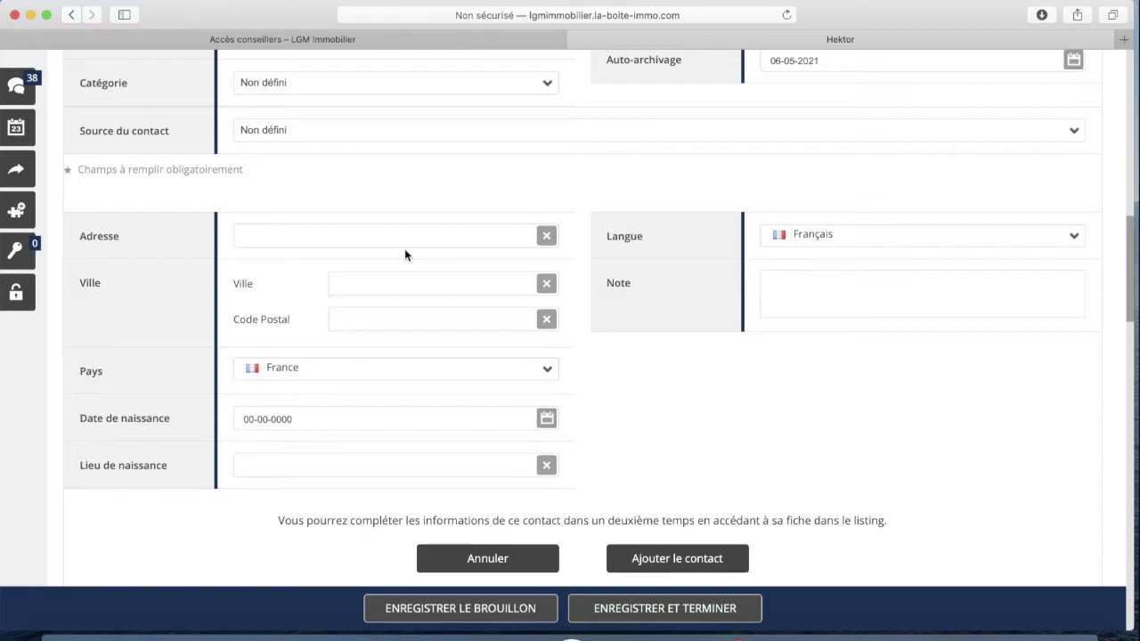
Enter the owner's street address and pick the town and postcode from the suggestions
{"action": "left_click", "coordinate": [410, 280]}
{"action": "type", "text": "aigues"}
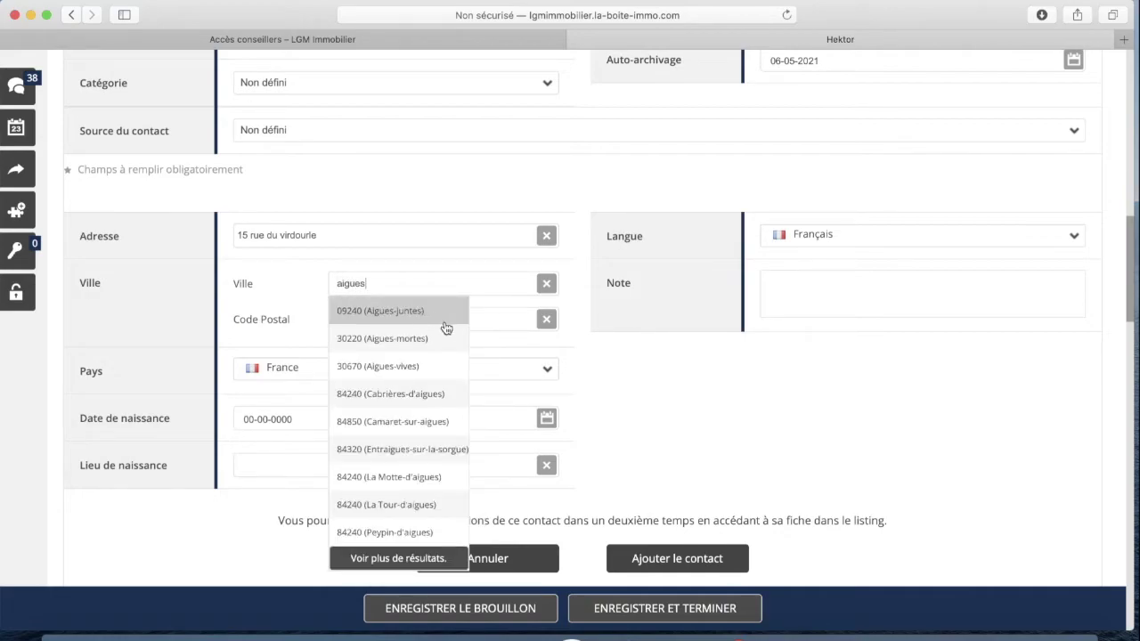
{"action": "left_click", "coordinate": [436, 339]}
{"action": "scroll", "coordinate": [423, 276], "scroll_direction": "down", "scroll_amount": 3}
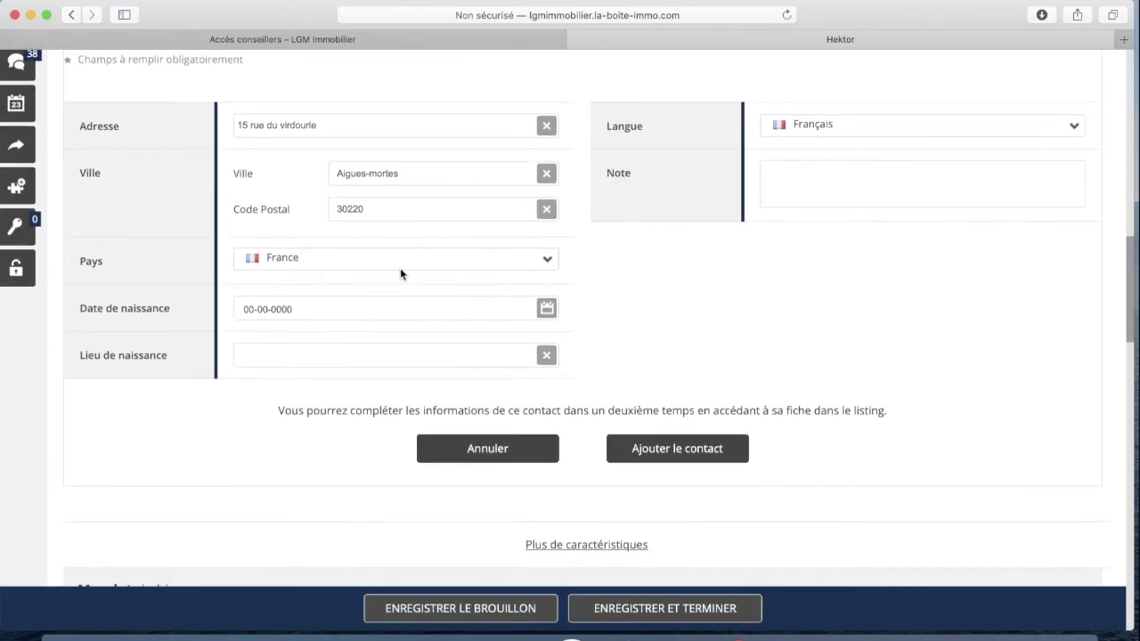
{"action": "scroll", "coordinate": [347, 249], "scroll_direction": "down", "scroll_amount": 1}
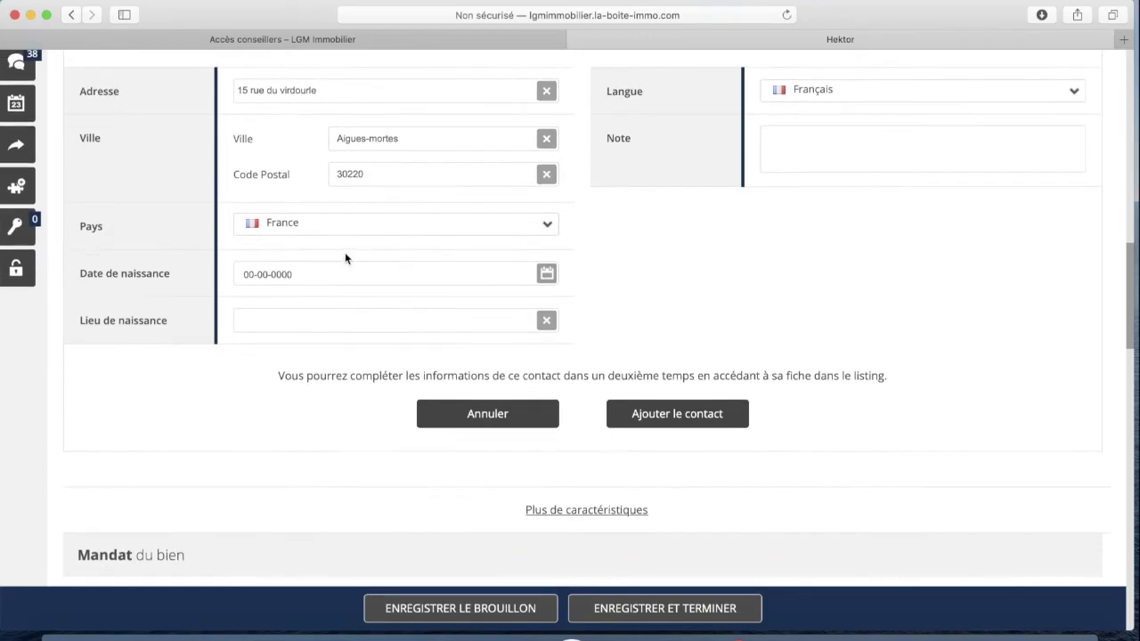
Edit the owner's birth date, replacing the placeholder digits
{"action": "left_click", "coordinate": [254, 271]}
{"action": "key", "text": "BackSpace"}
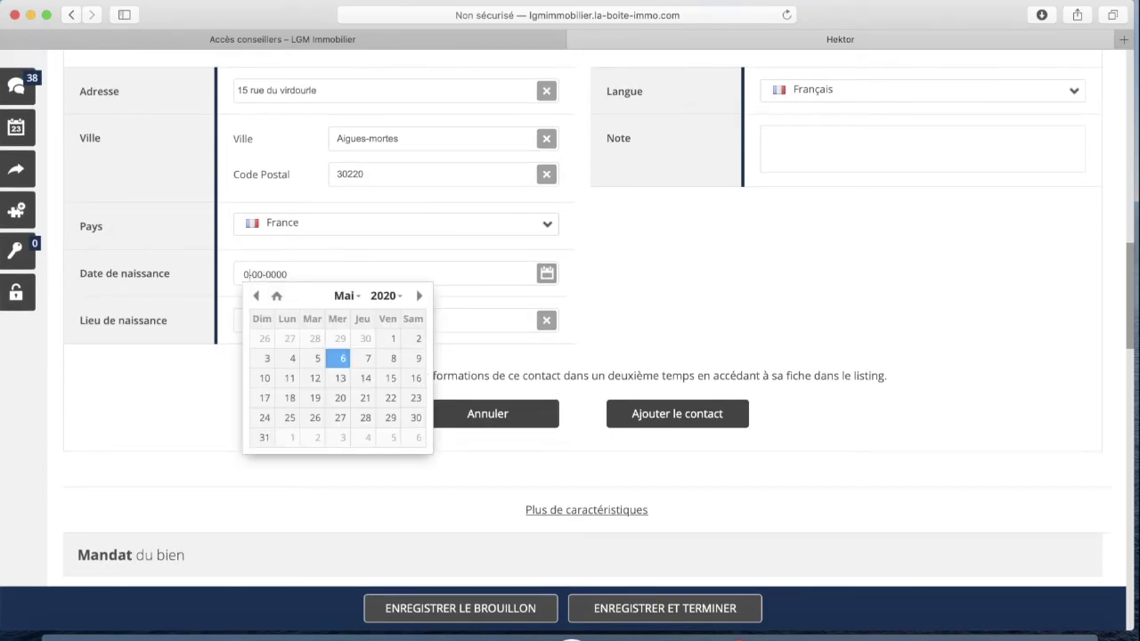
{"action": "type", "text": "3"}
{"action": "type", "text": "3"}
{"action": "key", "text": "BackSpace"}
{"action": "key", "text": "BackSpace"}
{"action": "key", "text": "BackSpace"}
{"action": "left_click", "coordinate": [771, 298]}
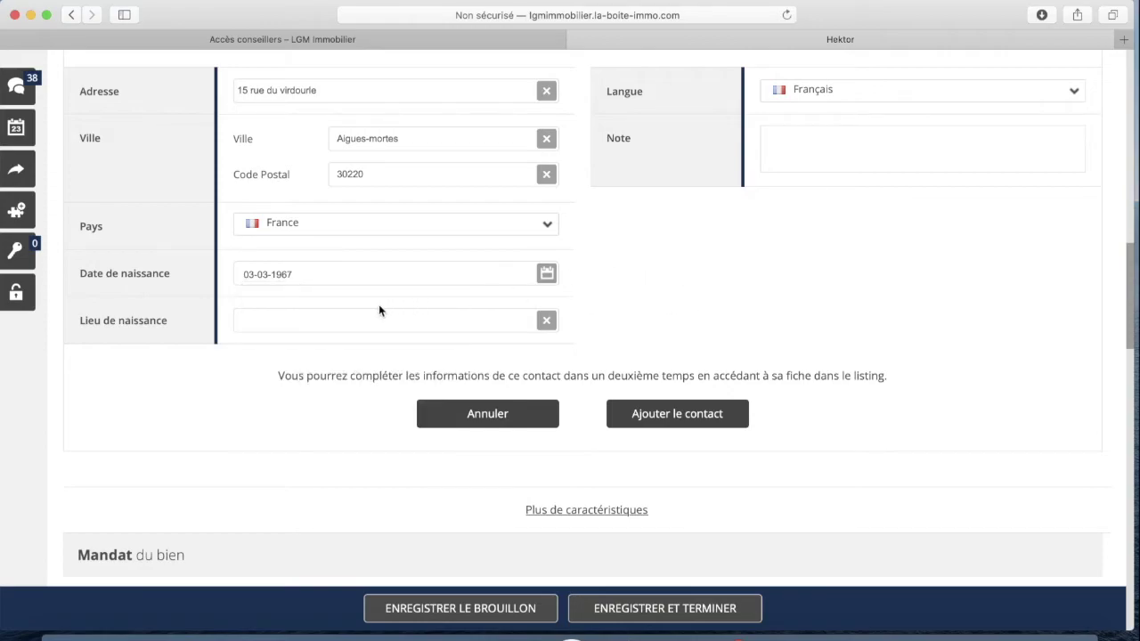
Enter the owner's place of birth and click 'Ajouter le contact'
{"action": "left_click", "coordinate": [289, 314]}
{"action": "type", "text": "lenel"}
{"action": "scroll", "coordinate": [703, 233], "scroll_direction": "up", "scroll_amount": 4}
{"action": "scroll", "coordinate": [669, 285], "scroll_direction": "up", "scroll_amount": 2}
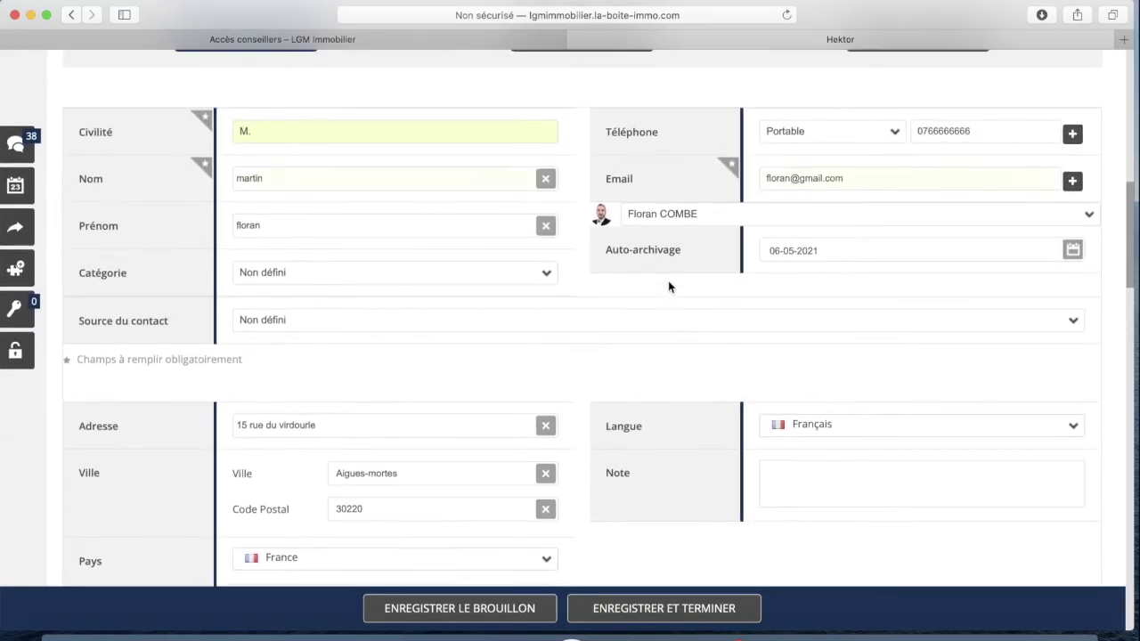
{"action": "scroll", "coordinate": [668, 281], "scroll_direction": "down", "scroll_amount": 4}
{"action": "scroll", "coordinate": [673, 282], "scroll_direction": "down", "scroll_amount": 3}
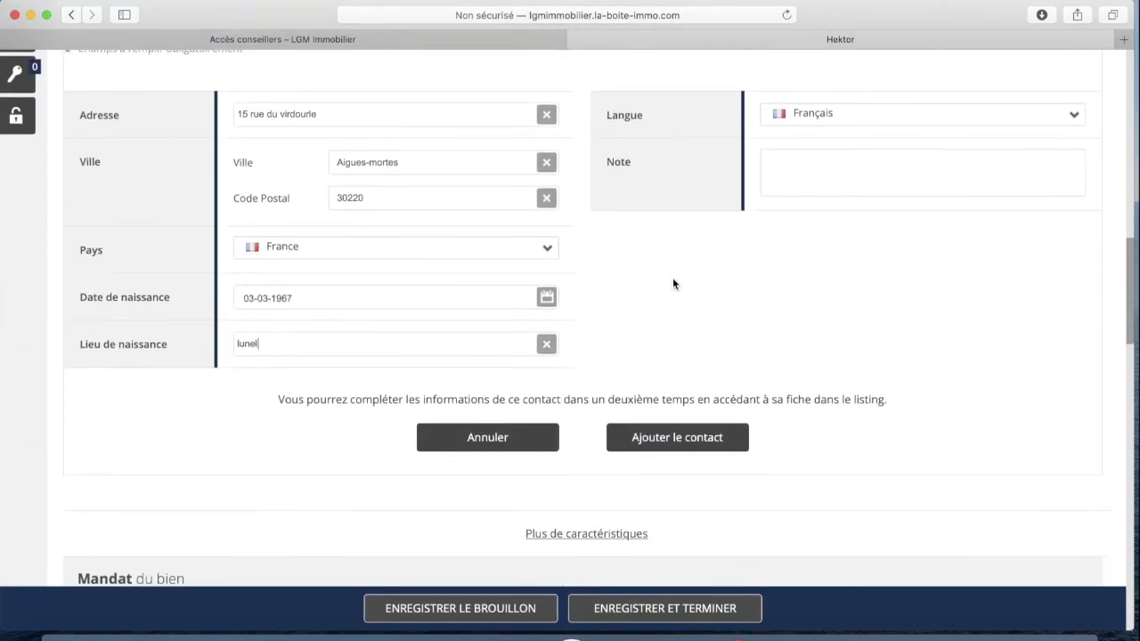
{"action": "left_click", "coordinate": [672, 437]}
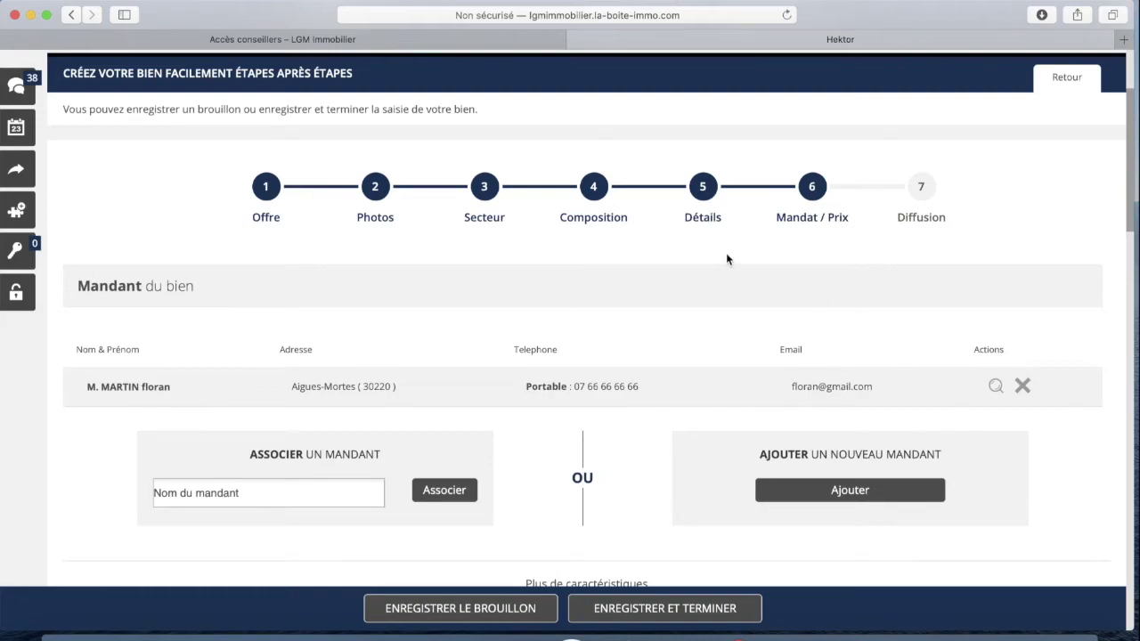
{"action": "scroll", "coordinate": [687, 286], "scroll_direction": "up", "scroll_amount": 1}
{"action": "scroll", "coordinate": [669, 316], "scroll_direction": "down", "scroll_amount": 3}
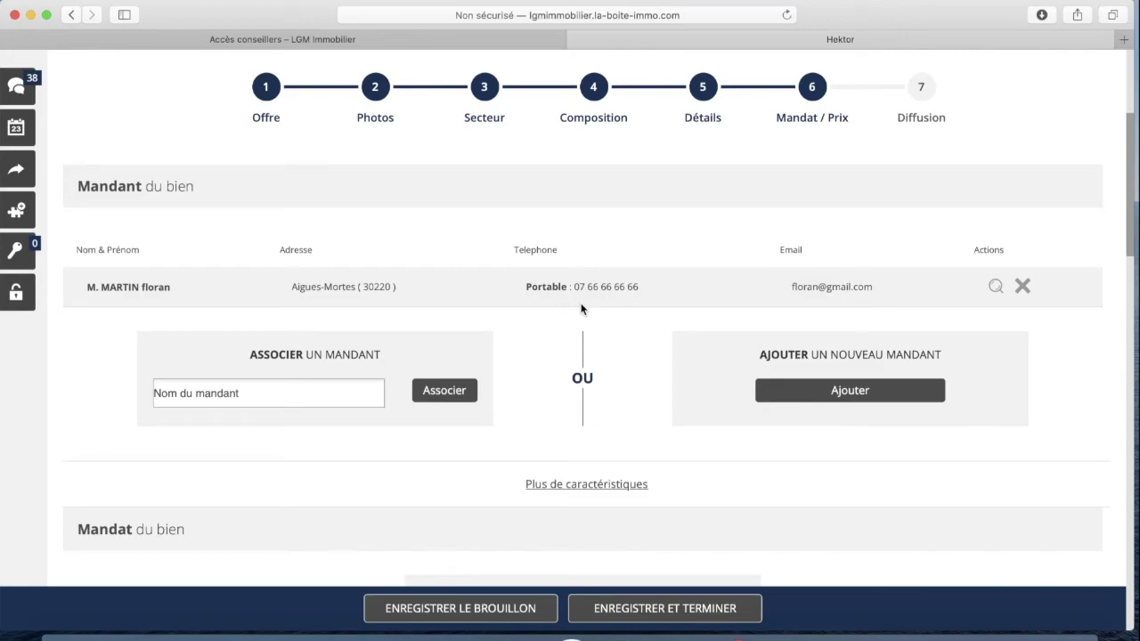
{"action": "scroll", "coordinate": [584, 303], "scroll_direction": "down", "scroll_amount": 5}
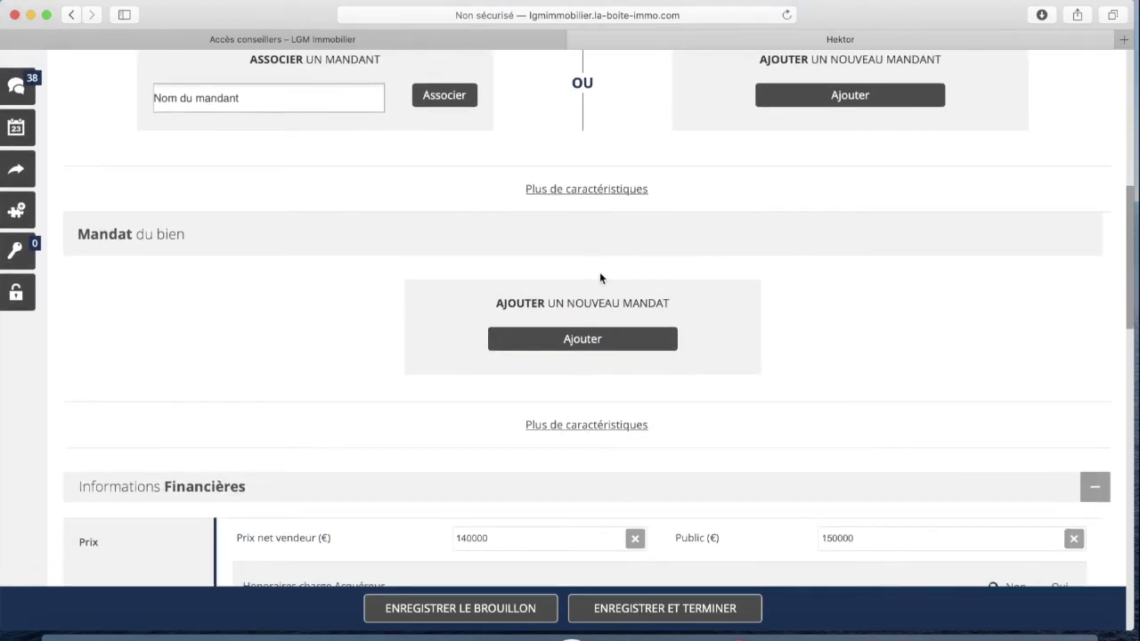
{"action": "scroll", "coordinate": [632, 317], "scroll_direction": "down", "scroll_amount": 1}
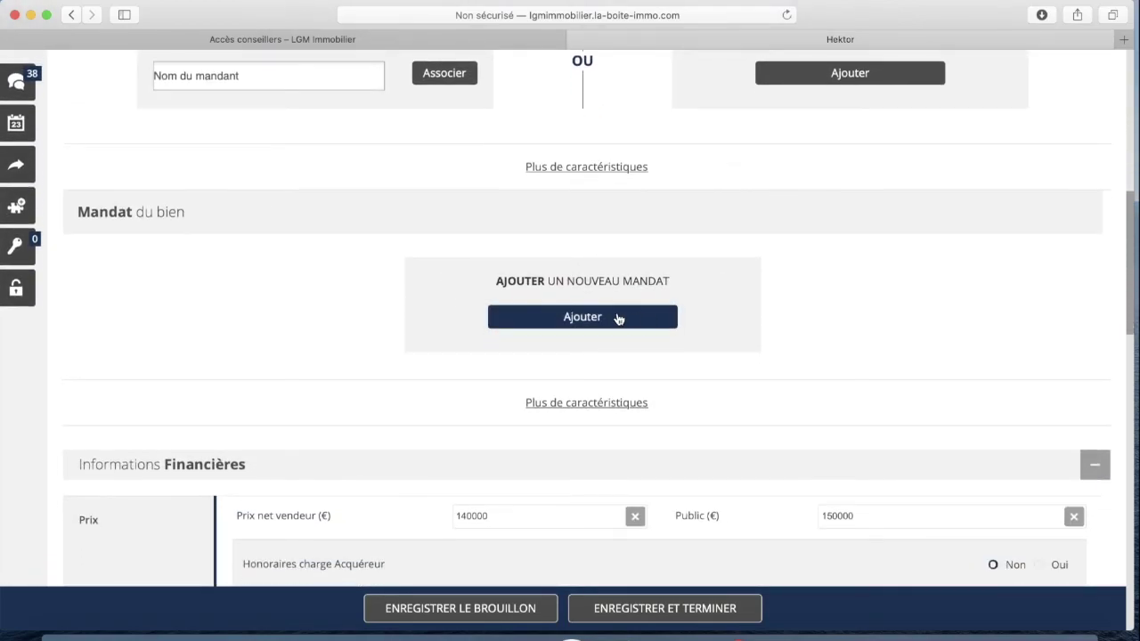
Start a new mandate numbered 2080 with type Exclusif
{"action": "left_click", "coordinate": [584, 323]}
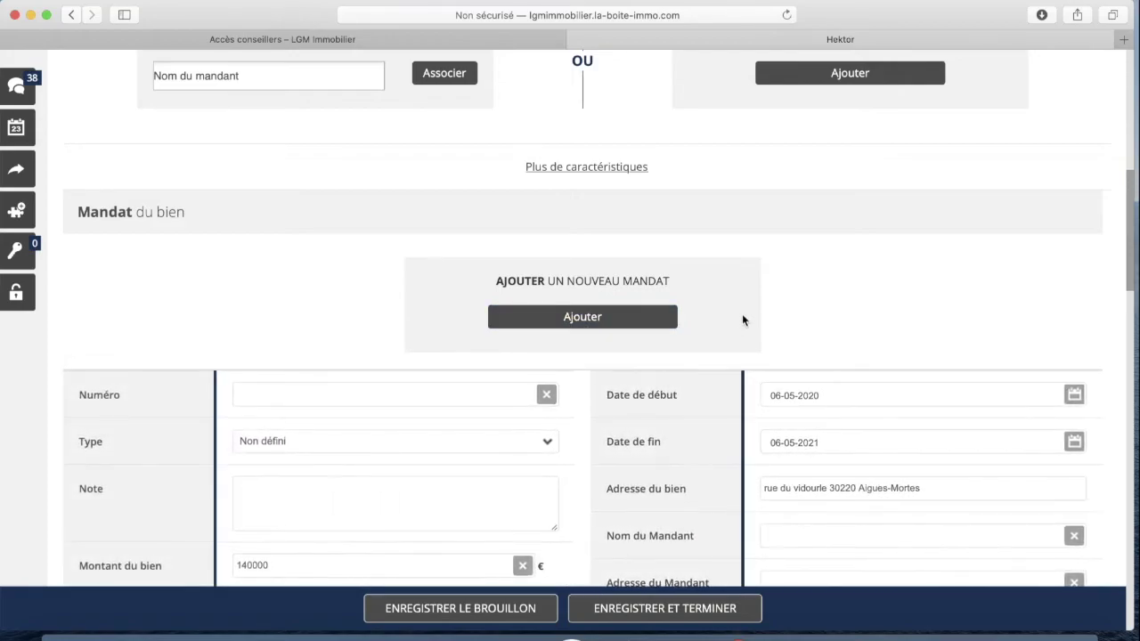
{"action": "scroll", "coordinate": [749, 307], "scroll_direction": "down", "scroll_amount": 2}
{"action": "left_click", "coordinate": [284, 285]}
{"action": "type", "text": "2080"}
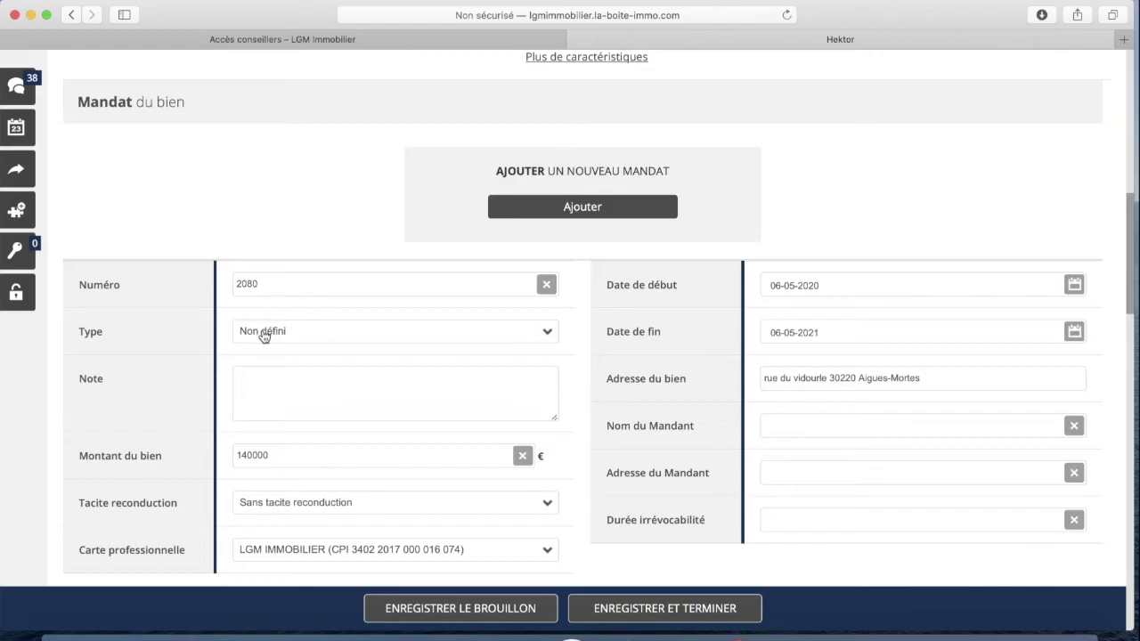
{"action": "left_click", "coordinate": [263, 330]}
{"action": "left_click", "coordinate": [288, 360]}
Set the mandate's end date to 06-05-2022
{"action": "scroll", "coordinate": [292, 354], "scroll_direction": "down", "scroll_amount": 2}
{"action": "scroll", "coordinate": [272, 303], "scroll_direction": "down", "scroll_amount": 1}
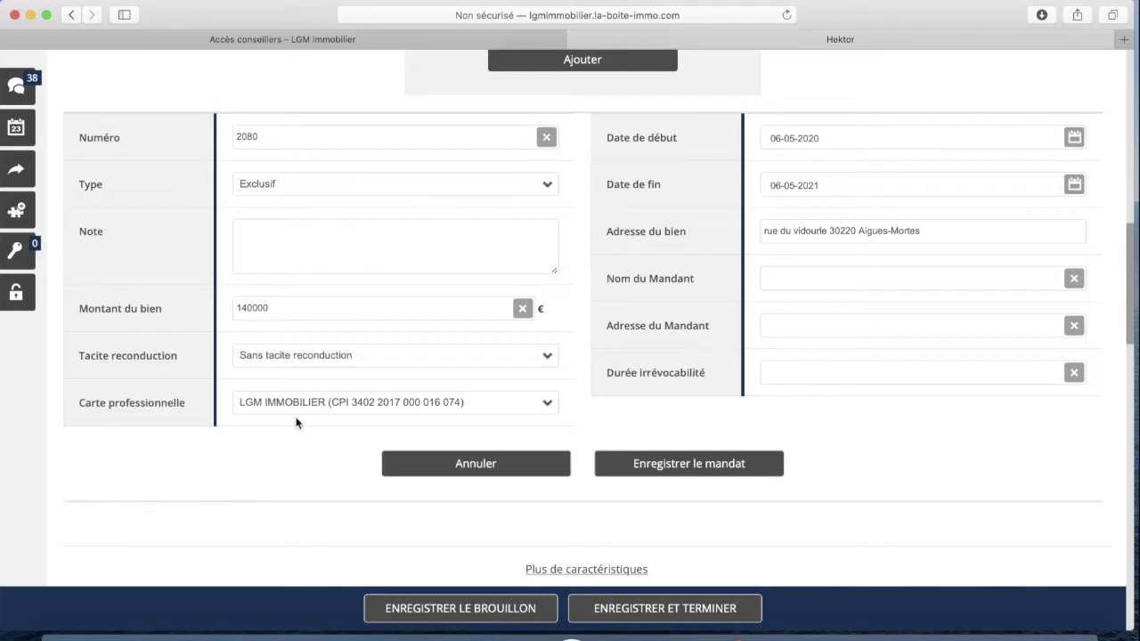
{"action": "scroll", "coordinate": [234, 315], "scroll_direction": "down", "scroll_amount": 1}
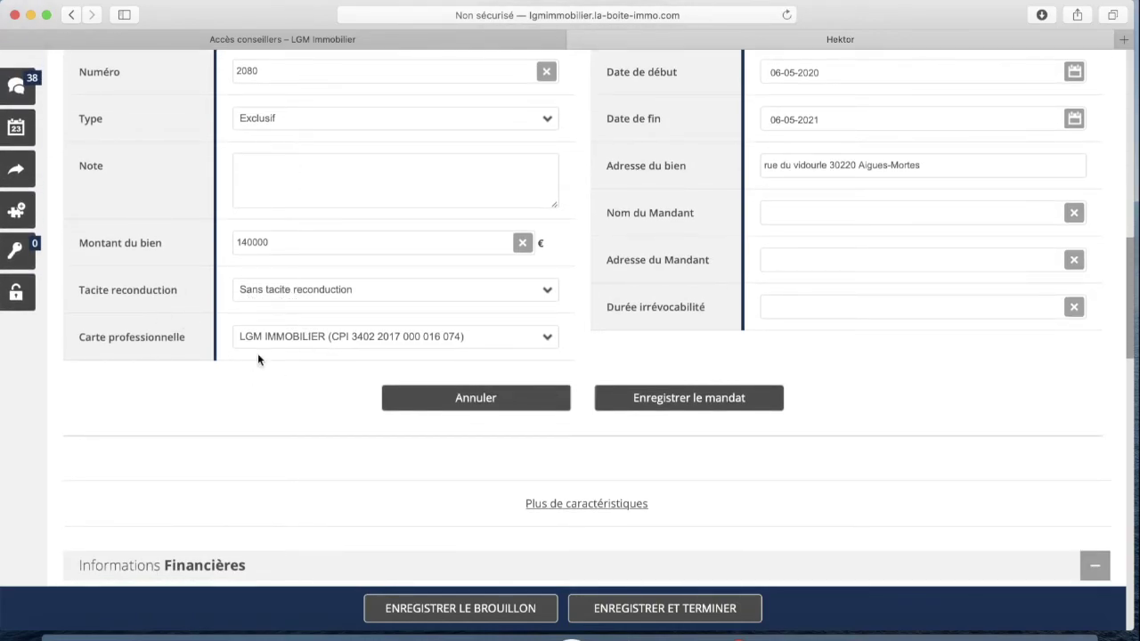
{"action": "scroll", "coordinate": [294, 352], "scroll_direction": "down", "scroll_amount": 1}
{"action": "scroll", "coordinate": [451, 330], "scroll_direction": "up", "scroll_amount": 2}
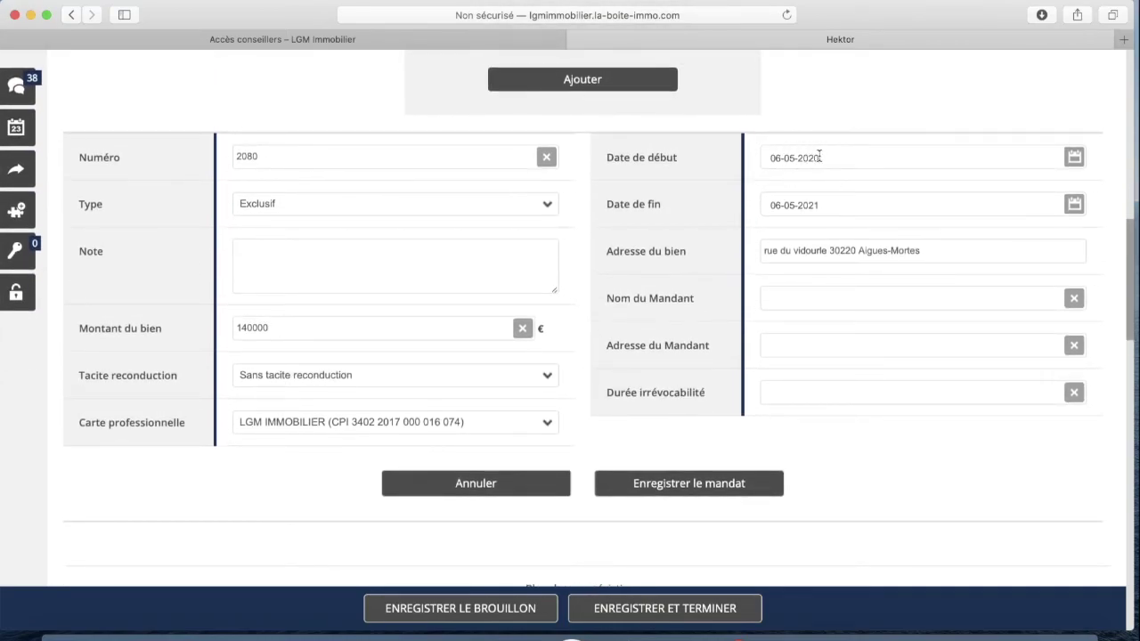
{"action": "left_click", "coordinate": [838, 208]}
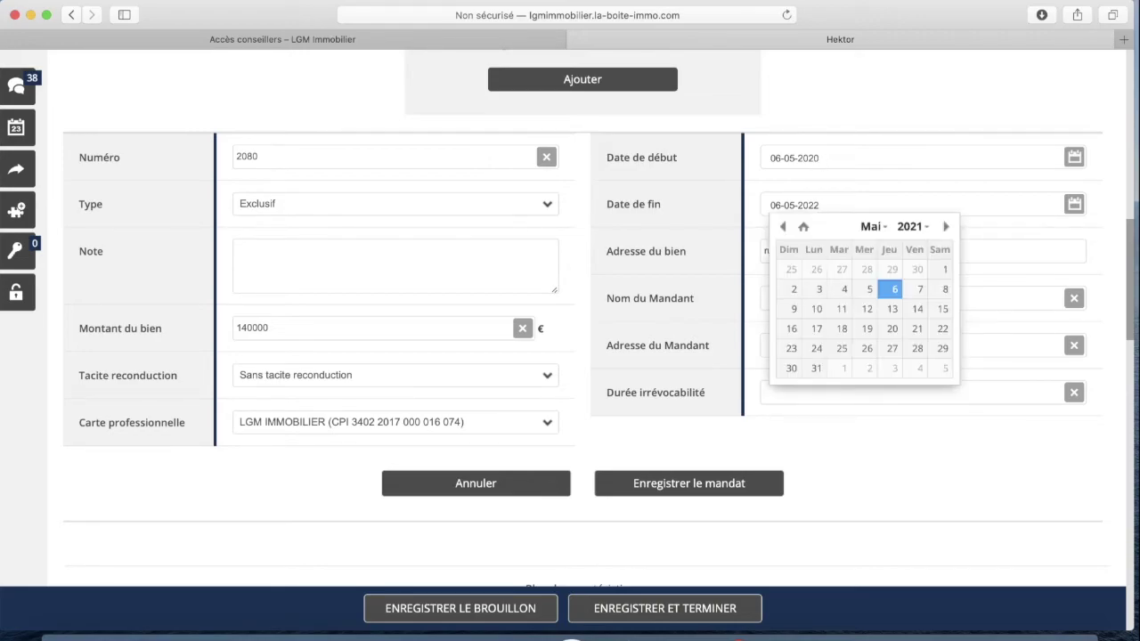
{"action": "left_click", "coordinate": [917, 96]}
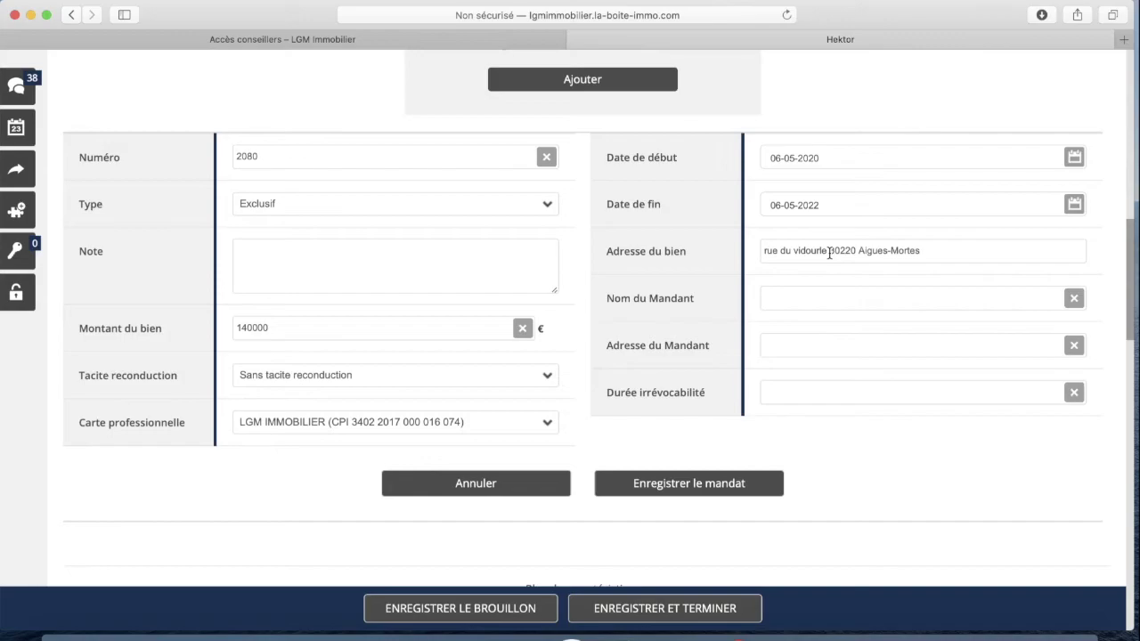
Fill in the mandant's name and address, then save the mandate
{"action": "scroll", "coordinate": [829, 294], "scroll_direction": "down", "scroll_amount": 1}
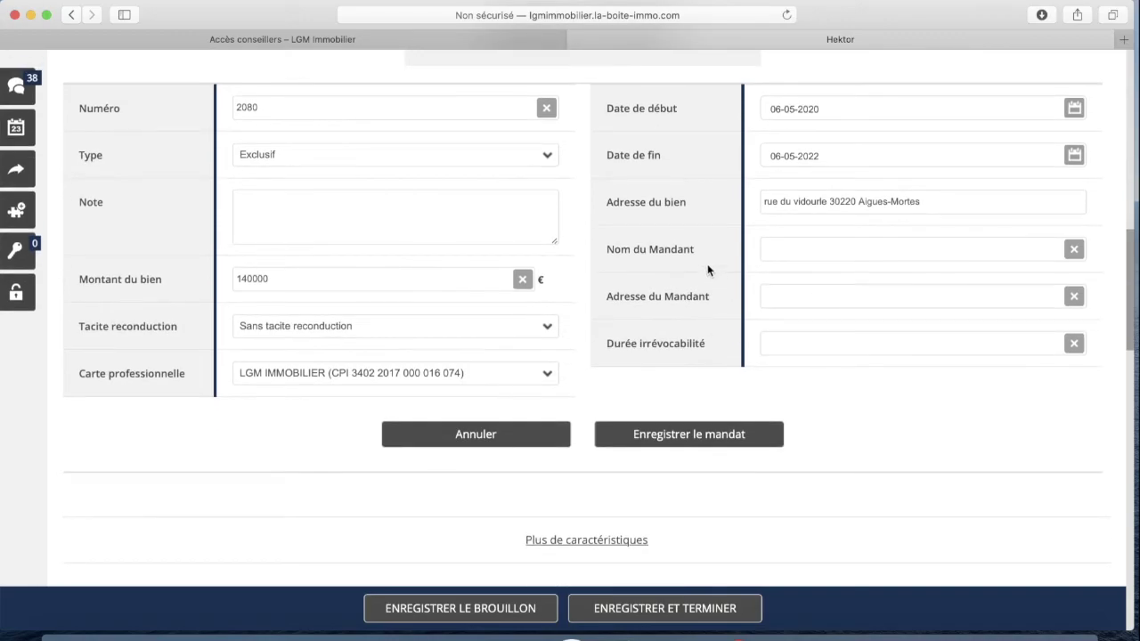
{"action": "type", "text": "Marti"}
{"action": "type", "text": "n"}
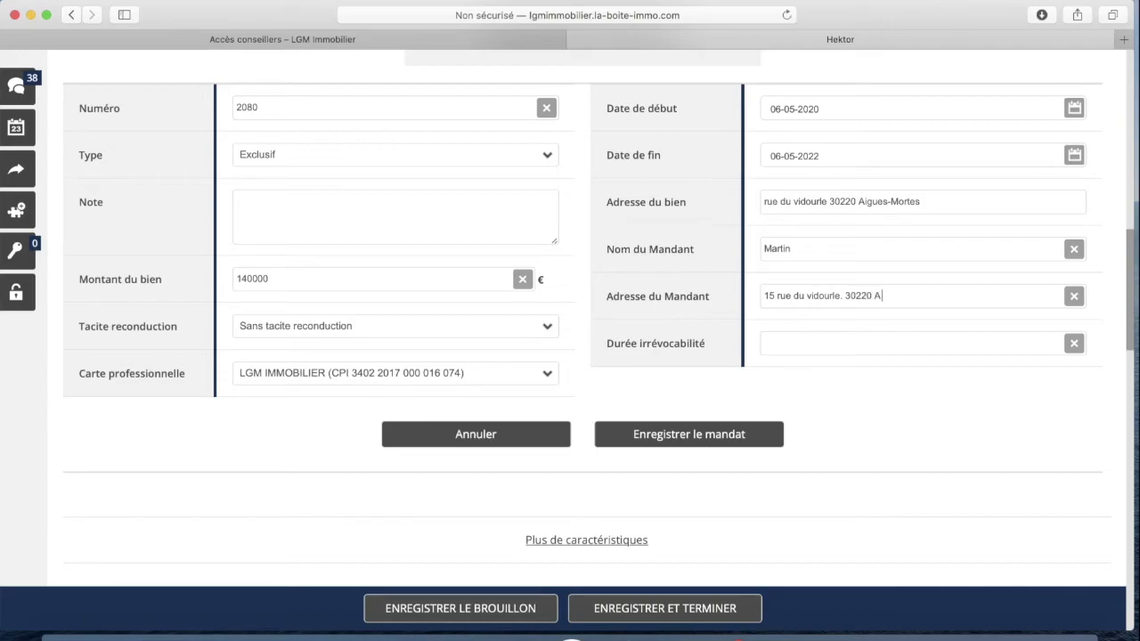
{"action": "scroll", "coordinate": [801, 362], "scroll_direction": "down", "scroll_amount": 1}
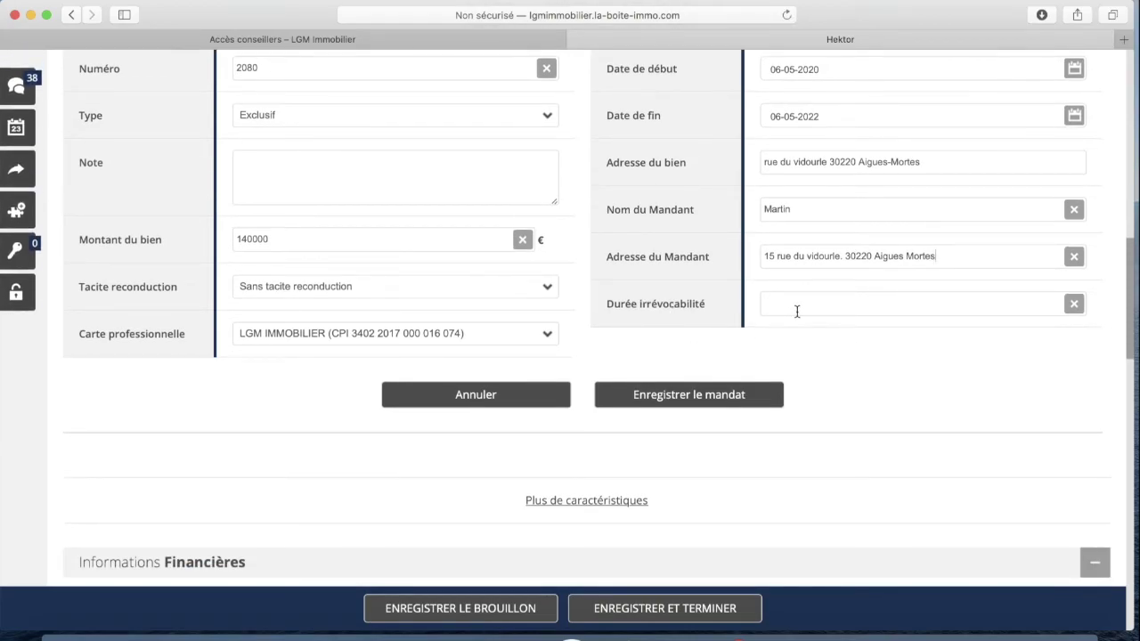
{"action": "scroll", "coordinate": [801, 303], "scroll_direction": "down", "scroll_amount": 1}
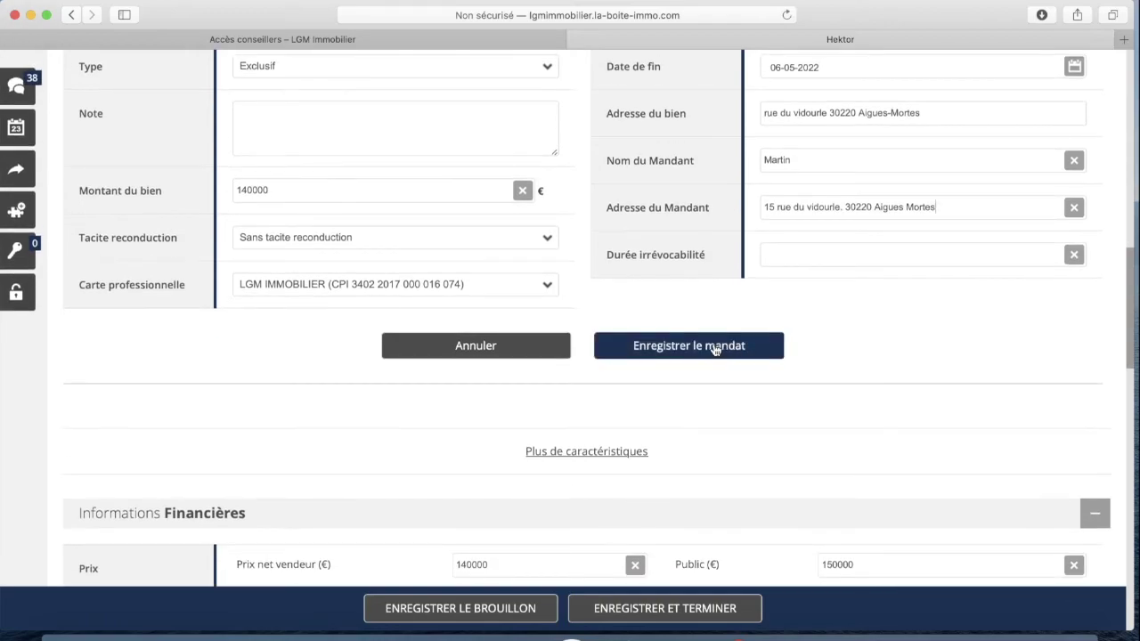
{"action": "left_click", "coordinate": [712, 347]}
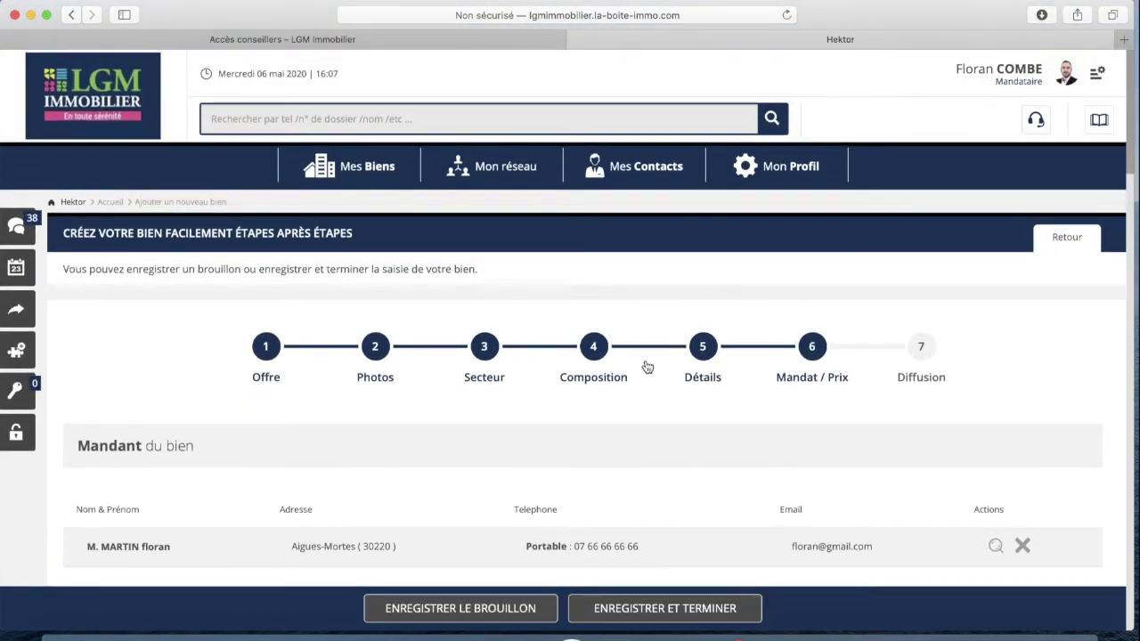
{"action": "scroll", "coordinate": [645, 360], "scroll_direction": "down", "scroll_amount": 5}
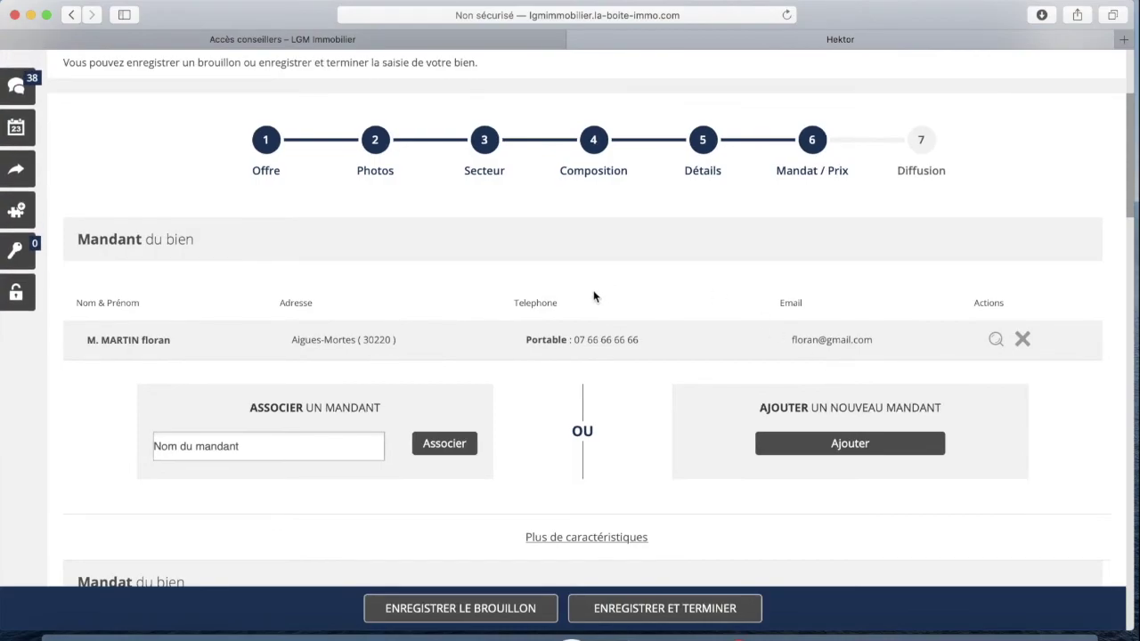
{"action": "scroll", "coordinate": [605, 290], "scroll_direction": "down", "scroll_amount": 8}
{"action": "scroll", "coordinate": [610, 290], "scroll_direction": "down", "scroll_amount": 7}
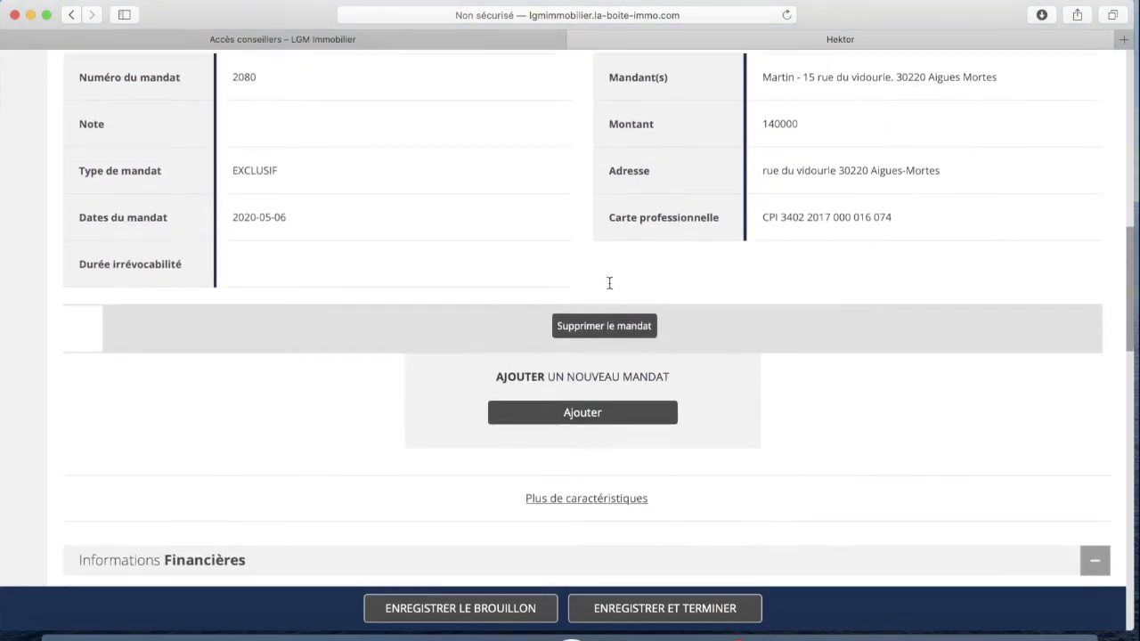
{"action": "scroll", "coordinate": [373, 294], "scroll_direction": "down", "scroll_amount": 8}
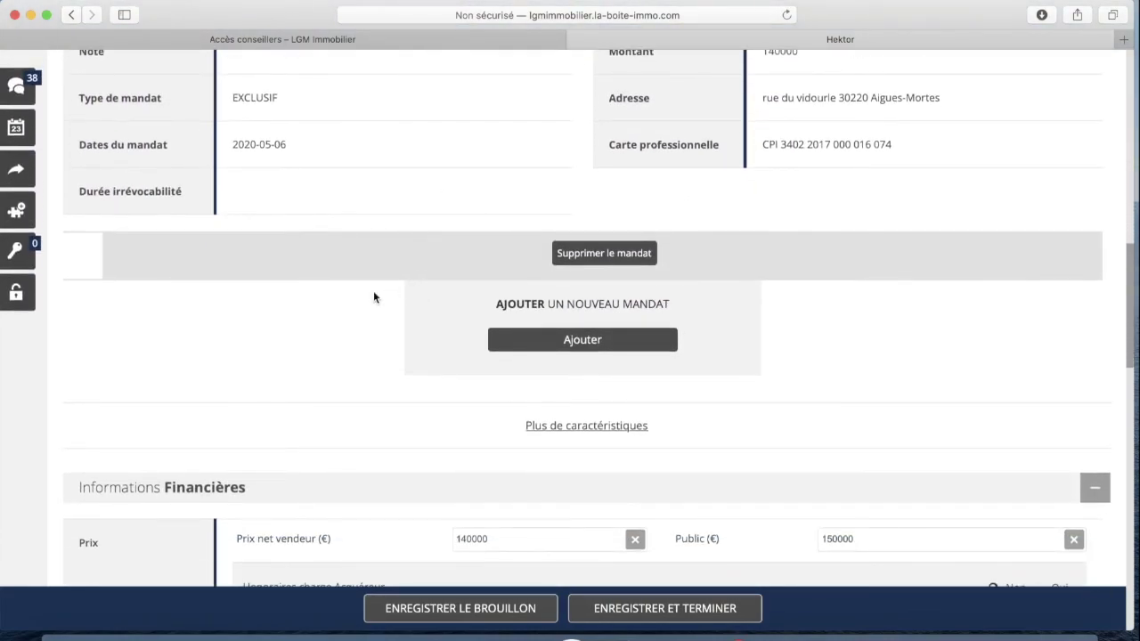
{"action": "scroll", "coordinate": [370, 293], "scroll_direction": "down", "scroll_amount": 1}
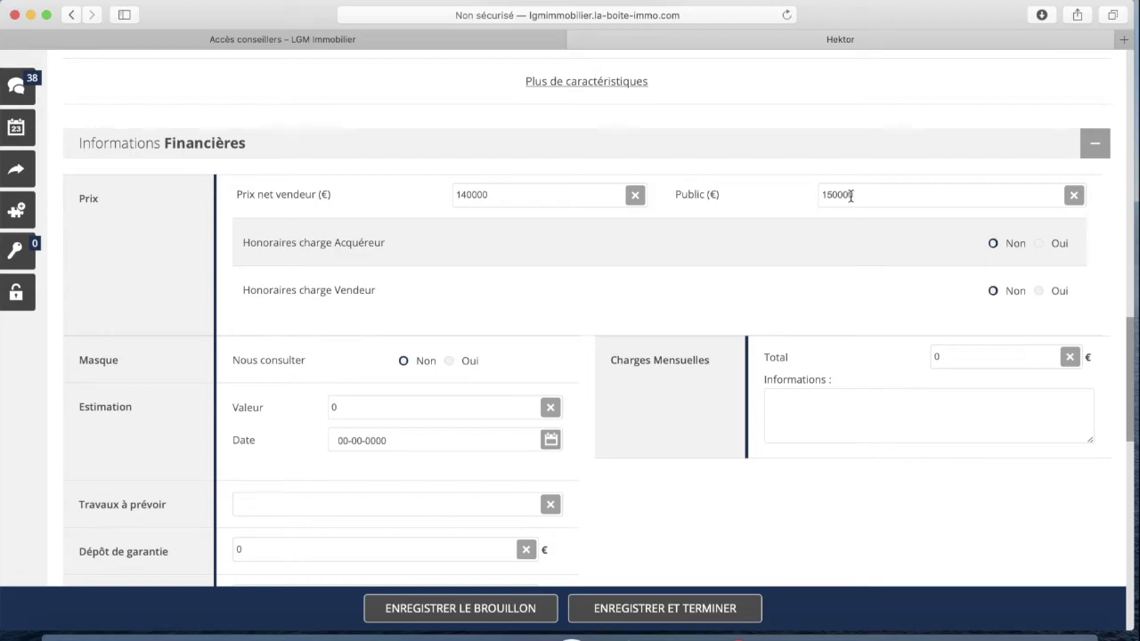
Set 'Honoraires charge Vendeur' to Oui, giving a 9000.00 € seller share at 6.00 %
{"action": "scroll", "coordinate": [876, 194], "scroll_direction": "down", "scroll_amount": 1}
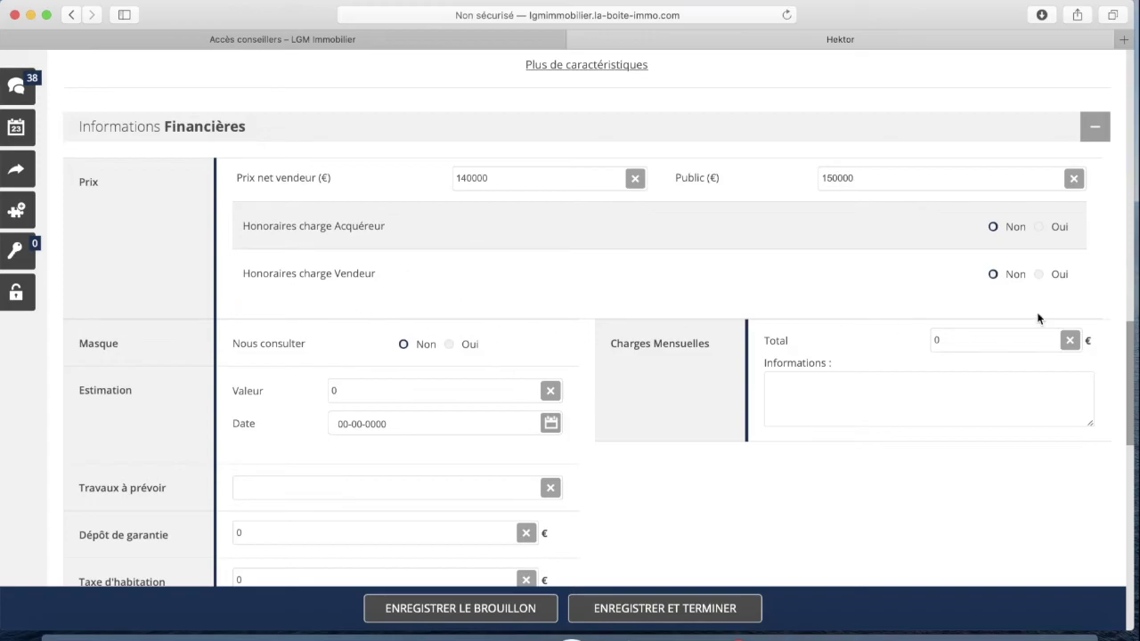
{"action": "left_click", "coordinate": [1038, 275]}
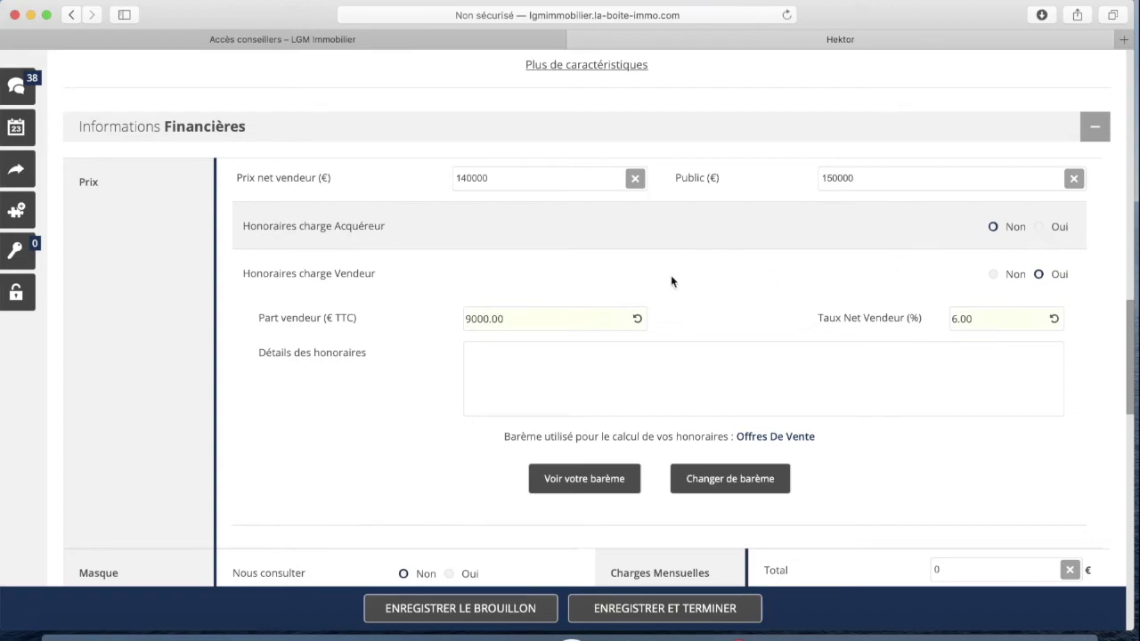
{"action": "scroll", "coordinate": [611, 283], "scroll_direction": "down", "scroll_amount": 2}
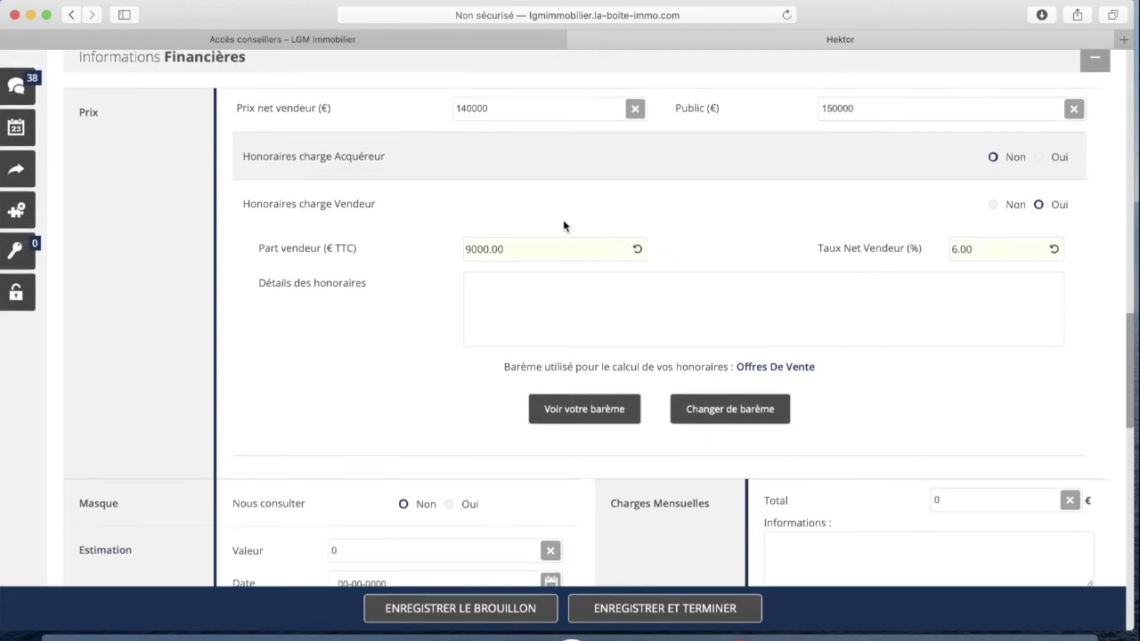
{"action": "scroll", "coordinate": [562, 224], "scroll_direction": "up", "scroll_amount": 1}
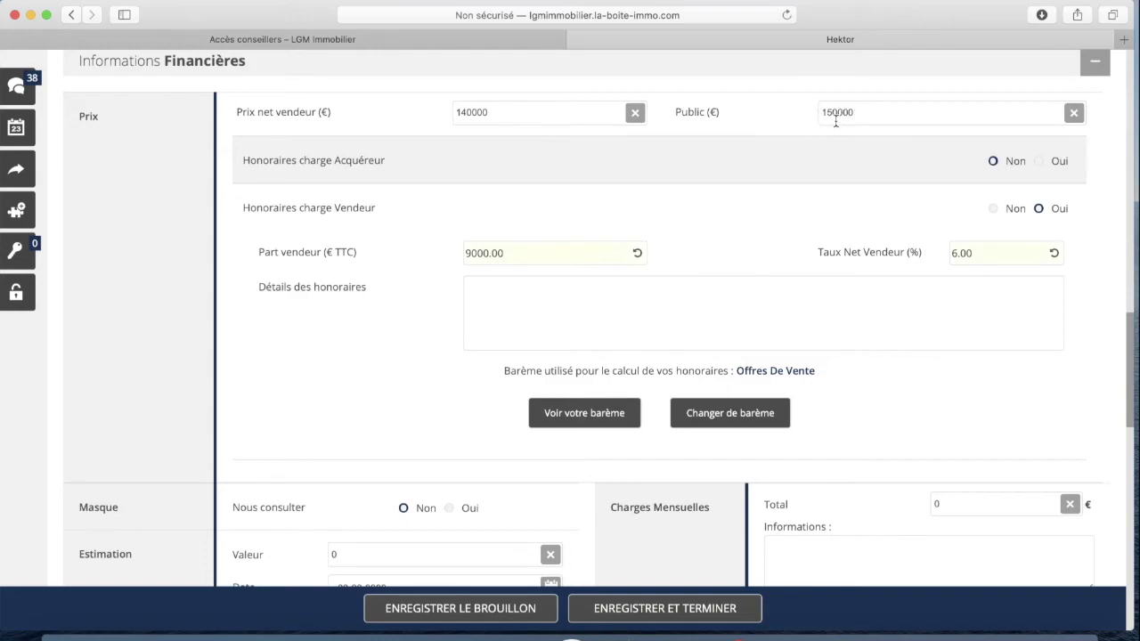
Change the Part vendeur from 9000.00 to 10000 € TTC, raising the net seller rate to 6.667 %
{"action": "scroll", "coordinate": [598, 280], "scroll_direction": "down", "scroll_amount": 1}
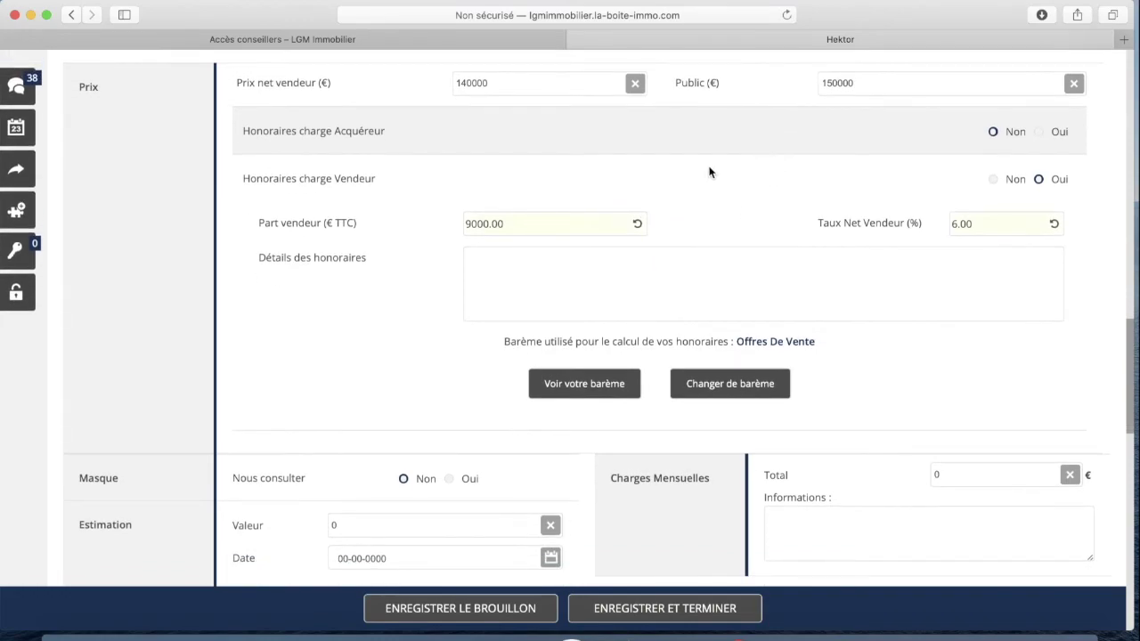
{"action": "scroll", "coordinate": [710, 175], "scroll_direction": "up", "scroll_amount": 1}
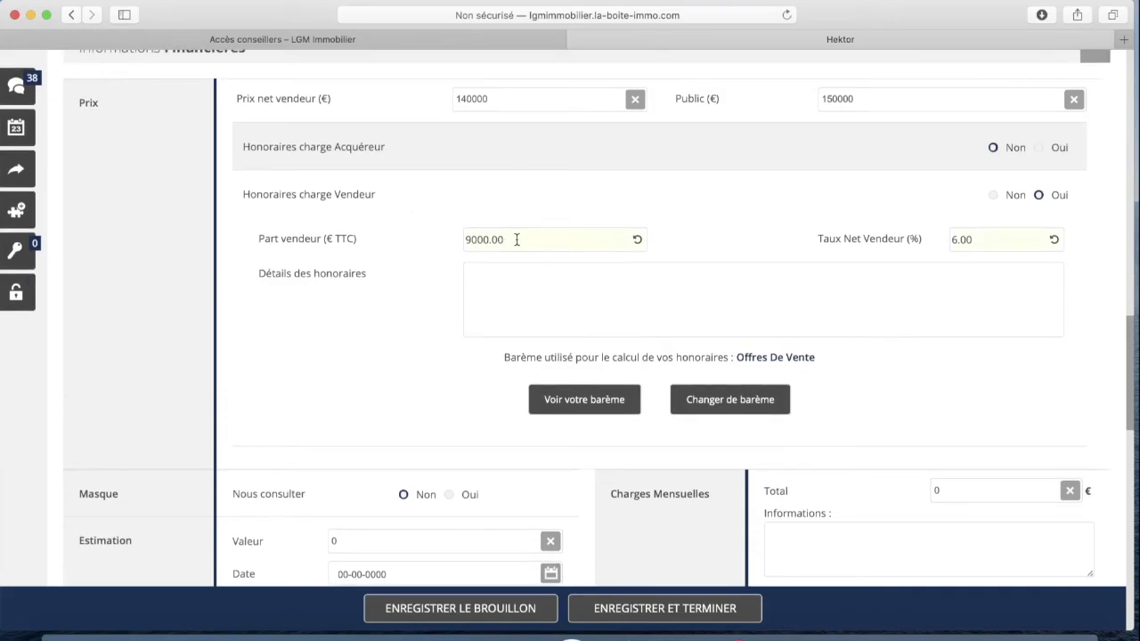
{"action": "left_click_drag", "start_coordinate": [517, 239], "coordinate": [406, 239]}
{"action": "type", "text": "10000"}
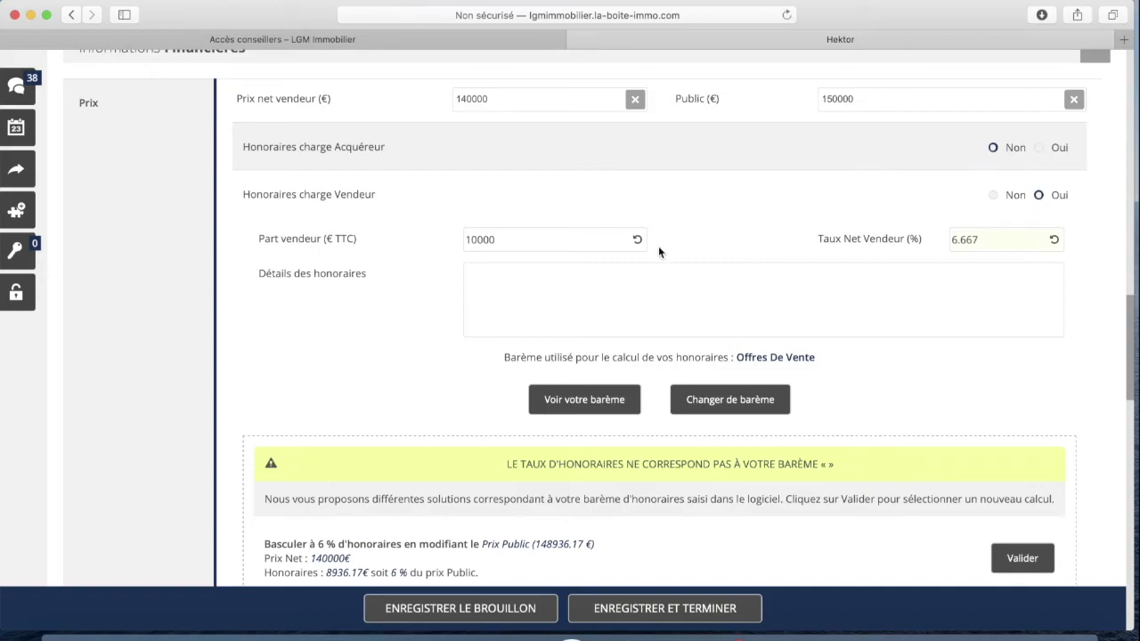
{"action": "scroll", "coordinate": [490, 192], "scroll_direction": "down", "scroll_amount": 3}
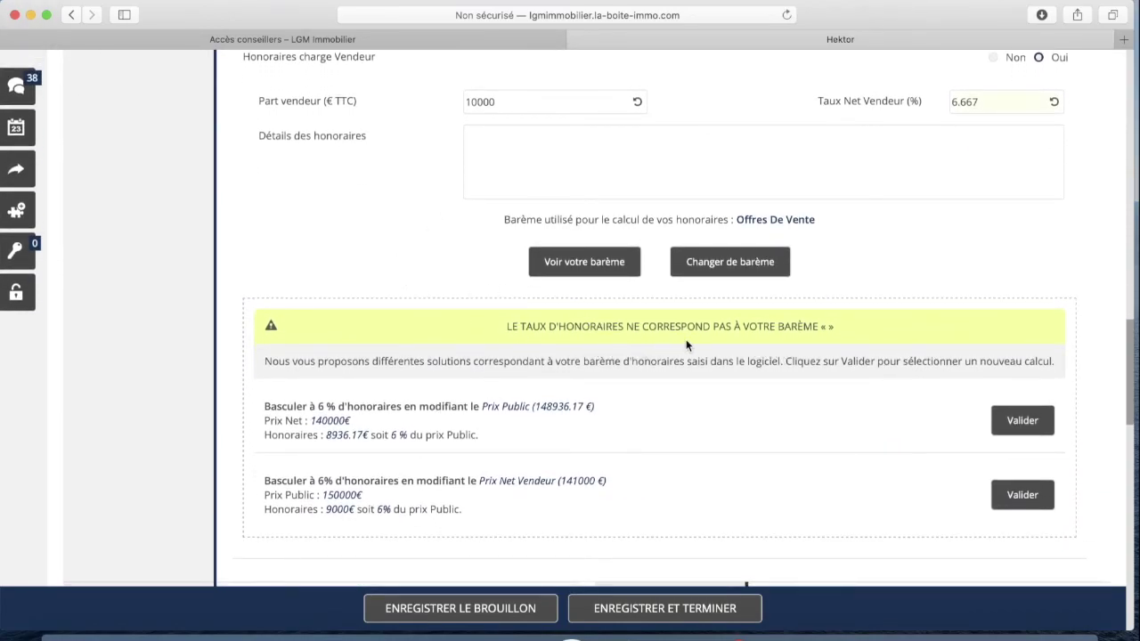
{"action": "scroll", "coordinate": [356, 343], "scroll_direction": "down", "scroll_amount": 3}
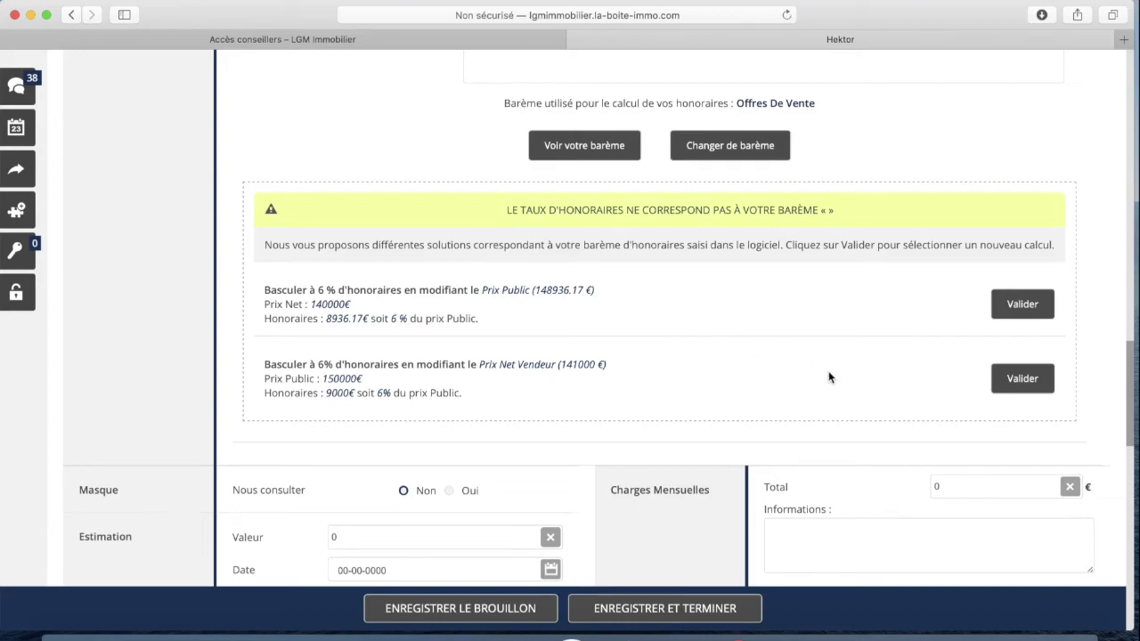
{"action": "scroll", "coordinate": [828, 370], "scroll_direction": "up", "scroll_amount": 2}
{"action": "scroll", "coordinate": [853, 344], "scroll_direction": "up", "scroll_amount": 1}
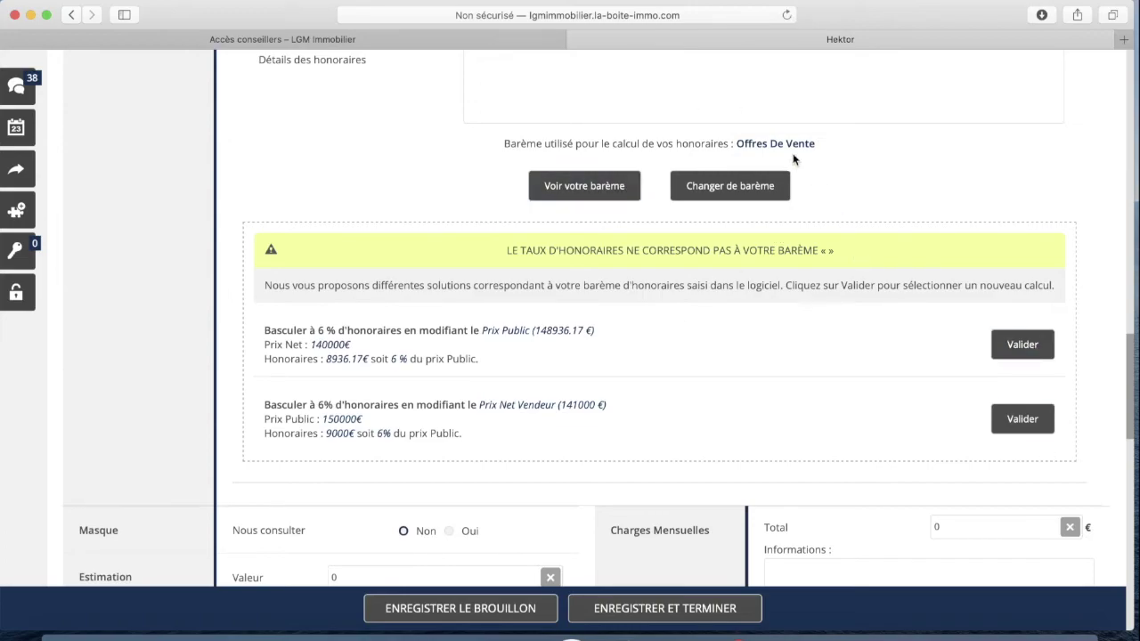
{"action": "scroll", "coordinate": [821, 326], "scroll_direction": "down", "scroll_amount": 3}
{"action": "scroll", "coordinate": [829, 326], "scroll_direction": "down", "scroll_amount": 2}
{"action": "scroll", "coordinate": [829, 326], "scroll_direction": "up", "scroll_amount": 8}
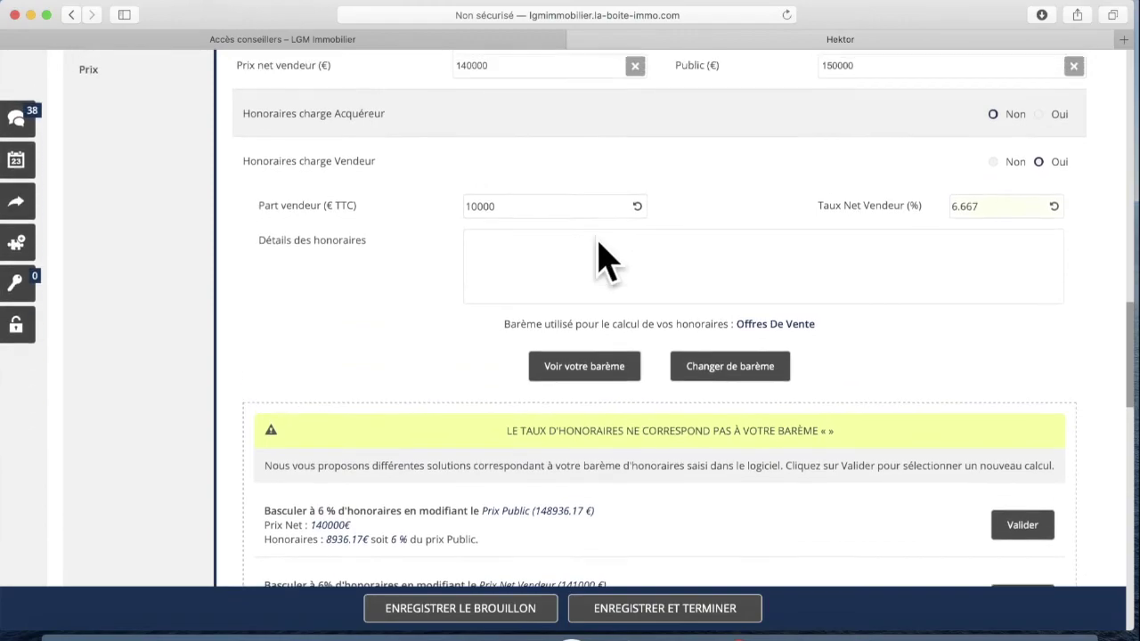
{"action": "scroll", "coordinate": [599, 243], "scroll_direction": "up", "scroll_amount": 3}
{"action": "scroll", "coordinate": [758, 228], "scroll_direction": "down", "scroll_amount": 8}
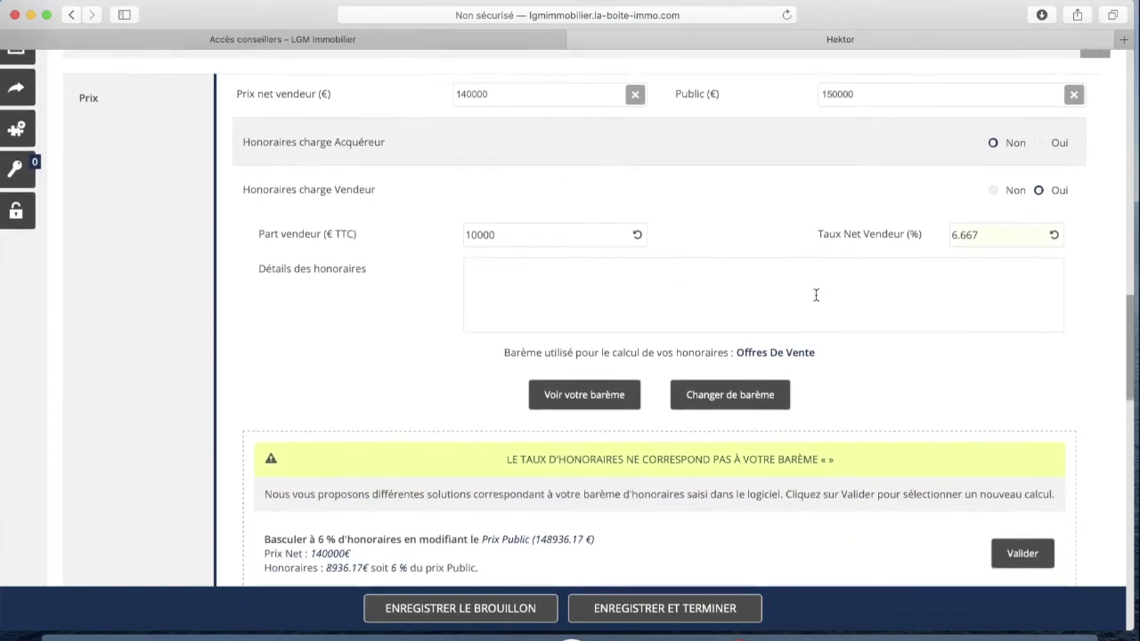
{"action": "scroll", "coordinate": [813, 226], "scroll_direction": "down", "scroll_amount": 6}
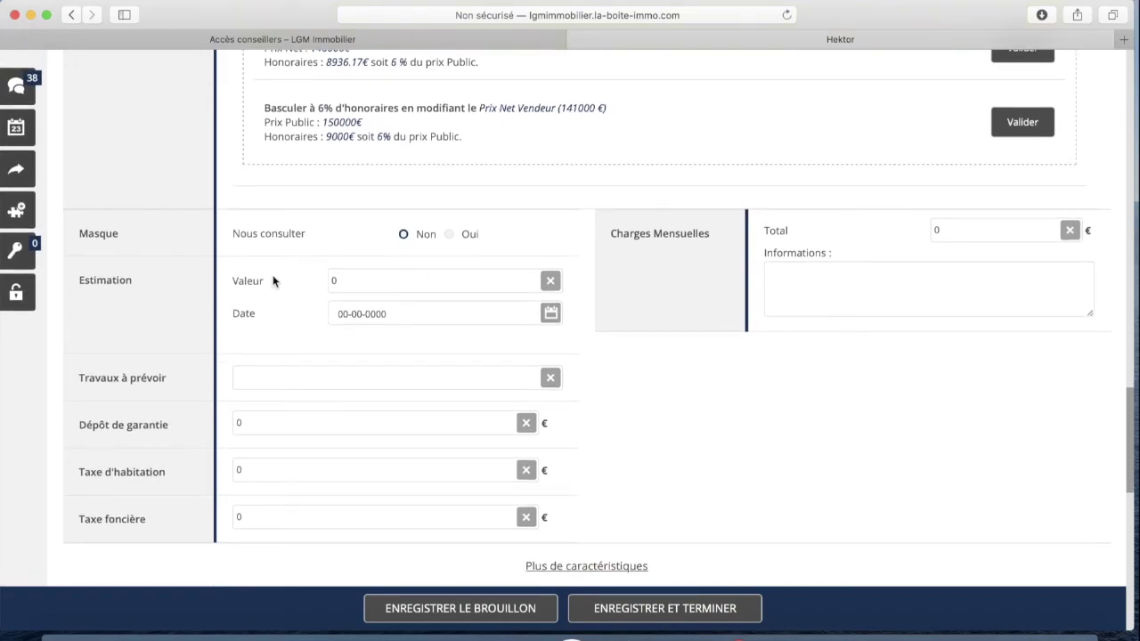
{"action": "scroll", "coordinate": [273, 279], "scroll_direction": "down", "scroll_amount": 1}
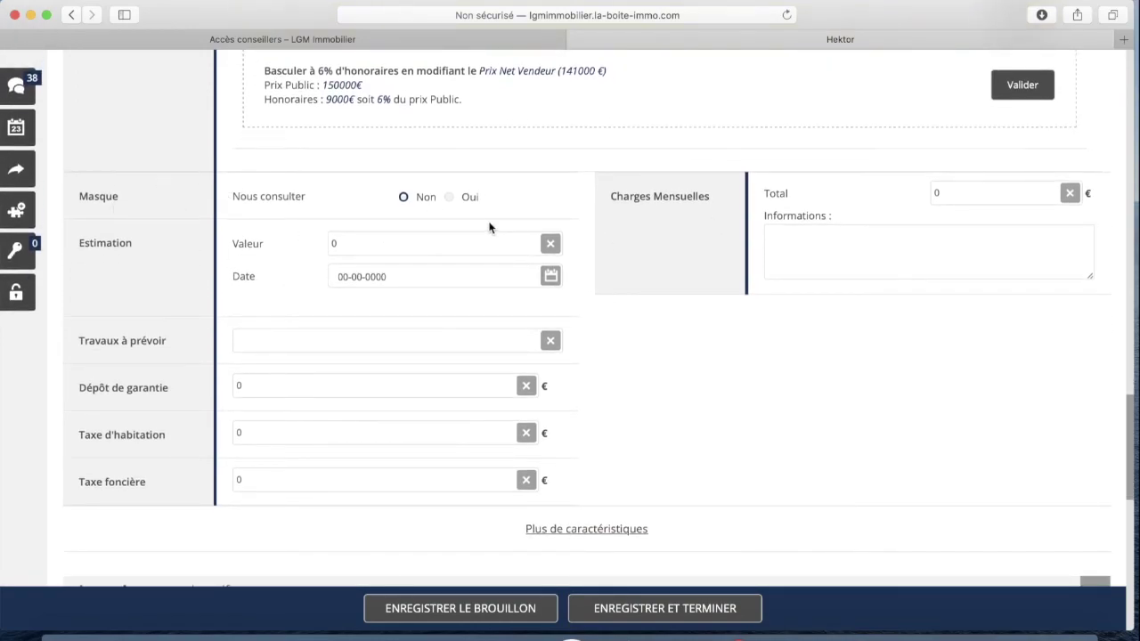
Enter an Estimation Valeur of 130000 dated 06-05-2020
{"action": "left_click", "coordinate": [356, 248]}
{"action": "type", "text": "130000"}
{"action": "left_click", "coordinate": [365, 277]}
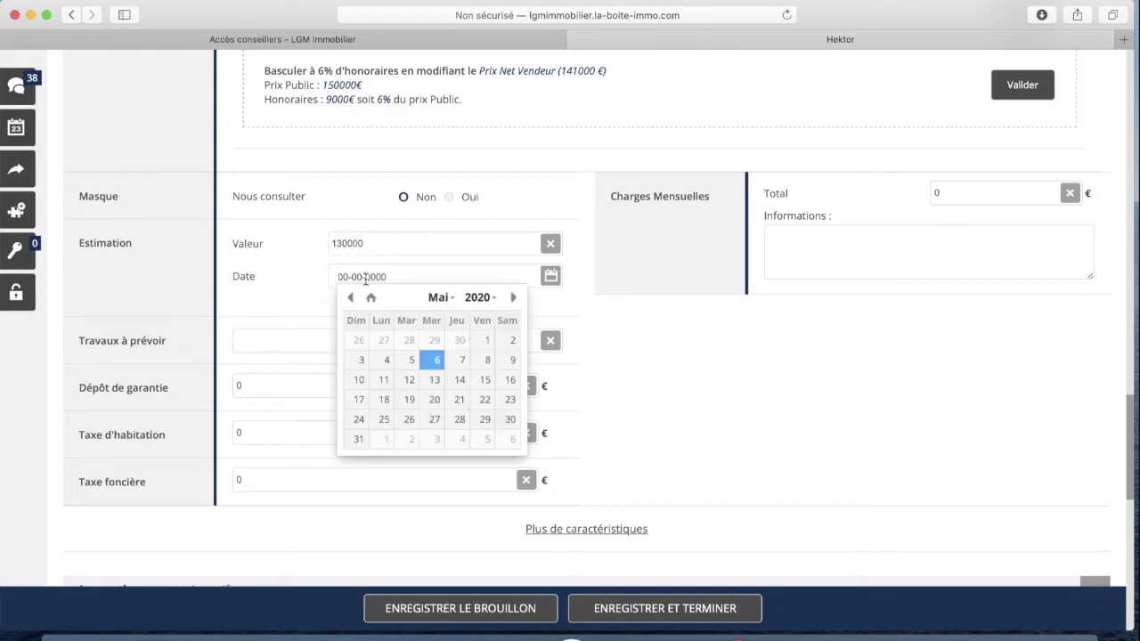
{"action": "left_click", "coordinate": [442, 361]}
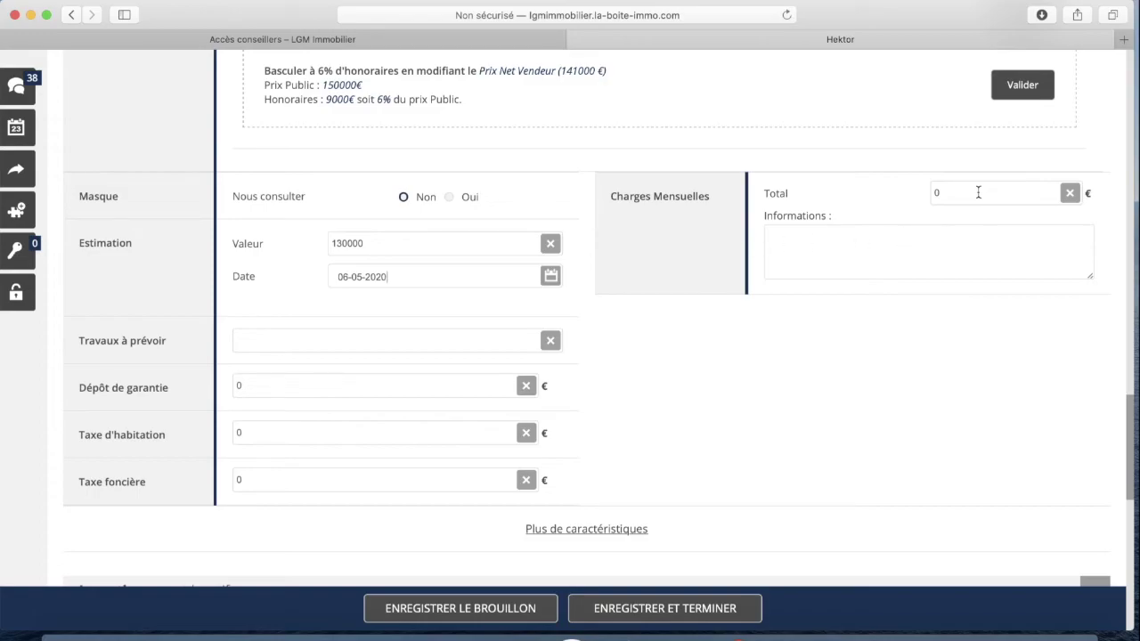
{"action": "scroll", "coordinate": [661, 120], "scroll_direction": "up", "scroll_amount": 1}
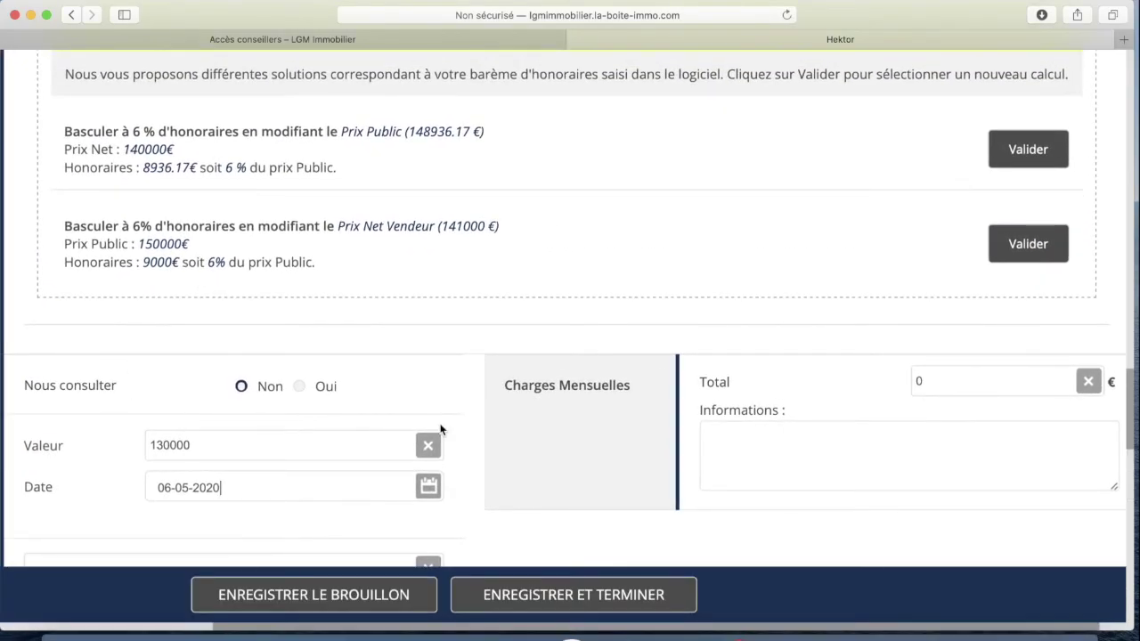
{"action": "scroll", "coordinate": [613, 268], "scroll_direction": "up", "scroll_amount": 3}
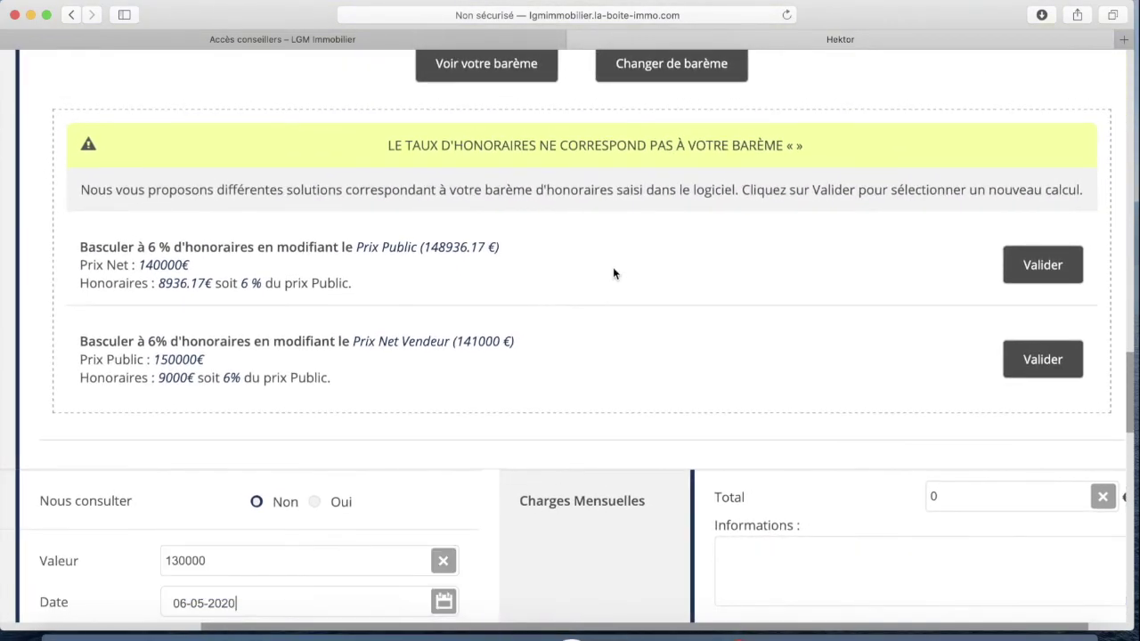
{"action": "scroll", "coordinate": [591, 334], "scroll_direction": "down", "scroll_amount": 5}
{"action": "scroll", "coordinate": [592, 329], "scroll_direction": "up", "scroll_amount": 3}
{"action": "scroll", "coordinate": [592, 329], "scroll_direction": "down", "scroll_amount": 5}
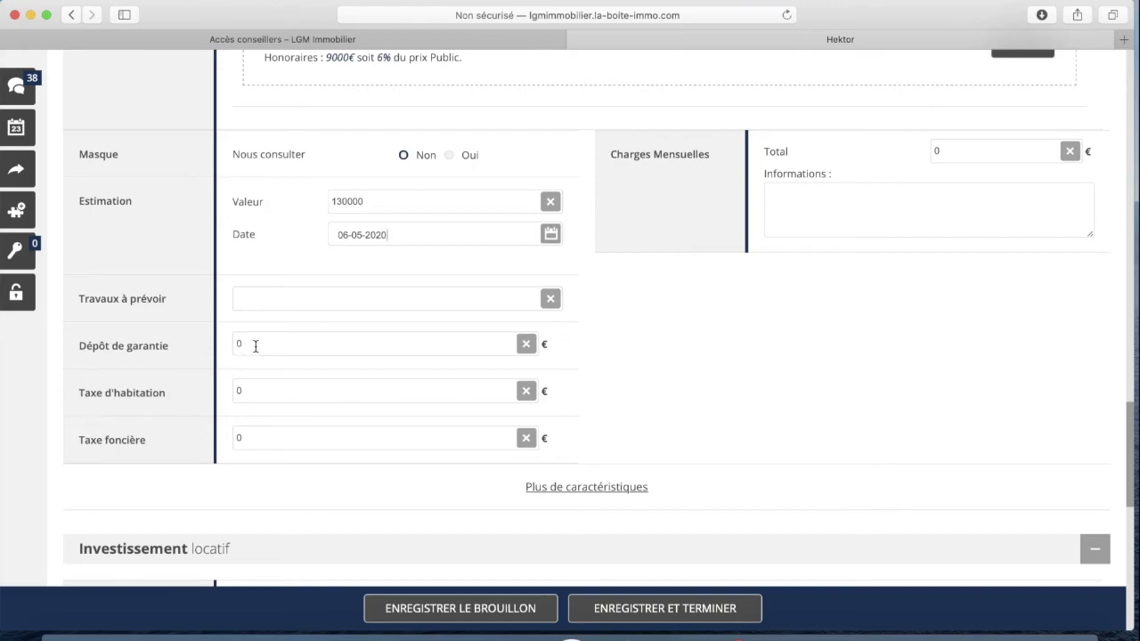
{"action": "scroll", "coordinate": [255, 347], "scroll_direction": "down", "scroll_amount": 2}
{"action": "scroll", "coordinate": [267, 285], "scroll_direction": "down", "scroll_amount": 3}
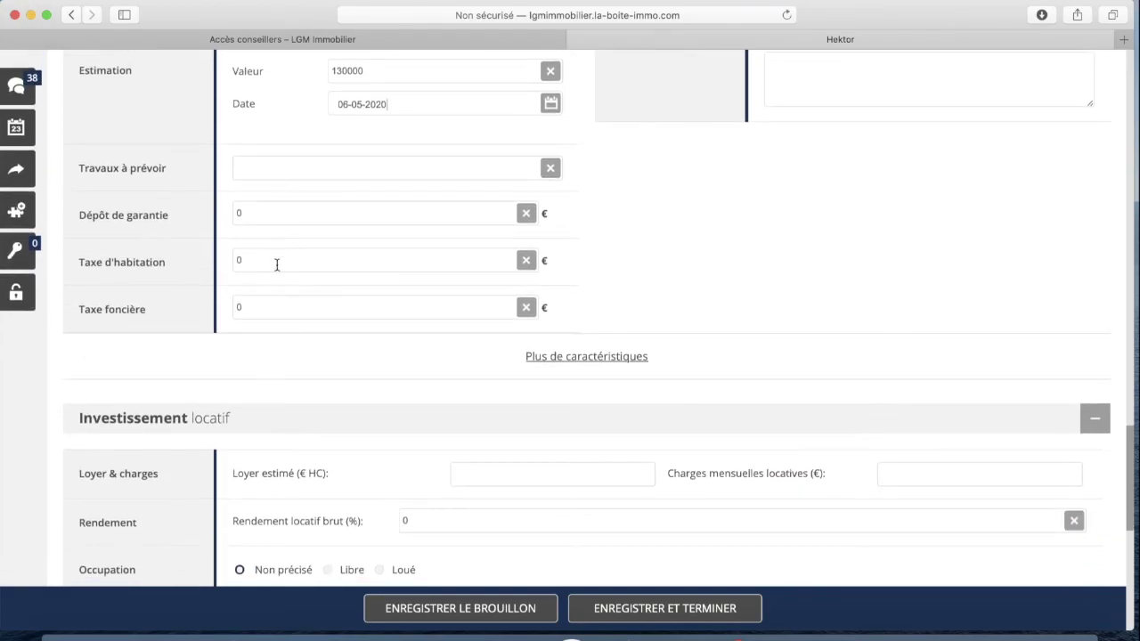
{"action": "scroll", "coordinate": [276, 263], "scroll_direction": "down", "scroll_amount": 1}
Set the Taxe foncière to 1300 €
{"action": "left_click", "coordinate": [278, 270]}
{"action": "type", "text": "1300"}
{"action": "scroll", "coordinate": [720, 214], "scroll_direction": "up", "scroll_amount": 5}
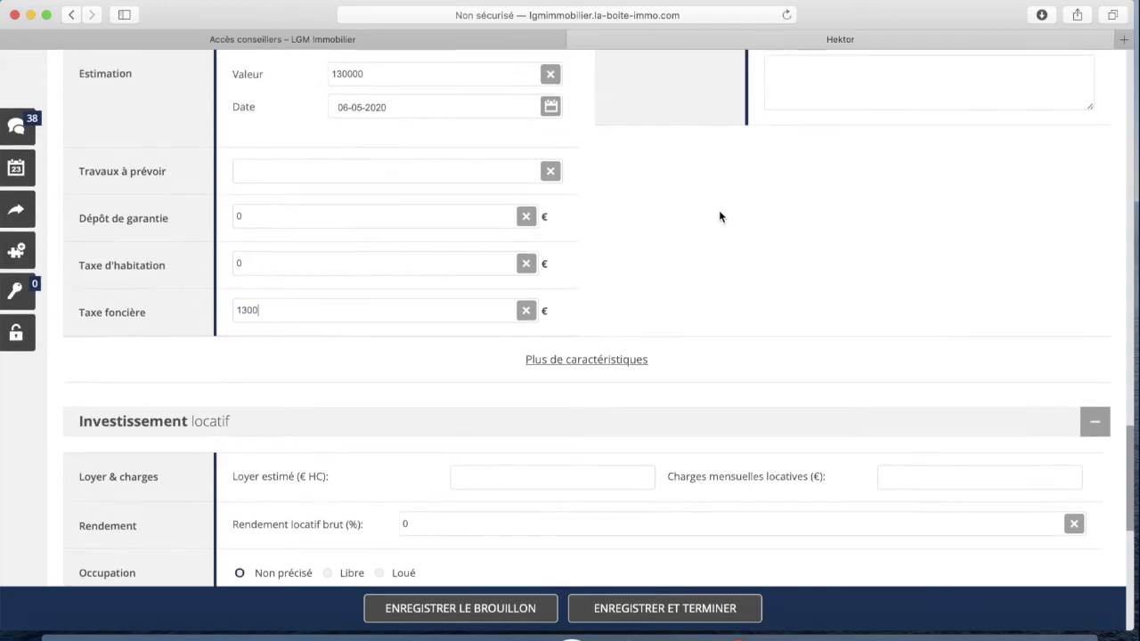
{"action": "scroll", "coordinate": [794, 215], "scroll_direction": "down", "scroll_amount": 1}
{"action": "scroll", "coordinate": [795, 214], "scroll_direction": "down", "scroll_amount": 1}
Set Charges Mensuelles Total to 150 €
{"action": "left_click", "coordinate": [972, 130]}
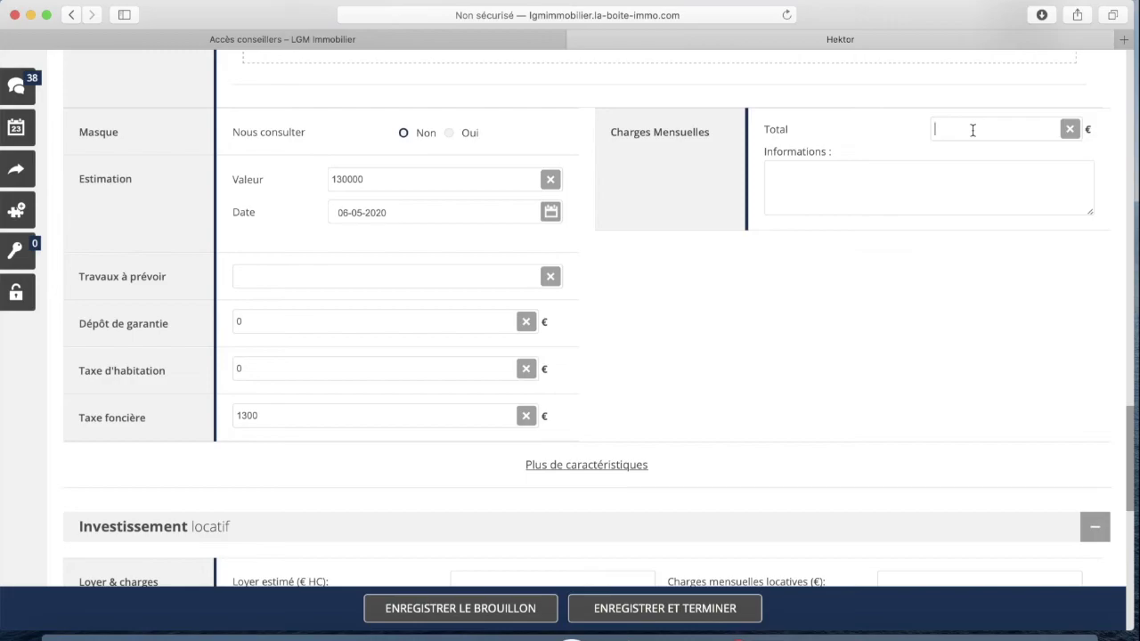
{"action": "type", "text": "150"}
{"action": "key", "text": "Tab"}
{"action": "scroll", "coordinate": [738, 259], "scroll_direction": "down", "scroll_amount": 5}
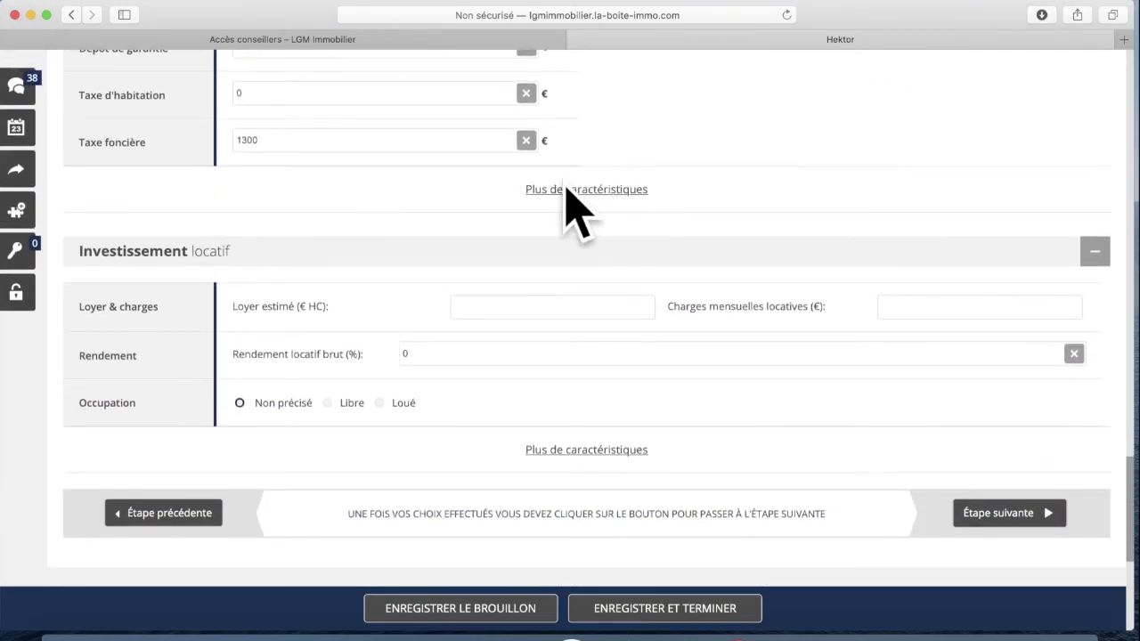
{"action": "scroll", "coordinate": [373, 216], "scroll_direction": "down", "scroll_amount": 3}
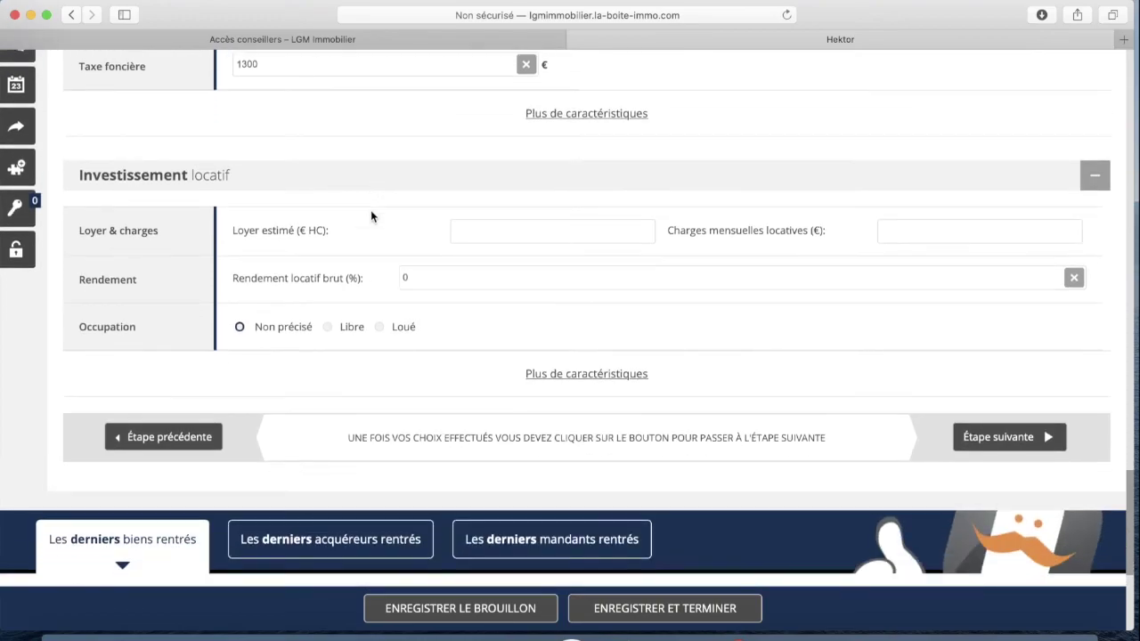
{"action": "scroll", "coordinate": [373, 216], "scroll_direction": "down", "scroll_amount": 1}
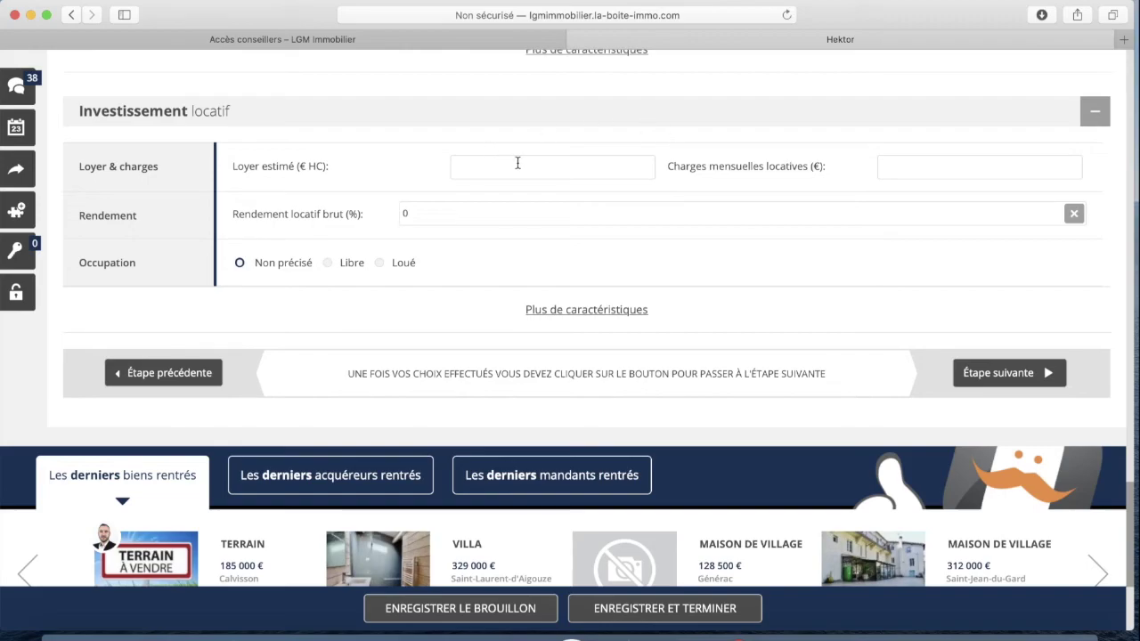
{"action": "scroll", "coordinate": [454, 178], "scroll_direction": "down", "scroll_amount": 1}
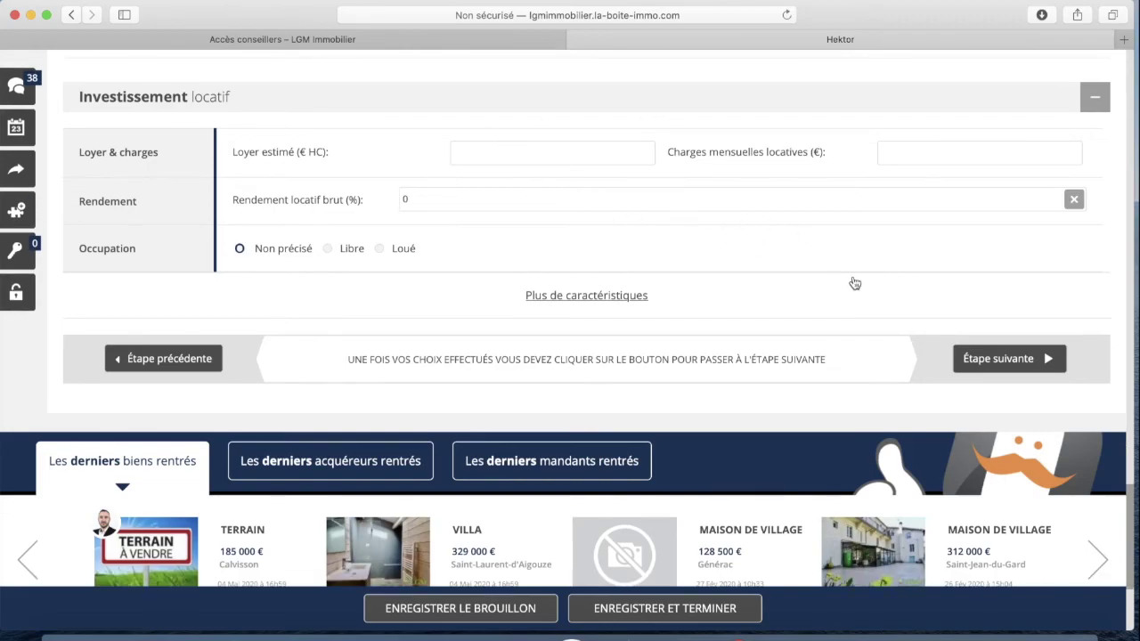
{"action": "scroll", "coordinate": [926, 303], "scroll_direction": "down", "scroll_amount": 1}
Advance the listing wizard to the Diffusion step and mark the property as Publié
{"action": "left_click", "coordinate": [1003, 325]}
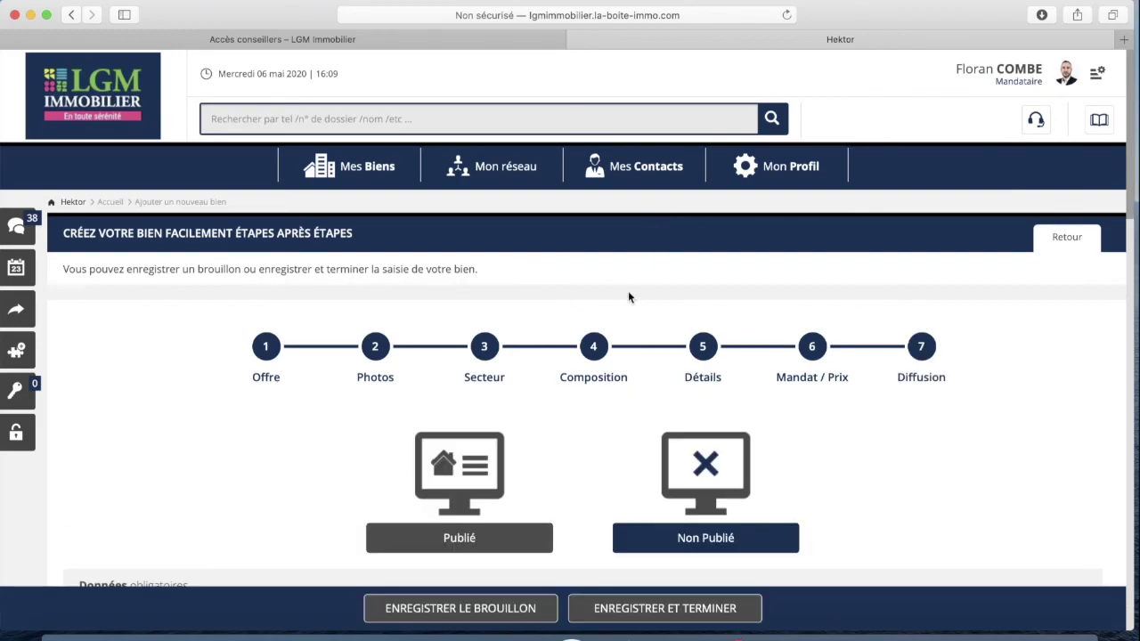
{"action": "scroll", "coordinate": [867, 383], "scroll_direction": "down", "scroll_amount": 5}
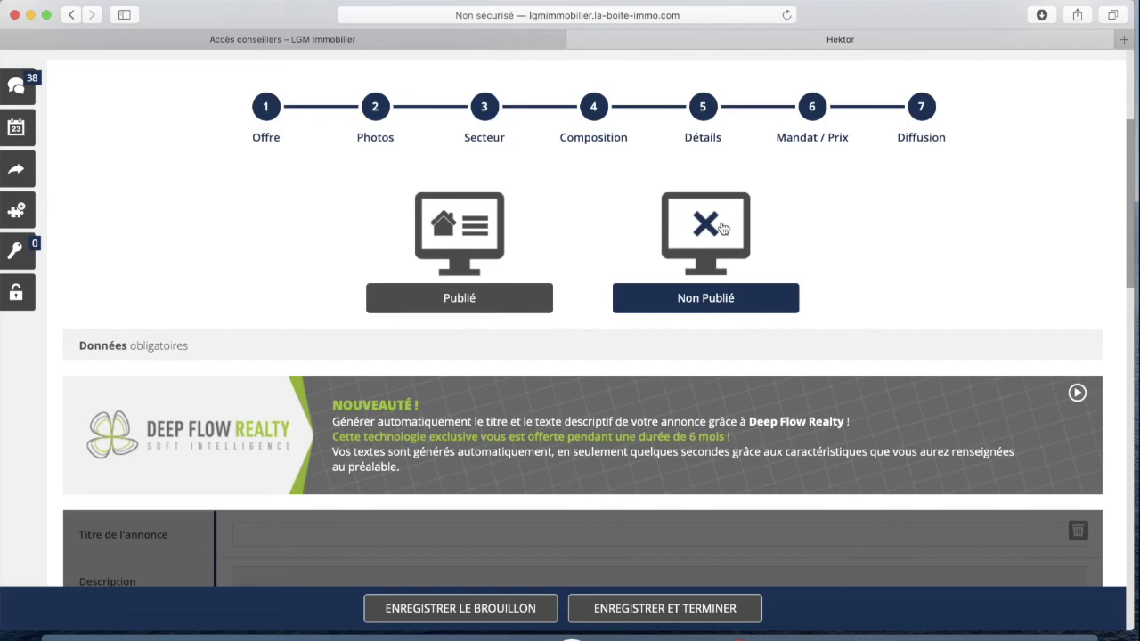
{"action": "left_click", "coordinate": [447, 231]}
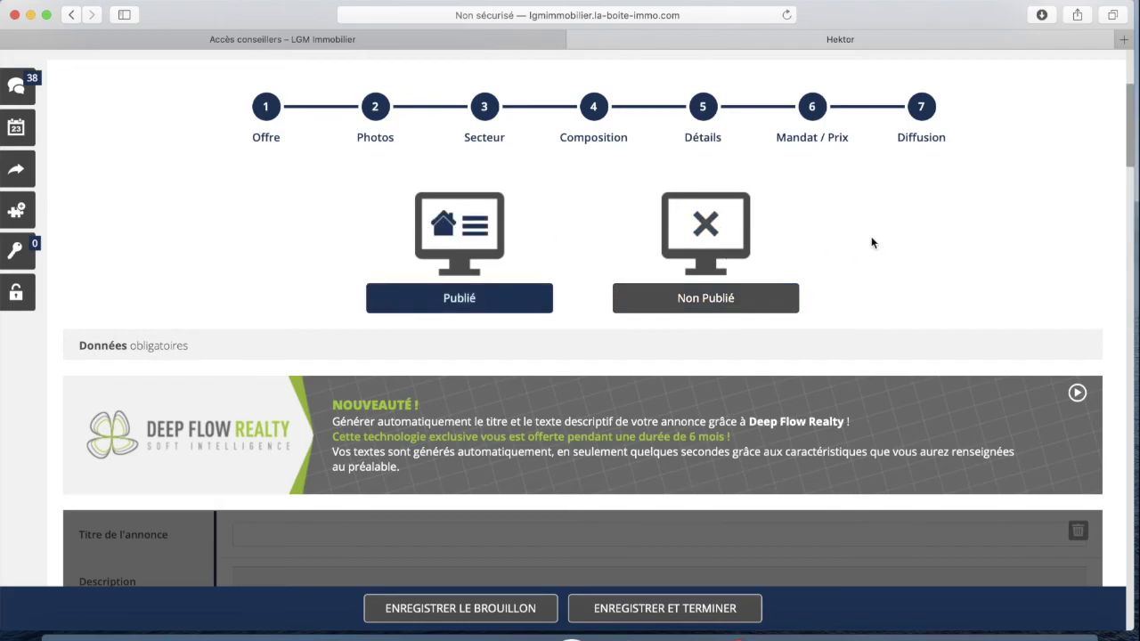
{"action": "scroll", "coordinate": [861, 241], "scroll_direction": "down", "scroll_amount": 5}
{"action": "scroll", "coordinate": [851, 253], "scroll_direction": "down", "scroll_amount": 4}
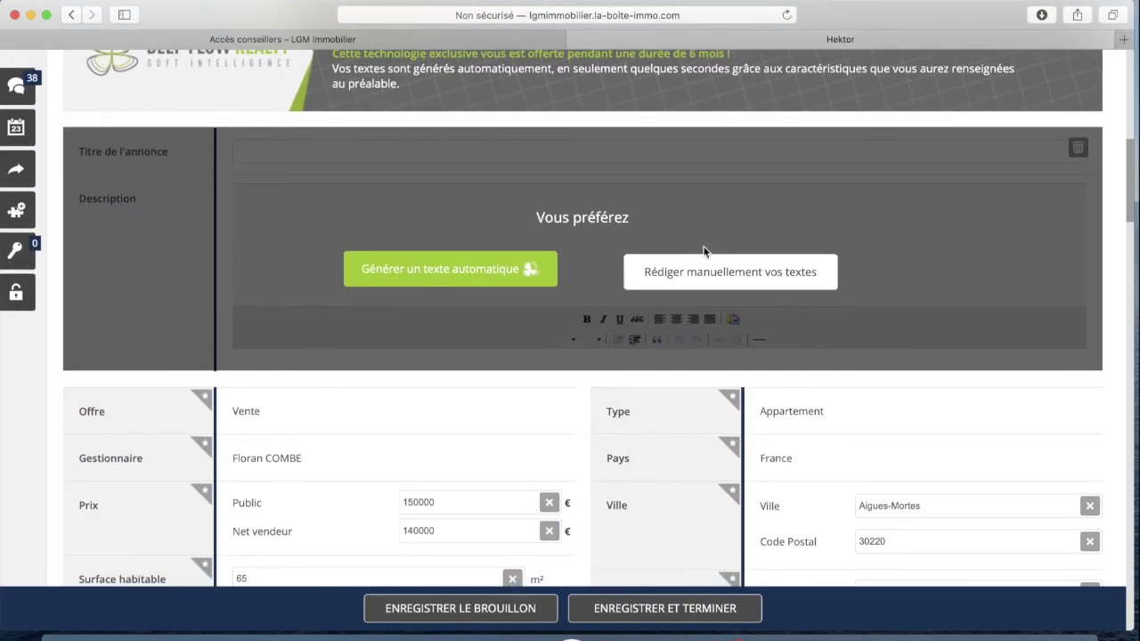
Choose to write texts manually and title the ad 'Appartement 65 m2 avec terrasse'
{"action": "scroll", "coordinate": [624, 245], "scroll_direction": "down", "scroll_amount": 1}
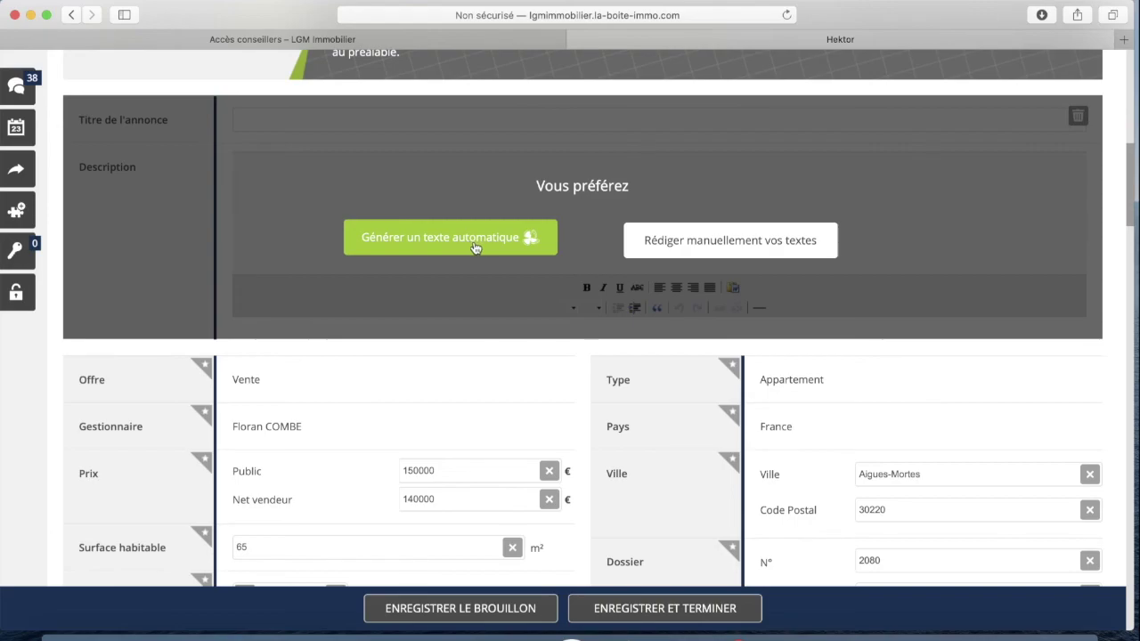
{"action": "left_click", "coordinate": [730, 250]}
{"action": "scroll", "coordinate": [419, 224], "scroll_direction": "up", "scroll_amount": 2}
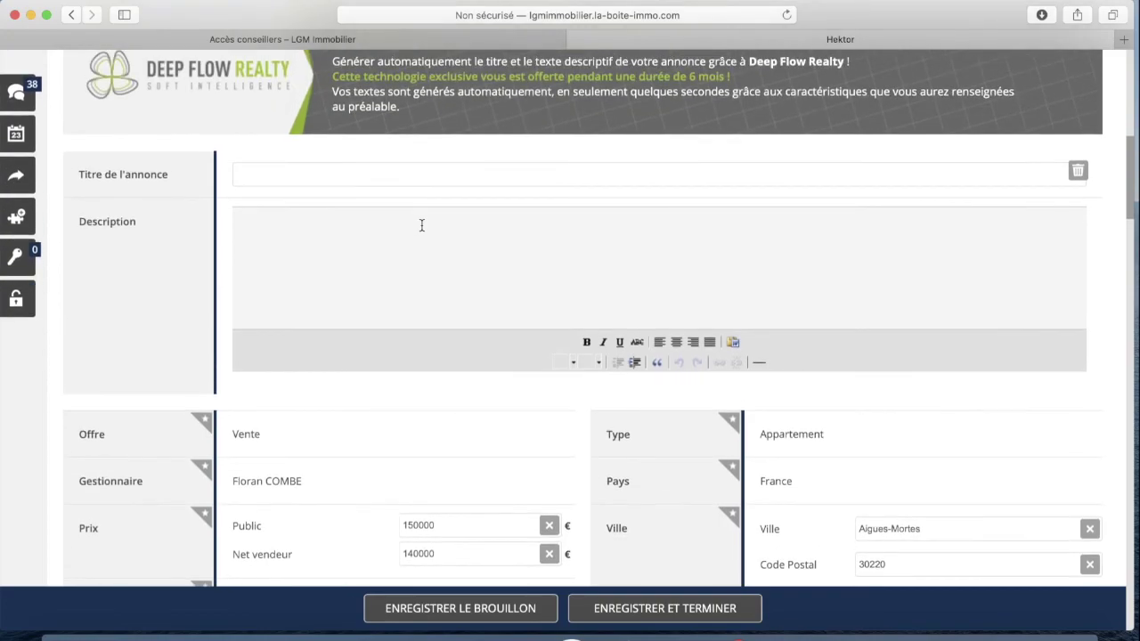
{"action": "left_click", "coordinate": [335, 170]}
{"action": "type", "text": "Apap"}
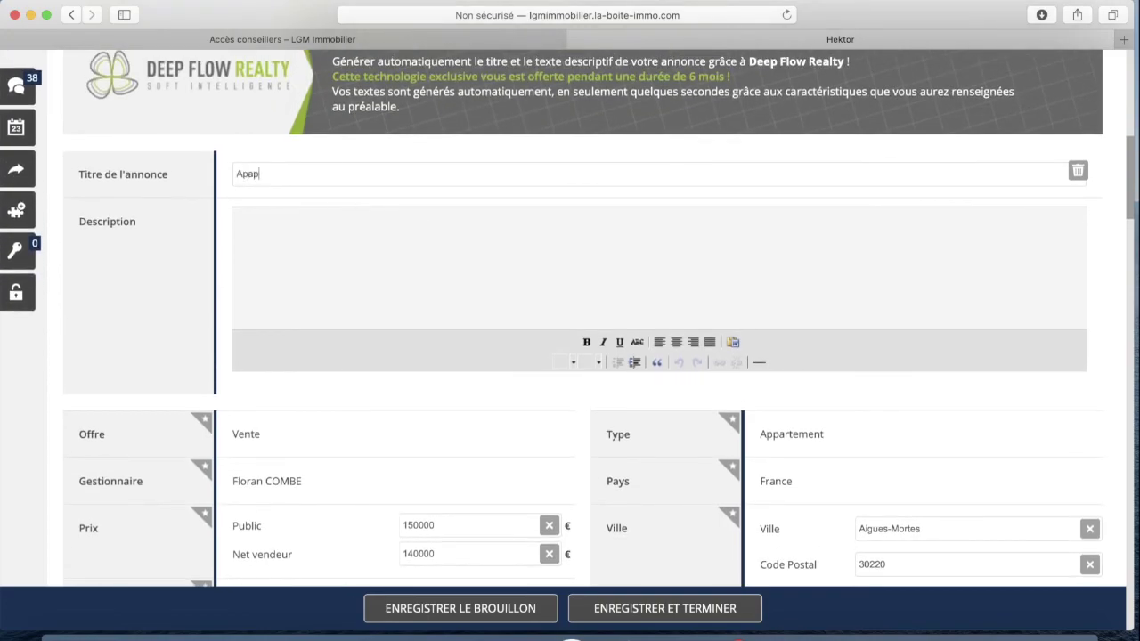
{"action": "type", "text": "rtemen"}
{"action": "type", "text": "t 65 m2 ave"}
{"action": "type", "text": "c terrasse"}
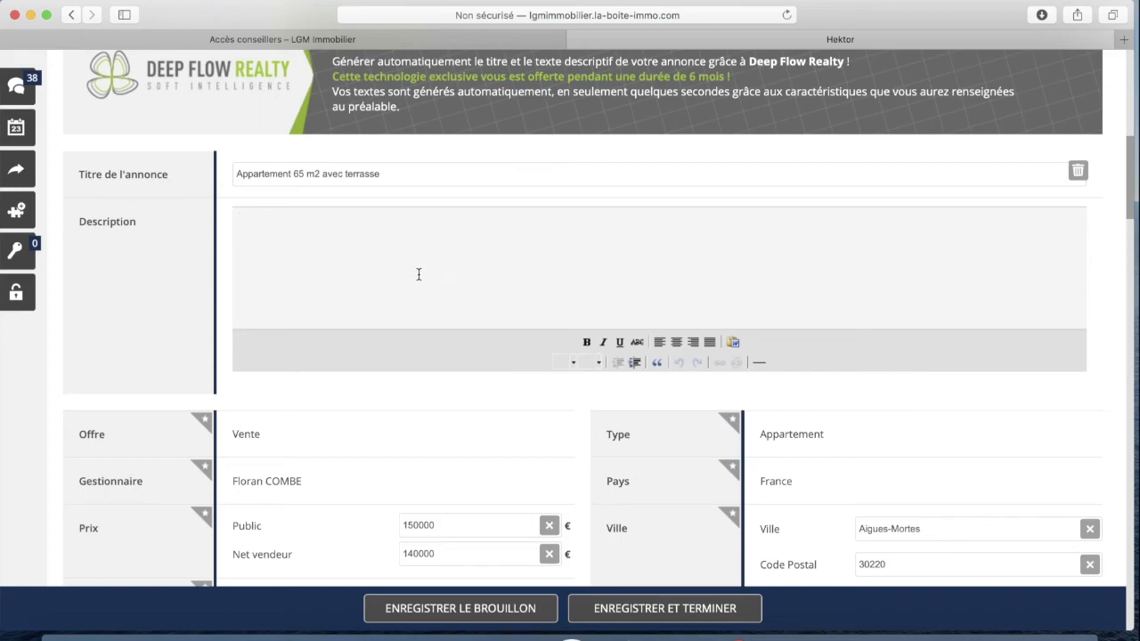
Write the description 'Aigues Mortes (30)' and 'Jolie 3 pièces avec vue incroyable sur la mer.'
{"action": "scroll", "coordinate": [418, 288], "scroll_direction": "down", "scroll_amount": 2}
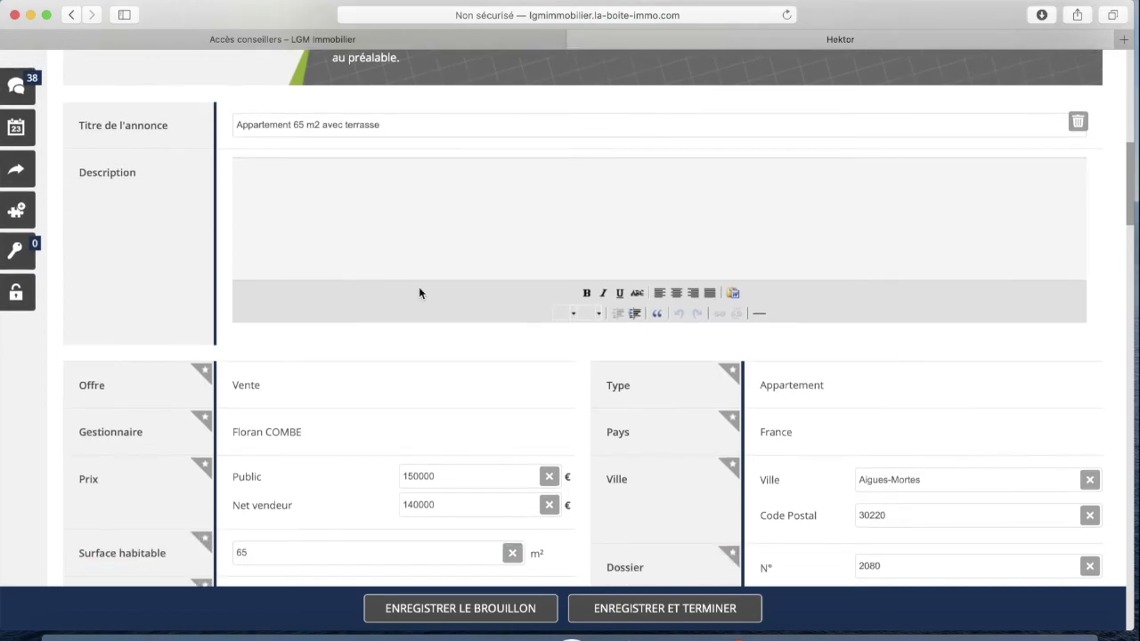
{"action": "scroll", "coordinate": [419, 288], "scroll_direction": "up", "scroll_amount": 2}
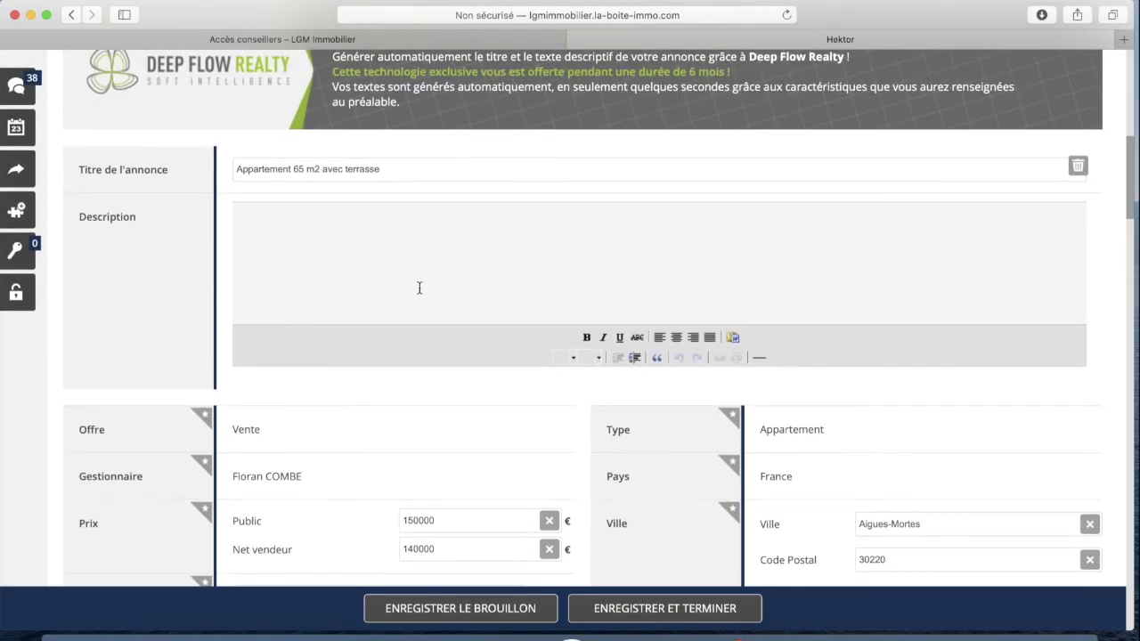
{"action": "type", "text": "Aigues Mortes (3°"}
{"action": "key", "text": "BackSpace"}
{"action": "type", "text": "Jolie 3 pi"}
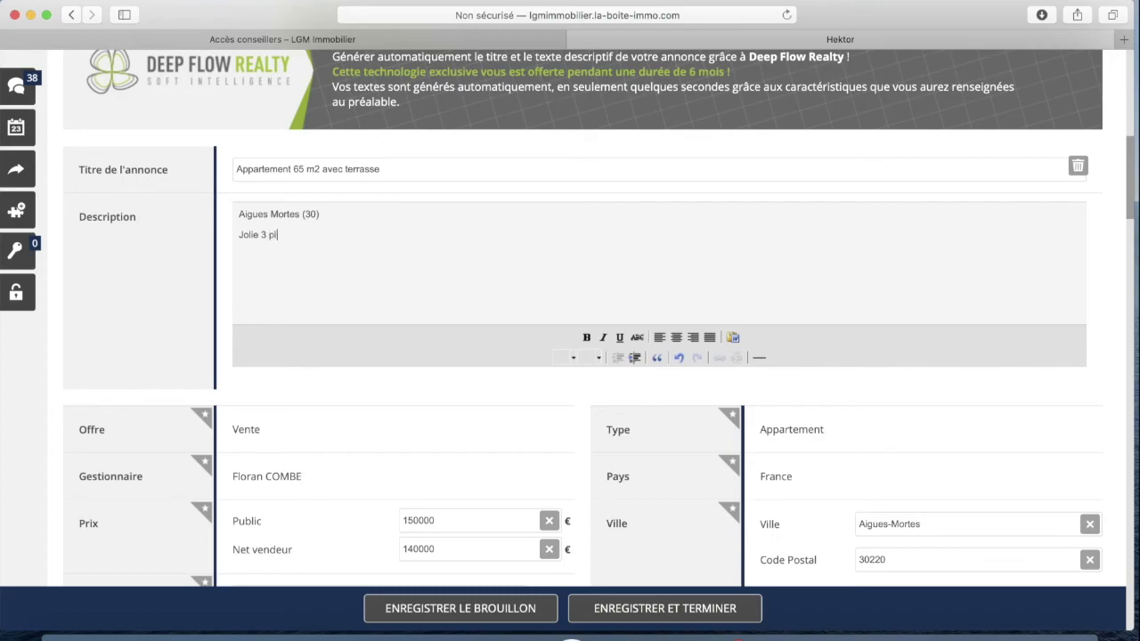
{"action": "type", "text": "éves"}
{"action": "key", "text": "BackSpace"}
{"action": "key", "text": "BackSpace"}
{"action": "type", "text": "es avec vue incroyable sur la mer."}
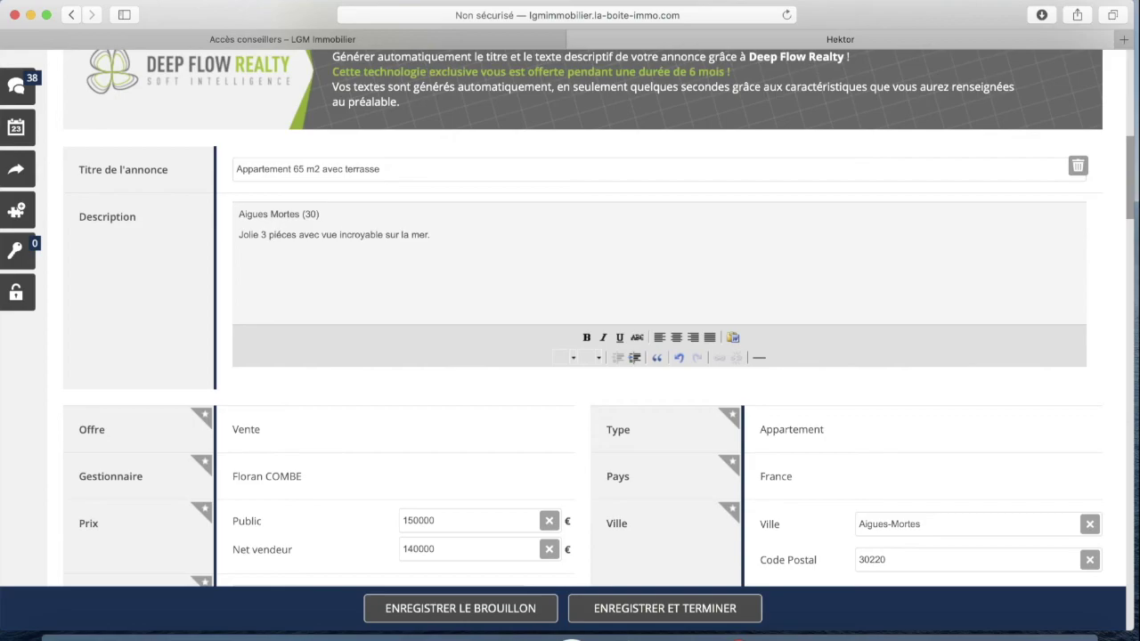
{"action": "scroll", "coordinate": [375, 260], "scroll_direction": "down", "scroll_amount": 6}
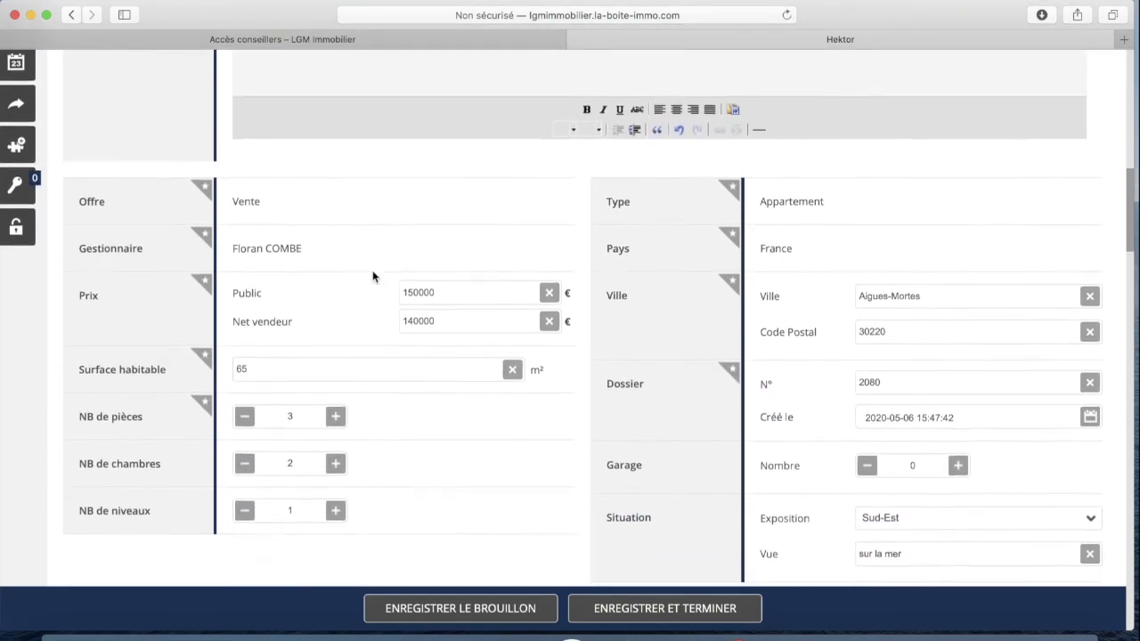
{"action": "scroll", "coordinate": [372, 270], "scroll_direction": "down", "scroll_amount": 2}
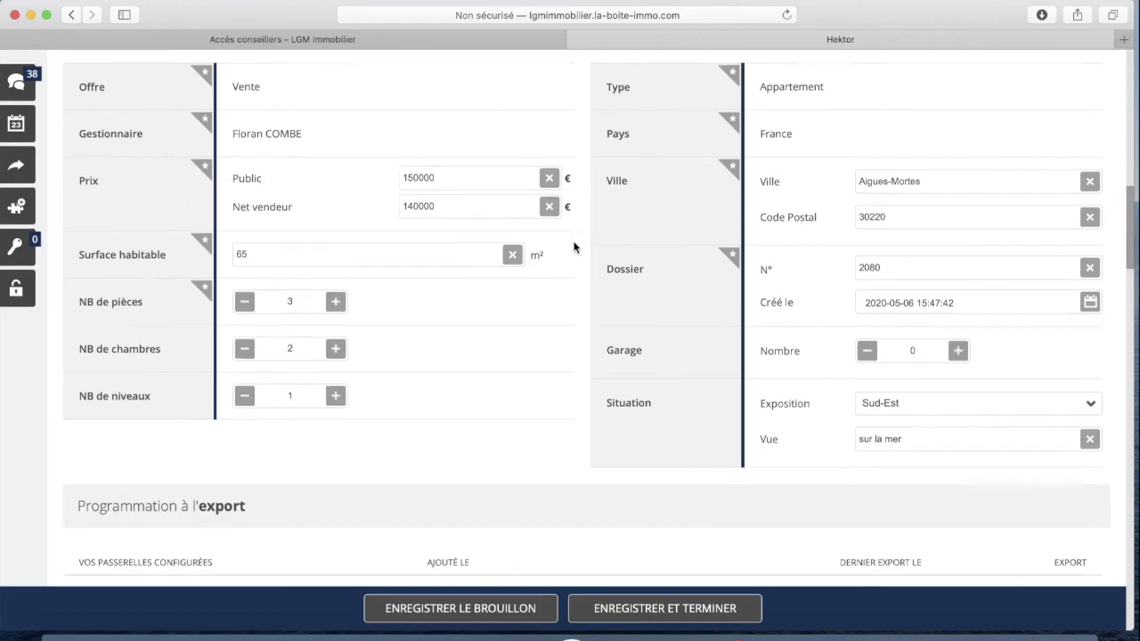
{"action": "scroll", "coordinate": [575, 247], "scroll_direction": "down", "scroll_amount": 5}
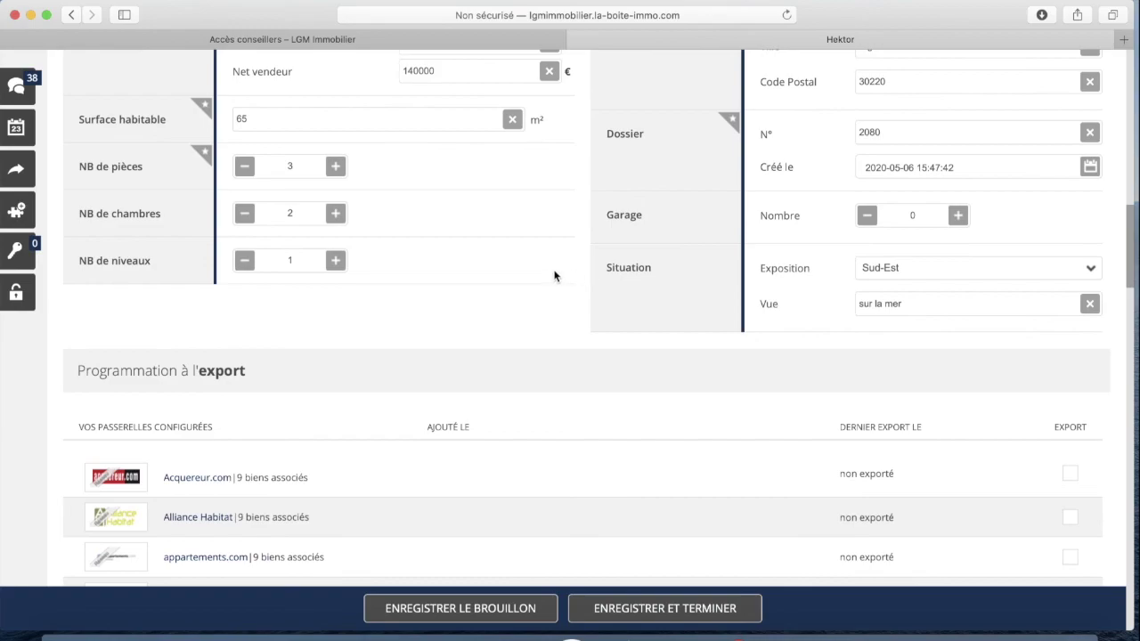
{"action": "scroll", "coordinate": [553, 276], "scroll_direction": "down", "scroll_amount": 10}
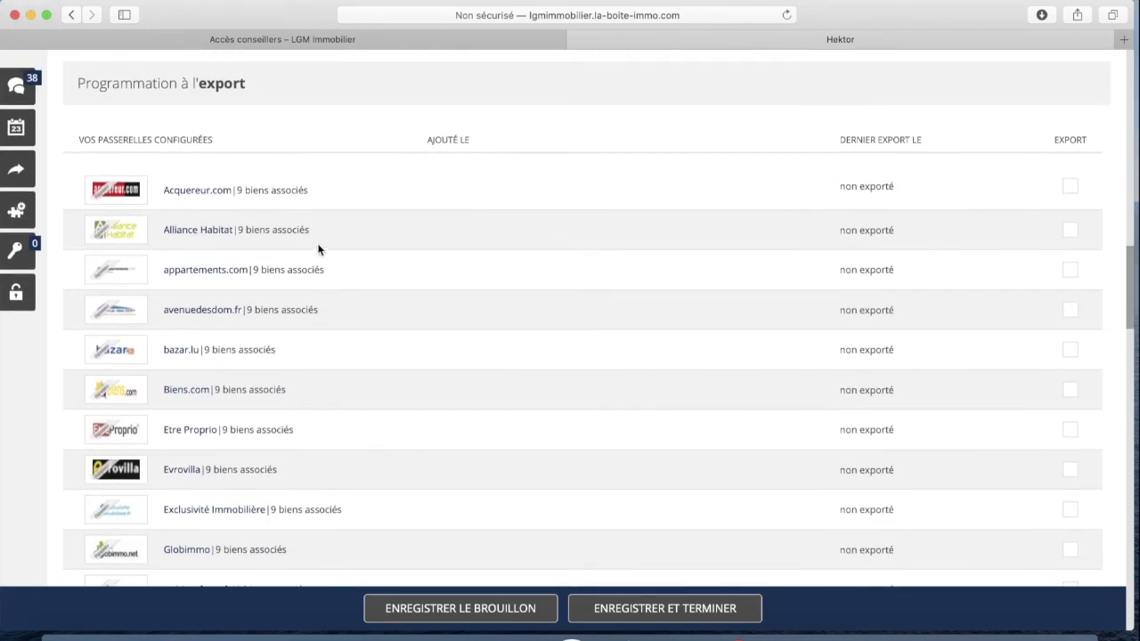
{"action": "scroll", "coordinate": [291, 236], "scroll_direction": "down", "scroll_amount": 3}
{"action": "scroll", "coordinate": [359, 249], "scroll_direction": "up", "scroll_amount": 3}
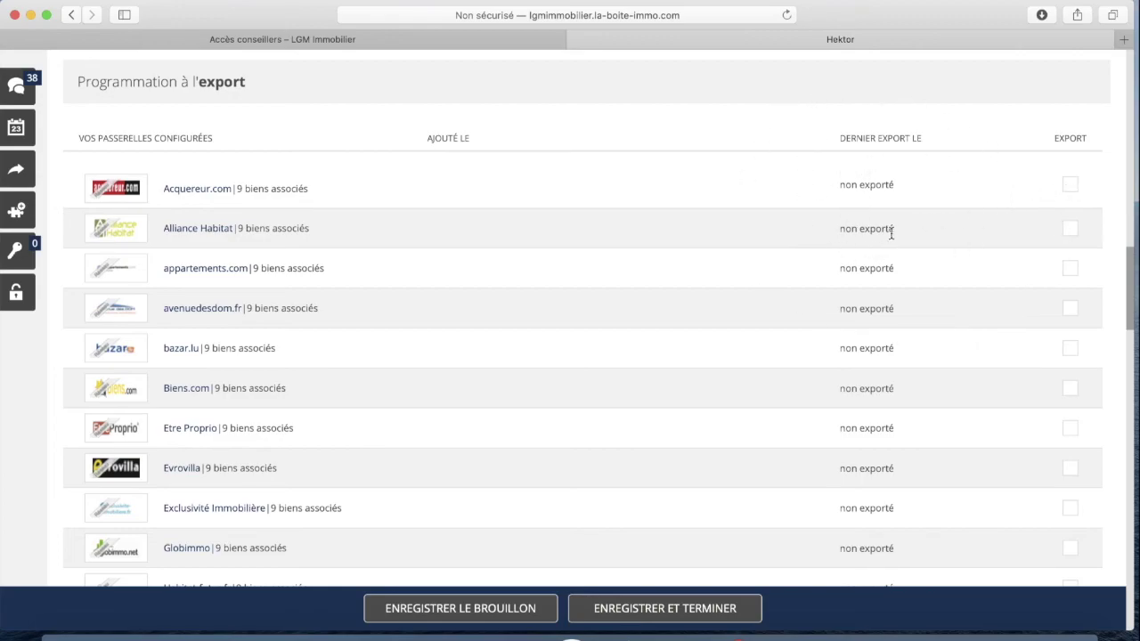
{"action": "scroll", "coordinate": [914, 277], "scroll_direction": "down", "scroll_amount": 10}
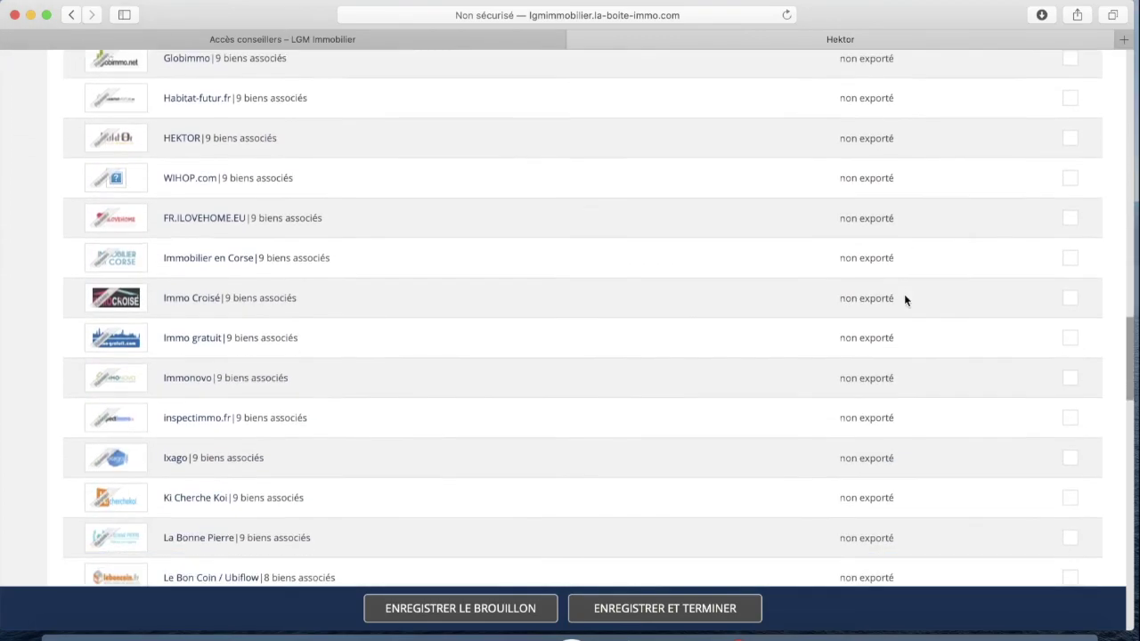
{"action": "scroll", "coordinate": [904, 298], "scroll_direction": "down", "scroll_amount": 18}
{"action": "scroll", "coordinate": [906, 300], "scroll_direction": "down", "scroll_amount": 10}
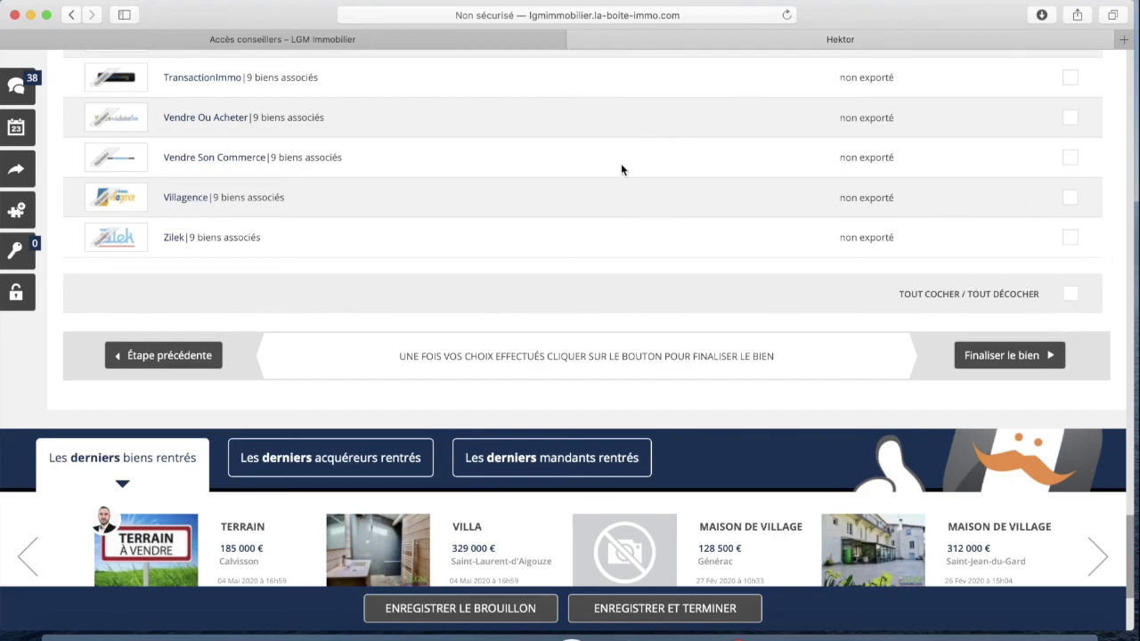
{"action": "scroll", "coordinate": [621, 170], "scroll_direction": "up", "scroll_amount": 15}
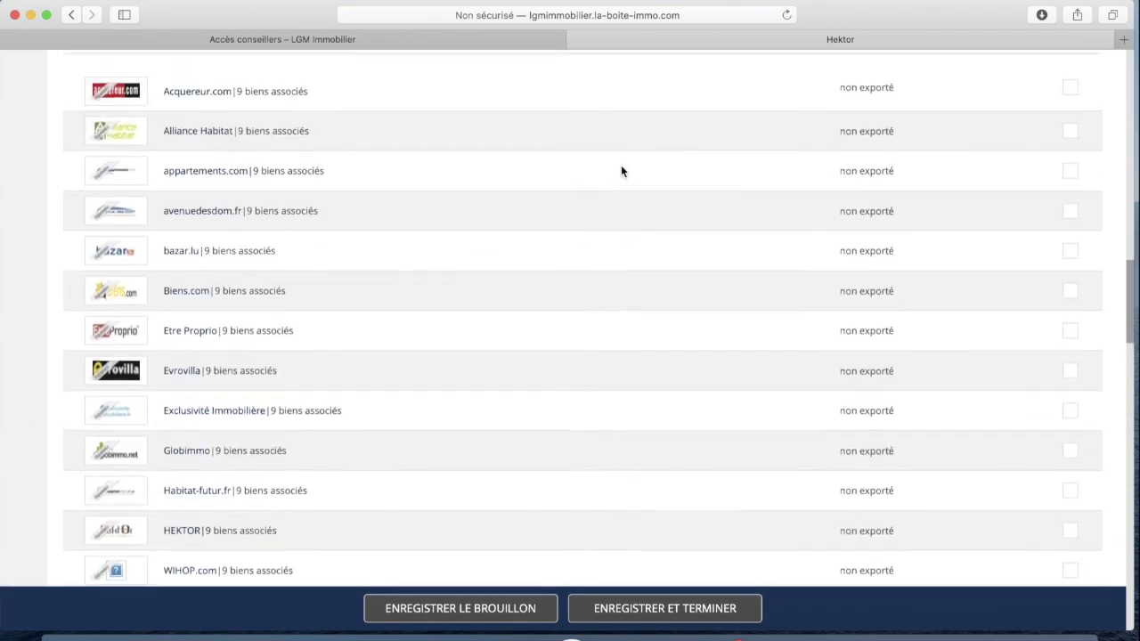
{"action": "scroll", "coordinate": [621, 169], "scroll_direction": "up", "scroll_amount": 8}
{"action": "scroll", "coordinate": [621, 170], "scroll_direction": "down", "scroll_amount": 13}
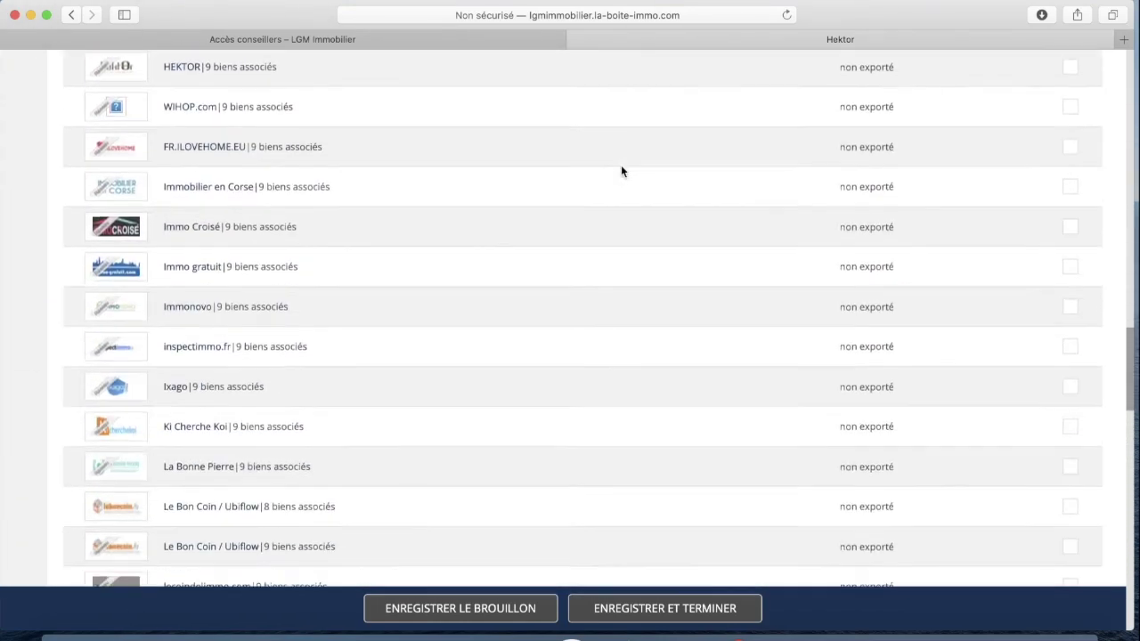
{"action": "scroll", "coordinate": [621, 170], "scroll_direction": "down", "scroll_amount": 20}
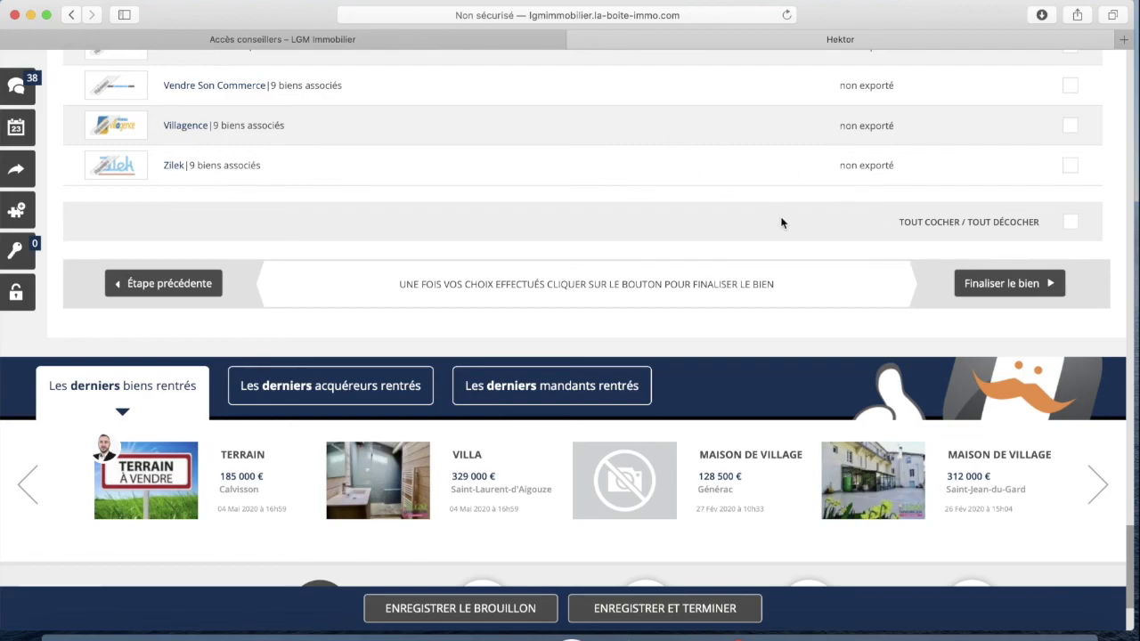
{"action": "scroll", "coordinate": [742, 220], "scroll_direction": "up", "scroll_amount": 20}
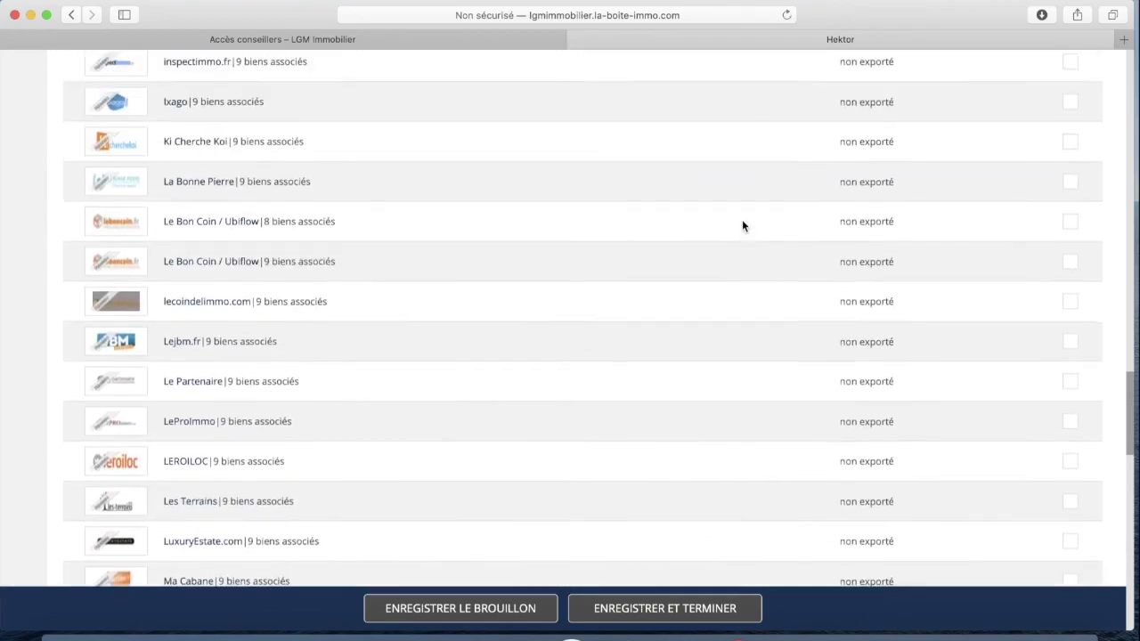
{"action": "scroll", "coordinate": [743, 224], "scroll_direction": "up", "scroll_amount": 15}
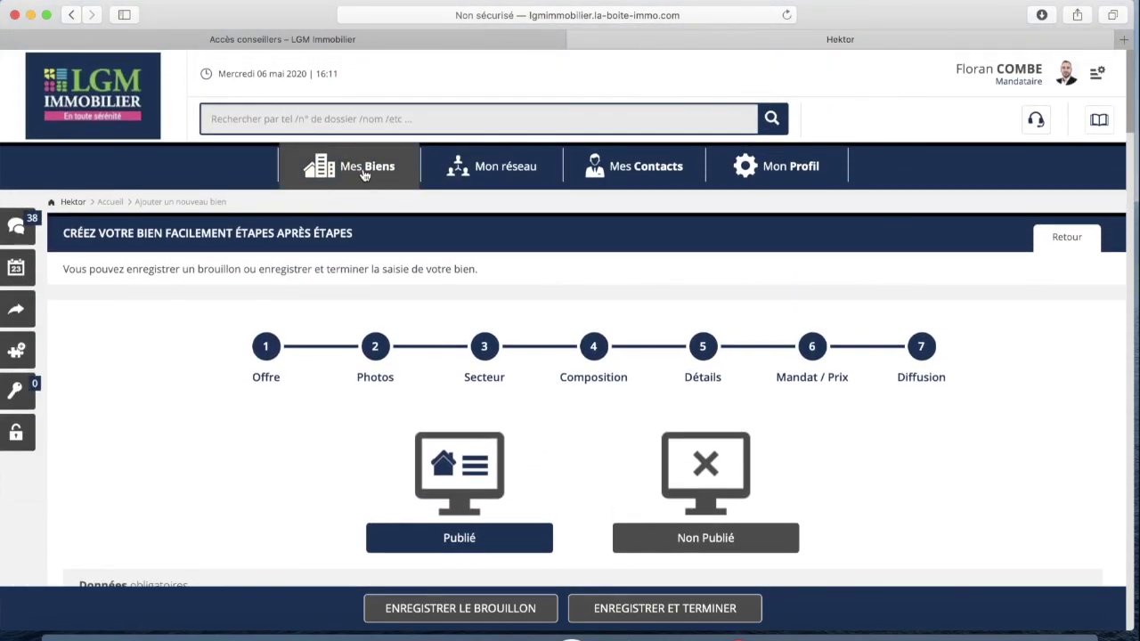
Go to Mes Biens and find the new Aigues-Mortes apartment card marked en cours de création
{"action": "left_click", "coordinate": [364, 174]}
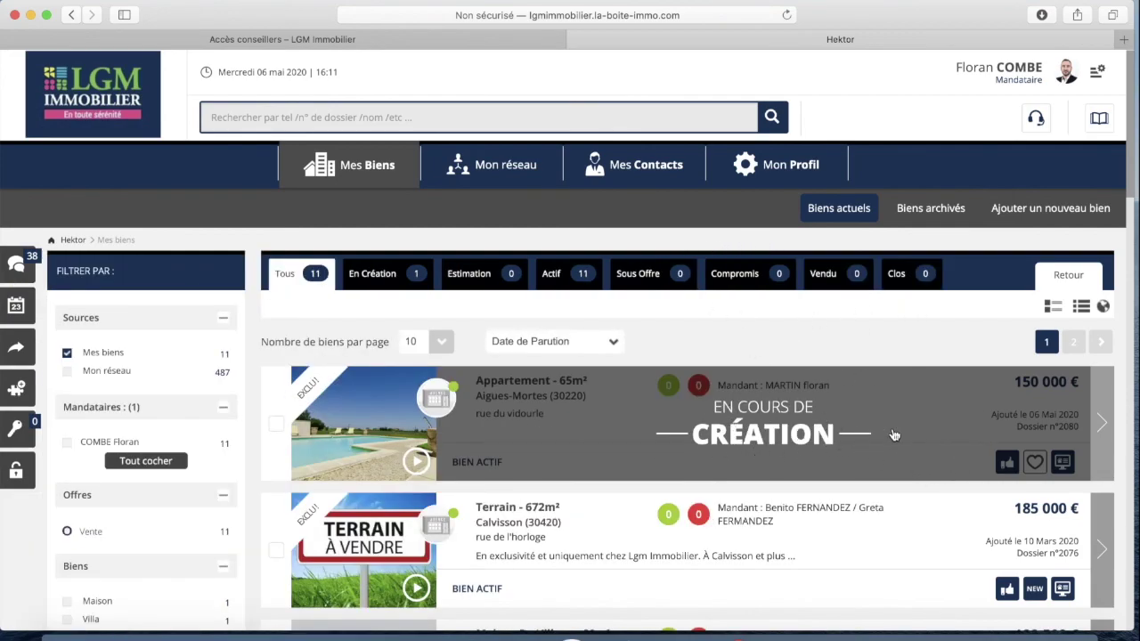
{"action": "scroll", "coordinate": [822, 410], "scroll_direction": "down", "scroll_amount": 2}
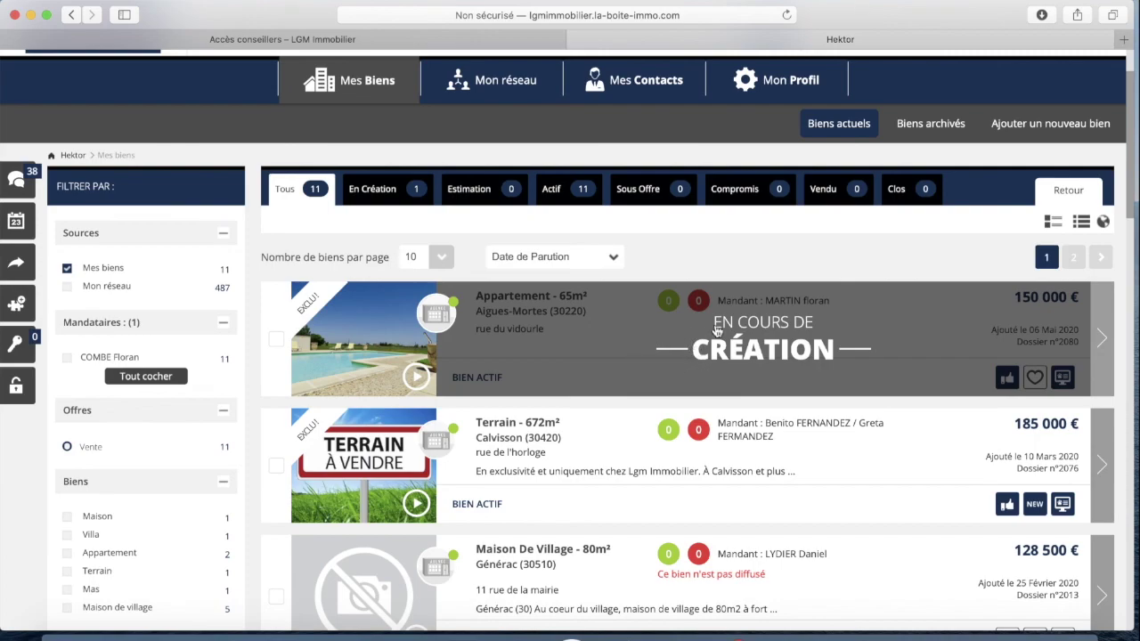
{"action": "scroll", "coordinate": [783, 323], "scroll_direction": "down", "scroll_amount": 1}
{"action": "scroll", "coordinate": [782, 325], "scroll_direction": "down", "scroll_amount": 3}
{"action": "scroll", "coordinate": [766, 323], "scroll_direction": "up", "scroll_amount": 1}
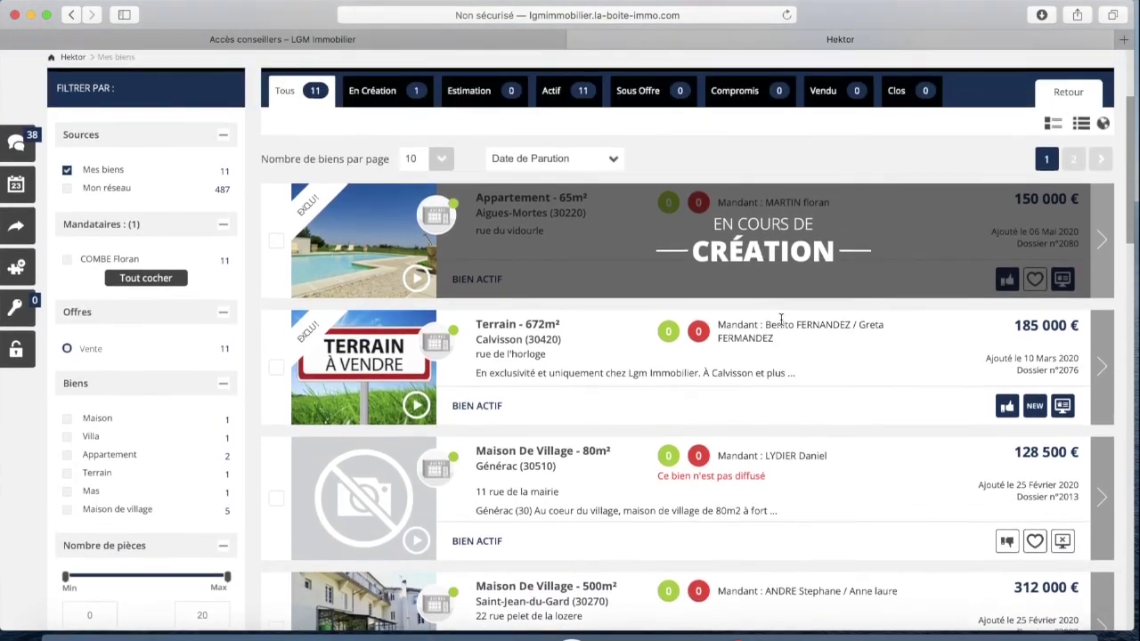
{"action": "scroll", "coordinate": [725, 261], "scroll_direction": "down", "scroll_amount": 1}
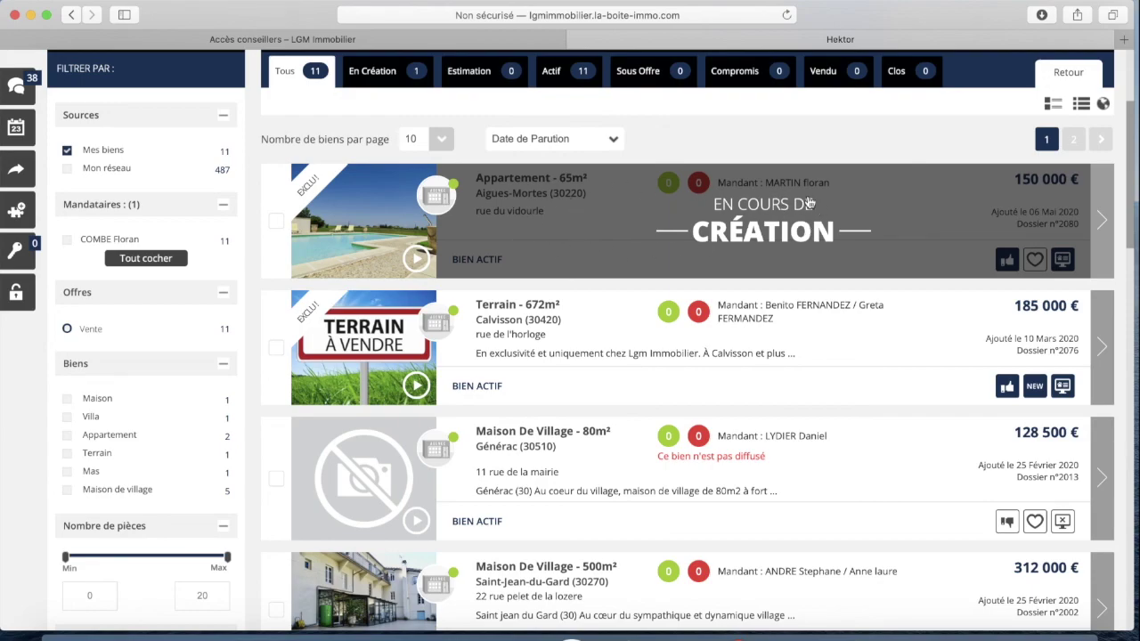
{"action": "left_click", "coordinate": [891, 235]}
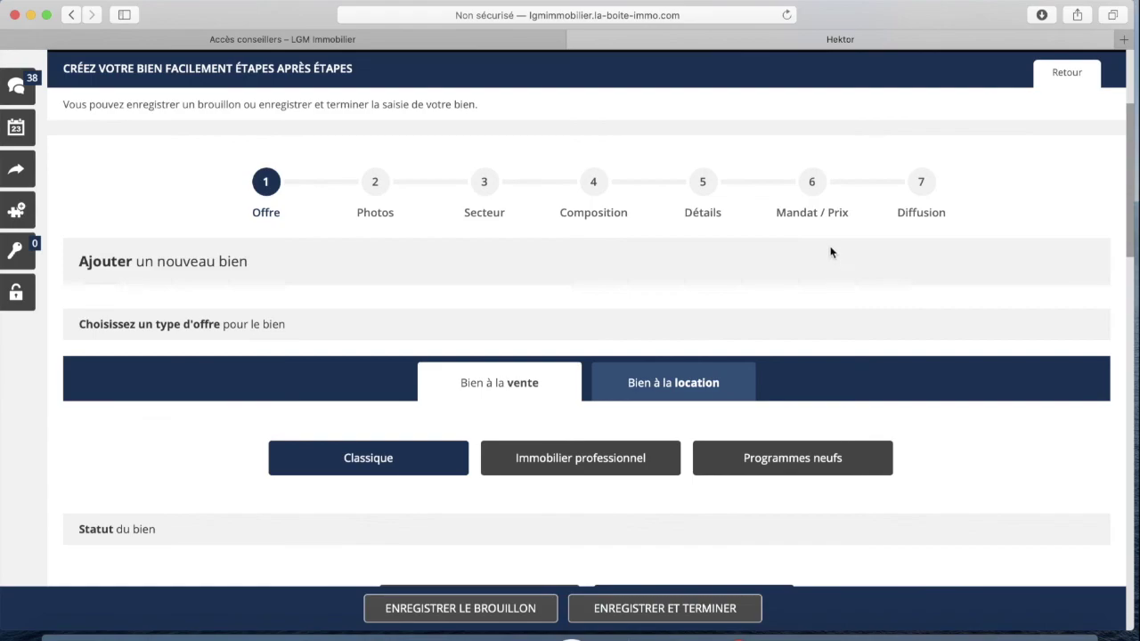
{"action": "scroll", "coordinate": [437, 276], "scroll_direction": "down", "scroll_amount": 10}
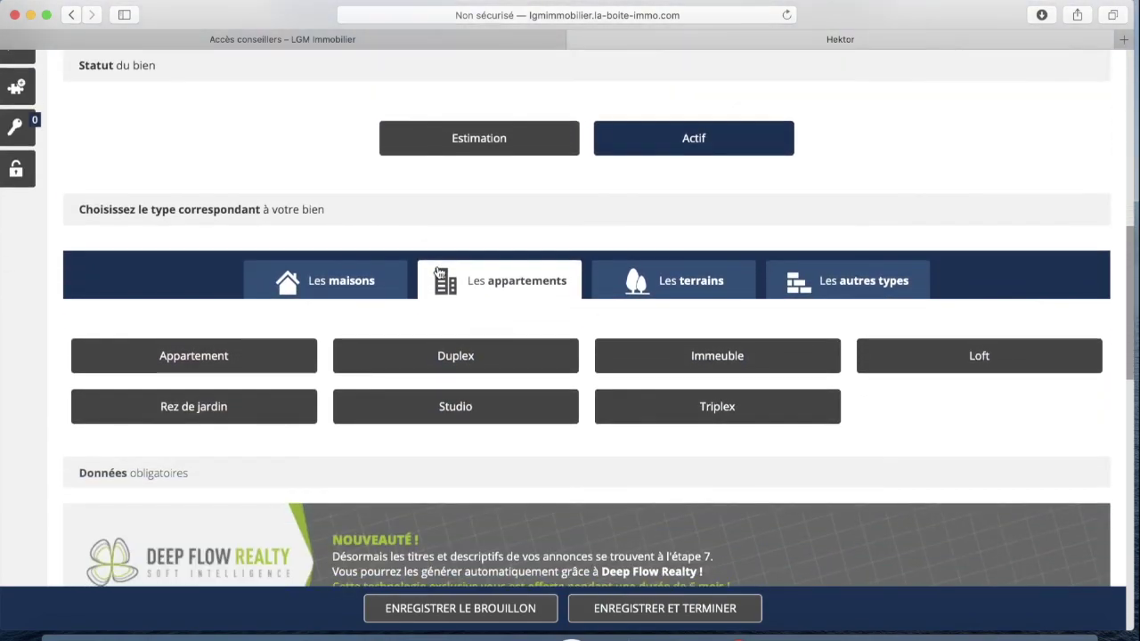
{"action": "scroll", "coordinate": [437, 271], "scroll_direction": "down", "scroll_amount": 8}
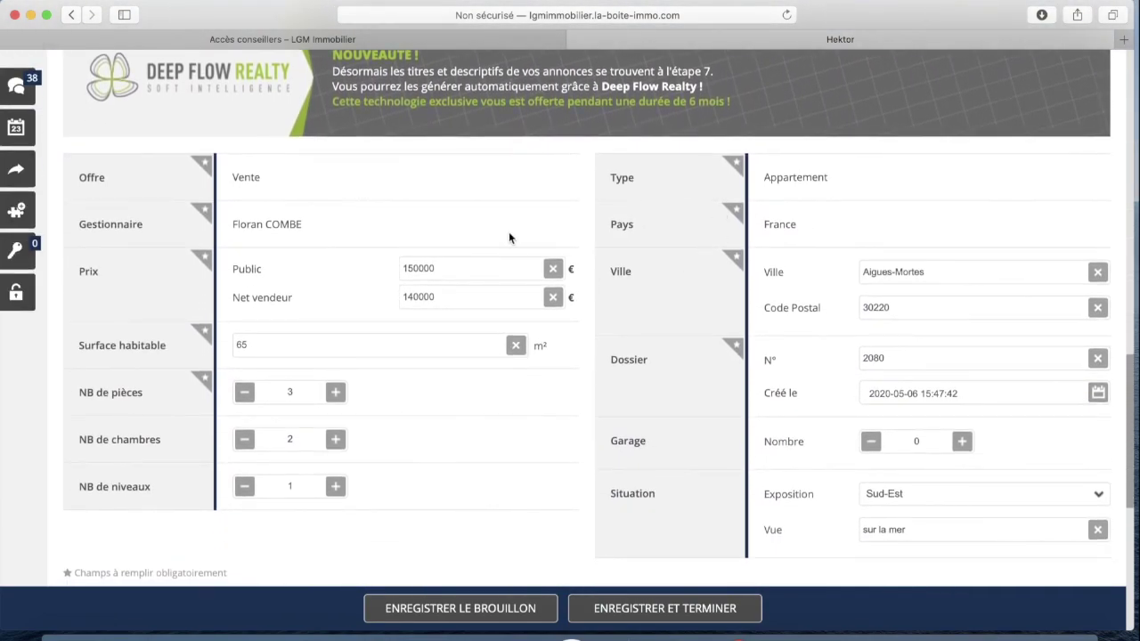
{"action": "scroll", "coordinate": [534, 246], "scroll_direction": "down", "scroll_amount": 3}
{"action": "scroll", "coordinate": [629, 238], "scroll_direction": "up", "scroll_amount": 10}
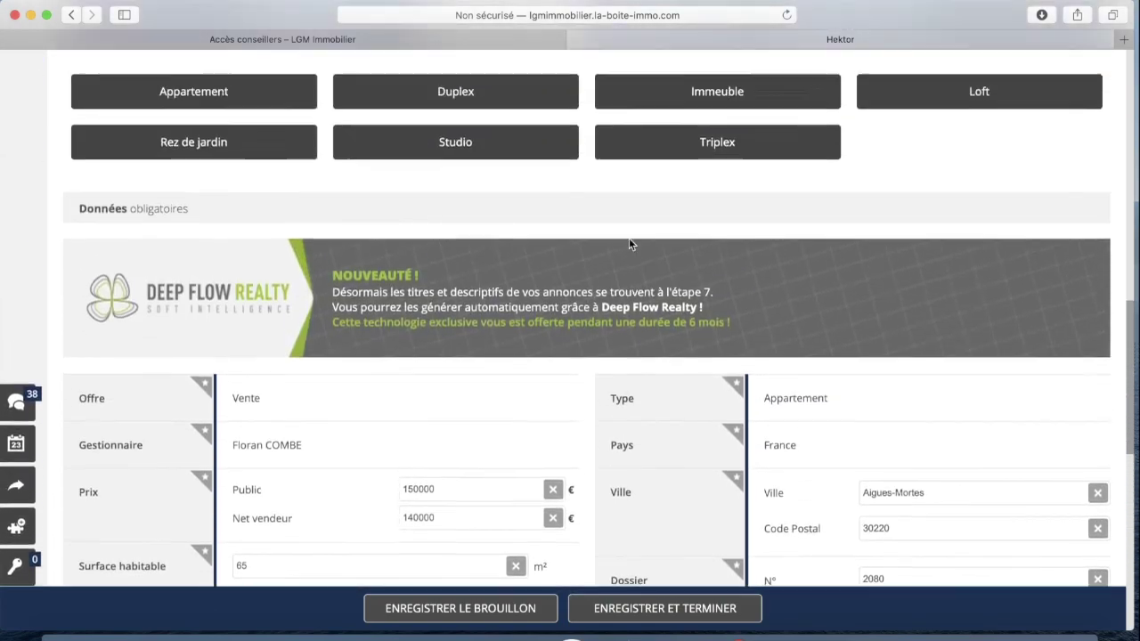
{"action": "scroll", "coordinate": [626, 249], "scroll_direction": "up", "scroll_amount": 6}
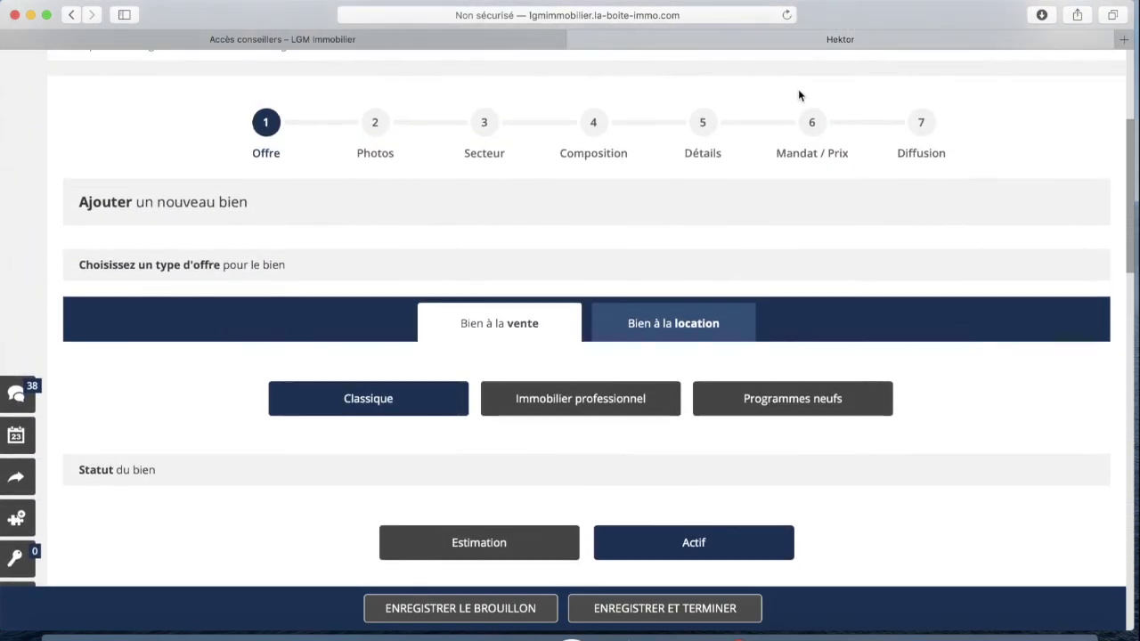
{"action": "scroll", "coordinate": [799, 96], "scroll_direction": "up", "scroll_amount": 3}
{"action": "left_click", "coordinate": [406, 180]}
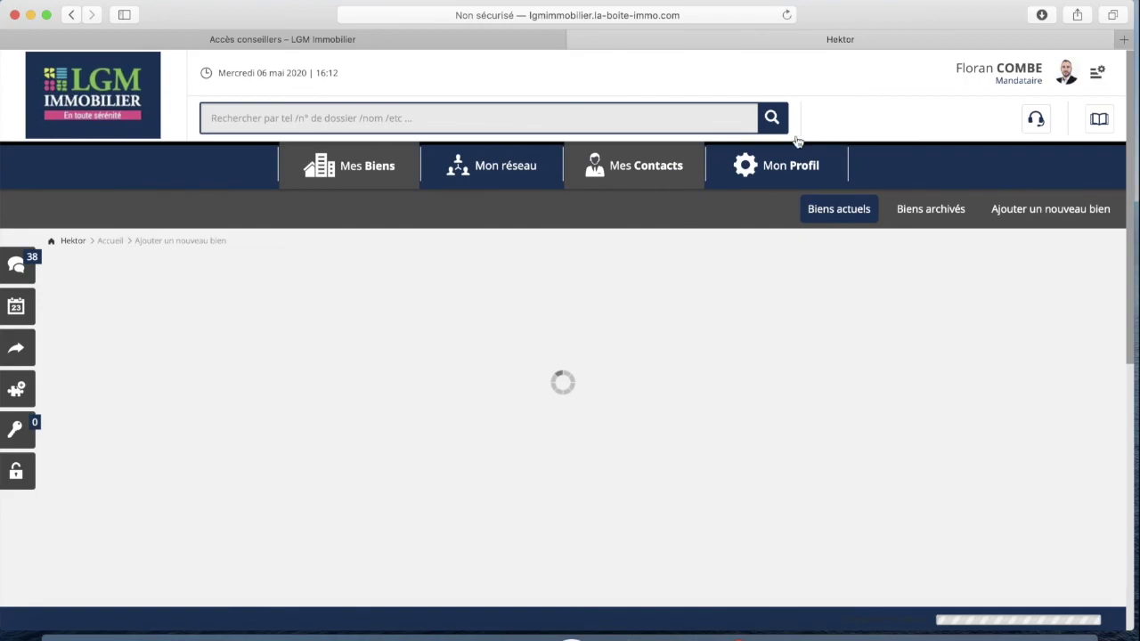
{"action": "scroll", "coordinate": [739, 285], "scroll_direction": "down", "scroll_amount": 1}
{"action": "scroll", "coordinate": [739, 285], "scroll_direction": "down", "scroll_amount": 3}
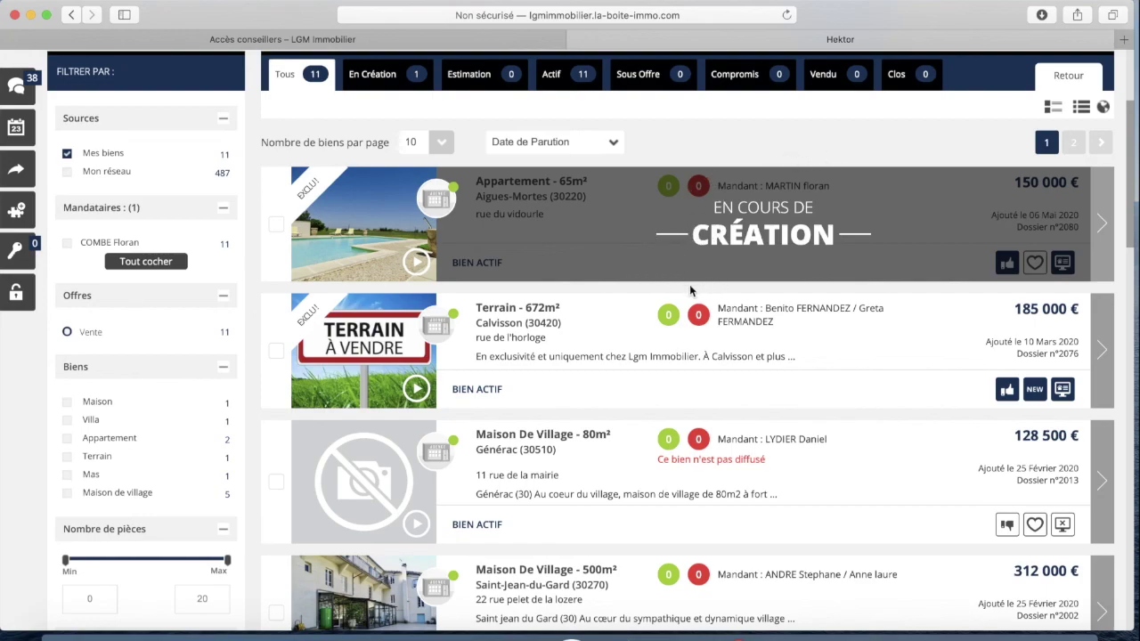
{"action": "scroll", "coordinate": [634, 278], "scroll_direction": "up", "scroll_amount": 1}
{"action": "scroll", "coordinate": [770, 357], "scroll_direction": "up", "scroll_amount": 2}
{"action": "scroll", "coordinate": [783, 366], "scroll_direction": "down", "scroll_amount": 2}
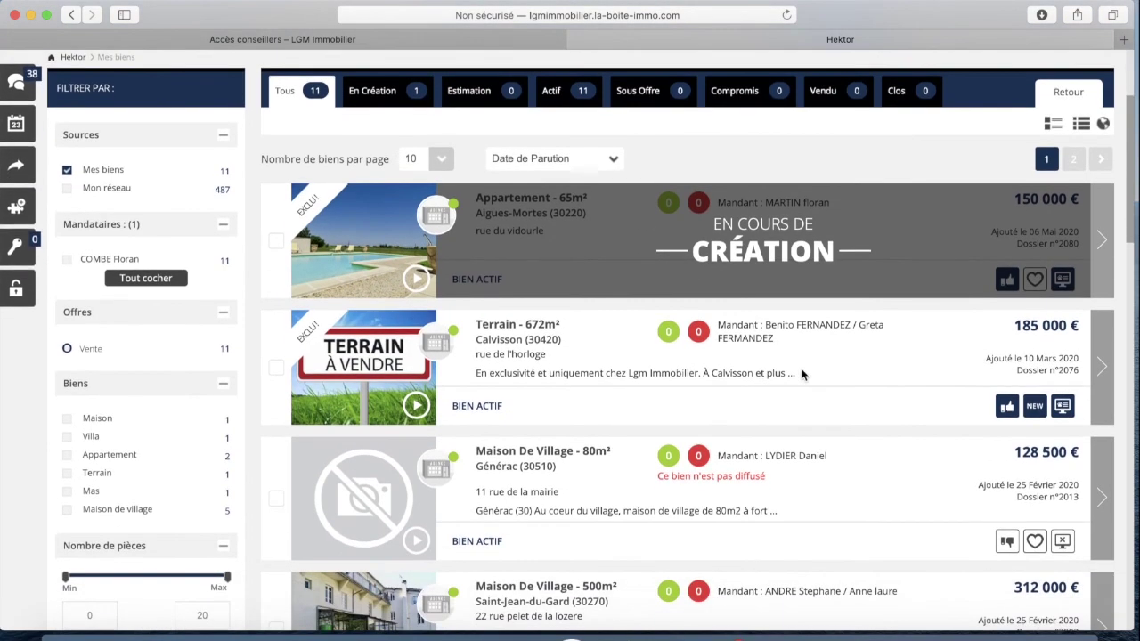